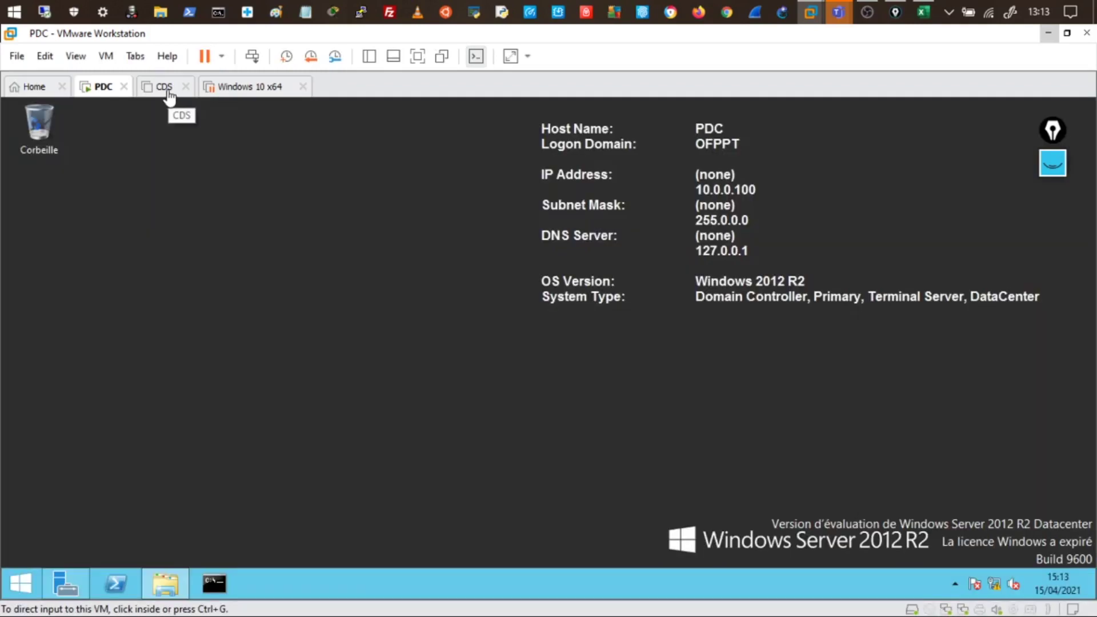
Power on the CDS virtual machine, focus its console while it boots, then return to PDC
{"action": "left_click", "coordinate": [153, 91]}
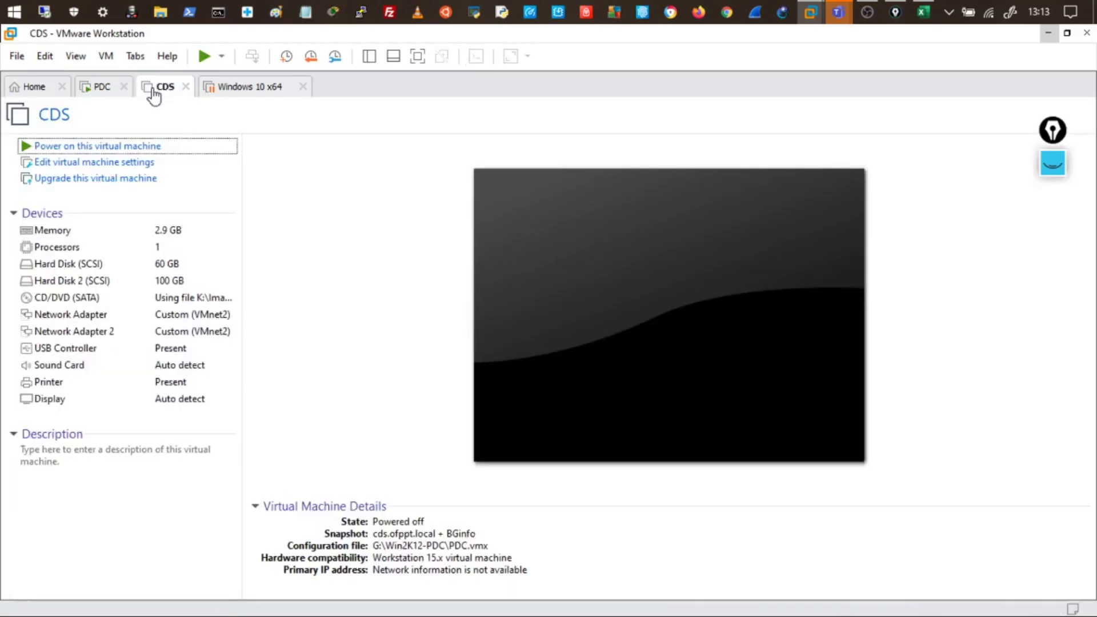
{"action": "left_click", "coordinate": [141, 147]}
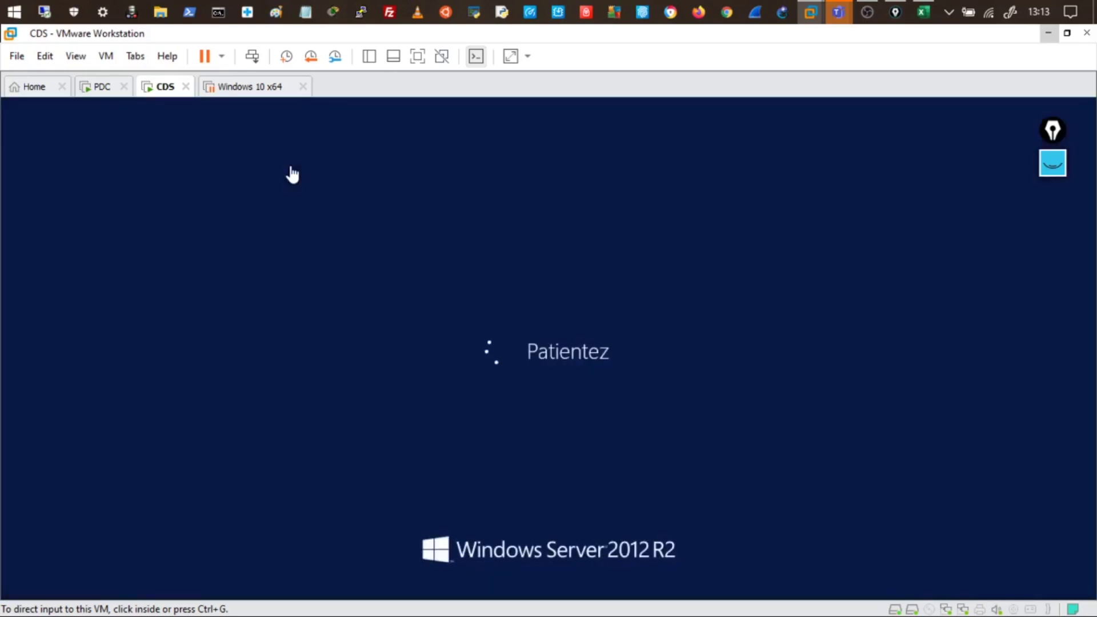
{"action": "left_click", "coordinate": [276, 220]}
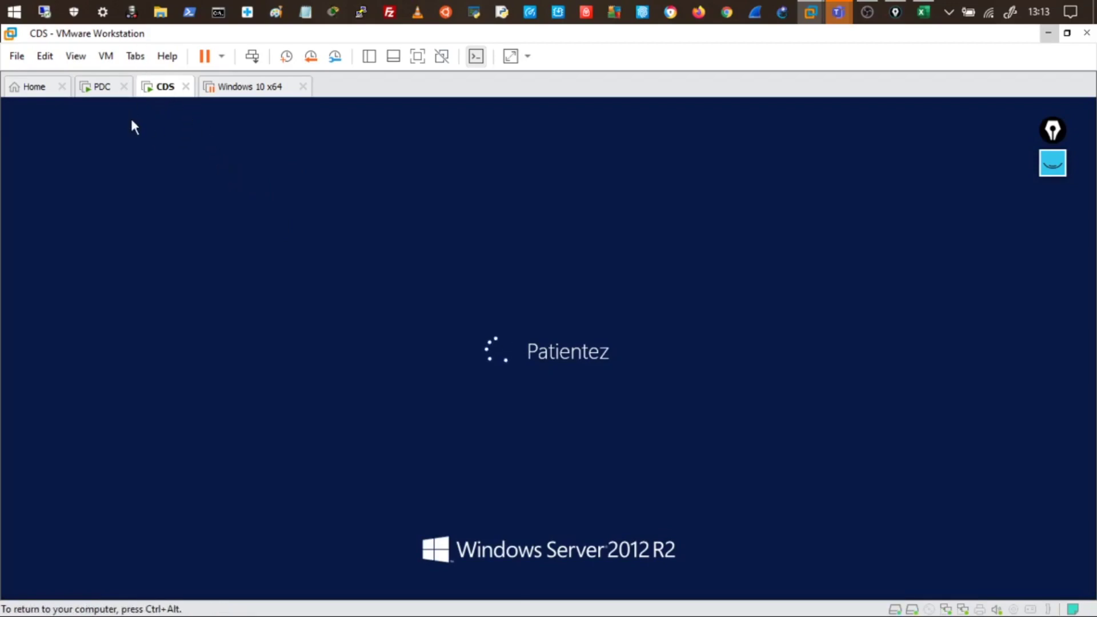
{"action": "left_click", "coordinate": [107, 91]}
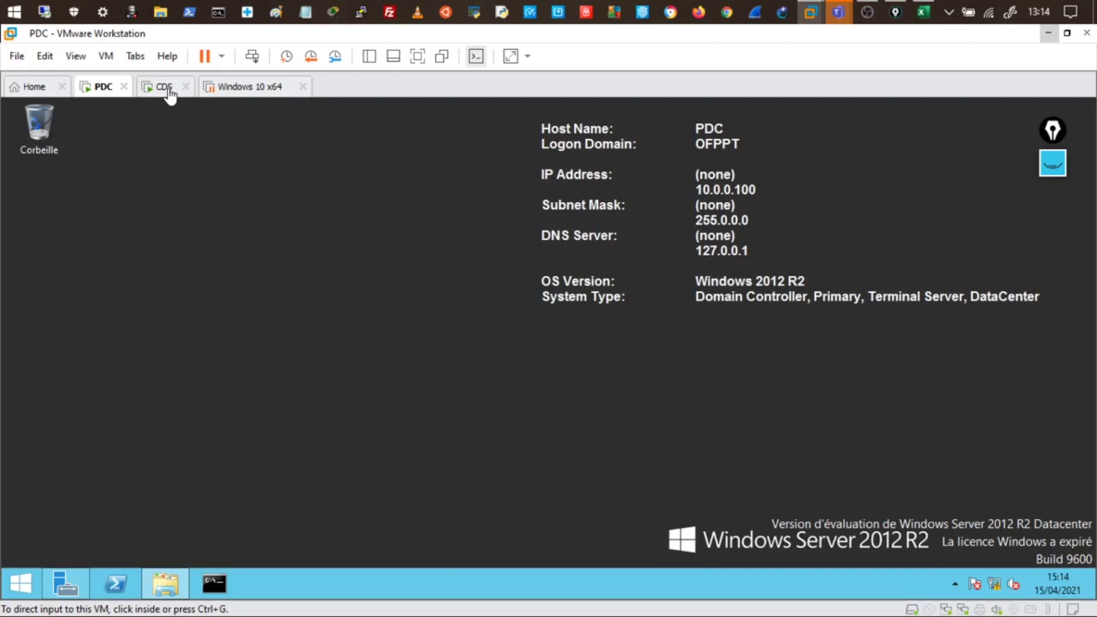
Give the PDC console input focus while CDS finishes booting
{"action": "left_click", "coordinate": [174, 249]}
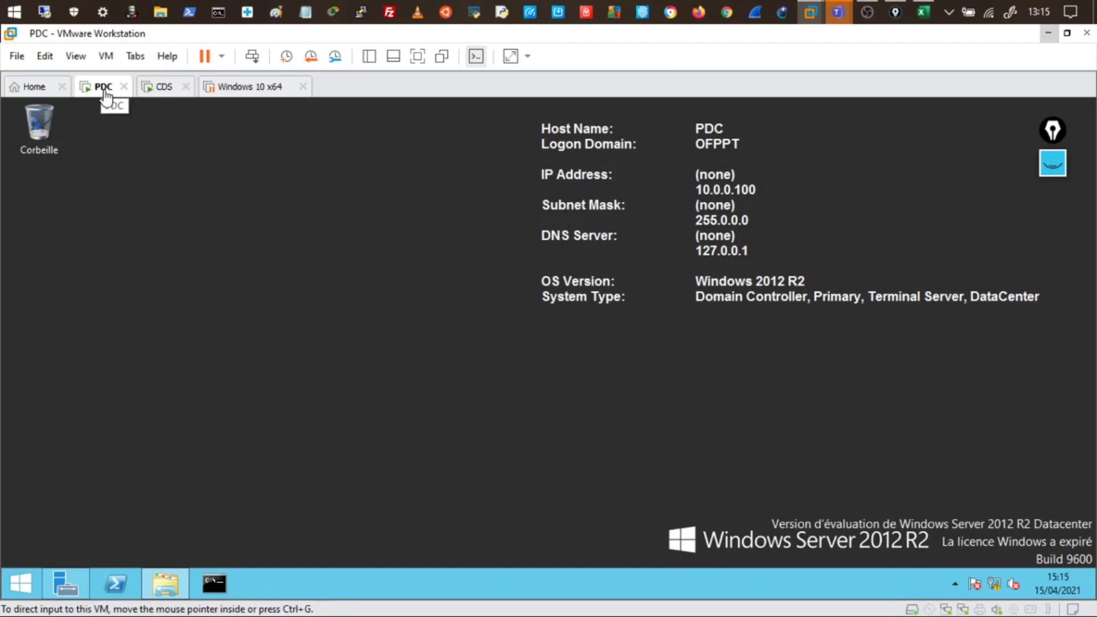
Sign in to the CDS server as the OFPPT administrator with the account password
{"action": "left_click", "coordinate": [164, 90]}
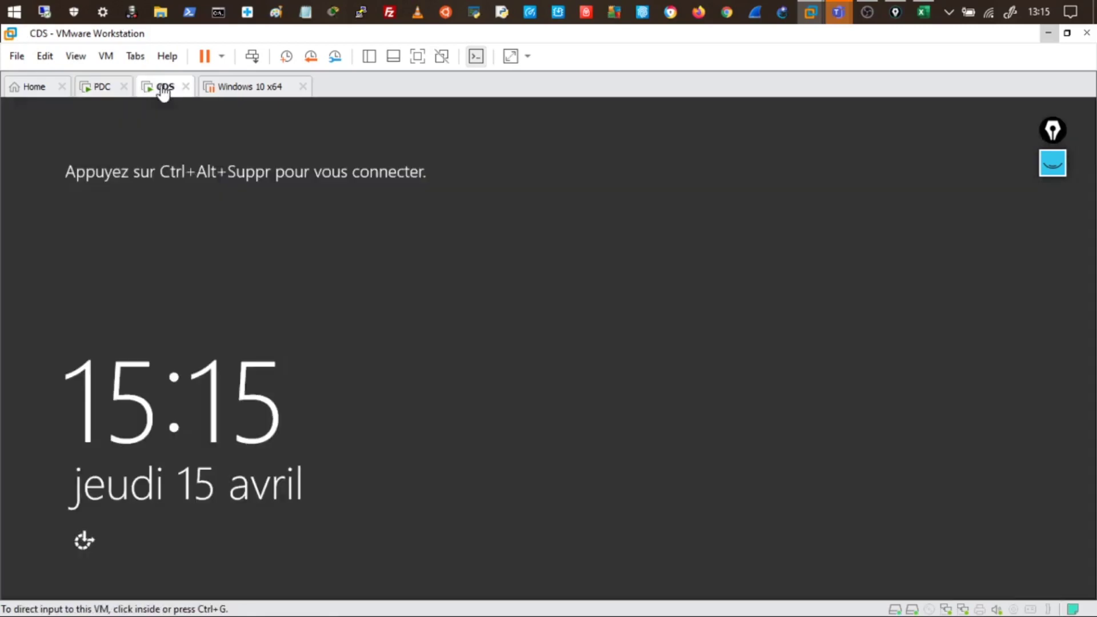
{"action": "left_click", "coordinate": [177, 137]}
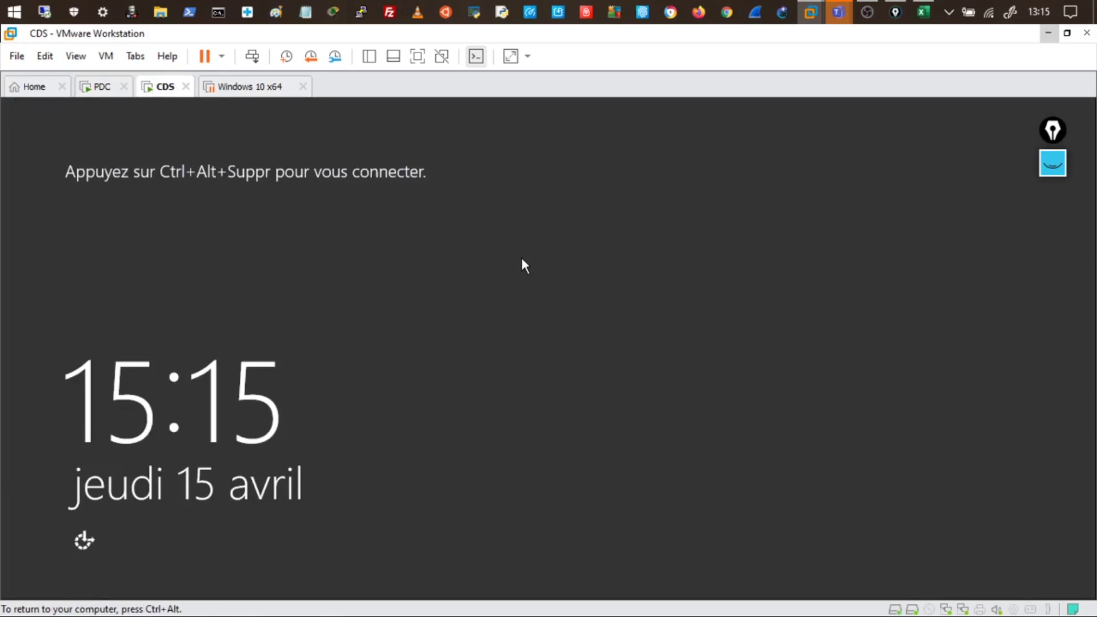
{"action": "key", "text": "ctrl+alt+Insert"}
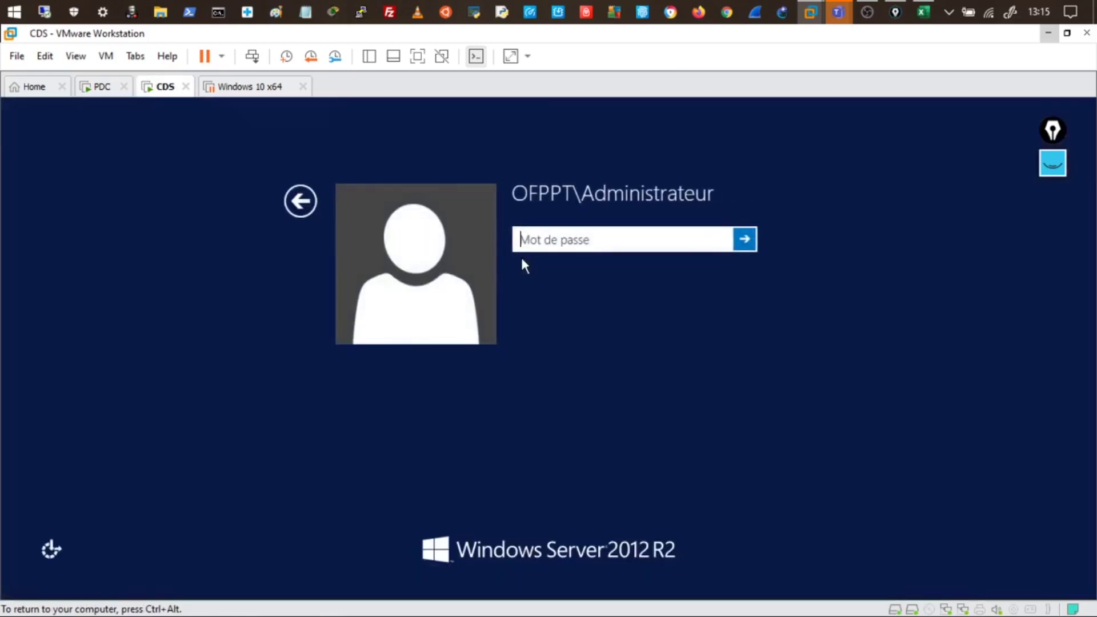
{"action": "type", "text": "P@ssw0rd"}
{"action": "key", "text": "Return"}
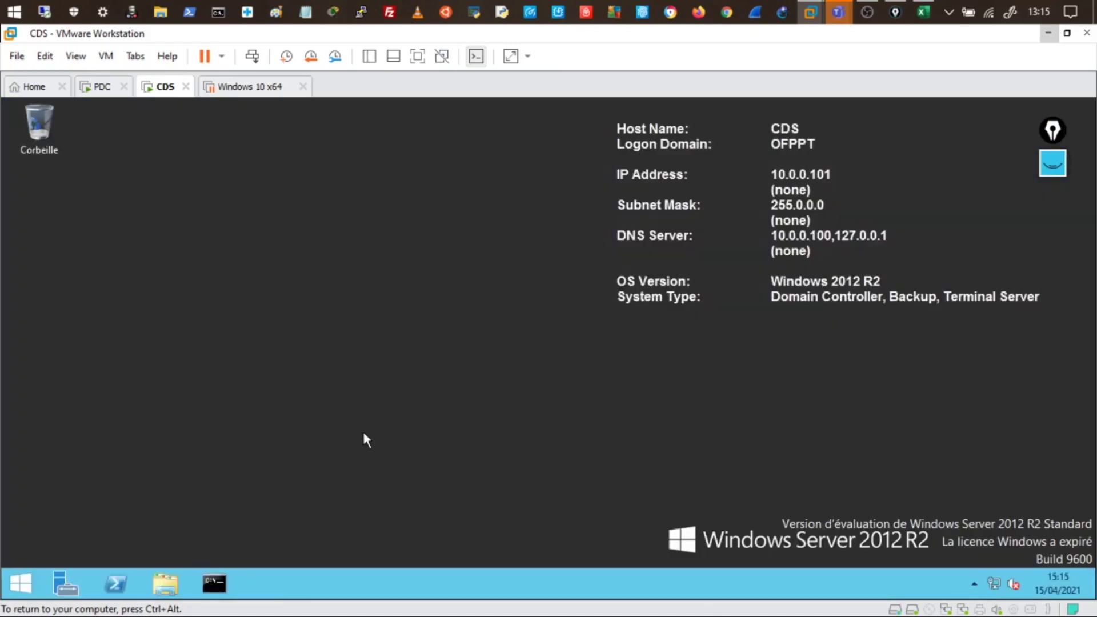
Run net accounts in a CDS command prompt, showing the role as SECONDAIRE
{"action": "left_click", "coordinate": [235, 577]}
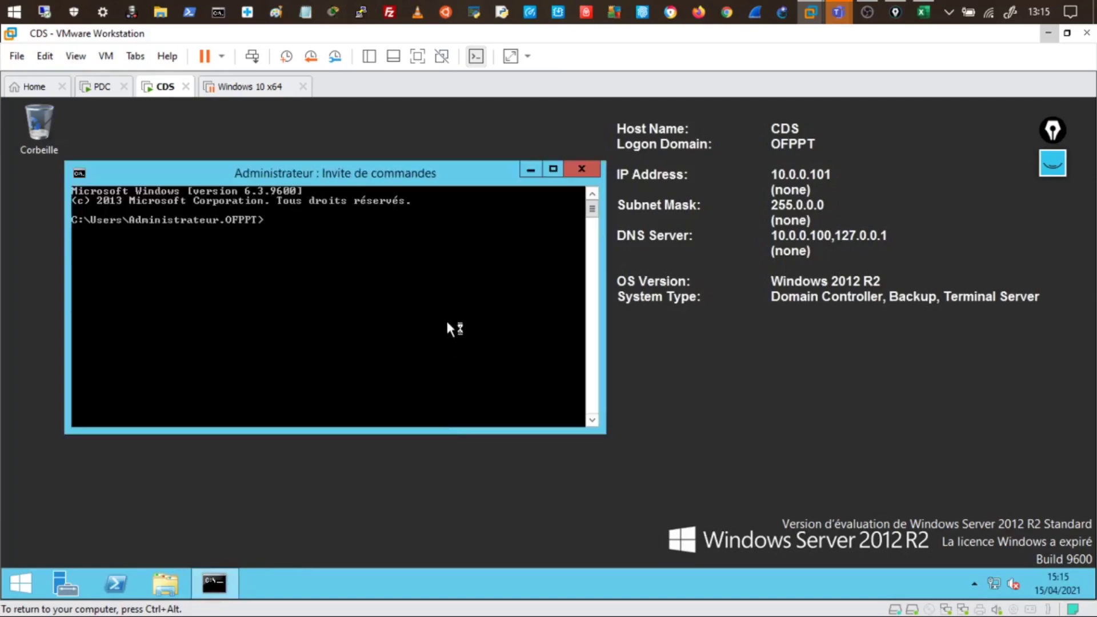
{"action": "type", "text": "net"}
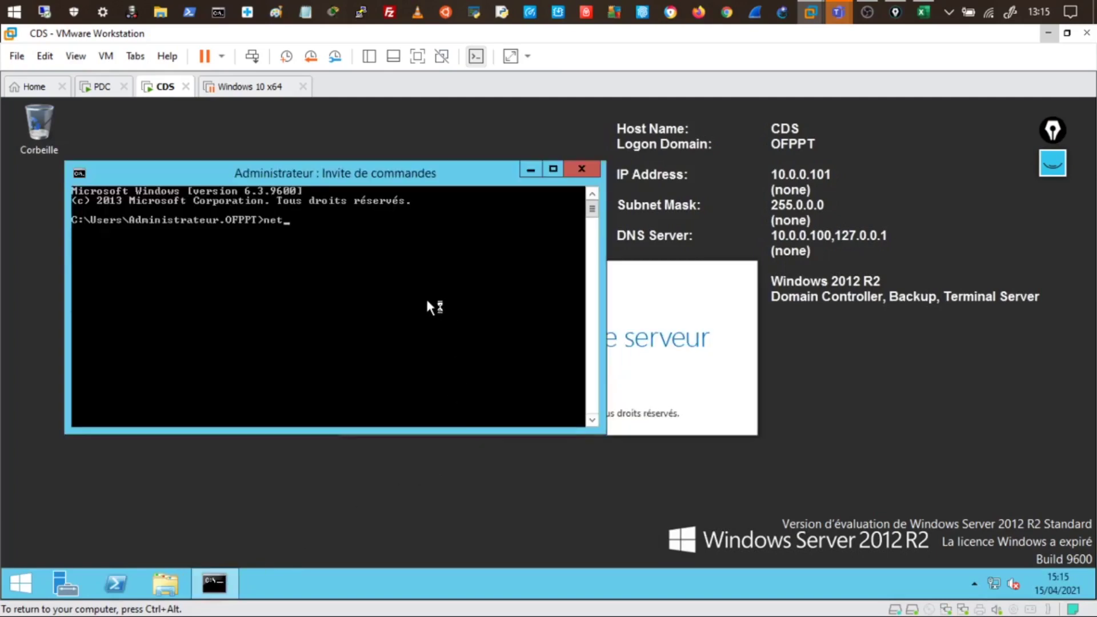
{"action": "type", "text": " account"}
{"action": "type", "text": "s"}
{"action": "key", "text": "Return"}
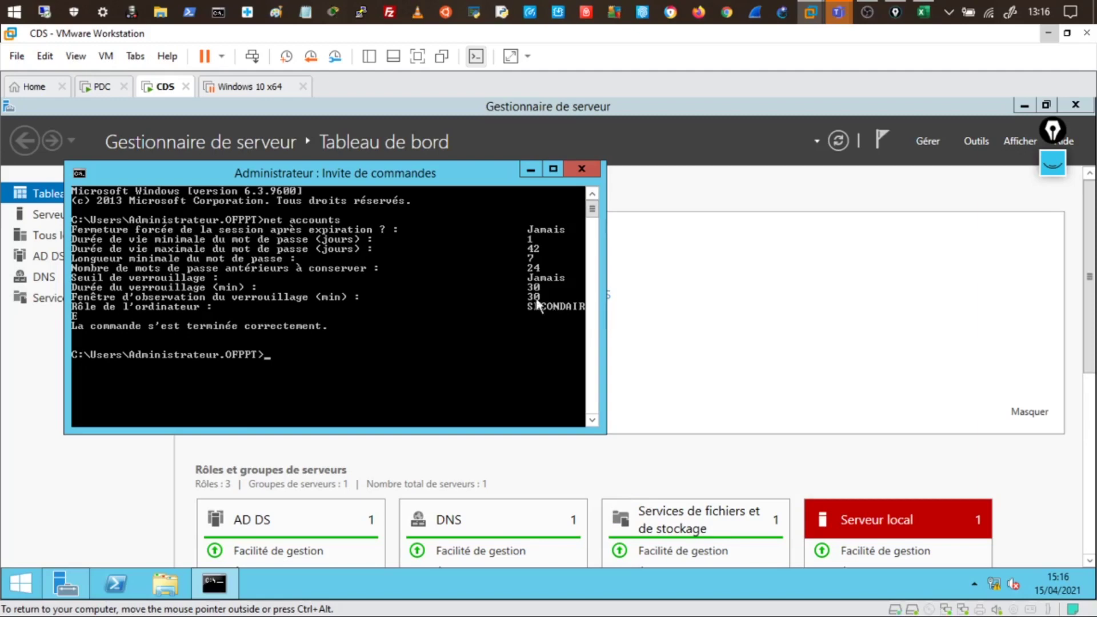
Run net accounts on PDC to confirm its PRINCIPAL role, then switch back to CDS
{"action": "left_click", "coordinate": [106, 87]}
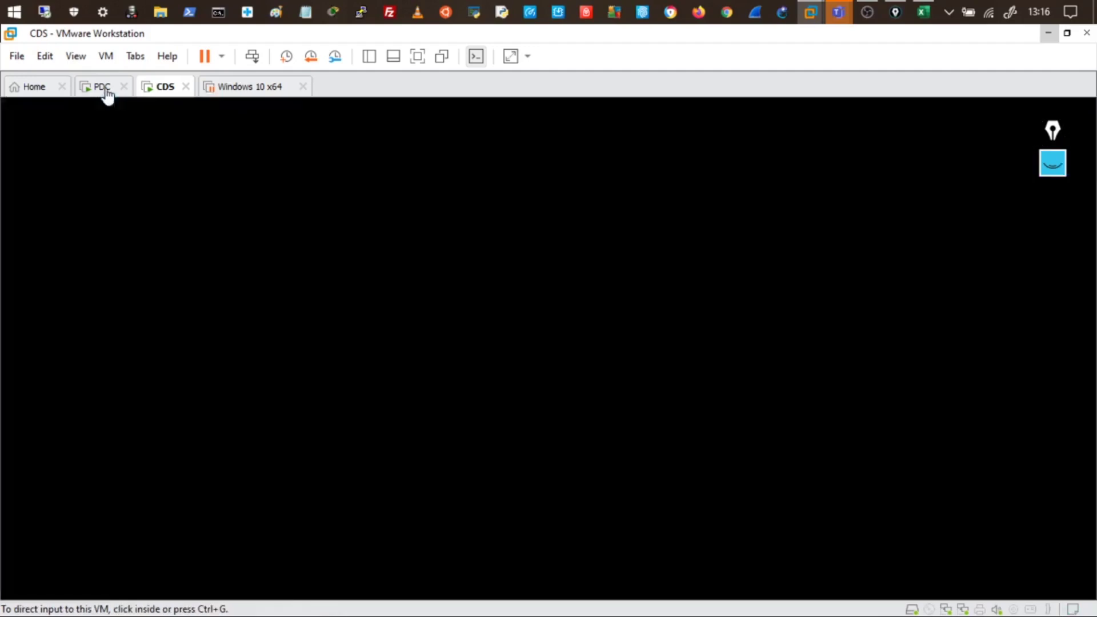
{"action": "left_click", "coordinate": [217, 586]}
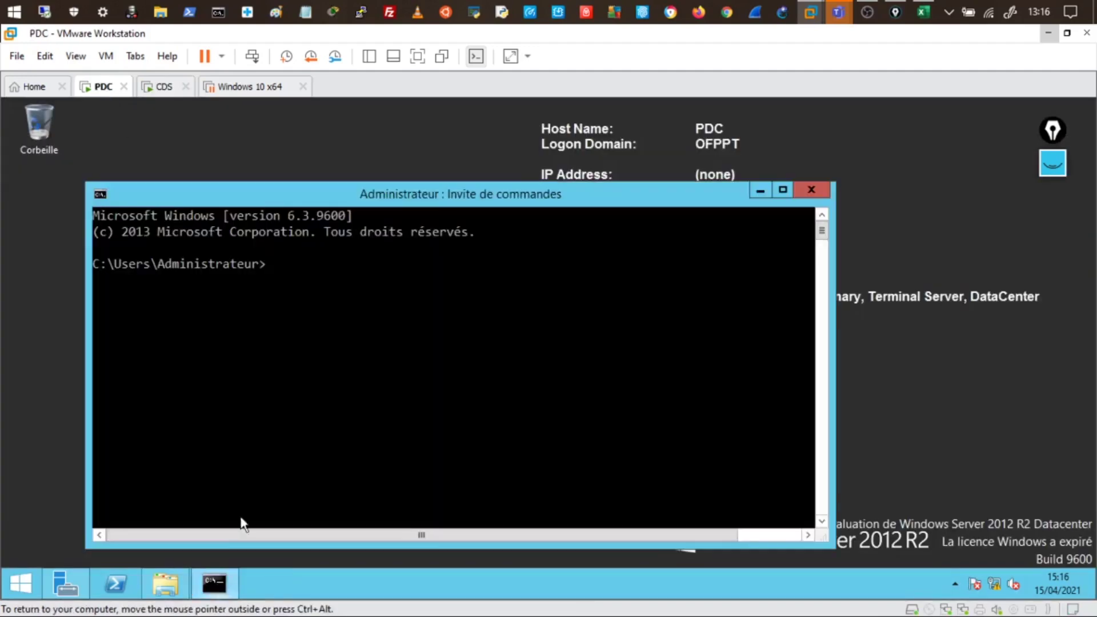
{"action": "type", "text": "net accounts"}
{"action": "key", "text": "Return"}
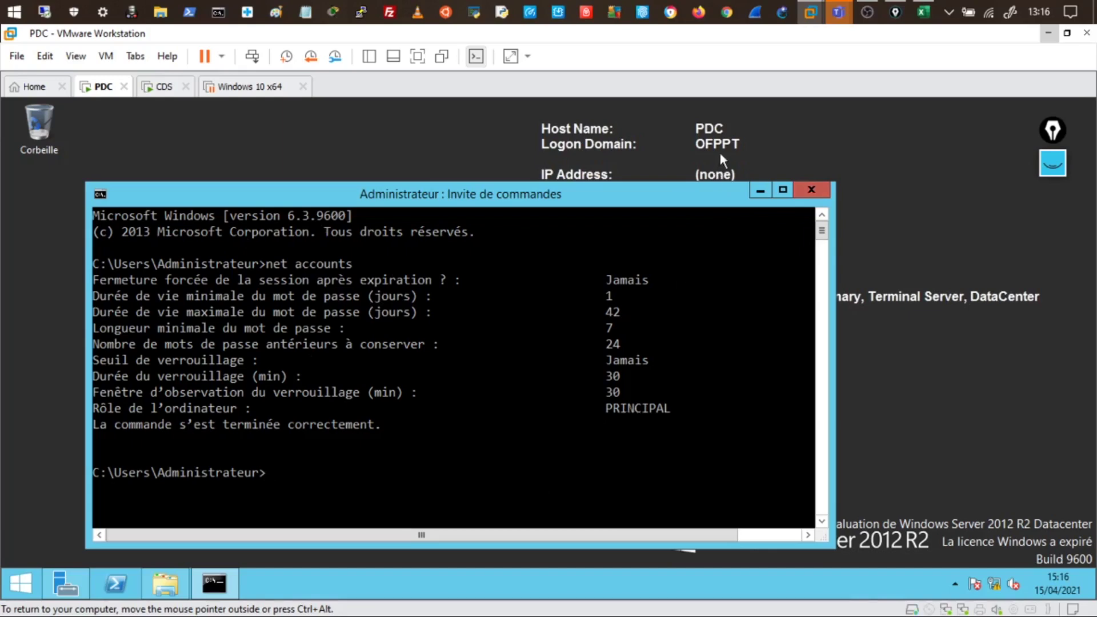
{"action": "left_click", "coordinate": [165, 89]}
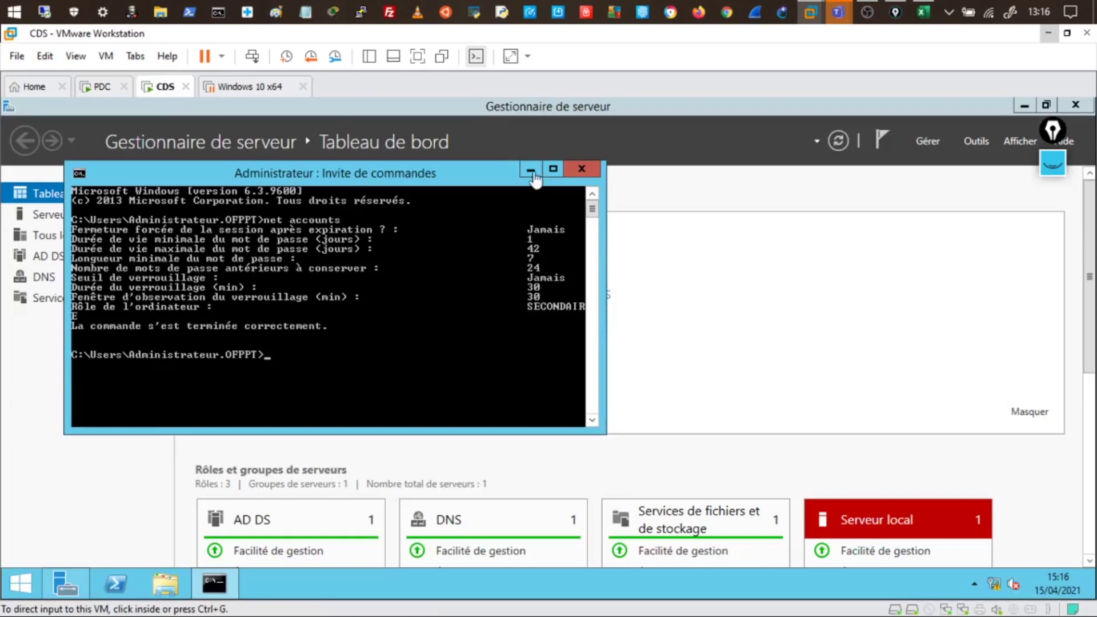
Launch the Remove Roles and Features wizard from Server Manager's Gérer menu, maximized
{"action": "left_click", "coordinate": [531, 170]}
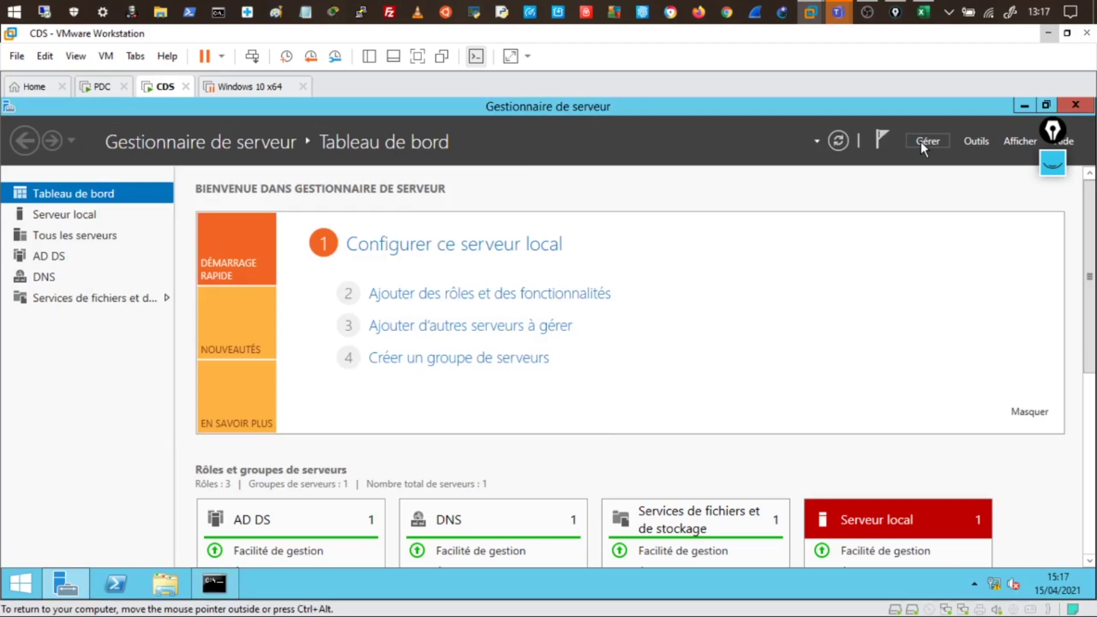
{"action": "left_click", "coordinate": [925, 141]}
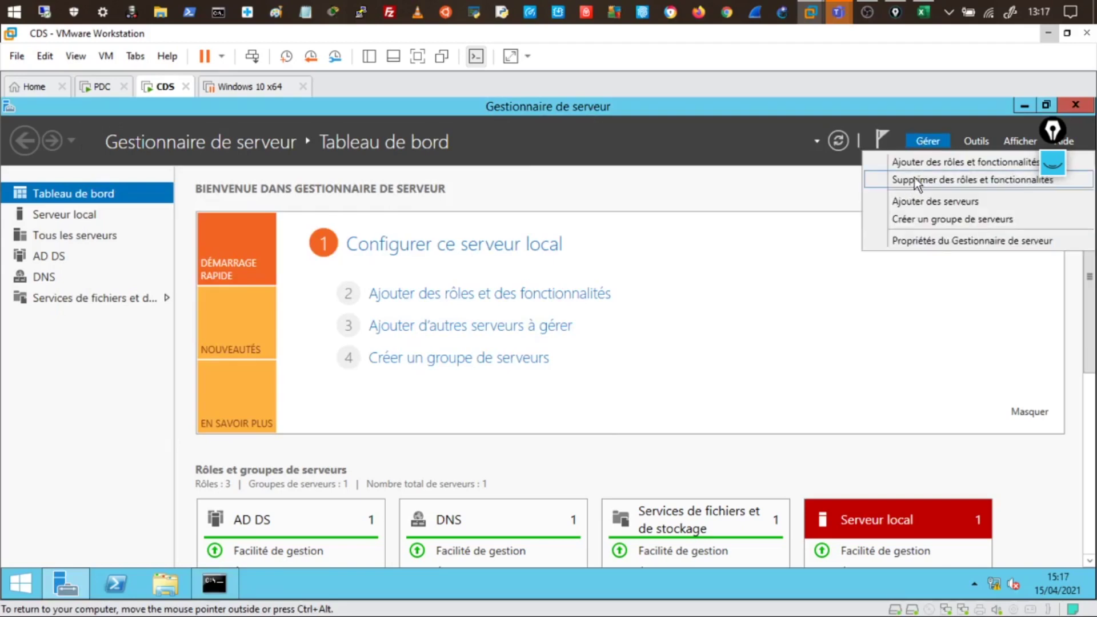
{"action": "left_click", "coordinate": [916, 180]}
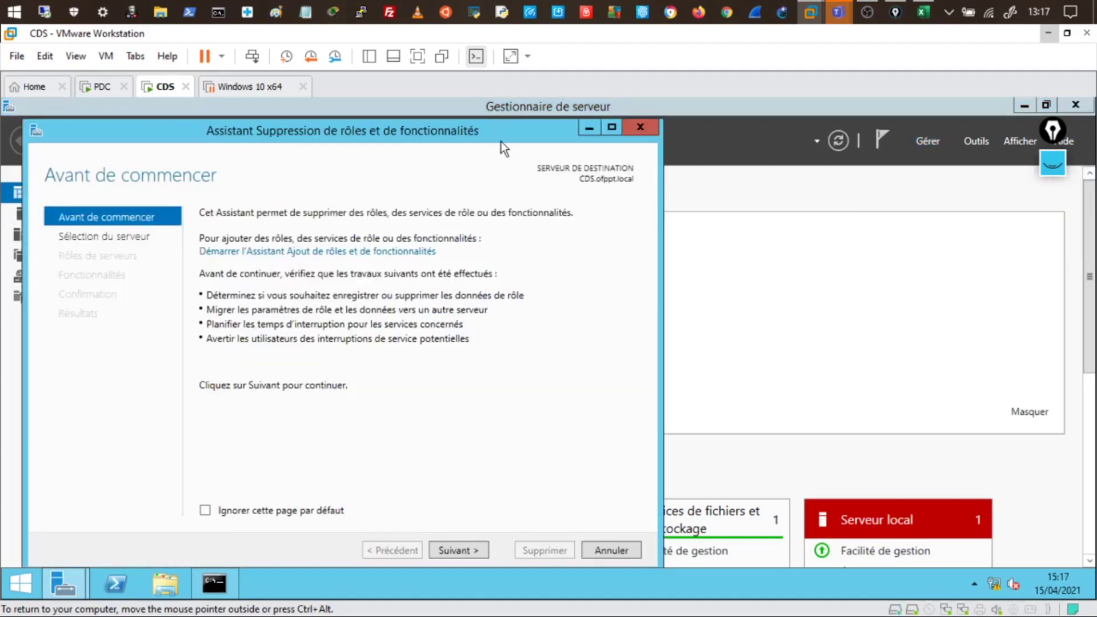
{"action": "left_click_drag", "start_coordinate": [512, 135], "coordinate": [577, 97]}
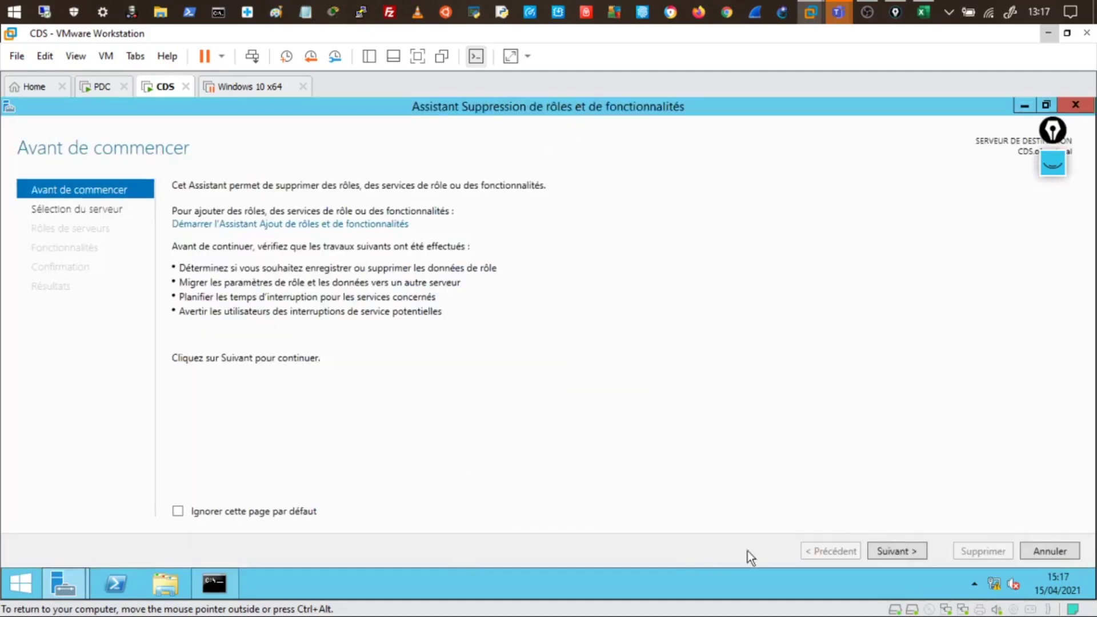
Uncheck Services AD DS and accept removing its dependent management features
{"action": "left_click", "coordinate": [890, 551]}
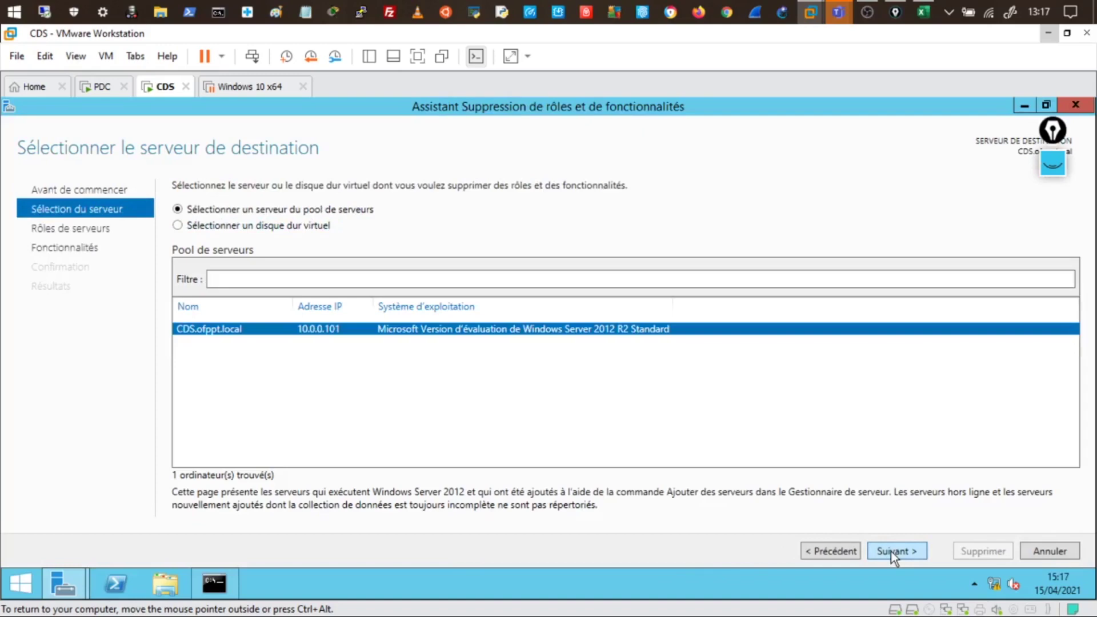
{"action": "left_click", "coordinate": [890, 551]}
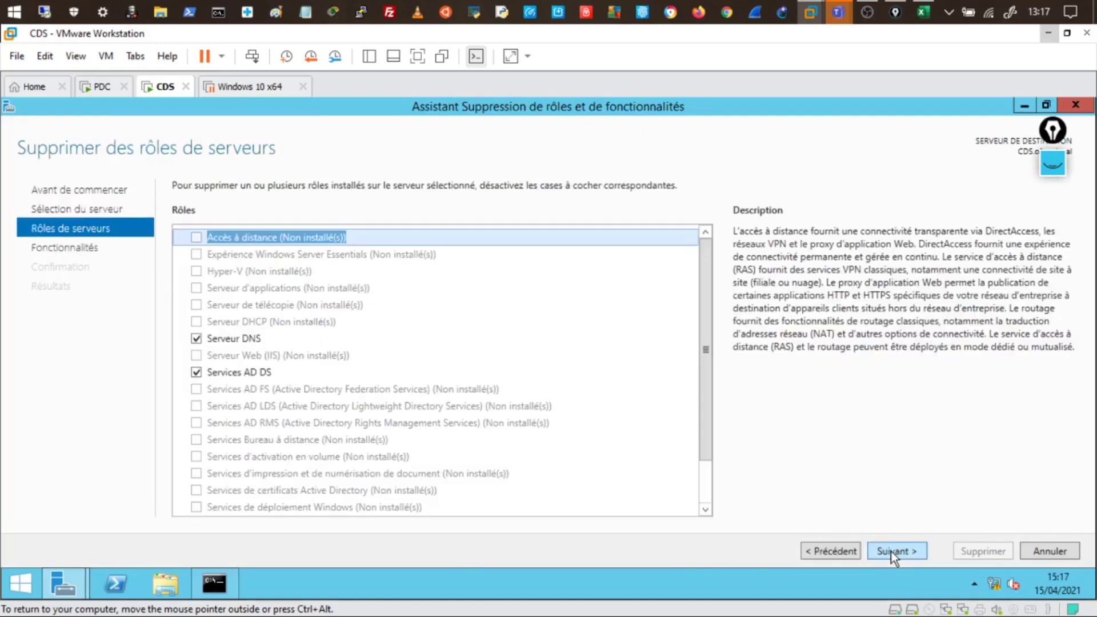
{"action": "left_click", "coordinate": [197, 373]}
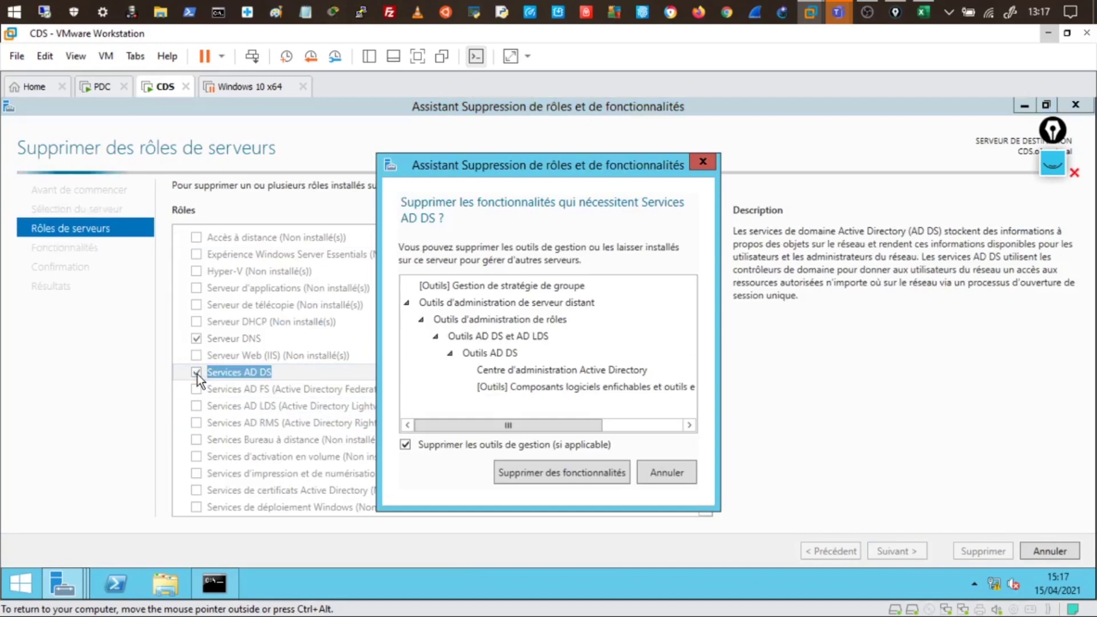
{"action": "left_click", "coordinate": [524, 474]}
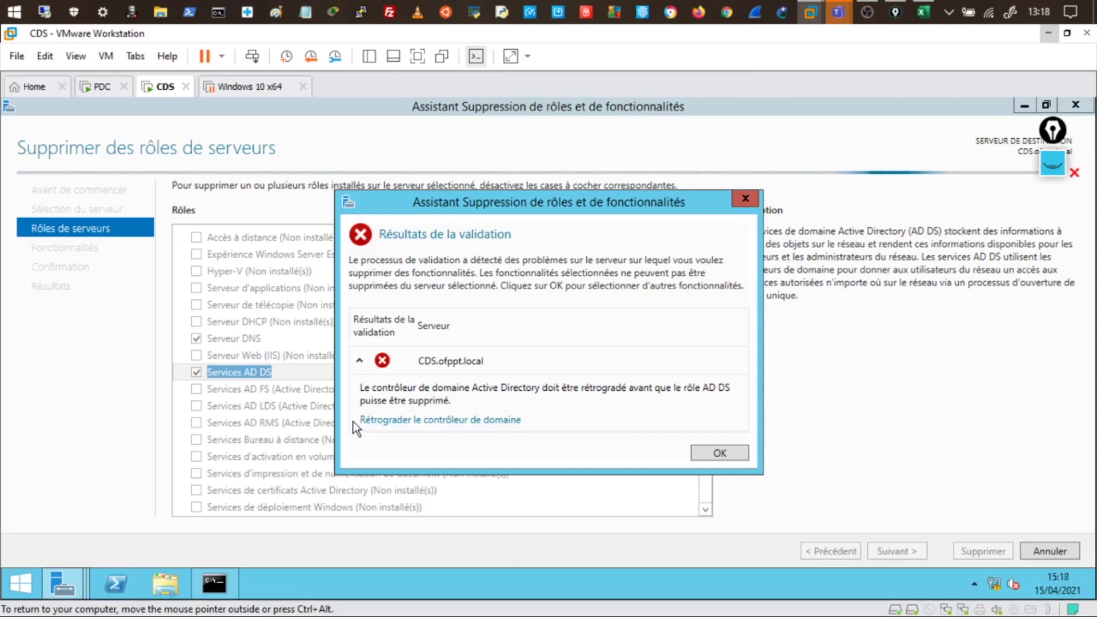
{"action": "left_click", "coordinate": [425, 419]}
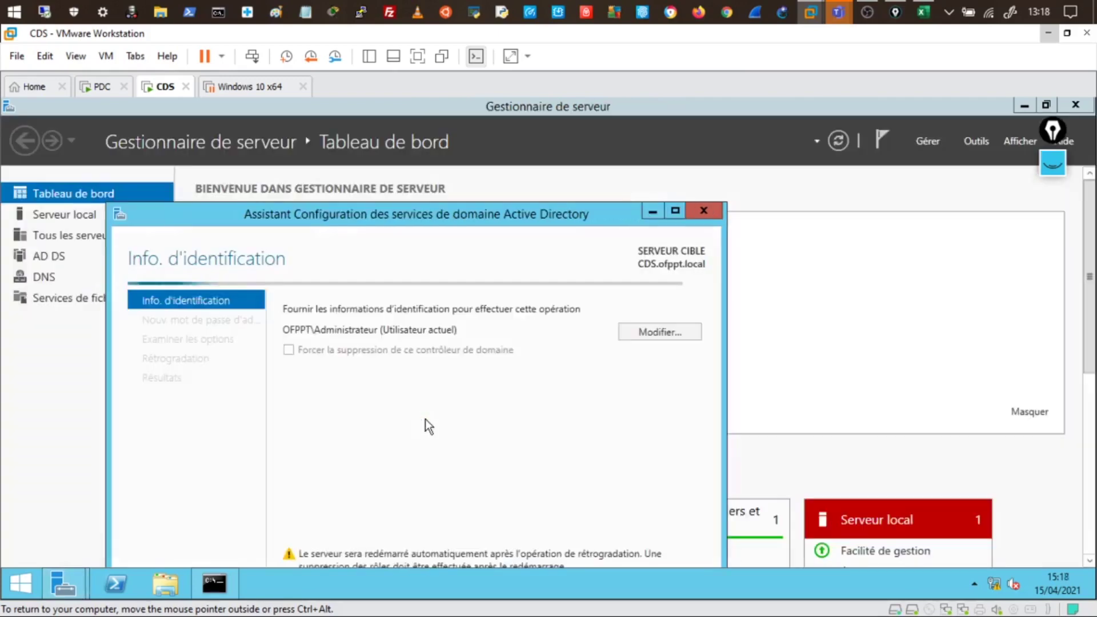
{"action": "left_click", "coordinate": [417, 56]}
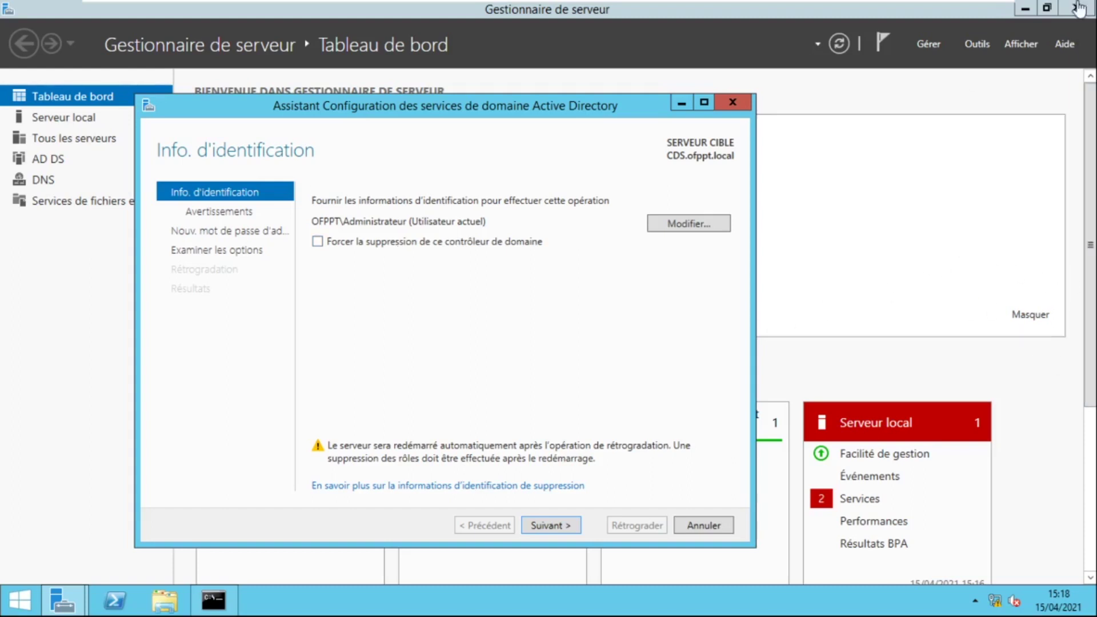
{"action": "mouse_move", "coordinate": [547, 2]}
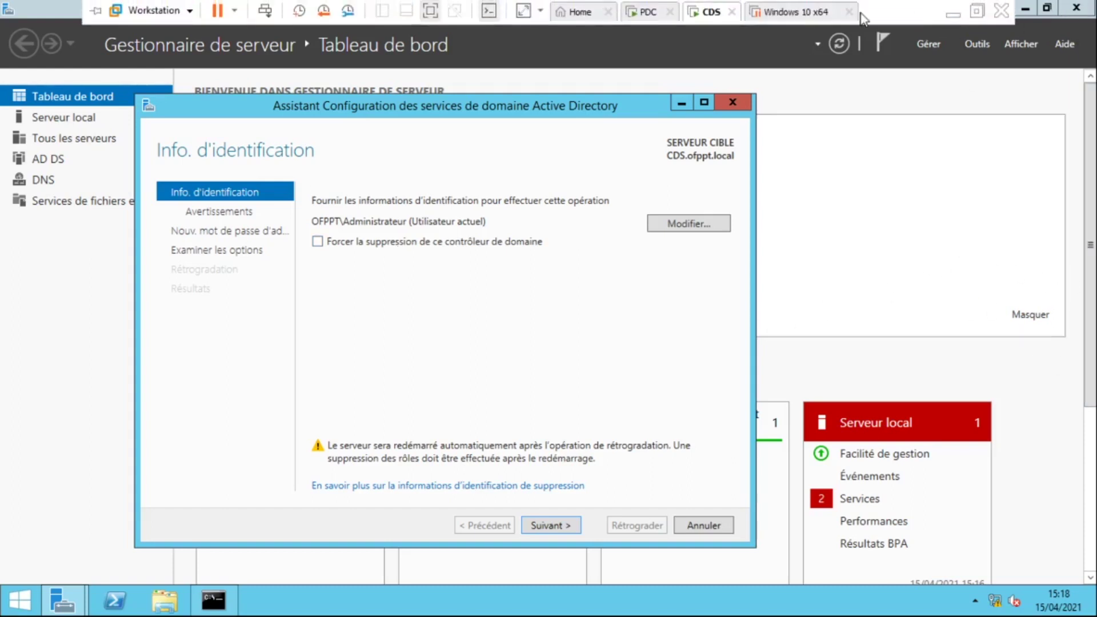
{"action": "left_click", "coordinate": [431, 16]}
Open Epic Pen's blackboard and draw a rectangular frame
{"action": "left_click", "coordinate": [1052, 164]}
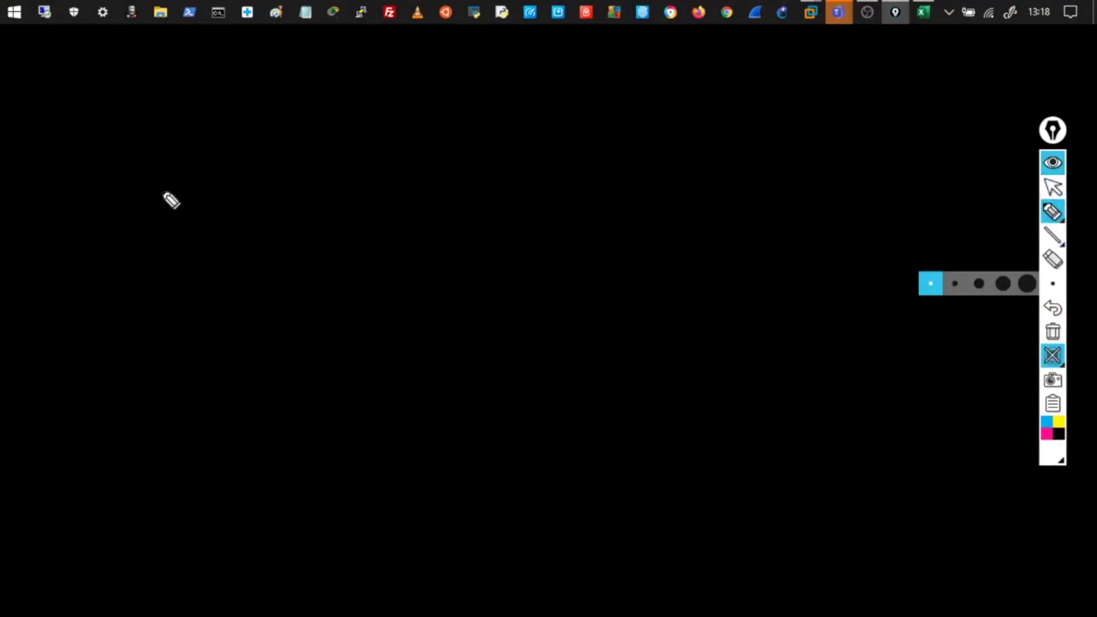
{"action": "mouse_move", "coordinate": [194, 117]}
{"action": "left_mouse_down"}
{"action": "mouse_move", "coordinate": [797, 87]}
{"action": "mouse_move", "coordinate": [183, 374]}
{"action": "mouse_move", "coordinate": [184, 466]}
{"action": "mouse_move", "coordinate": [686, 461]}
{"action": "left_mouse_up"}
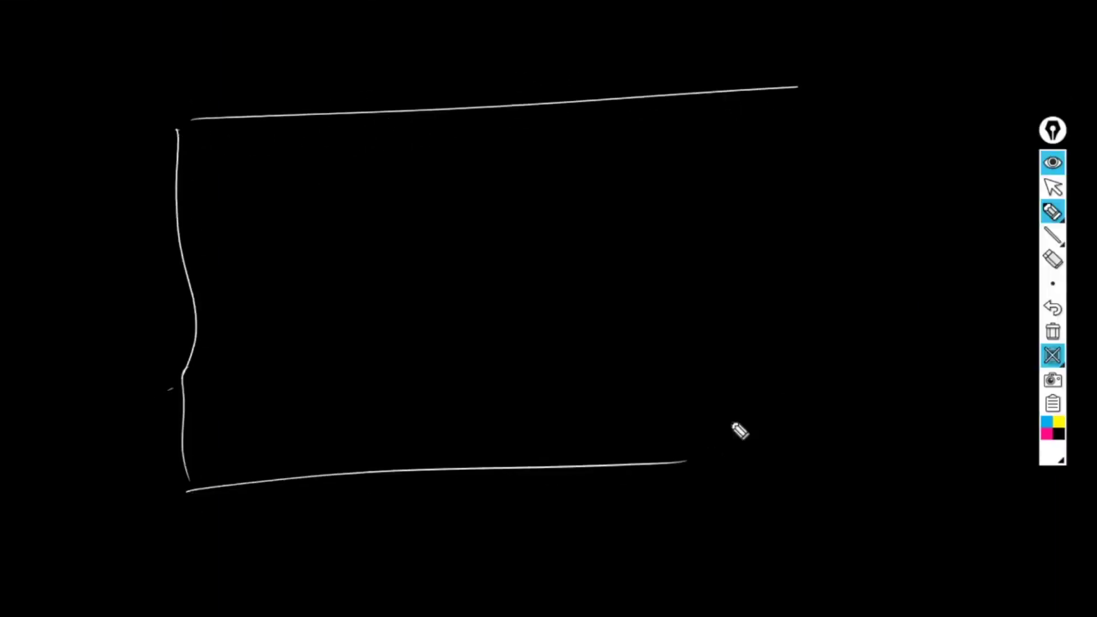
{"action": "left_click_drag", "start_coordinate": [805, 114], "coordinate": [851, 399]}
Draw an ofppt.local triangle containing PDC and CDS, linked to a second triangle
{"action": "left_click_drag", "start_coordinate": [348, 147], "coordinate": [238, 232]}
{"action": "mouse_move", "coordinate": [345, 147]}
{"action": "left_mouse_down"}
{"action": "mouse_move", "coordinate": [371, 164]}
{"action": "mouse_move", "coordinate": [264, 233]}
{"action": "left_mouse_up"}
{"action": "left_click_drag", "start_coordinate": [339, 250], "coordinate": [341, 254]}
{"action": "mouse_move", "coordinate": [346, 245]}
{"action": "left_mouse_down"}
{"action": "mouse_move", "coordinate": [361, 260]}
{"action": "mouse_move", "coordinate": [411, 267]}
{"action": "mouse_move", "coordinate": [434, 247]}
{"action": "mouse_move", "coordinate": [466, 256]}
{"action": "mouse_move", "coordinate": [491, 244]}
{"action": "left_mouse_up"}
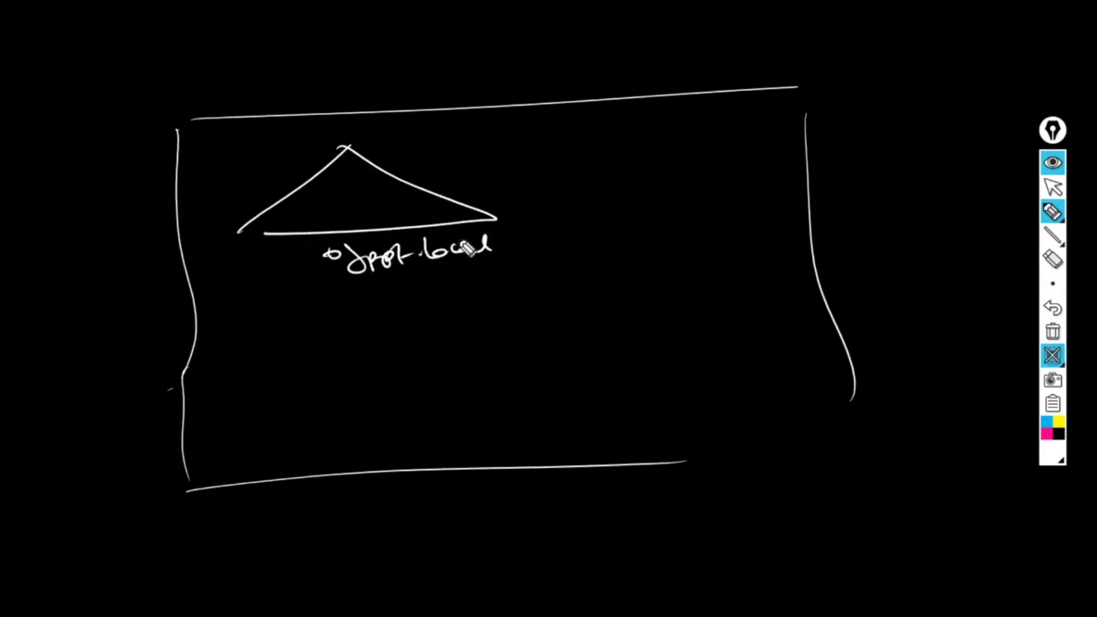
{"action": "mouse_move", "coordinate": [299, 196]}
{"action": "left_mouse_down"}
{"action": "mouse_move", "coordinate": [306, 225]}
{"action": "mouse_move", "coordinate": [331, 214]}
{"action": "mouse_move", "coordinate": [305, 177]}
{"action": "mouse_move", "coordinate": [397, 206]}
{"action": "mouse_move", "coordinate": [359, 186]}
{"action": "mouse_move", "coordinate": [389, 186]}
{"action": "left_mouse_up"}
{"action": "left_click_drag", "start_coordinate": [406, 174], "coordinate": [400, 184]}
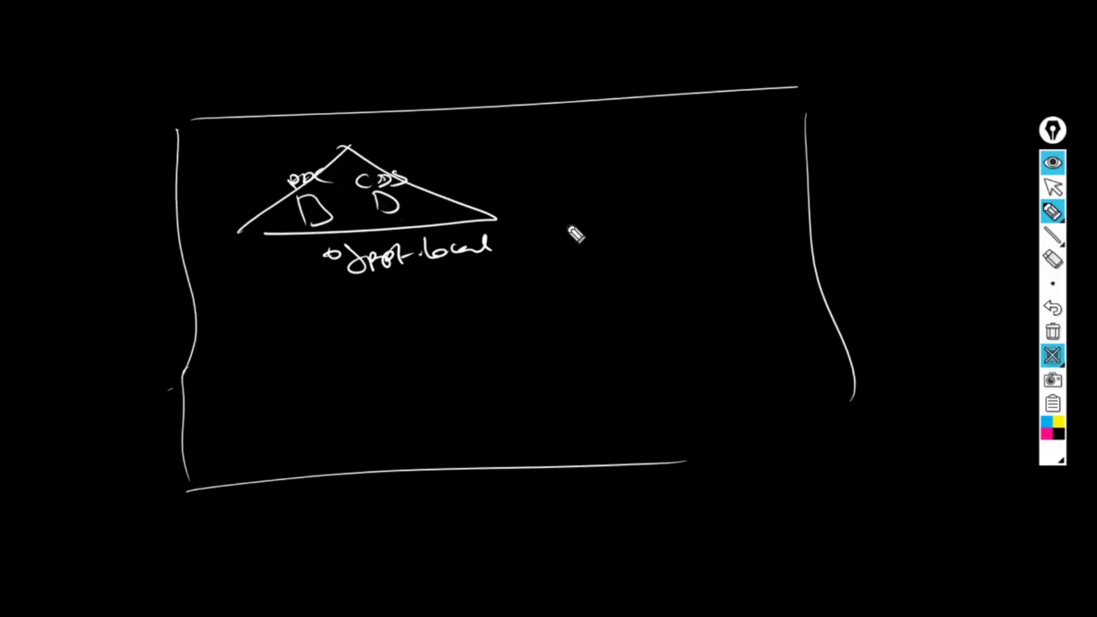
{"action": "mouse_move", "coordinate": [467, 221]}
{"action": "left_mouse_down"}
{"action": "mouse_move", "coordinate": [625, 266]}
{"action": "mouse_move", "coordinate": [563, 325]}
{"action": "left_mouse_up"}
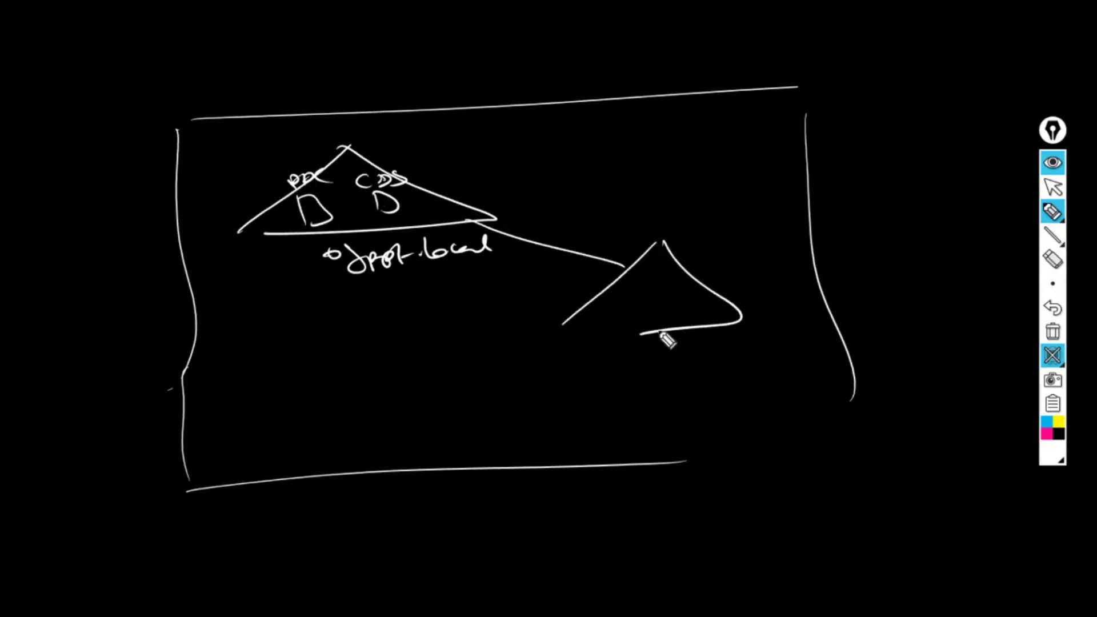
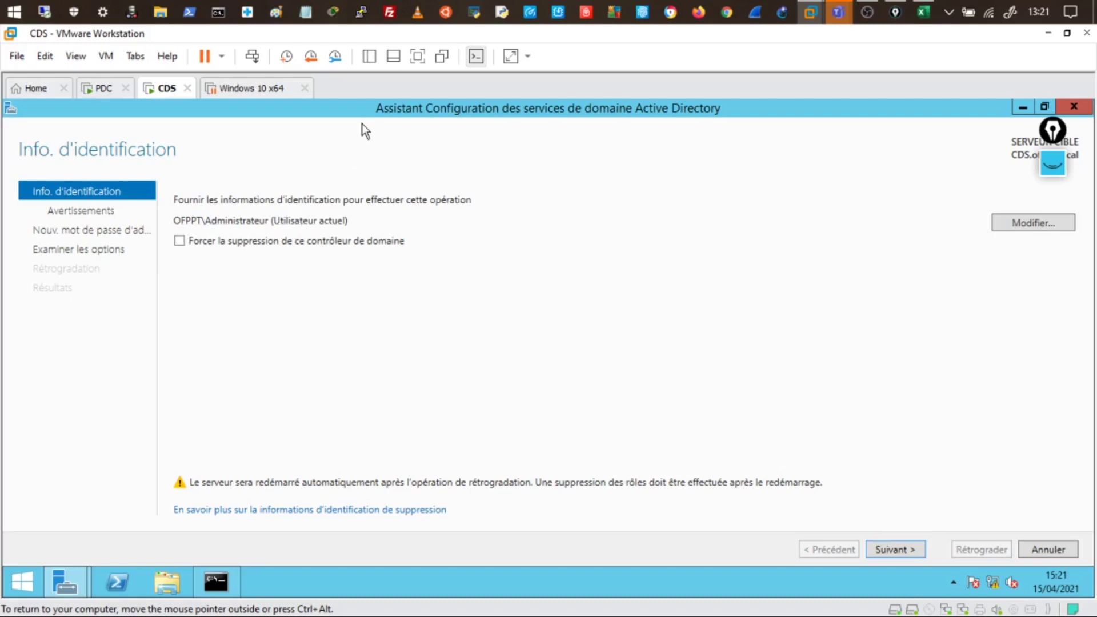
{"action": "double_click", "coordinate": [372, 111]}
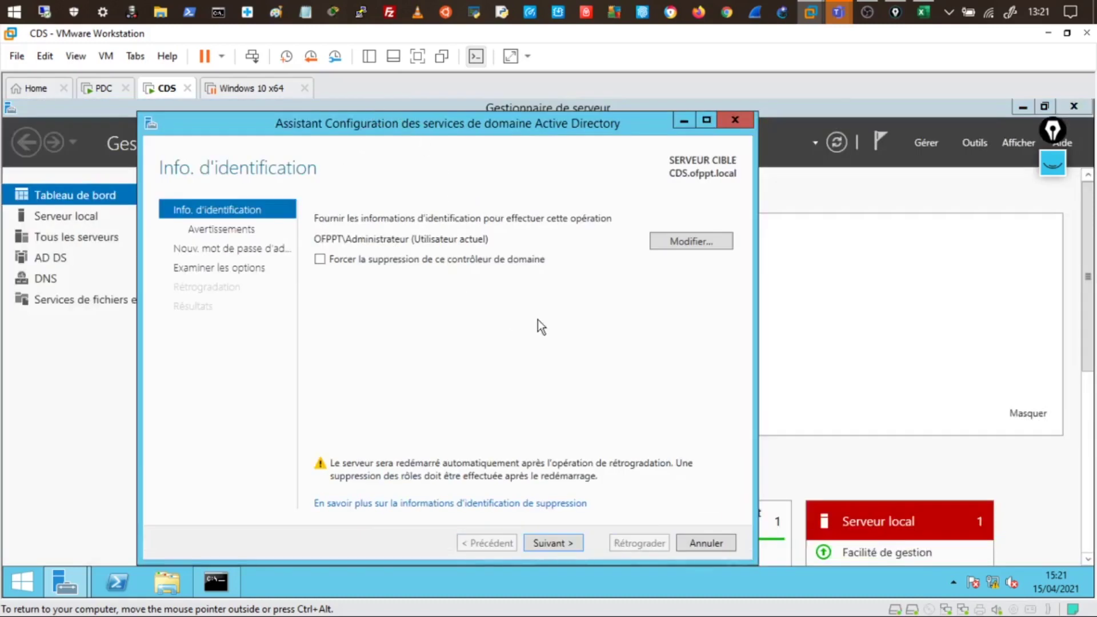
{"action": "left_click", "coordinate": [684, 244]}
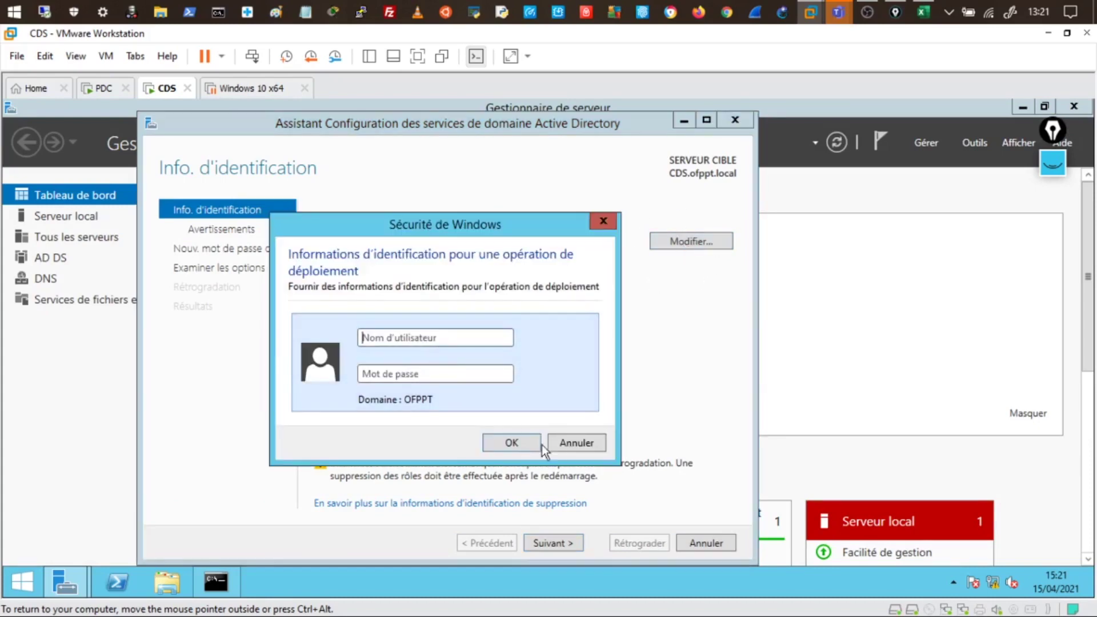
{"action": "left_click", "coordinate": [562, 444]}
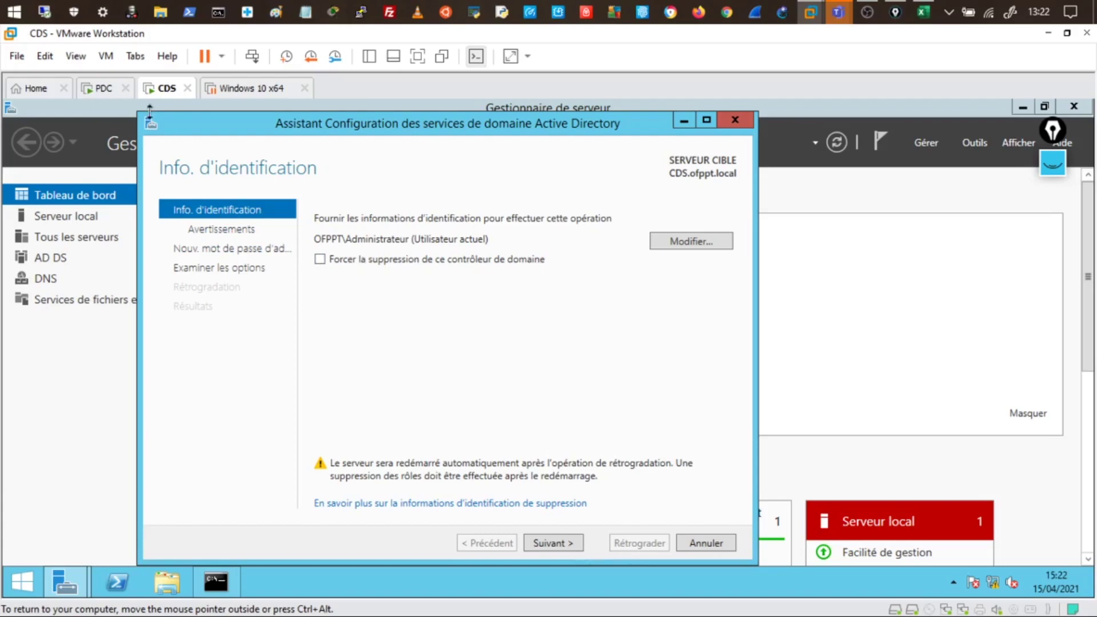
{"action": "left_click", "coordinate": [107, 95]}
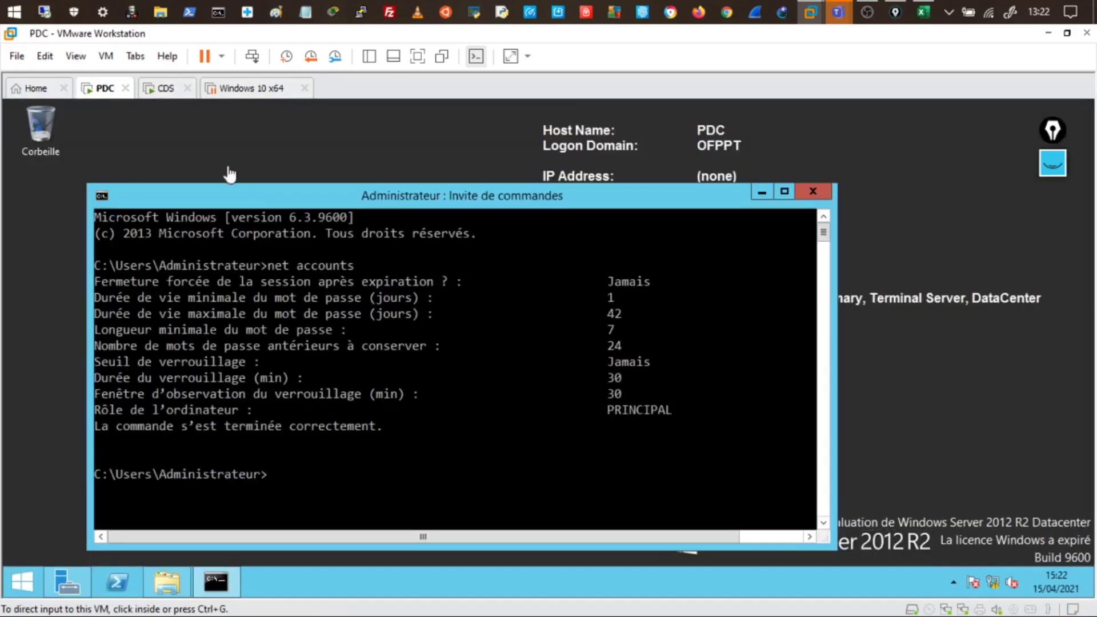
{"action": "left_click", "coordinate": [165, 89]}
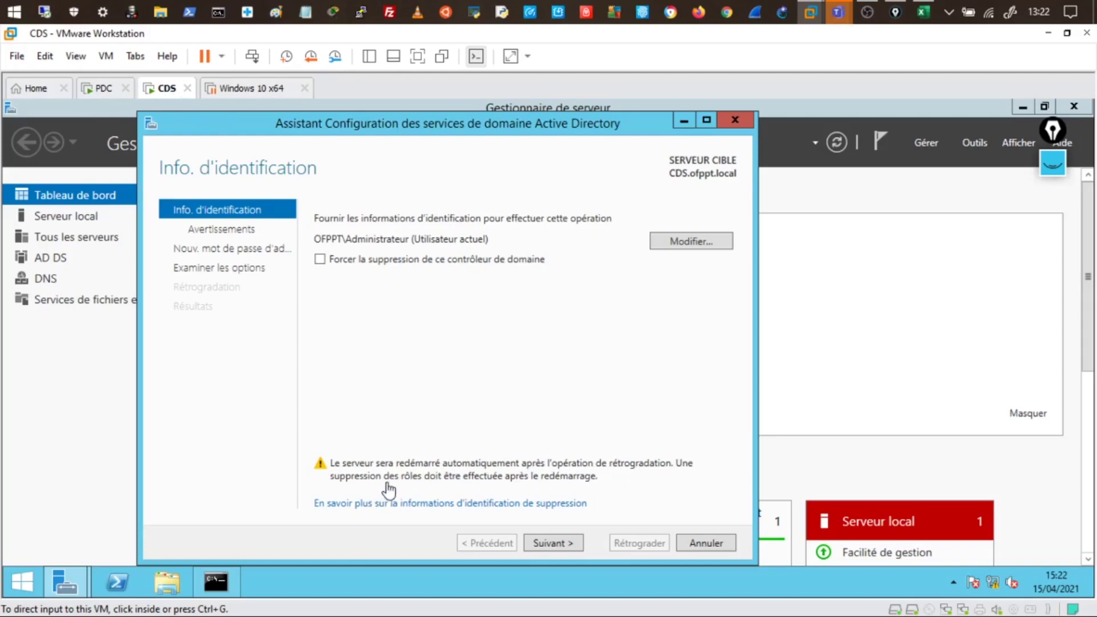
{"action": "left_click", "coordinate": [559, 550]}
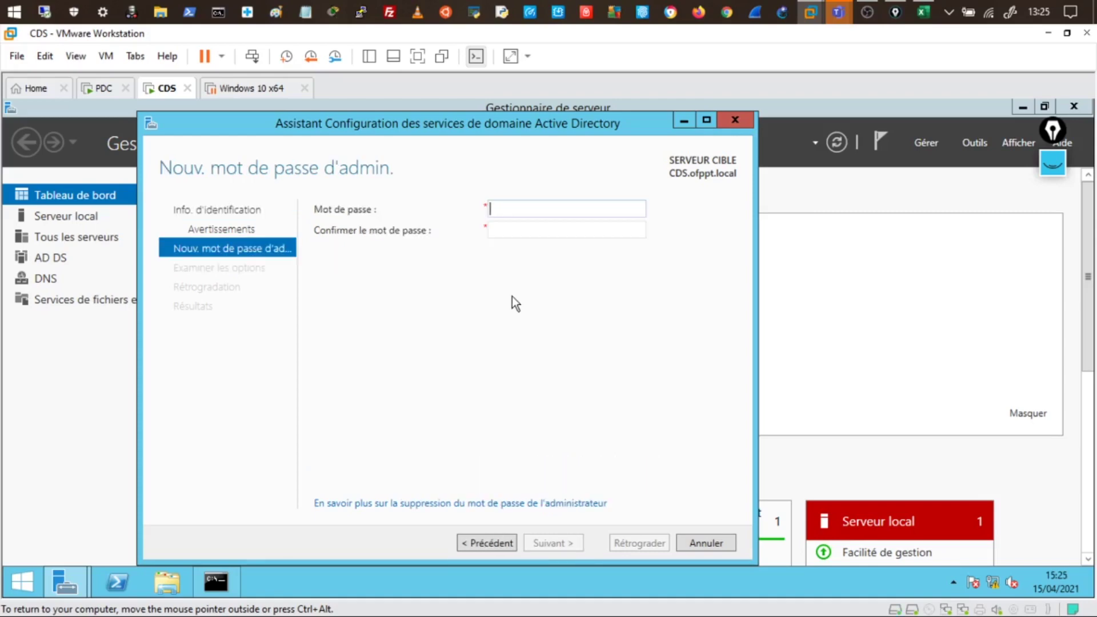
Enter and confirm a new local administrator password for CDS, then continue to the review page
{"action": "type", "text": "•••"}
{"action": "type", "text": "••••••"}
{"action": "key", "text": "Tab"}
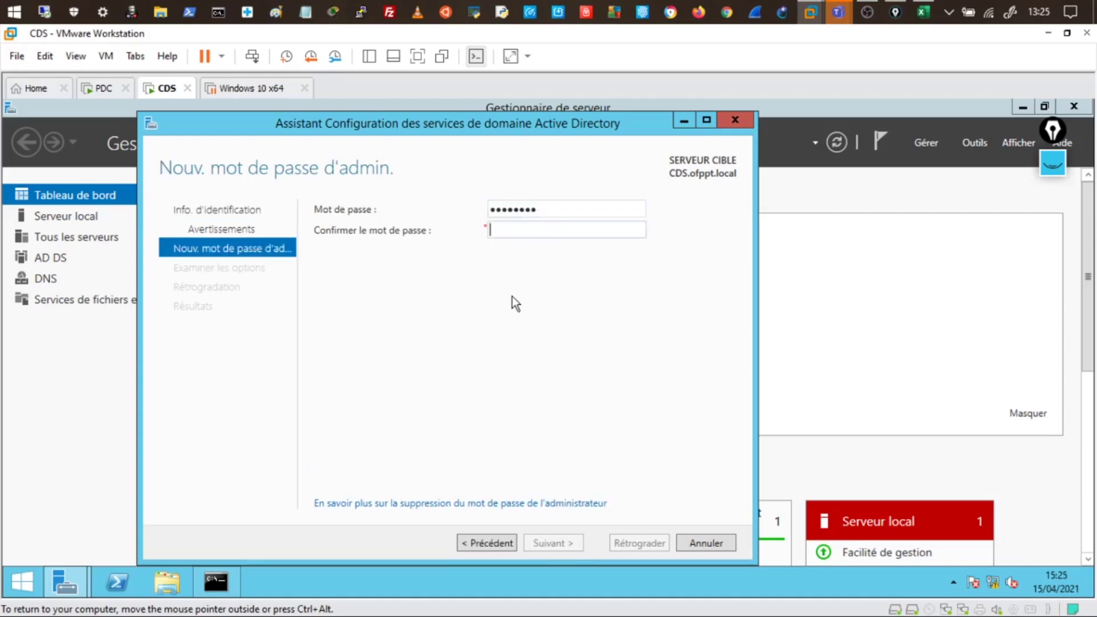
{"action": "type", "text": "•••••••••"}
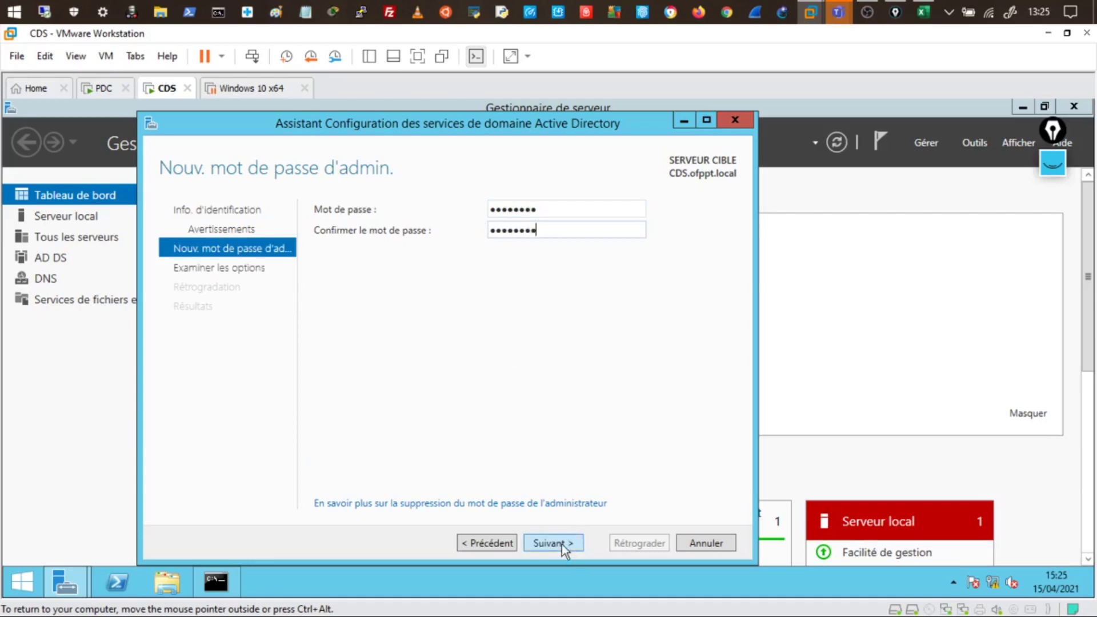
{"action": "left_click", "coordinate": [561, 544]}
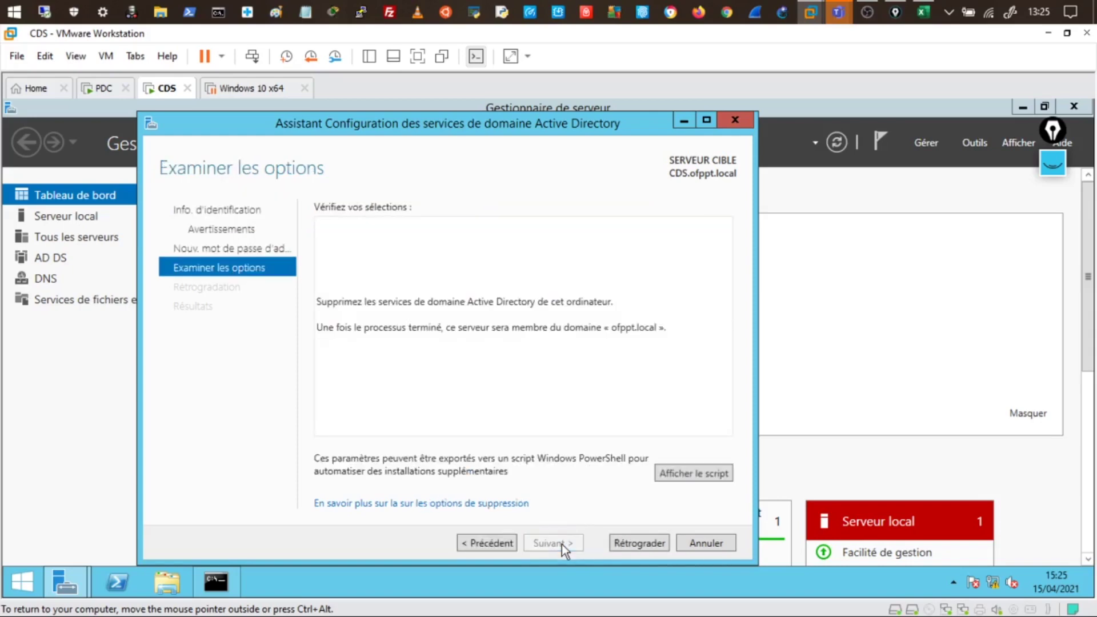
{"action": "left_click", "coordinate": [674, 474]}
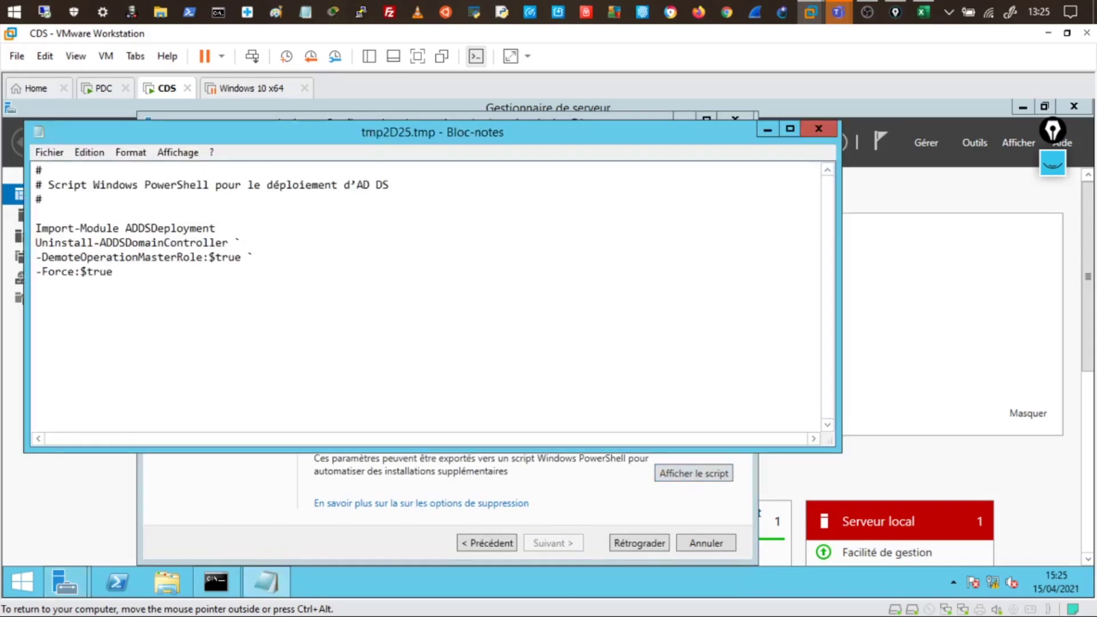
{"action": "left_click", "coordinate": [36, 243]}
{"action": "left_click_drag", "start_coordinate": [35, 242], "coordinate": [229, 243]}
{"action": "left_click", "coordinate": [80, 257]}
{"action": "left_click_drag", "start_coordinate": [49, 243], "coordinate": [228, 242]}
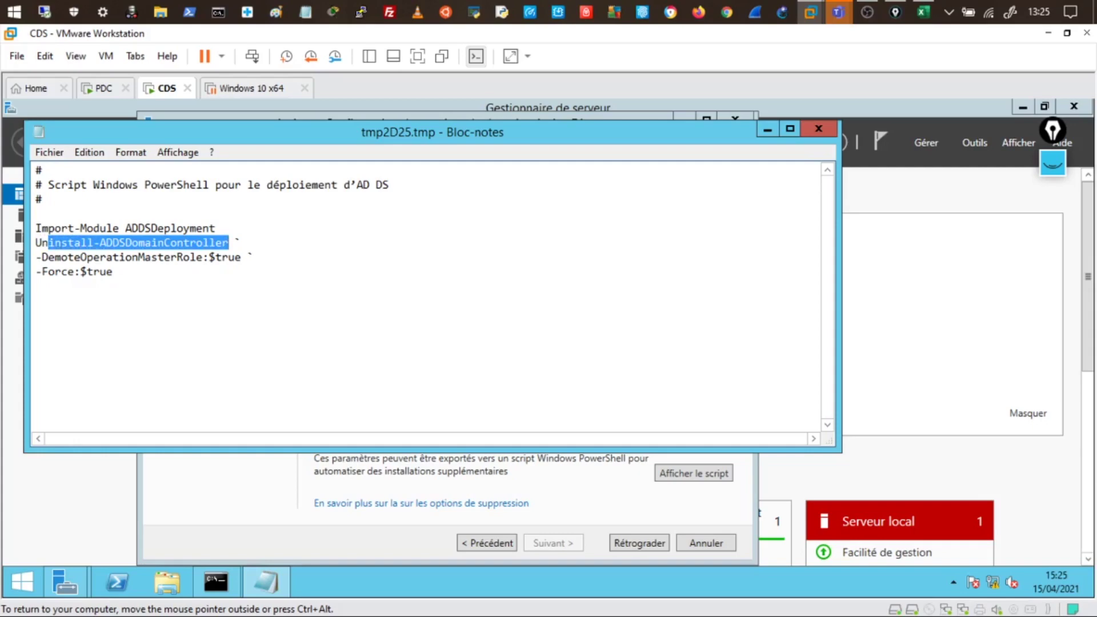
{"action": "left_click", "coordinate": [190, 257]}
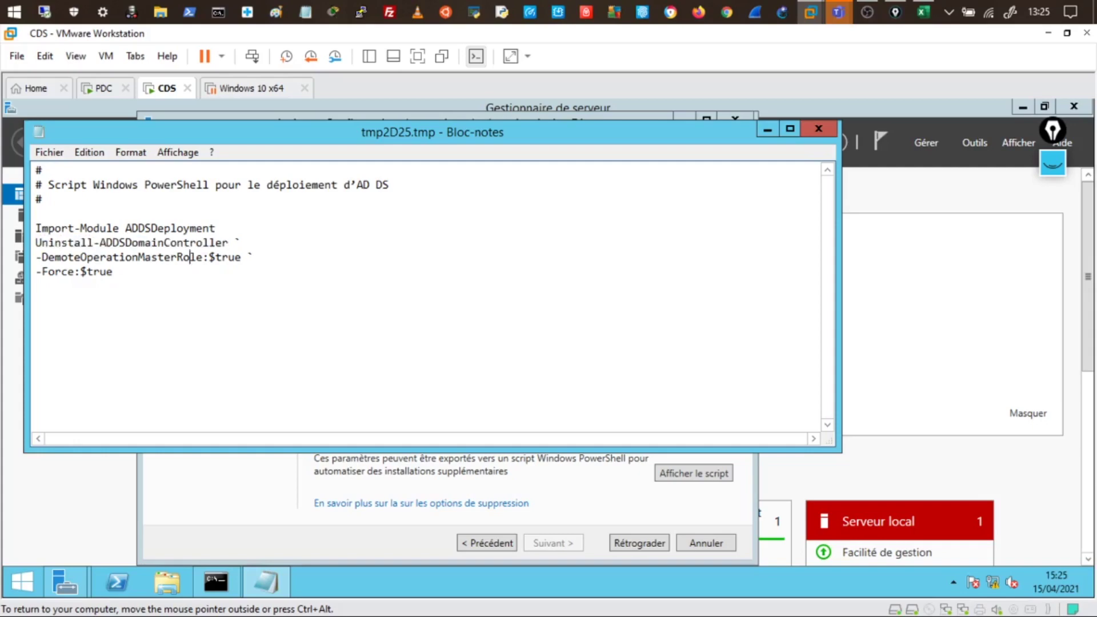
{"action": "left_click_drag", "start_coordinate": [35, 243], "coordinate": [228, 243]}
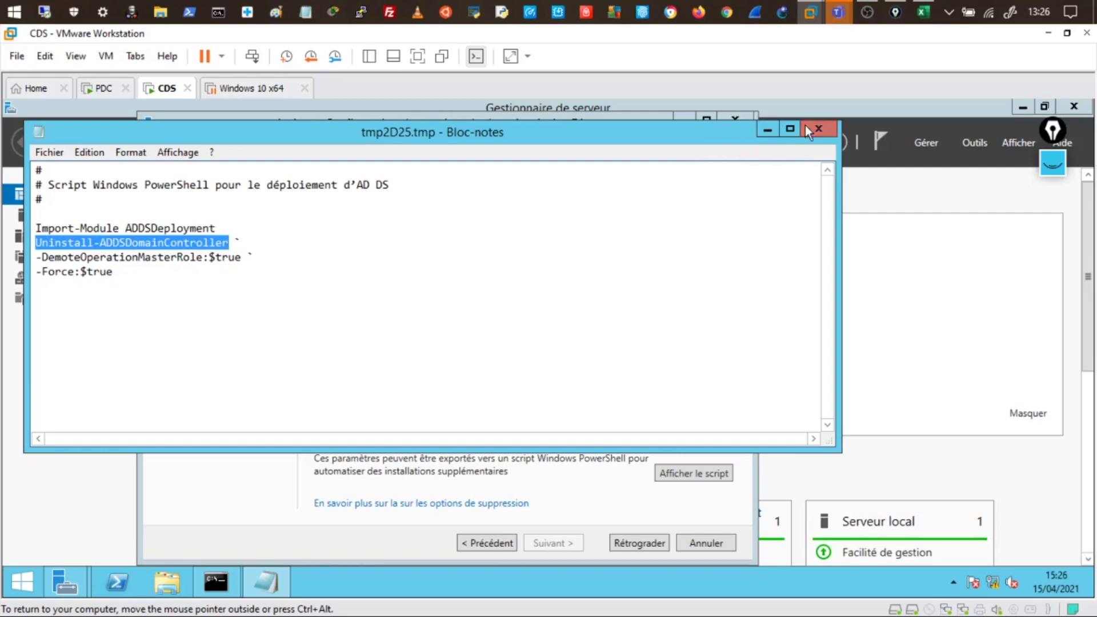
{"action": "left_click", "coordinate": [817, 128]}
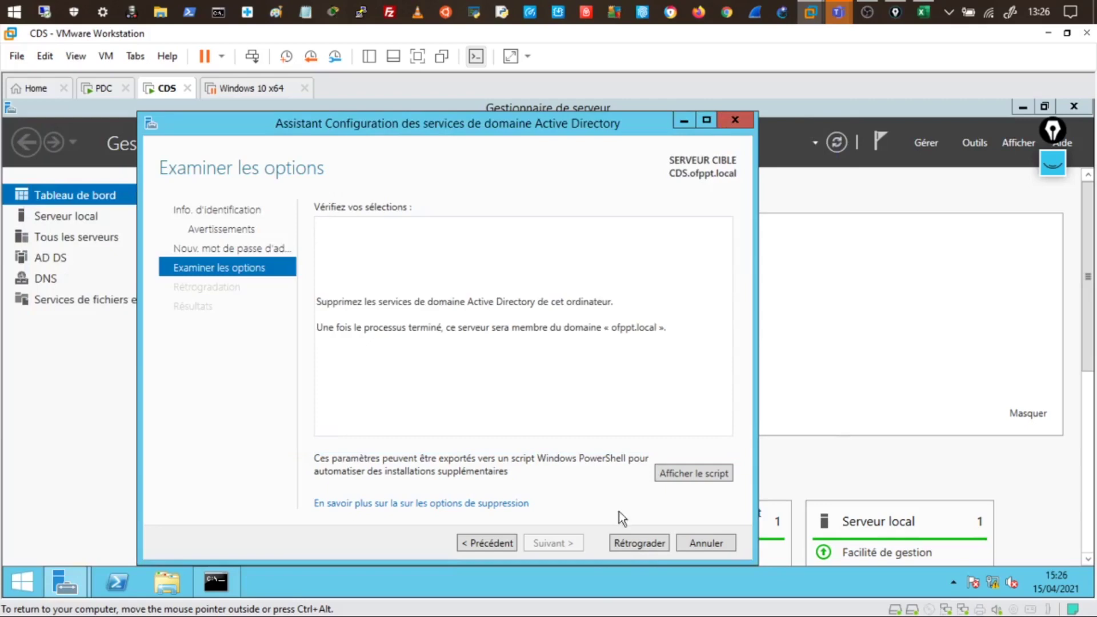
Run the demotion with Rétrograder and wait for the successful Résultats page
{"action": "left_click", "coordinate": [636, 547]}
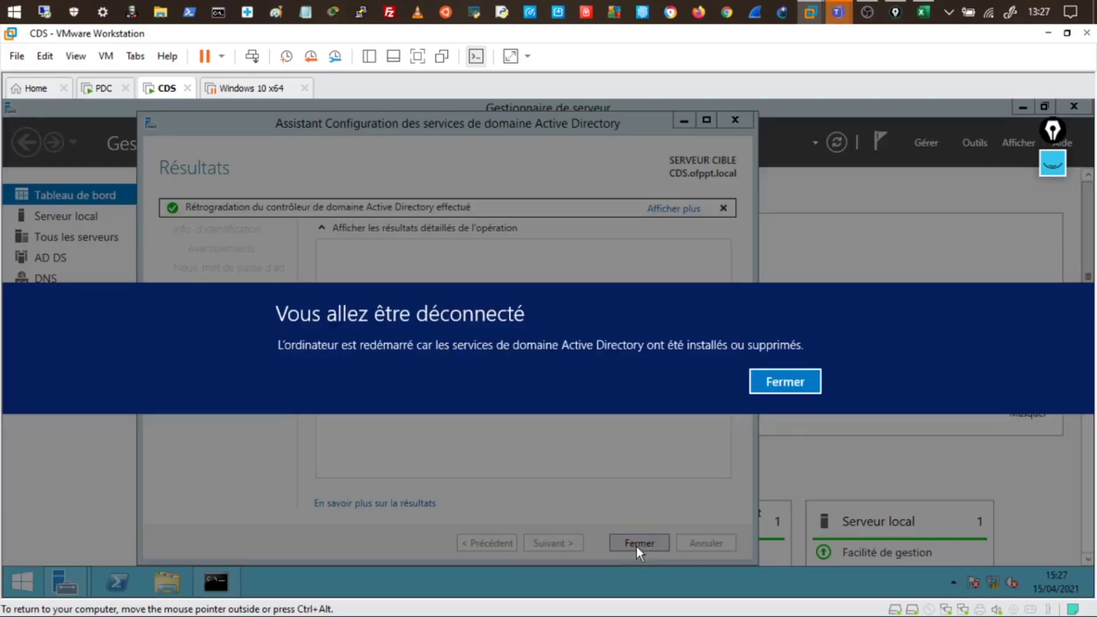
Dismiss the 'Vous allez être déconnecté' notice and close the demotion wizard
{"action": "left_click", "coordinate": [797, 388]}
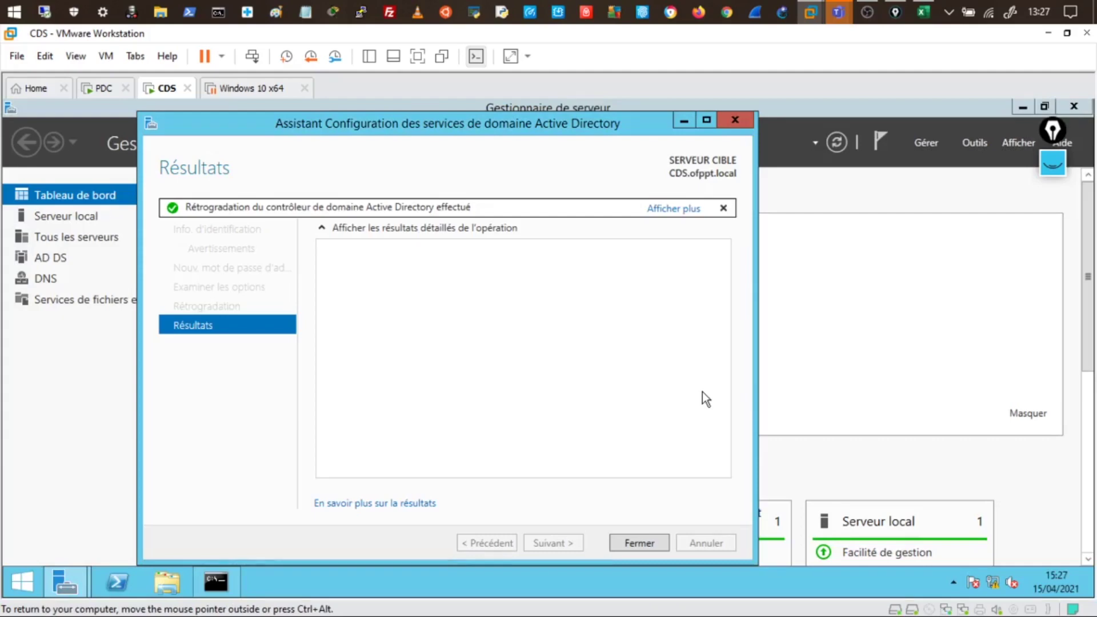
{"action": "left_click", "coordinate": [633, 537]}
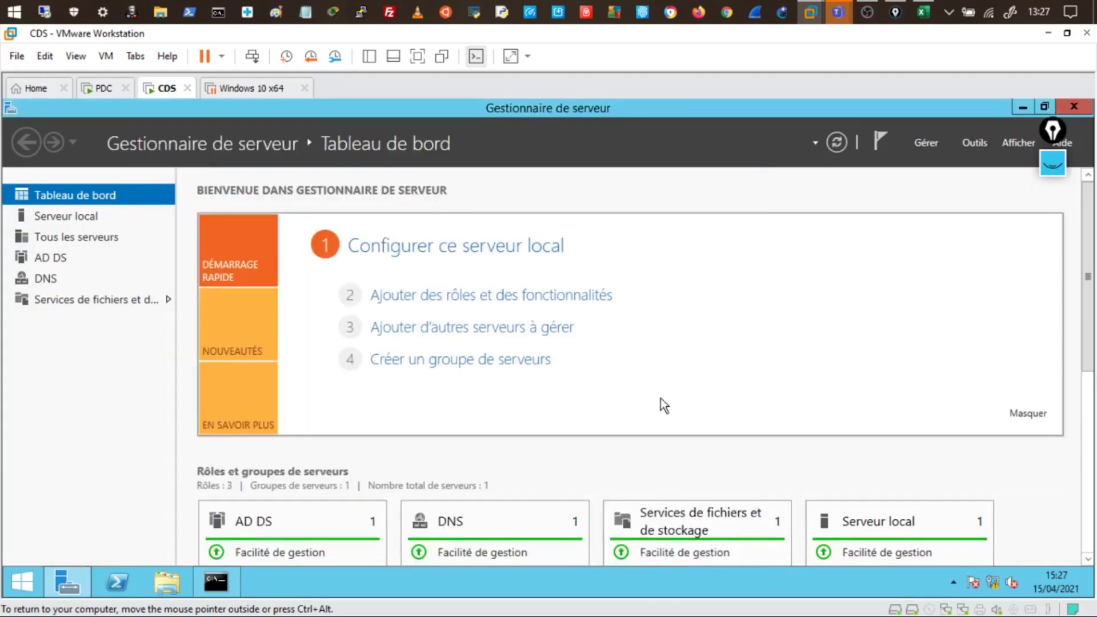
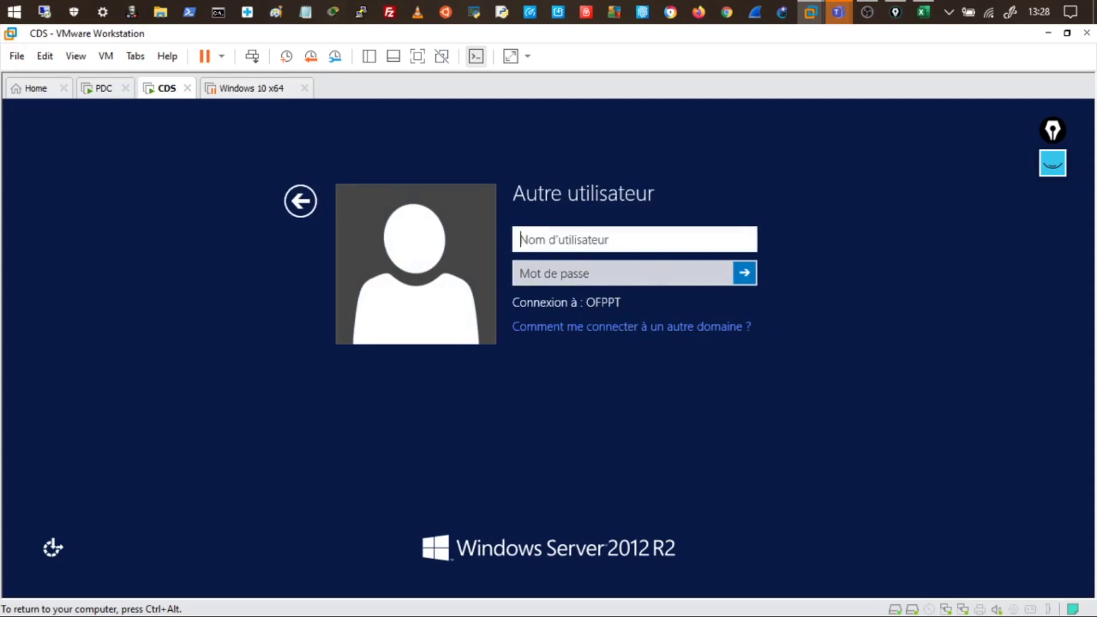
Log on to CDS locally as .\administrateur with the administrator password
{"action": "type", "text": "."}
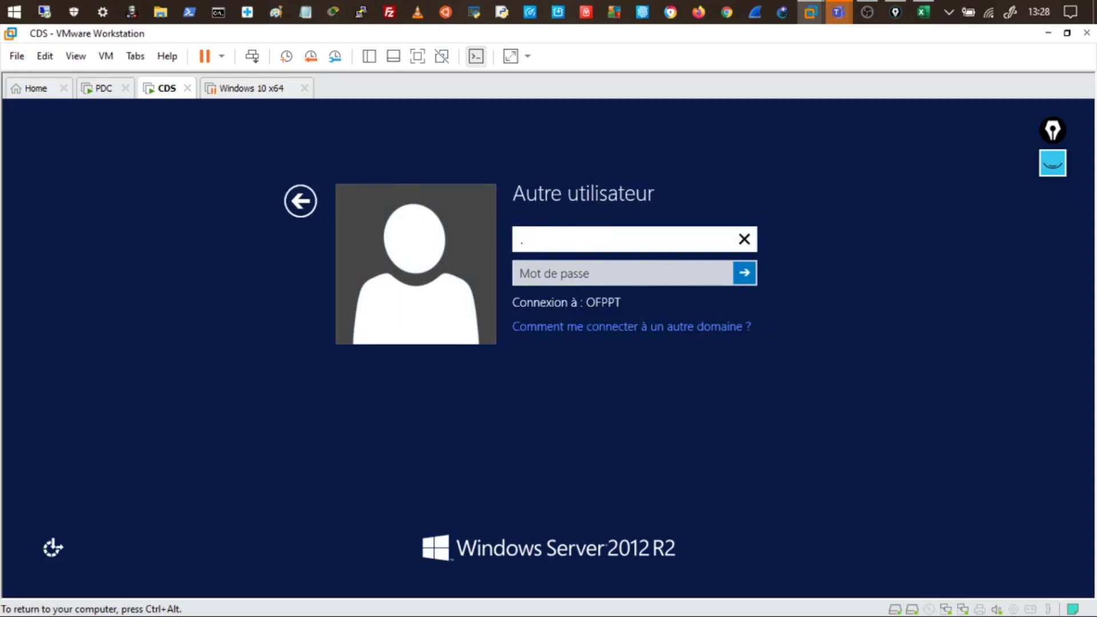
{"action": "type", "text": "\\"}
{"action": "type", "text": "administrateur"}
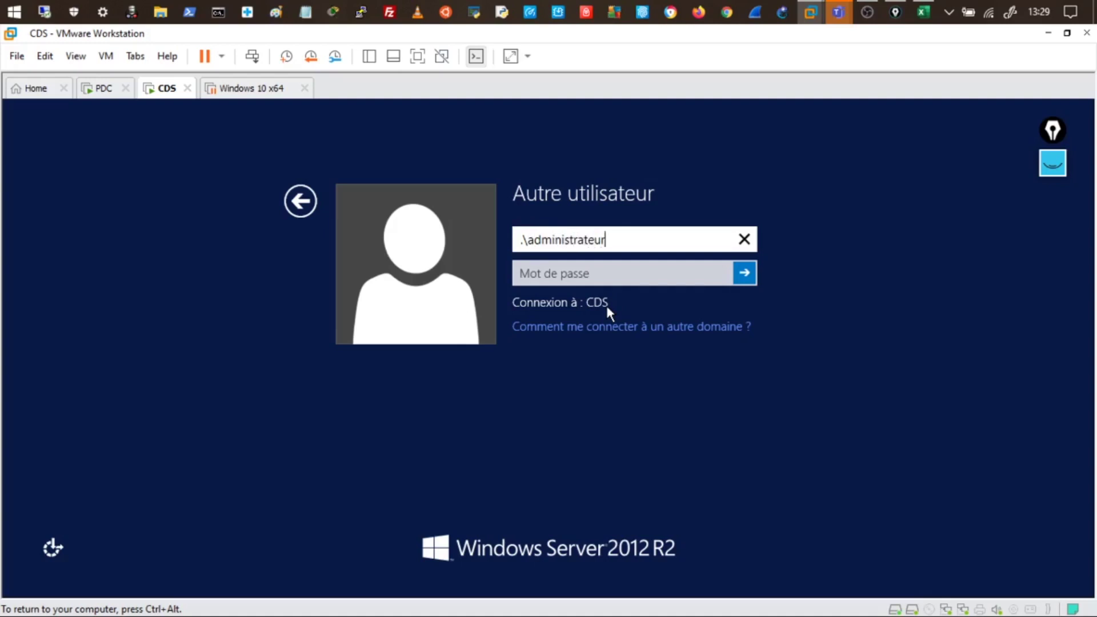
{"action": "key", "text": "Tab"}
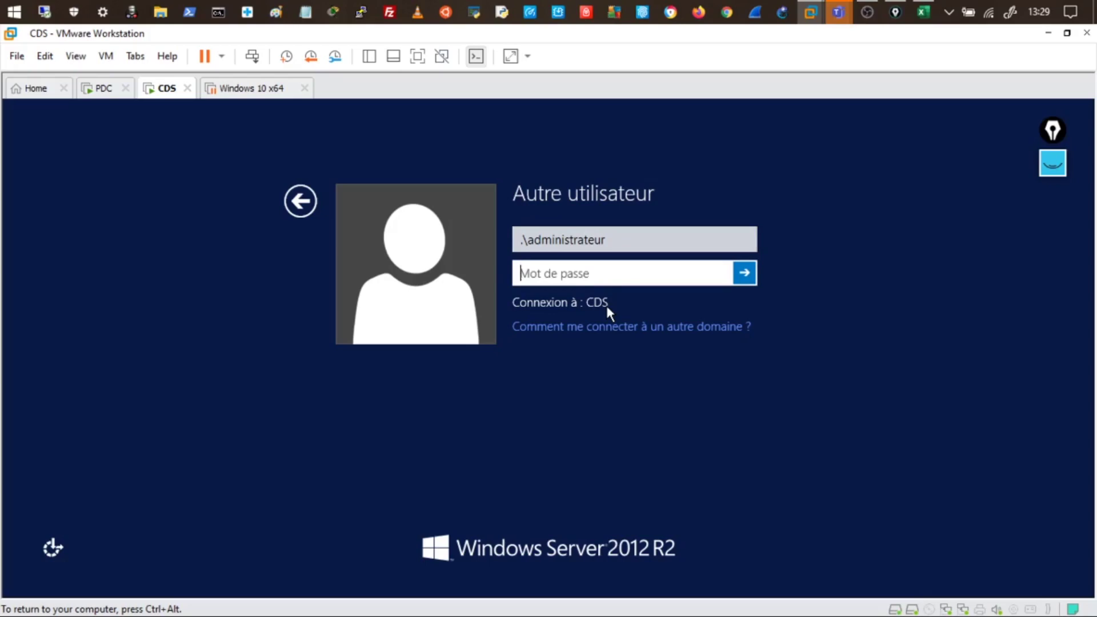
{"action": "type", "text": "•••••••"}
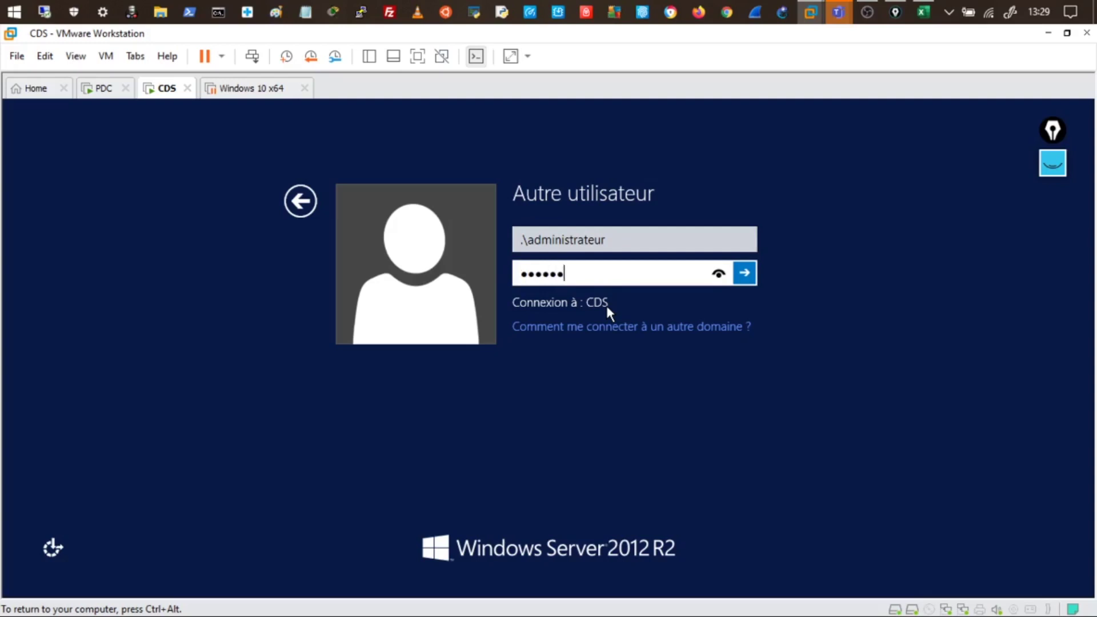
{"action": "key", "text": "Return"}
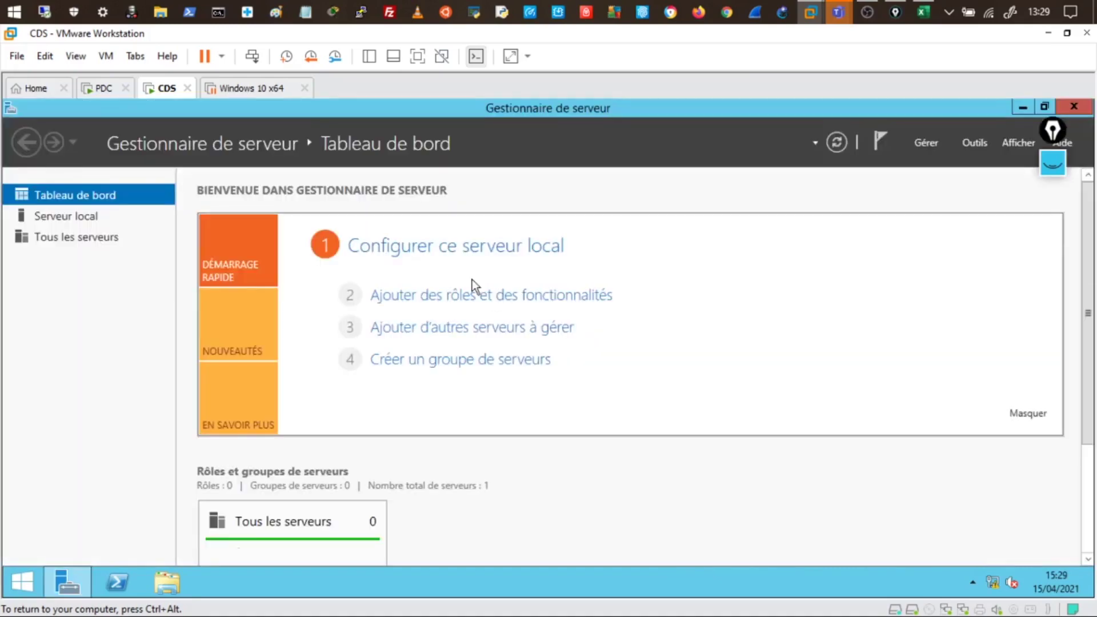
Run net accounts in an admin command prompt to confirm CDS's role is now SERVEUR
{"action": "right_click", "coordinate": [22, 581]}
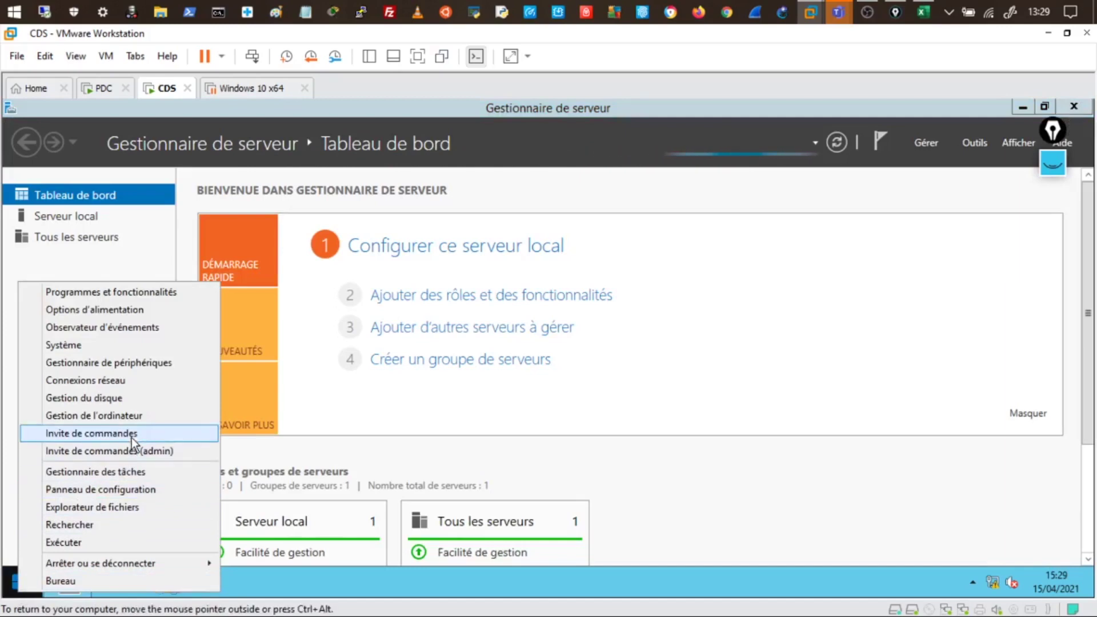
{"action": "left_click", "coordinate": [132, 451]}
{"action": "left_click", "coordinate": [706, 417]}
{"action": "type", "text": "net accounts"}
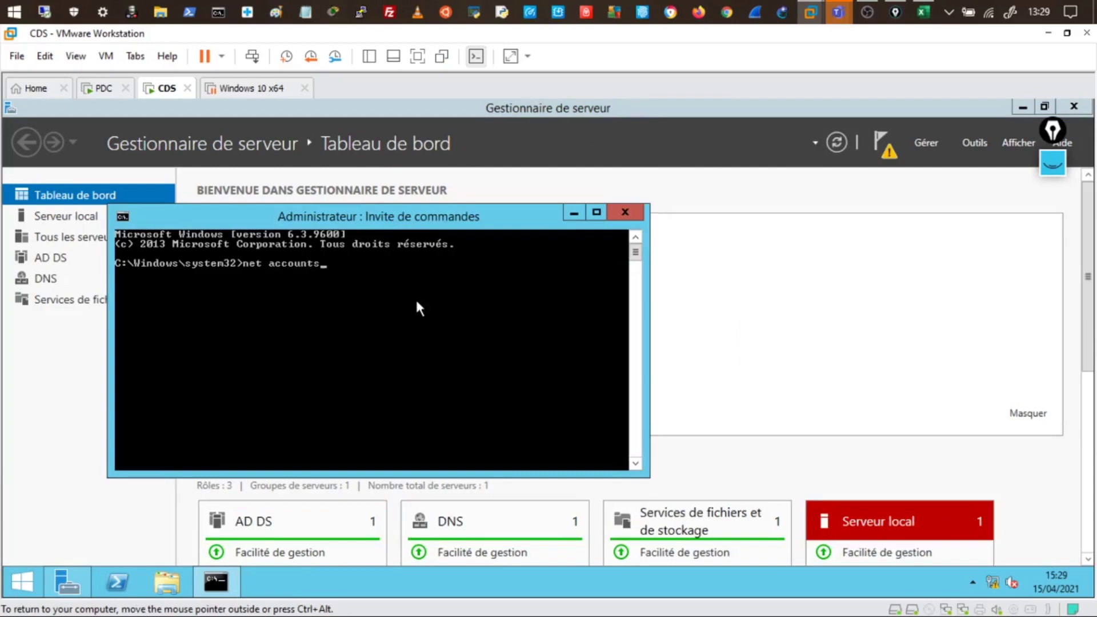
{"action": "key", "text": "Return"}
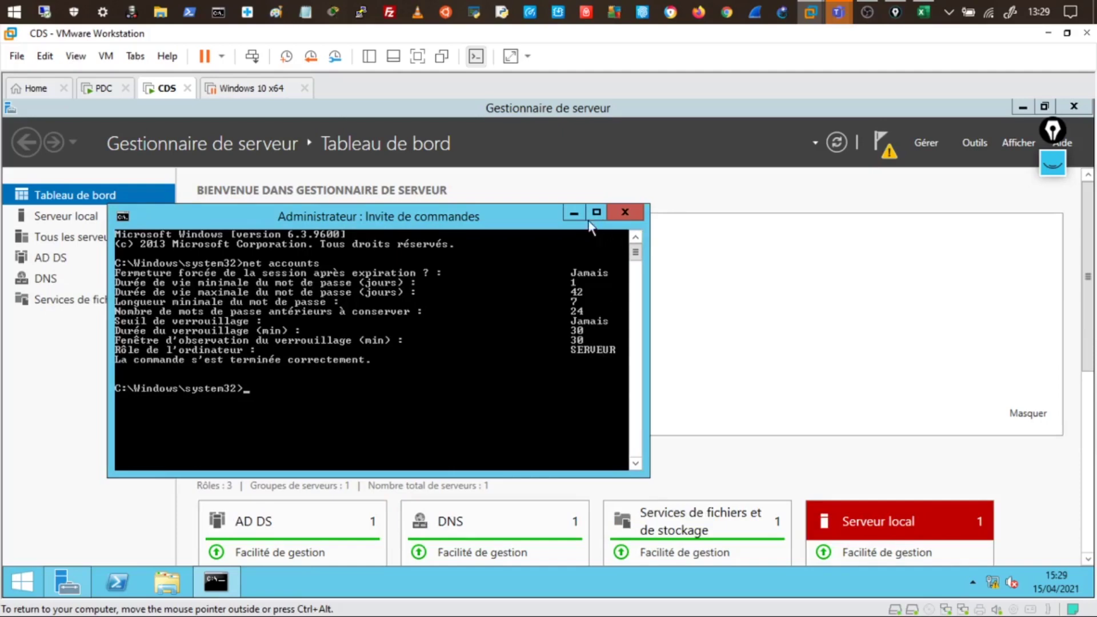
{"action": "left_click", "coordinate": [574, 216]}
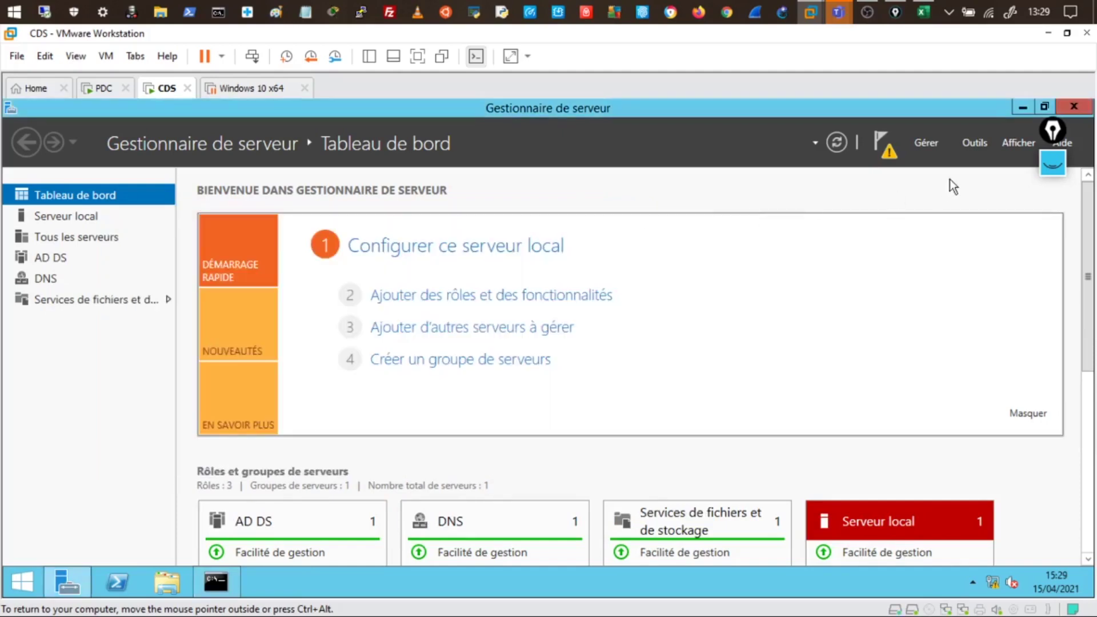
Launch Gestion de l'ordinateur from Server Manager and expand Utilisateurs et groupes locaux
{"action": "left_click", "coordinate": [972, 142]}
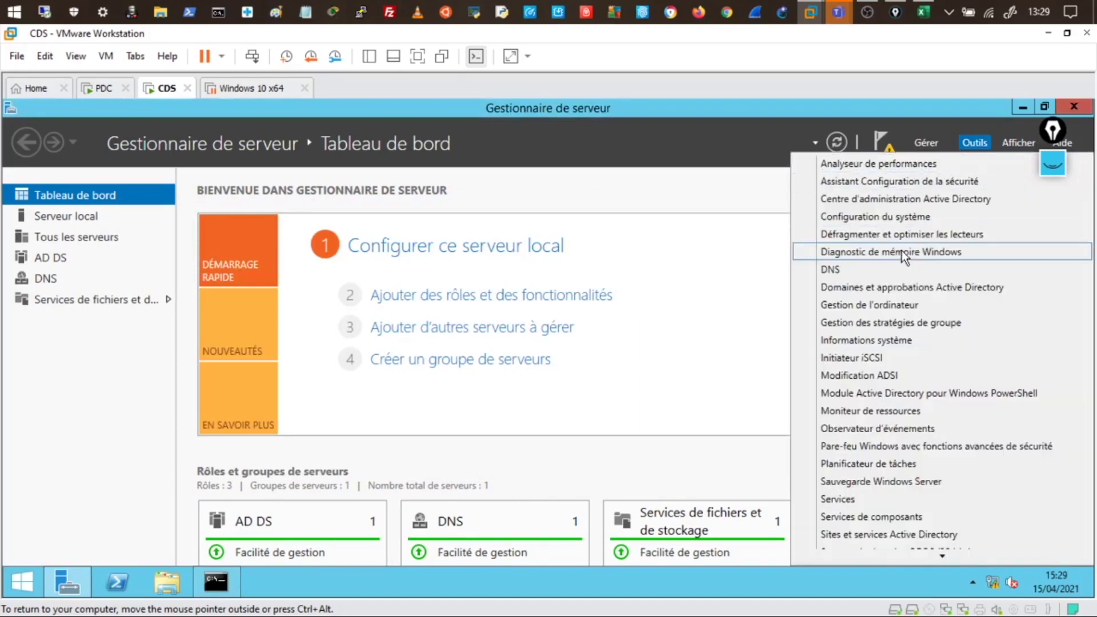
{"action": "left_click", "coordinate": [886, 311]}
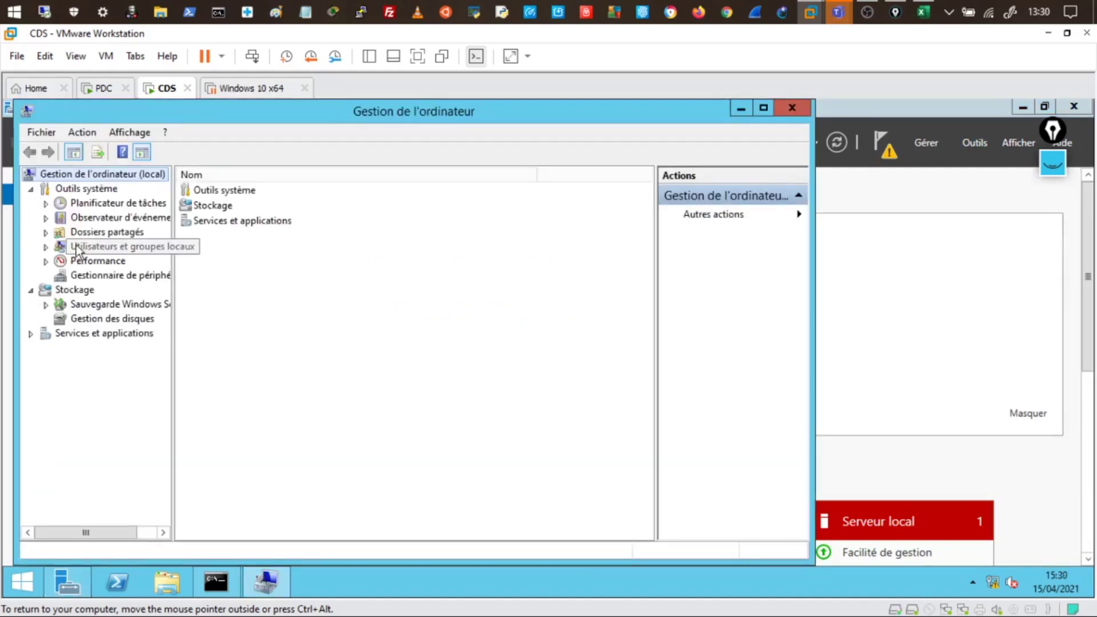
{"action": "left_click", "coordinate": [106, 250]}
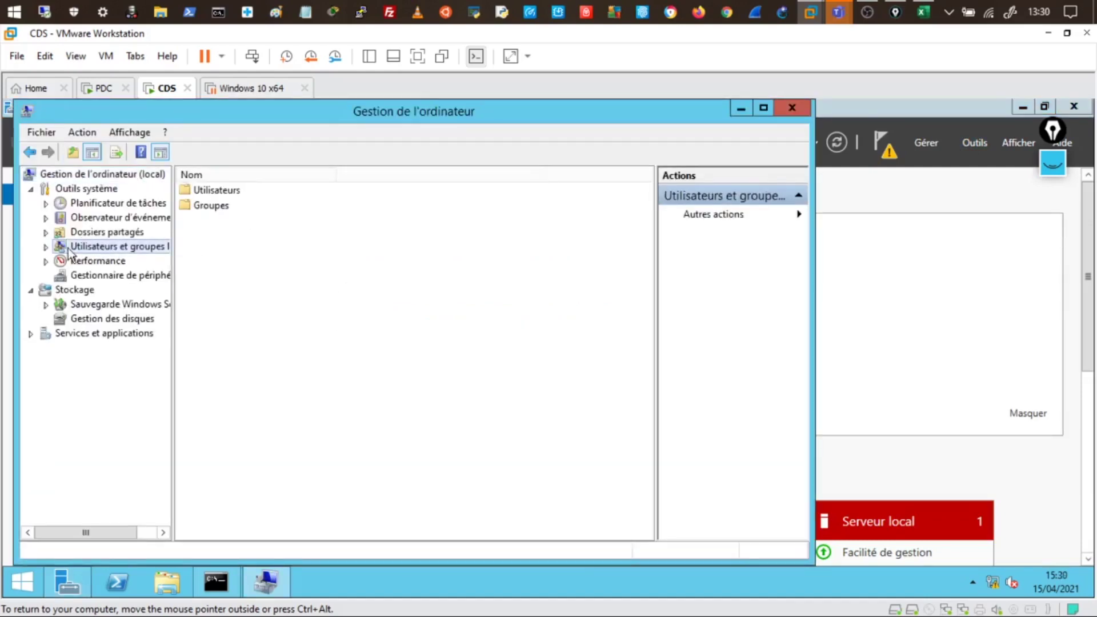
{"action": "double_click", "coordinate": [74, 250]}
{"action": "left_click", "coordinate": [110, 261]}
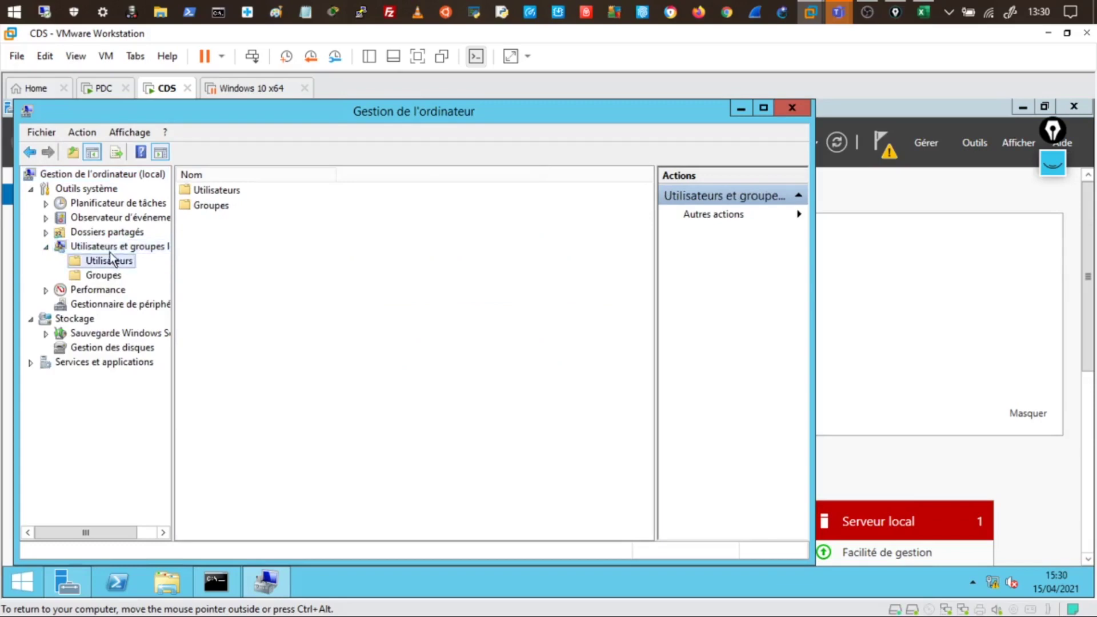
Review the local accounts Administrateur and Invité and the local groups, then close Computer Management
{"action": "left_click", "coordinate": [114, 250]}
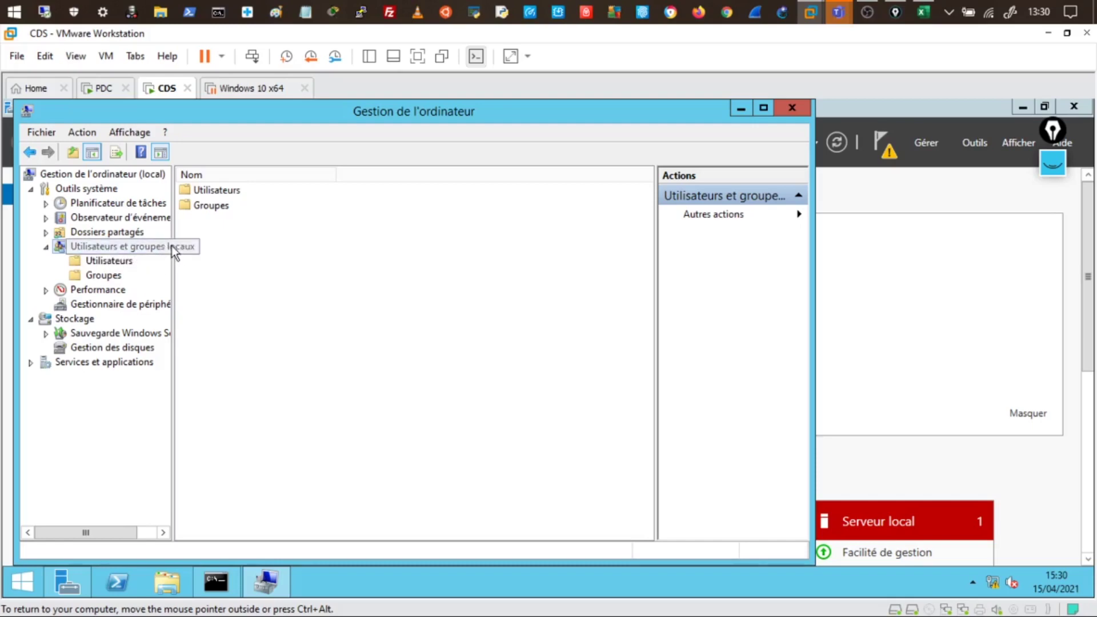
{"action": "double_click", "coordinate": [224, 191]}
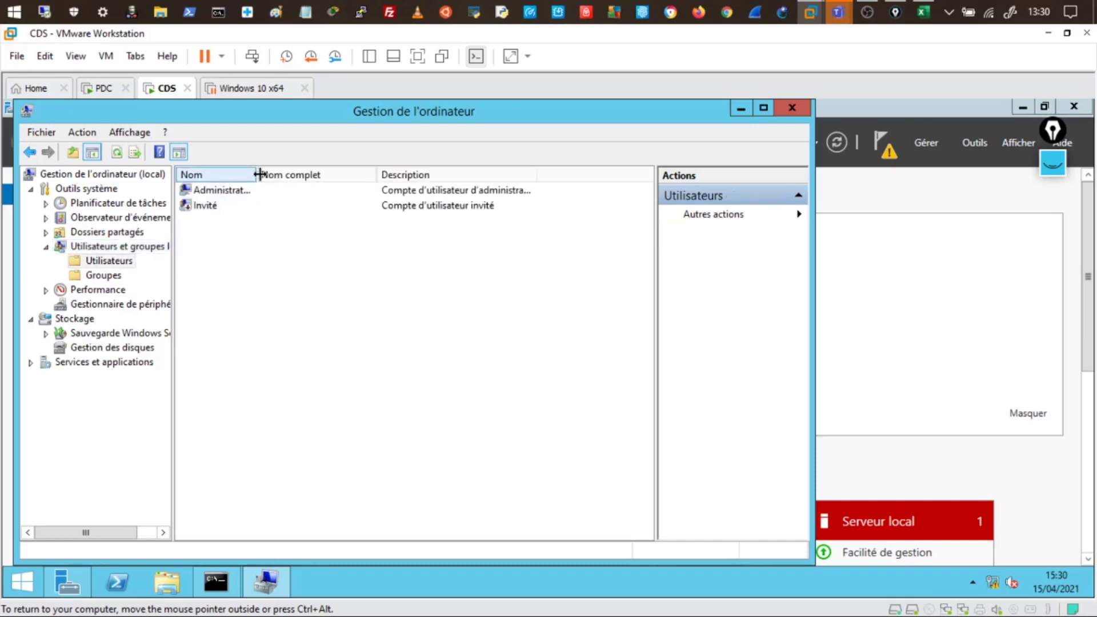
{"action": "left_click_drag", "start_coordinate": [260, 174], "coordinate": [374, 174]}
{"action": "left_click", "coordinate": [249, 193]}
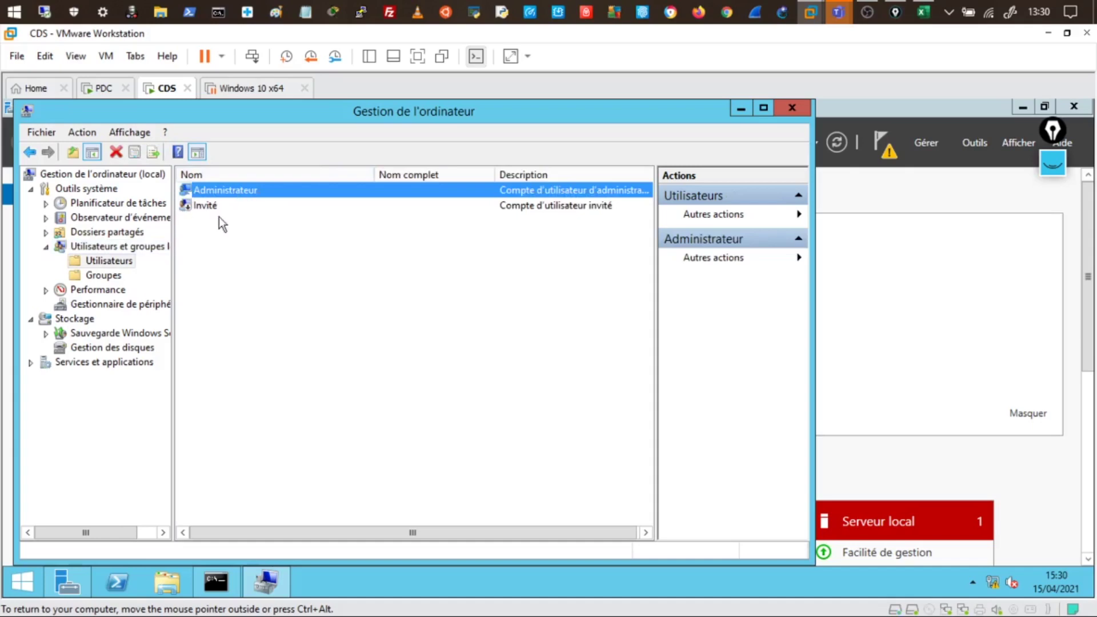
{"action": "left_click", "coordinate": [108, 276]}
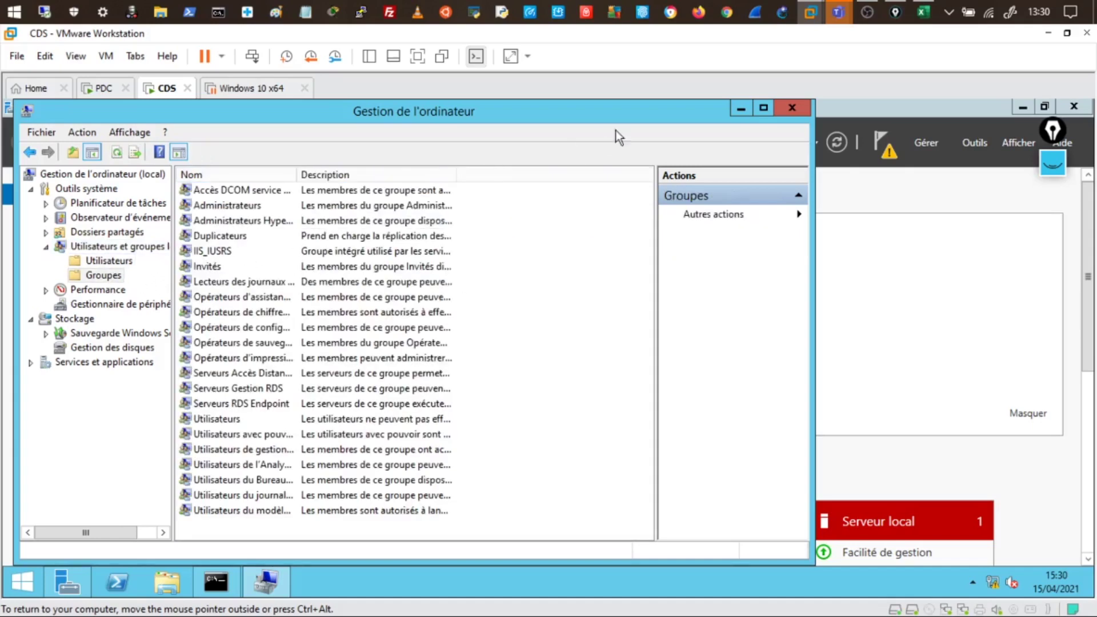
{"action": "left_click", "coordinate": [787, 108]}
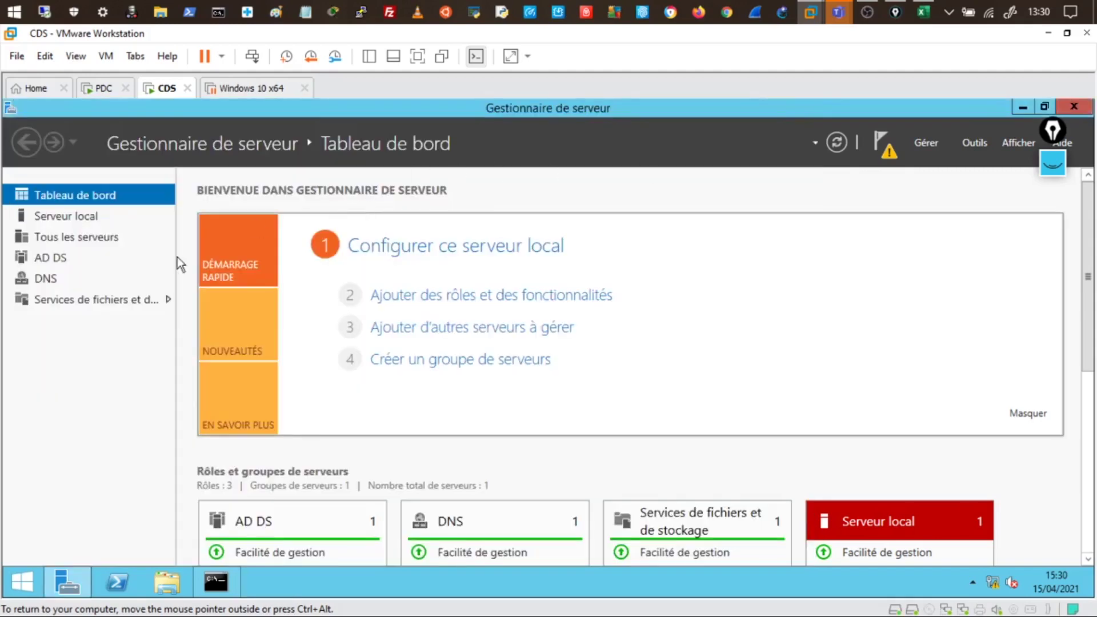
Open the Serveur local page in Server Manager to view CDS's domain and IP 10.0.0.101
{"action": "left_click", "coordinate": [67, 220]}
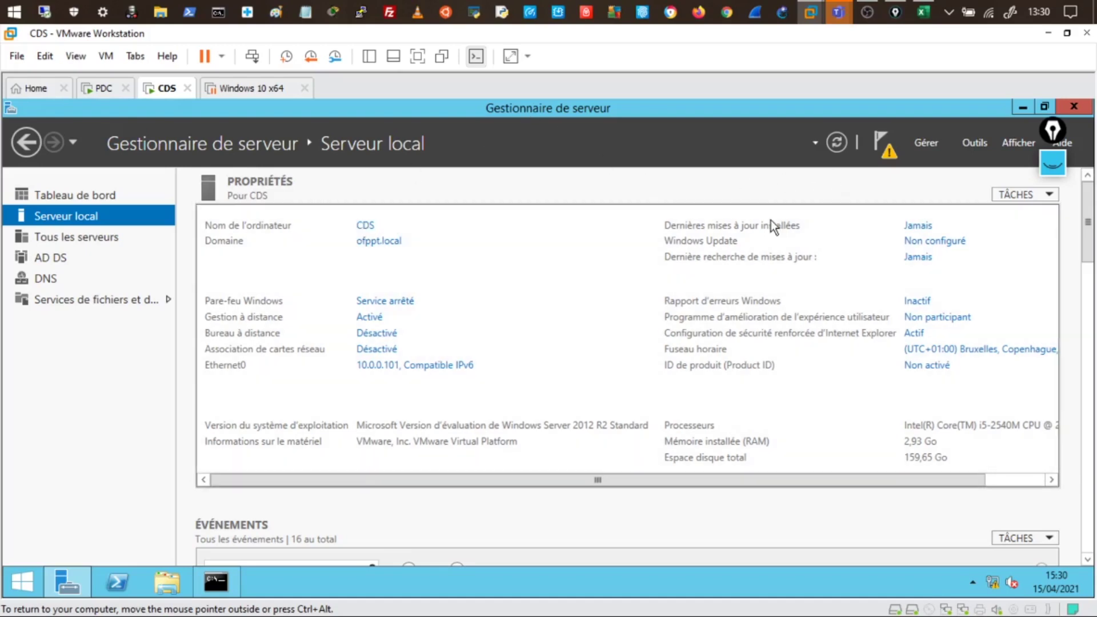
{"action": "left_click", "coordinate": [925, 142]}
{"action": "left_click", "coordinate": [925, 179]}
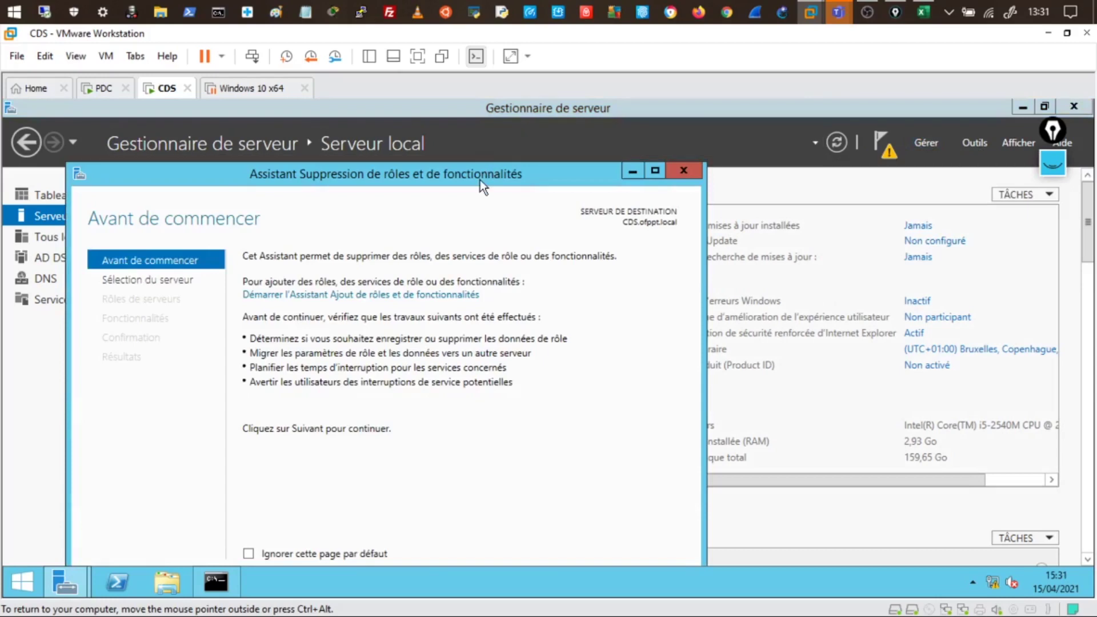
{"action": "left_click_drag", "start_coordinate": [480, 180], "coordinate": [522, 131]}
{"action": "left_click", "coordinate": [544, 537]}
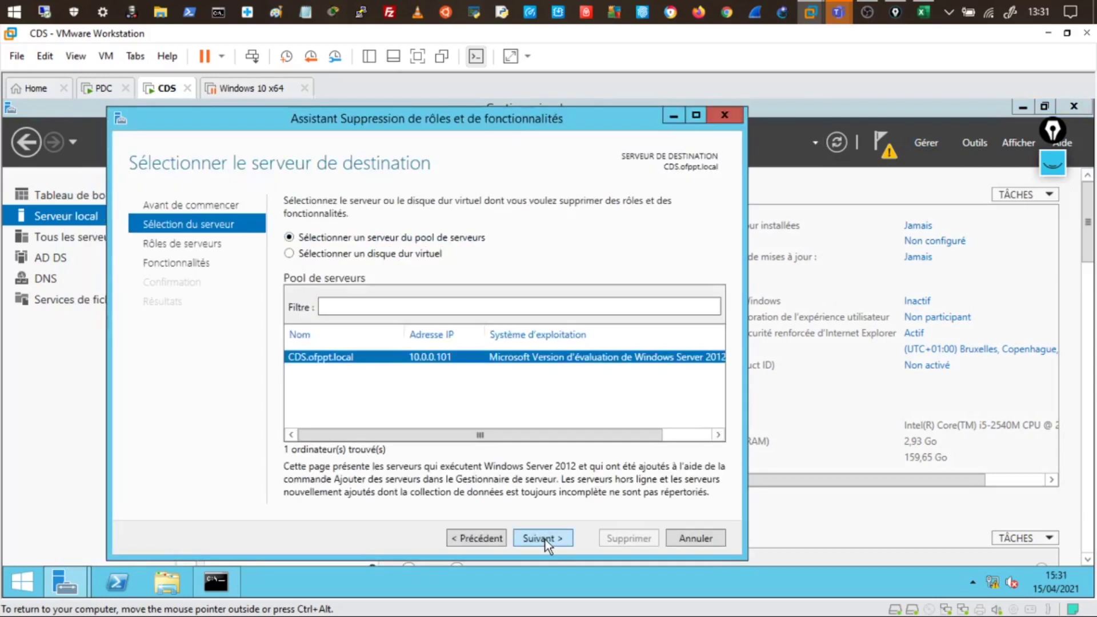
{"action": "left_click", "coordinate": [545, 539]}
{"action": "left_click", "coordinate": [309, 401]}
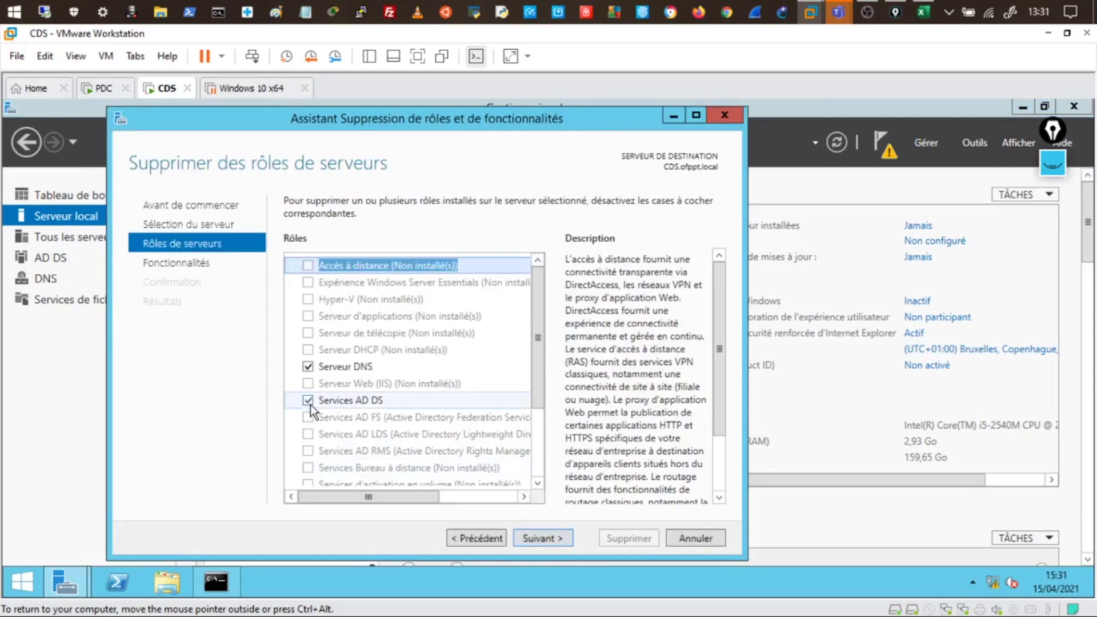
{"action": "left_click", "coordinate": [434, 475]}
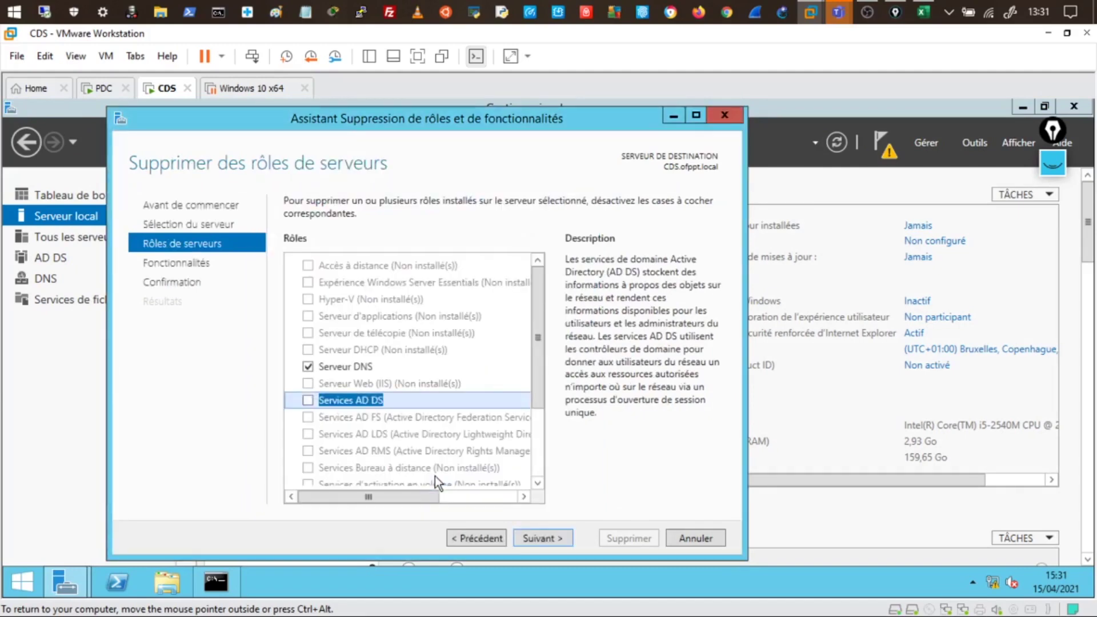
{"action": "left_click", "coordinate": [559, 538]}
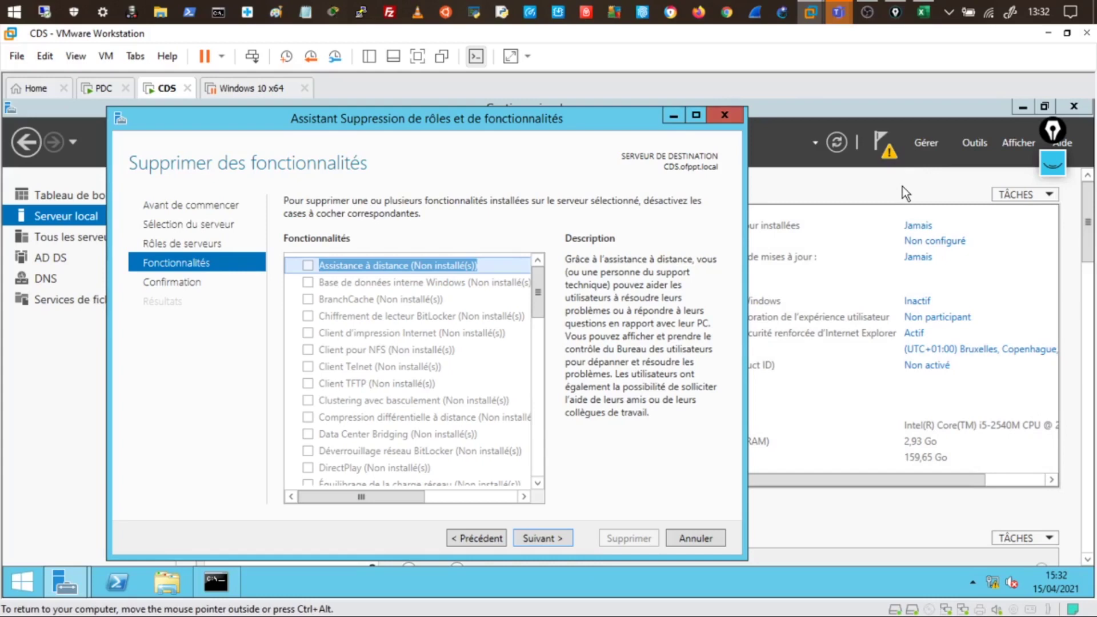
{"action": "left_click", "coordinate": [730, 117]}
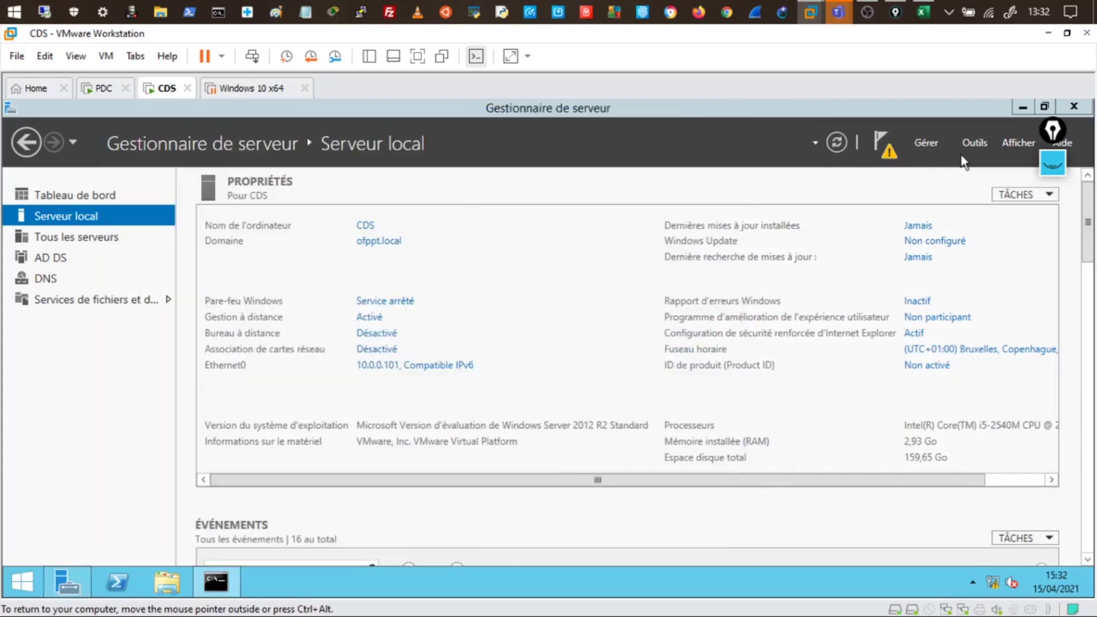
{"action": "left_click", "coordinate": [970, 143]}
{"action": "scroll", "coordinate": [971, 448], "scroll_direction": "down", "scroll_amount": 3}
{"action": "scroll", "coordinate": [958, 443], "scroll_direction": "down", "scroll_amount": 1}
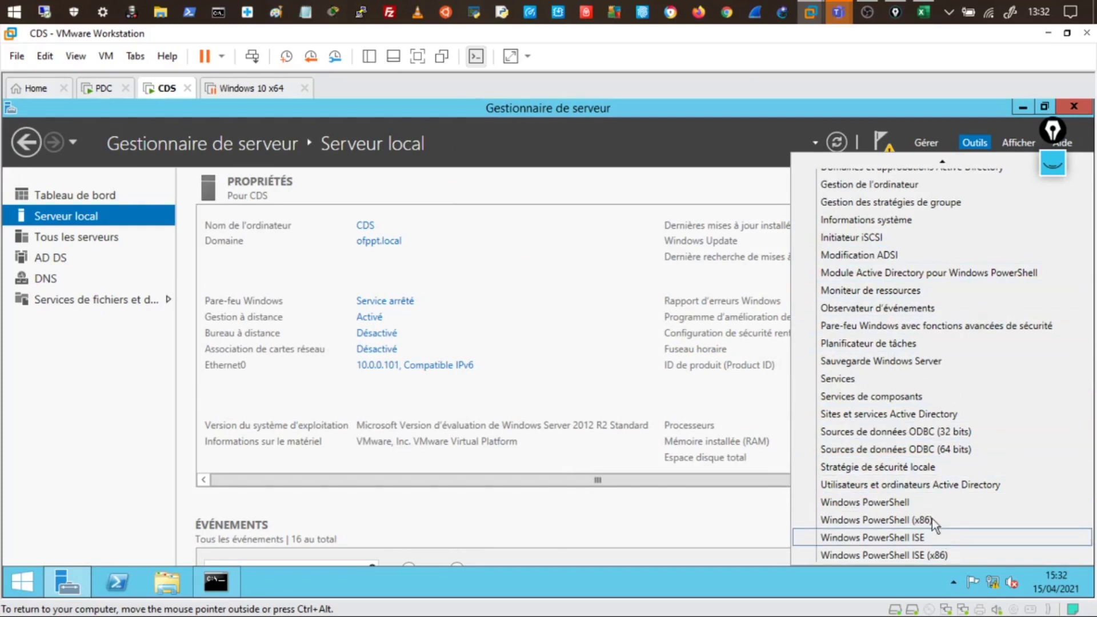
{"action": "left_click", "coordinate": [923, 486]}
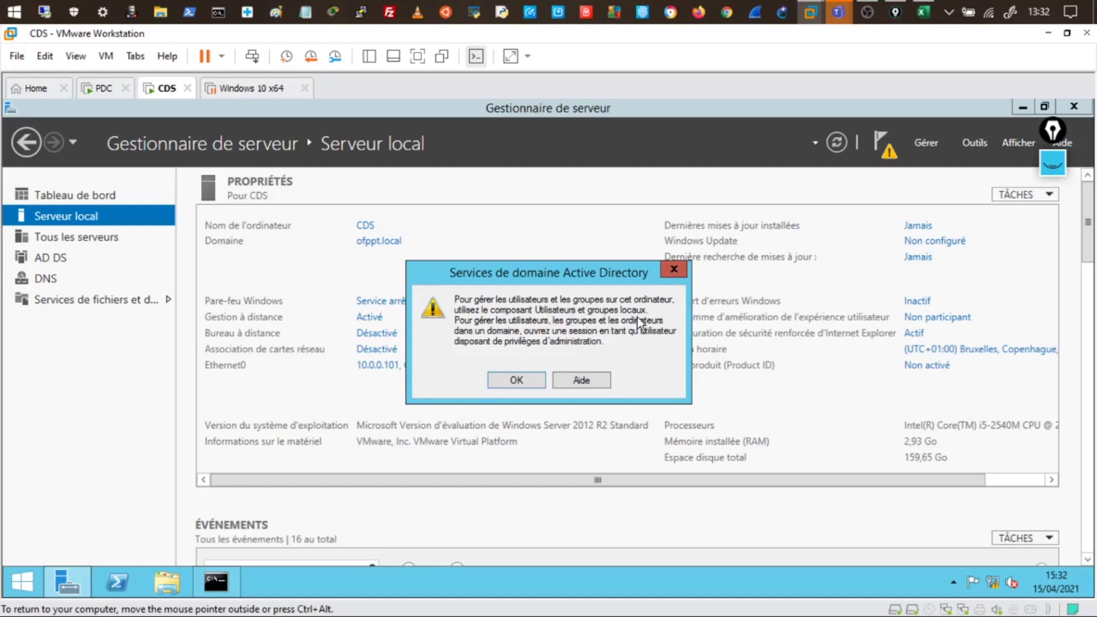
{"action": "left_click", "coordinate": [680, 272]}
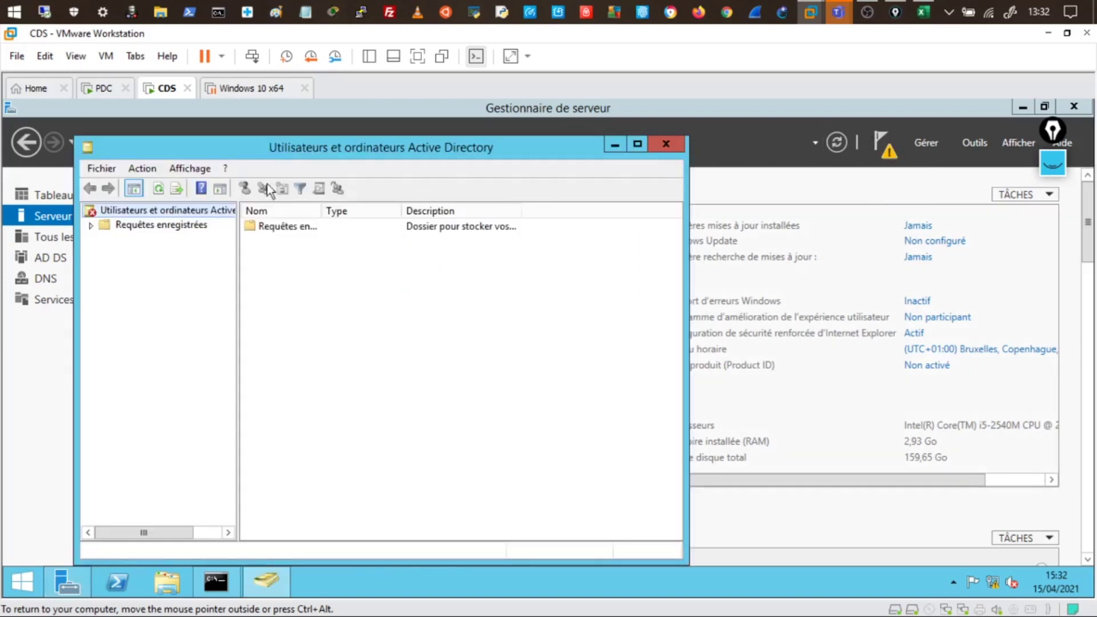
{"action": "left_click", "coordinate": [91, 226]}
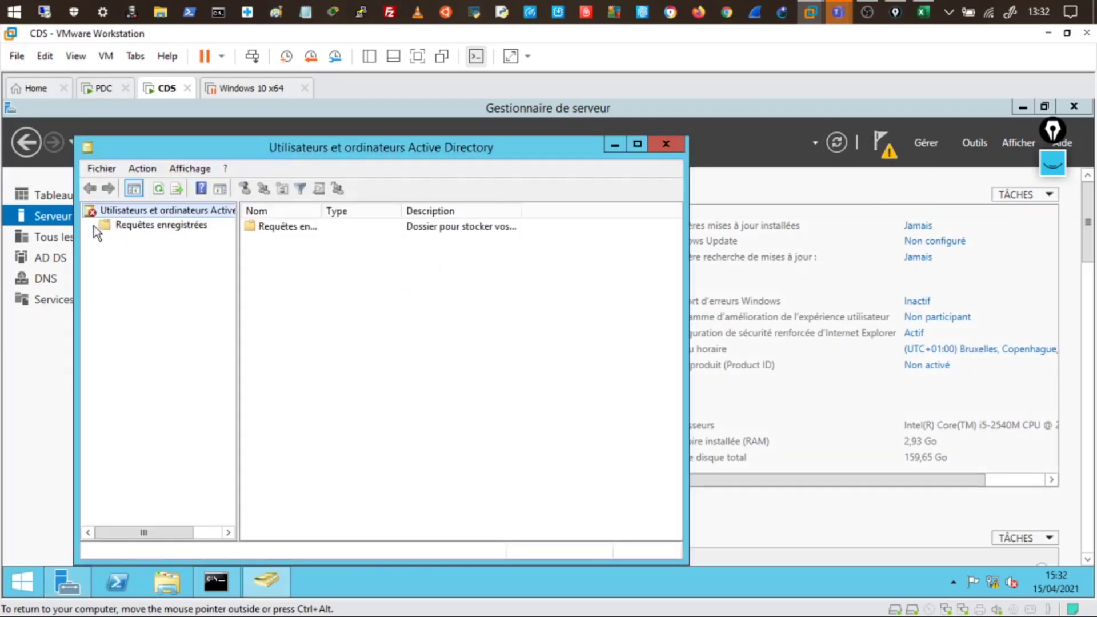
{"action": "left_click", "coordinate": [147, 224]}
{"action": "left_click", "coordinate": [668, 145]}
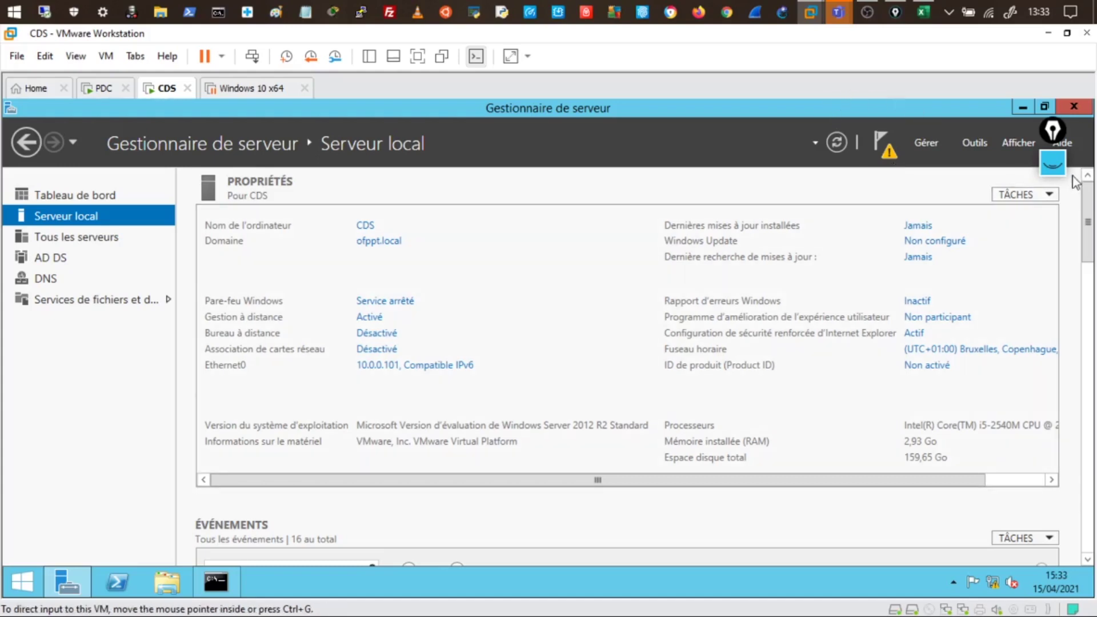
Write the title "Installer un domaine enfant" in pink on a blank Epic Pen whiteboard
{"action": "left_click", "coordinate": [1053, 165]}
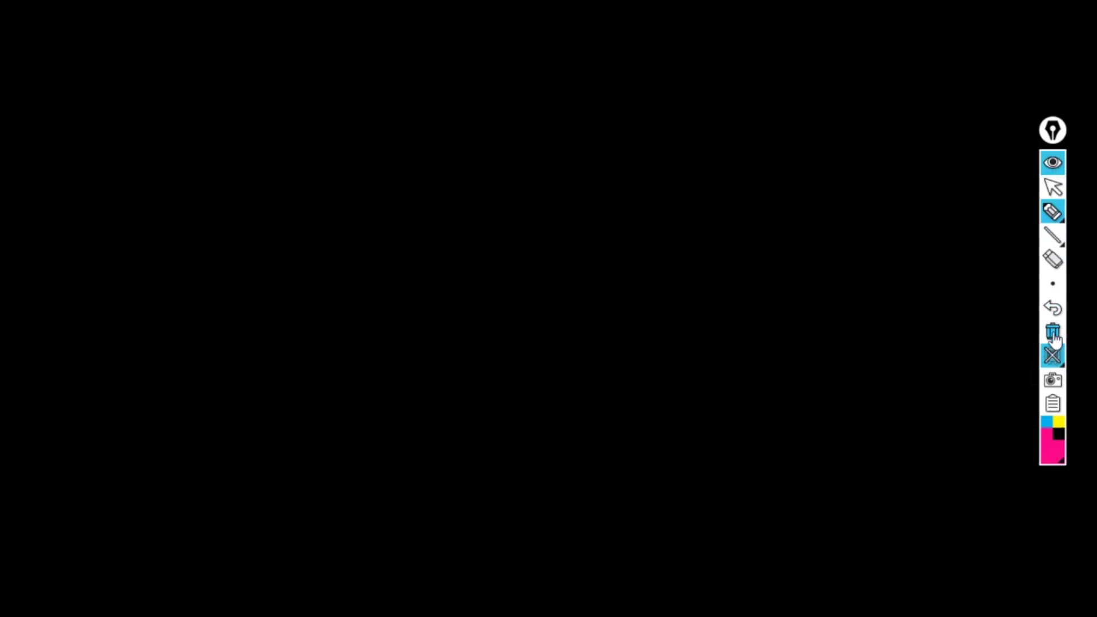
{"action": "left_click_drag", "start_coordinate": [267, 27], "coordinate": [262, 41]}
{"action": "mouse_move", "coordinate": [242, 53]}
{"action": "left_mouse_down"}
{"action": "mouse_move", "coordinate": [301, 42]}
{"action": "mouse_move", "coordinate": [412, 54]}
{"action": "mouse_move", "coordinate": [441, 43]}
{"action": "left_mouse_up"}
{"action": "left_click_drag", "start_coordinate": [513, 37], "coordinate": [559, 45]}
{"action": "left_click_drag", "start_coordinate": [628, 43], "coordinate": [778, 36]}
{"action": "mouse_move", "coordinate": [844, 30]}
{"action": "left_mouse_down"}
{"action": "mouse_move", "coordinate": [846, 45]}
{"action": "mouse_move", "coordinate": [906, 27]}
{"action": "mouse_move", "coordinate": [920, 49]}
{"action": "mouse_move", "coordinate": [958, 51]}
{"action": "mouse_move", "coordinate": [979, 32]}
{"action": "left_mouse_up"}
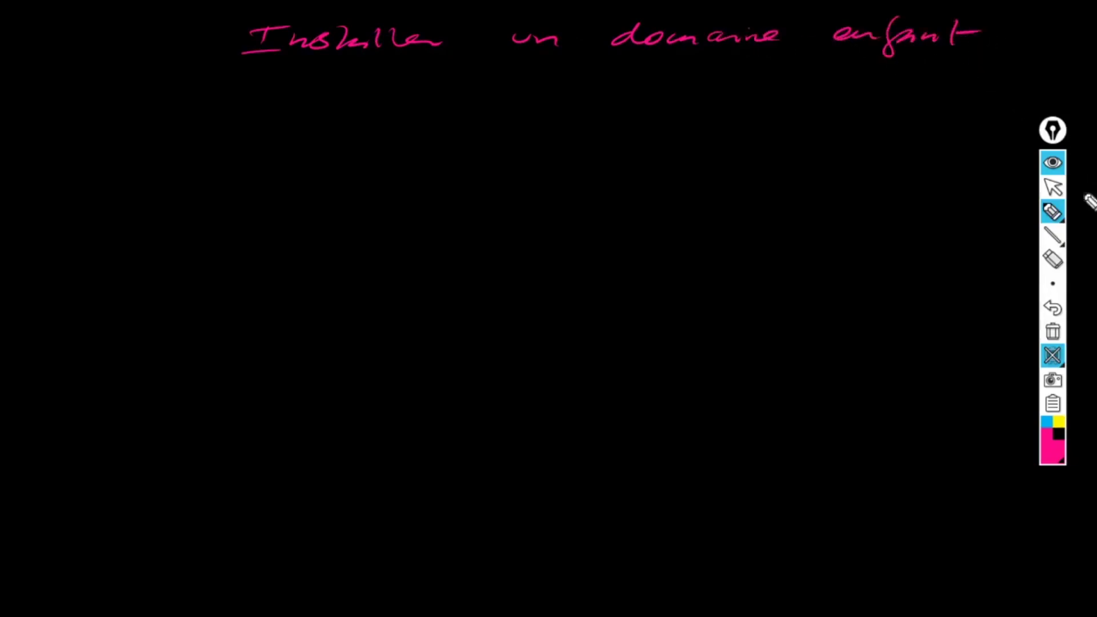
Switch the pen colour to white and draw a frame for the diagram
{"action": "left_click", "coordinate": [1050, 457]}
{"action": "left_click", "coordinate": [970, 435]}
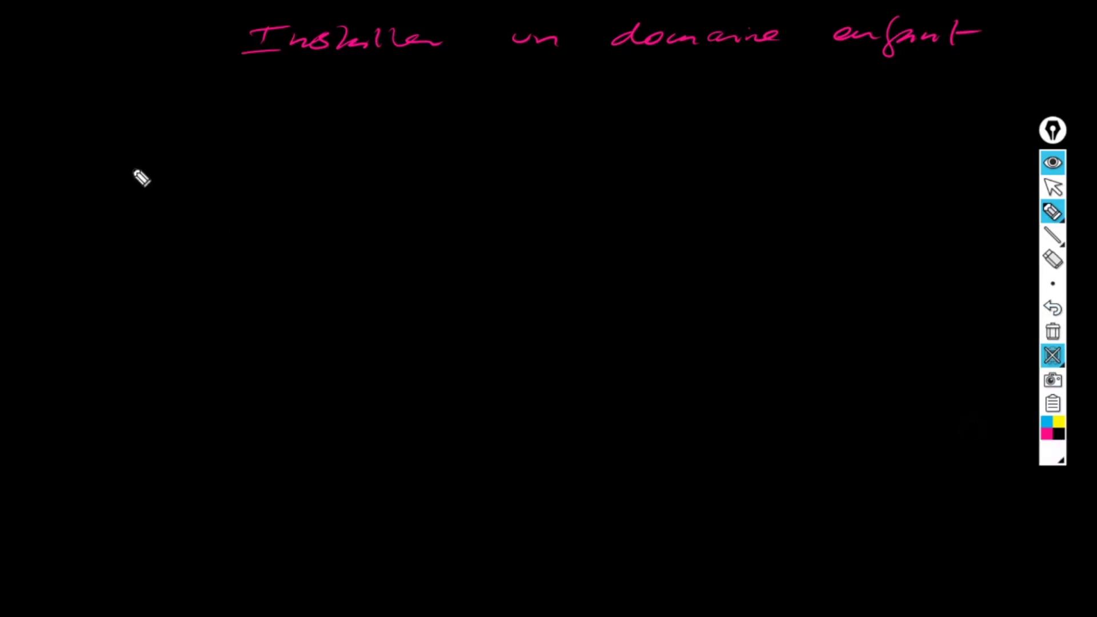
{"action": "mouse_move", "coordinate": [129, 171]}
{"action": "left_mouse_down"}
{"action": "mouse_move", "coordinate": [134, 335]}
{"action": "mouse_move", "coordinate": [137, 158]}
{"action": "mouse_move", "coordinate": [759, 171]}
{"action": "mouse_move", "coordinate": [757, 287]}
{"action": "left_mouse_up"}
{"action": "left_click_drag", "start_coordinate": [136, 393], "coordinate": [124, 469]}
{"action": "left_click_drag", "start_coordinate": [127, 478], "coordinate": [715, 455]}
{"action": "left_click_drag", "start_coordinate": [770, 290], "coordinate": [740, 461]}
Draw the parent domain triangle labelled ofppt.local with a PDC server box inside
{"action": "mouse_move", "coordinate": [333, 186]}
{"action": "left_mouse_down"}
{"action": "mouse_move", "coordinate": [220, 267]}
{"action": "mouse_move", "coordinate": [407, 261]}
{"action": "left_mouse_up"}
{"action": "left_click_drag", "start_coordinate": [222, 273], "coordinate": [390, 268]}
{"action": "mouse_move", "coordinate": [282, 283]}
{"action": "left_mouse_down"}
{"action": "mouse_move", "coordinate": [289, 298]}
{"action": "mouse_move", "coordinate": [429, 278]}
{"action": "left_mouse_up"}
{"action": "left_click_drag", "start_coordinate": [262, 240], "coordinate": [284, 264]}
{"action": "left_click_drag", "start_coordinate": [267, 227], "coordinate": [307, 216]}
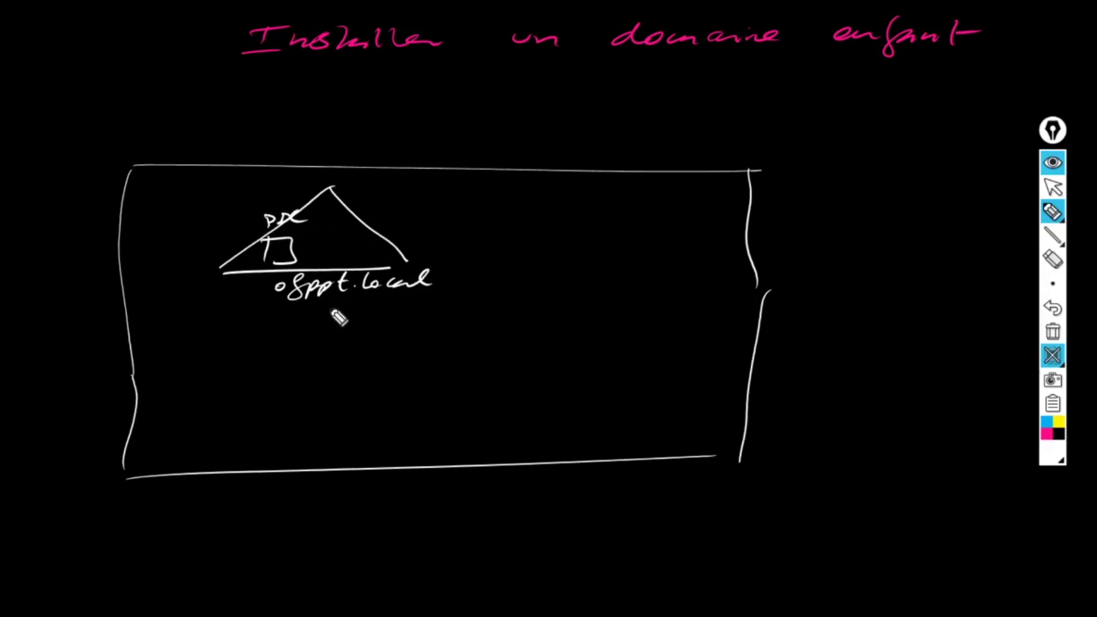
Link the parent triangle down to a child domain triangle containing its own server box
{"action": "left_click_drag", "start_coordinate": [402, 260], "coordinate": [392, 267]}
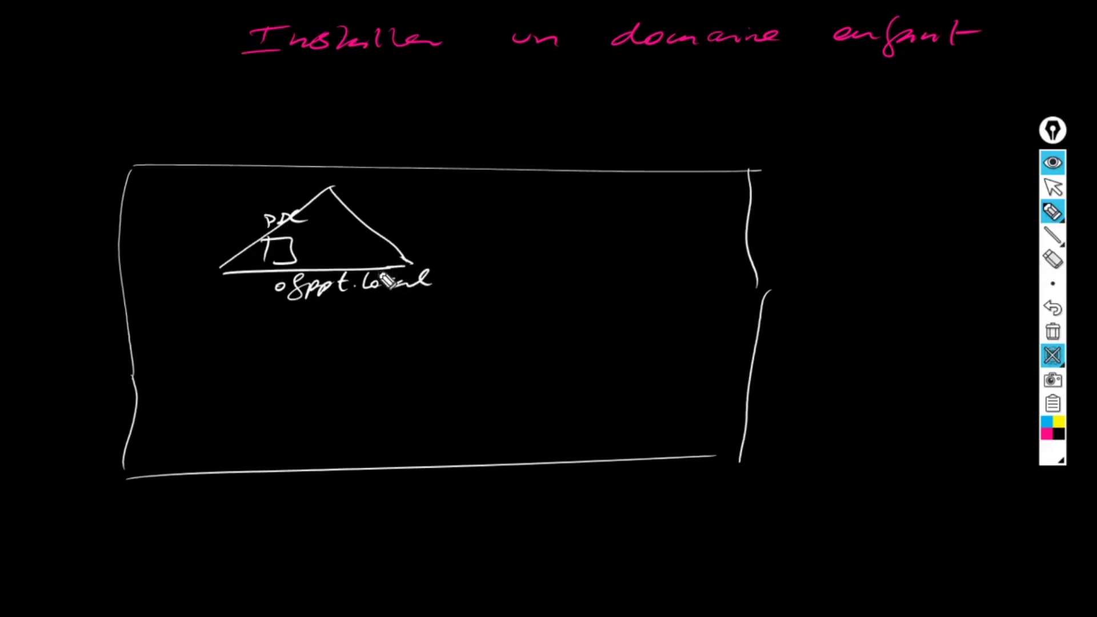
{"action": "mouse_move", "coordinate": [393, 284]}
{"action": "left_mouse_down"}
{"action": "mouse_move", "coordinate": [426, 325]}
{"action": "mouse_move", "coordinate": [349, 370]}
{"action": "left_mouse_up"}
{"action": "left_click_drag", "start_coordinate": [454, 309], "coordinate": [546, 364]}
{"action": "left_click_drag", "start_coordinate": [354, 377], "coordinate": [538, 372]}
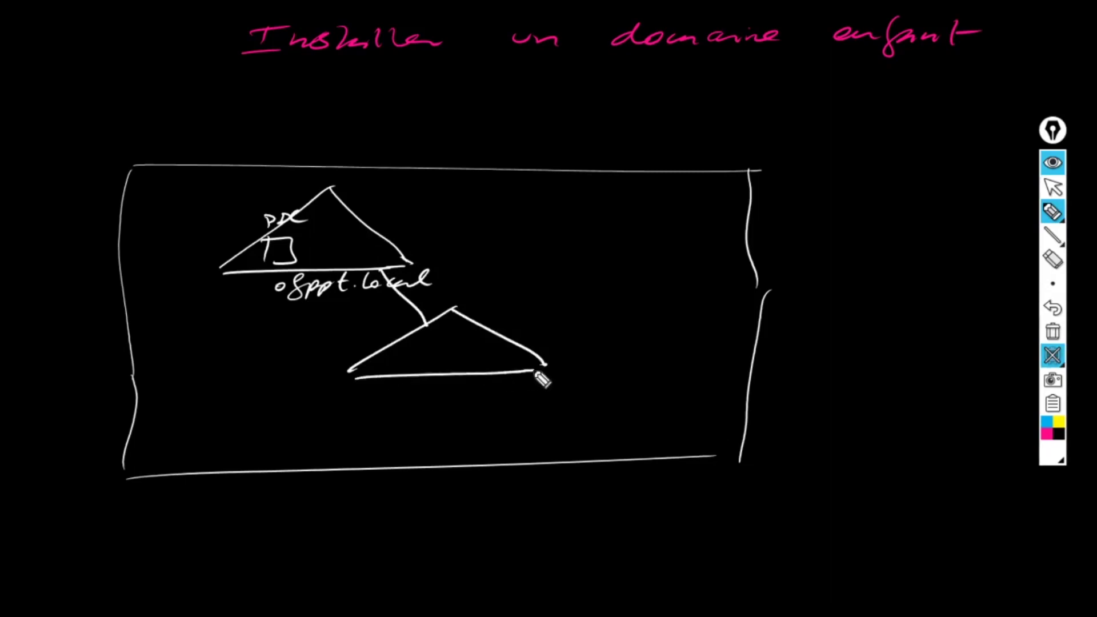
{"action": "mouse_move", "coordinate": [411, 346]}
{"action": "left_mouse_down"}
{"action": "mouse_move", "coordinate": [412, 366]}
{"action": "mouse_move", "coordinate": [444, 369]}
{"action": "mouse_move", "coordinate": [412, 367]}
{"action": "mouse_move", "coordinate": [422, 335]}
{"action": "mouse_move", "coordinate": [440, 341]}
{"action": "left_mouse_up"}
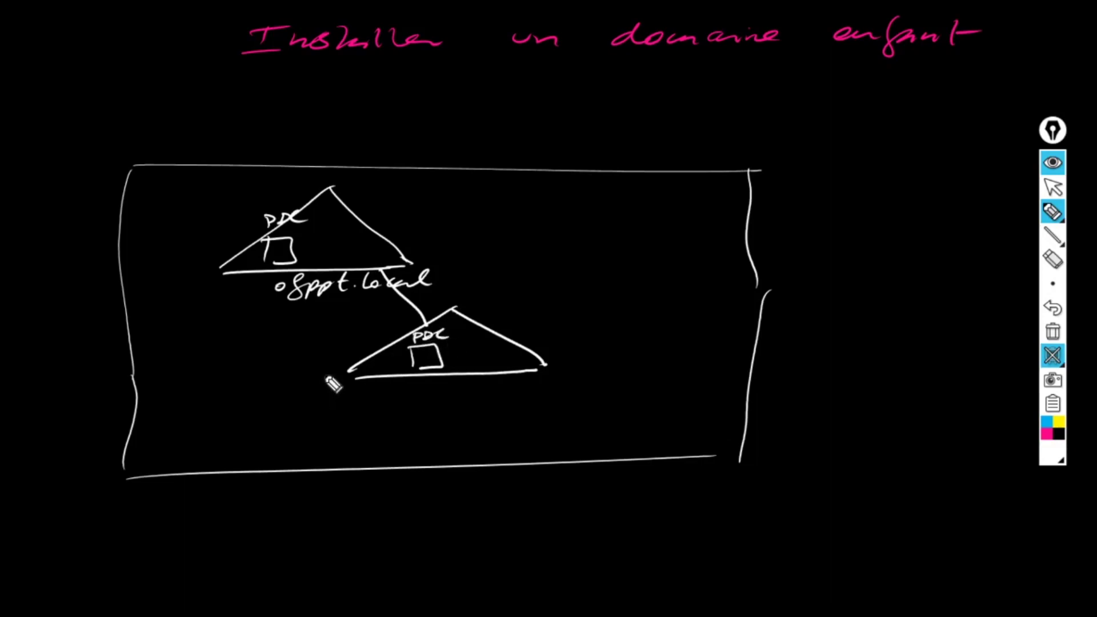
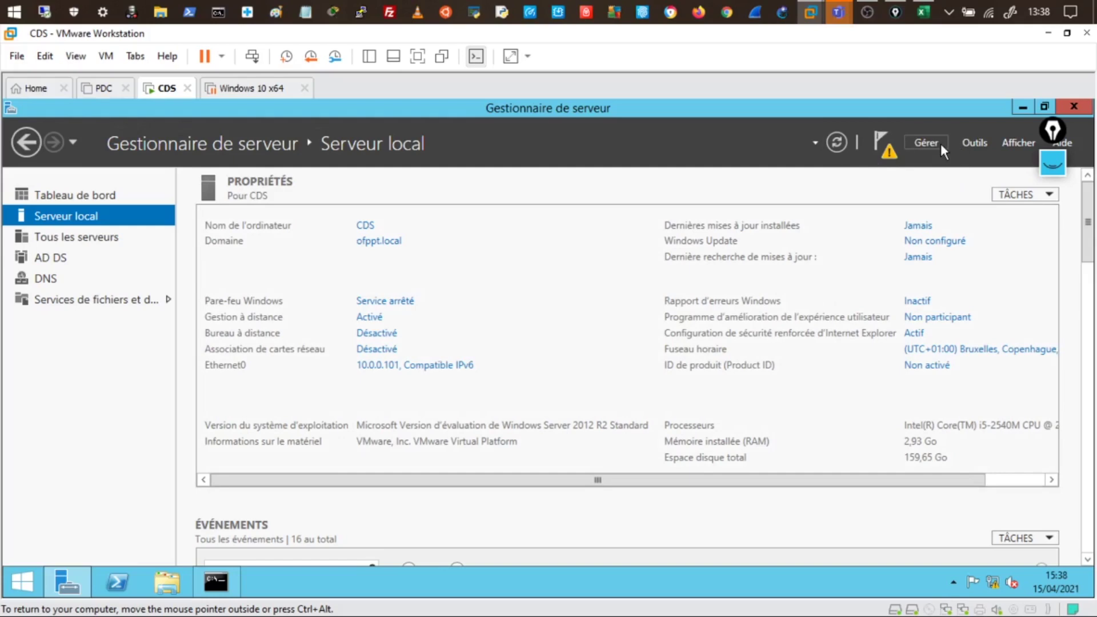
Launch domain controller promotion on CDS and choose adding a new domain to an existing forest
{"action": "left_click", "coordinate": [893, 159]}
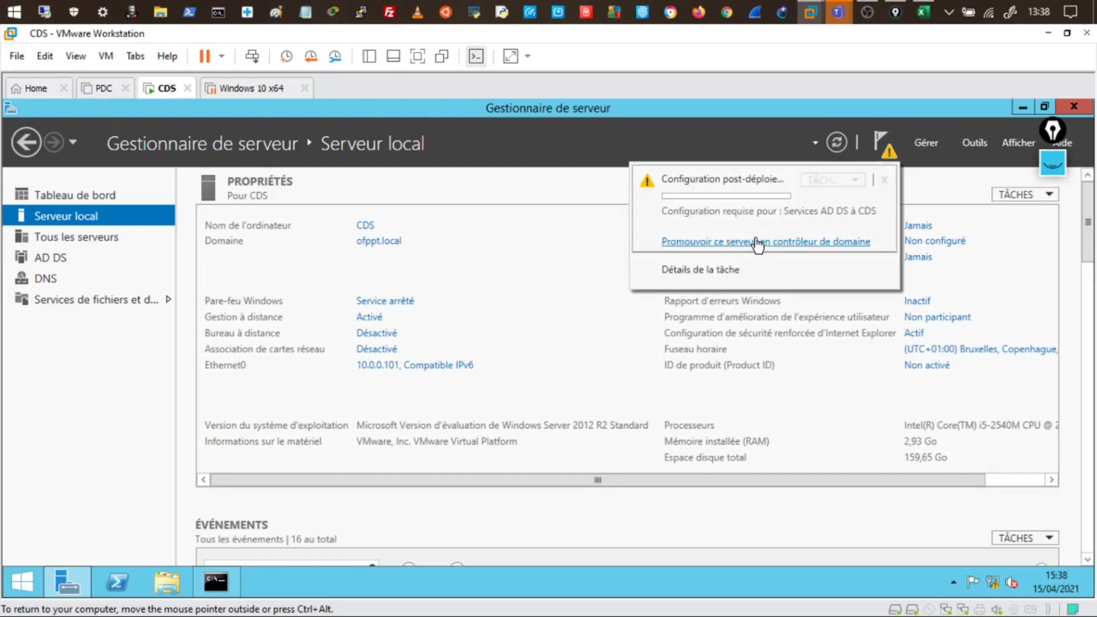
{"action": "left_click", "coordinate": [755, 238]}
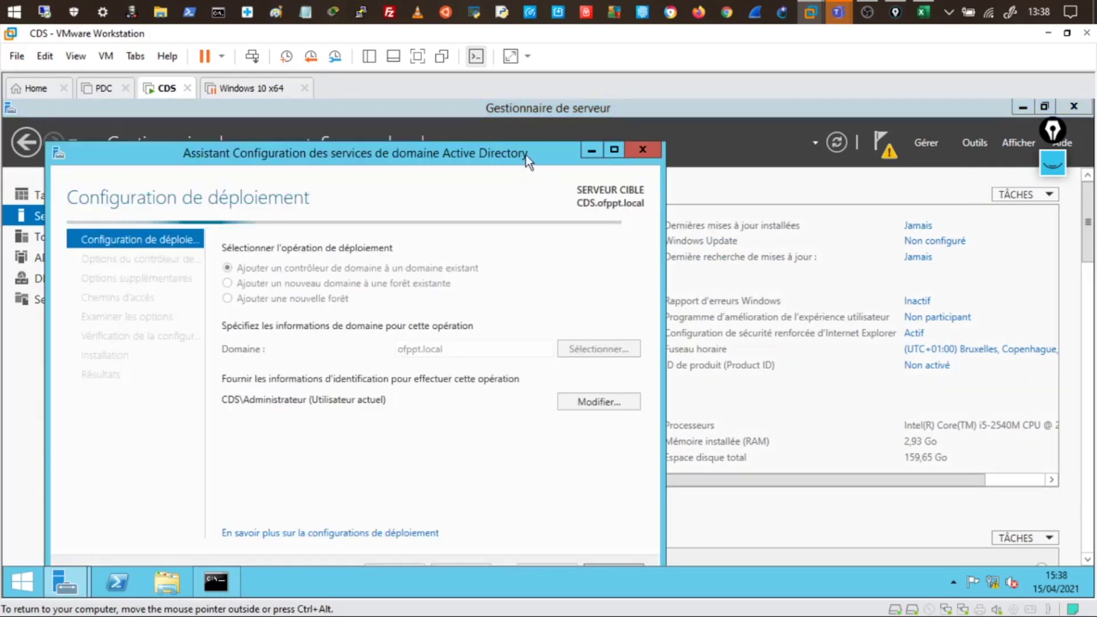
{"action": "left_click_drag", "start_coordinate": [526, 155], "coordinate": [601, 133]}
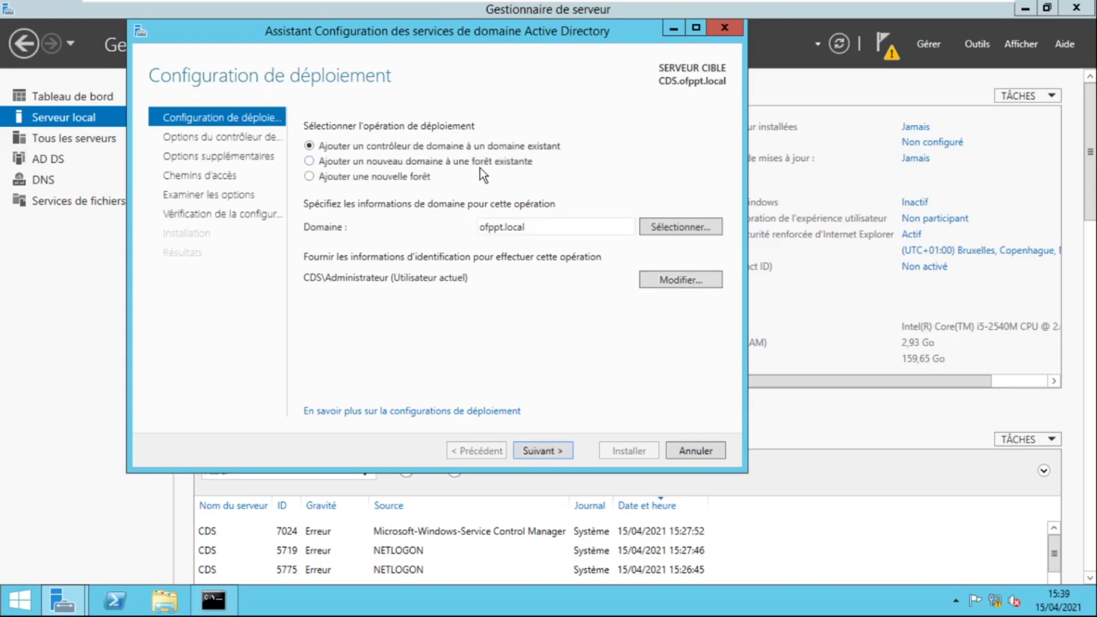
{"action": "left_click", "coordinate": [309, 162]}
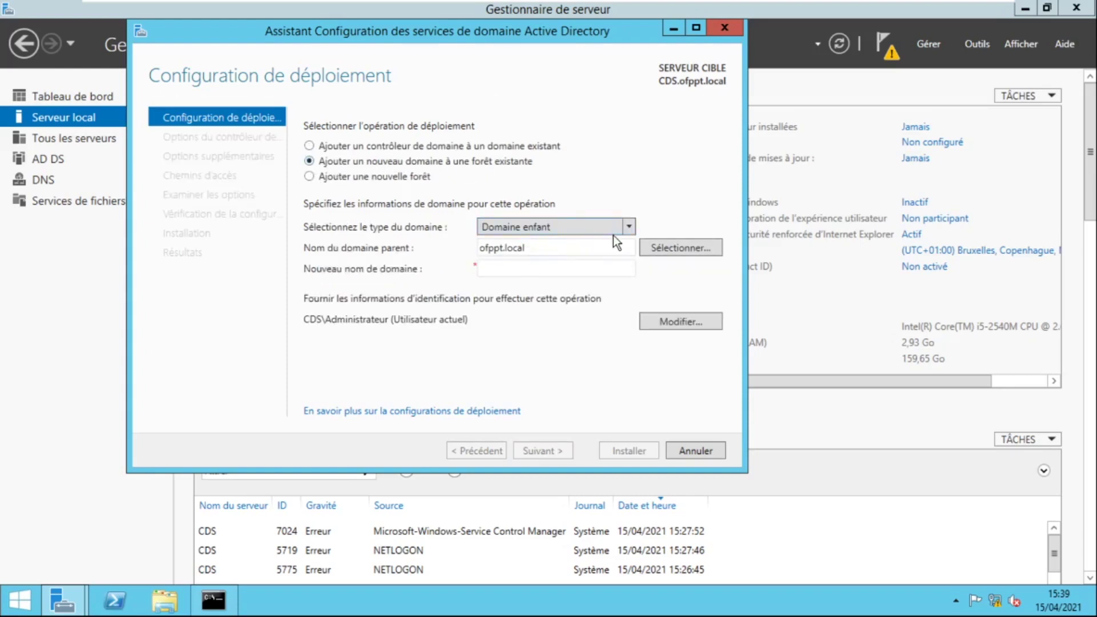
{"action": "left_click", "coordinate": [628, 227]}
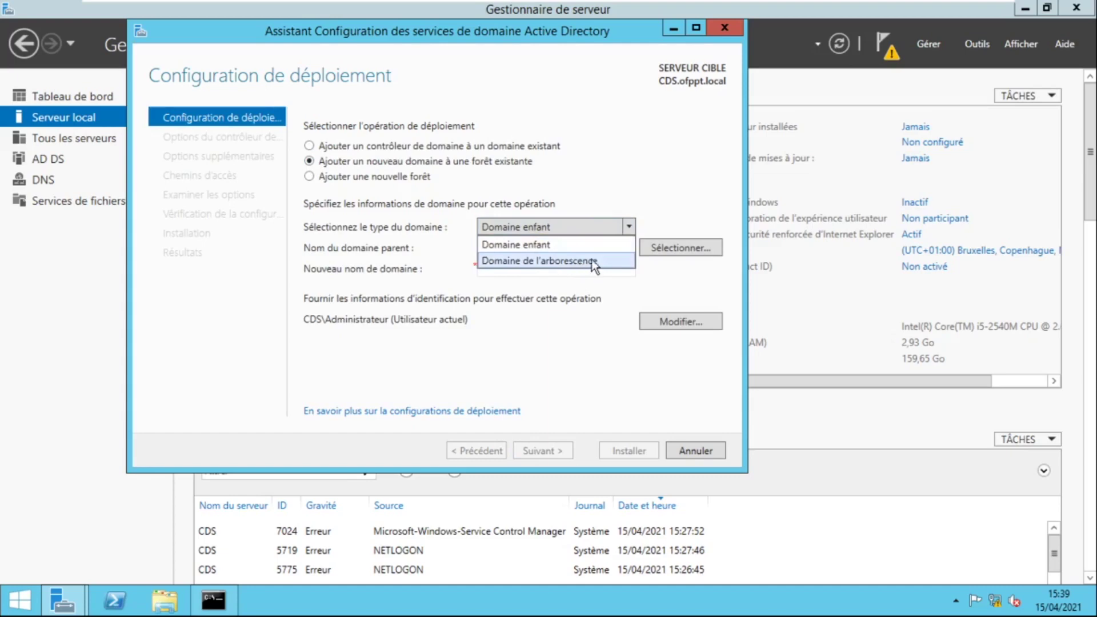
Leave the VM's full-screen view and bring up a blank drawing board
{"action": "mouse_move", "coordinate": [1025, 5]}
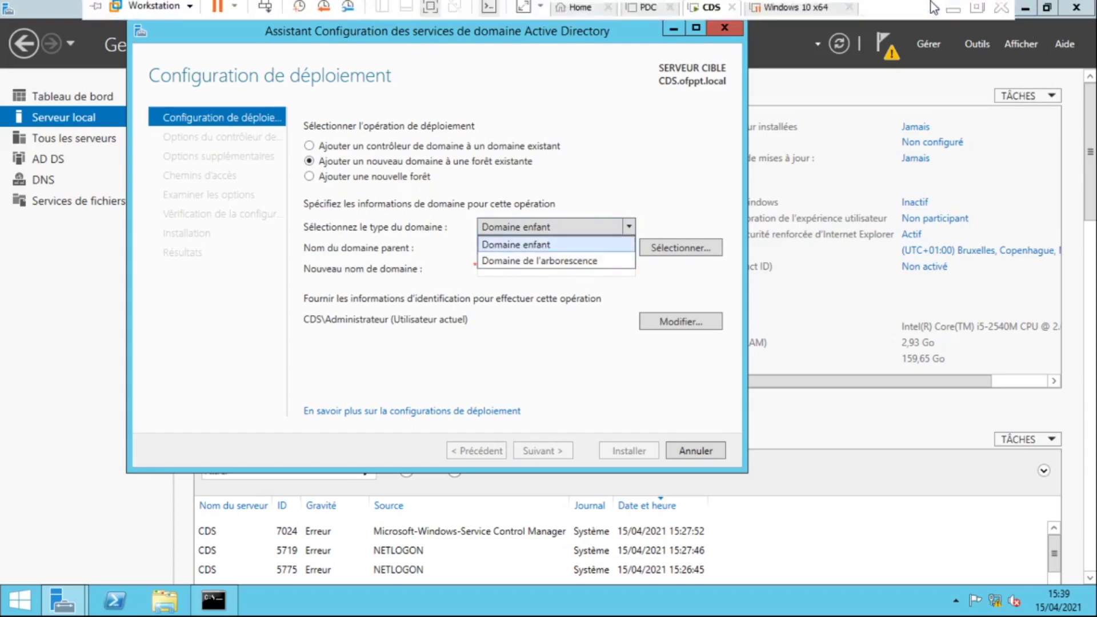
{"action": "left_click", "coordinate": [430, 10]}
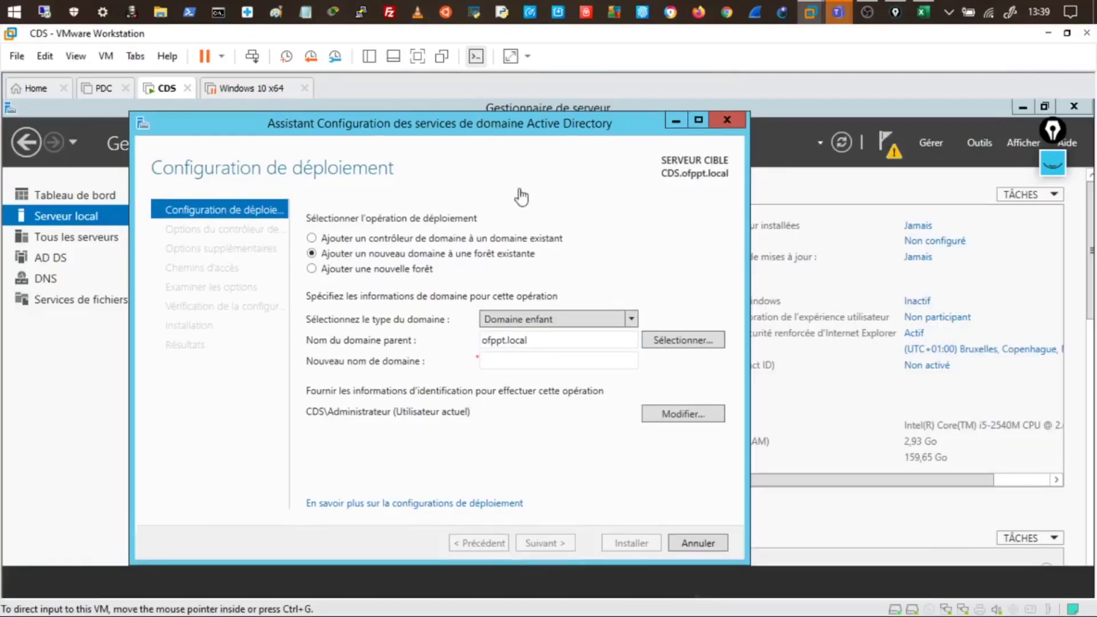
{"action": "left_click", "coordinate": [1056, 168]}
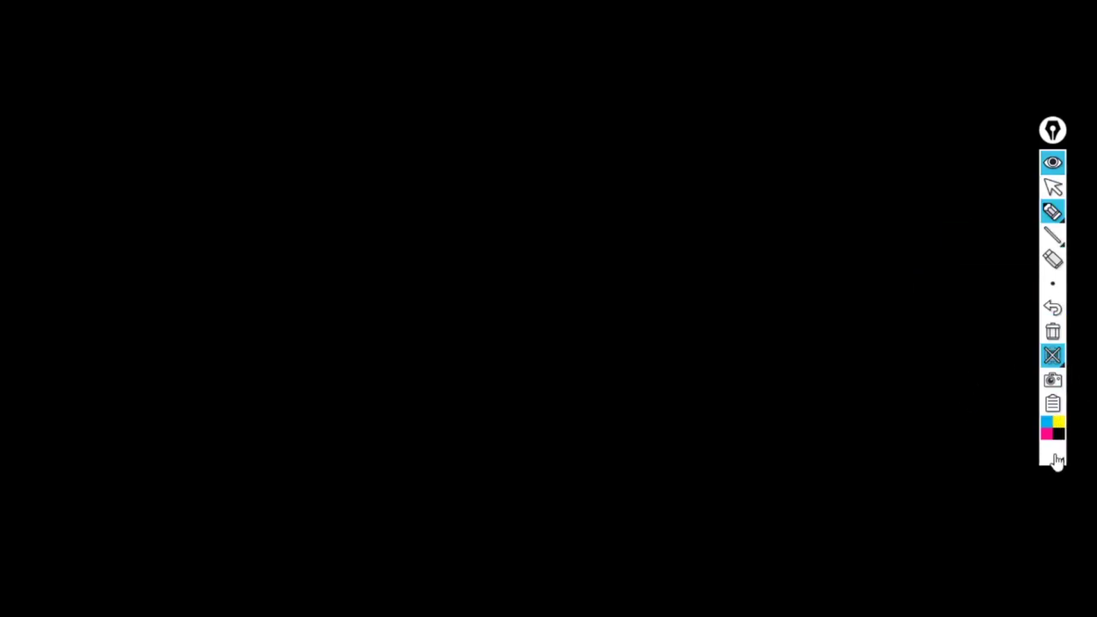
{"action": "mouse_move", "coordinate": [250, 99]}
{"action": "left_mouse_down"}
{"action": "mouse_move", "coordinate": [288, 230]}
{"action": "mouse_move", "coordinate": [775, 92]}
{"action": "mouse_move", "coordinate": [548, 302]}
{"action": "left_mouse_up"}
{"action": "left_click_drag", "start_coordinate": [468, 313], "coordinate": [266, 302]}
{"action": "left_click_drag", "start_coordinate": [382, 126], "coordinate": [329, 174]}
{"action": "mouse_move", "coordinate": [371, 116]}
{"action": "left_mouse_down"}
{"action": "mouse_move", "coordinate": [371, 184]}
{"action": "mouse_move", "coordinate": [499, 216]}
{"action": "left_mouse_up"}
{"action": "mouse_move", "coordinate": [468, 243]}
{"action": "left_mouse_down"}
{"action": "mouse_move", "coordinate": [519, 206]}
{"action": "mouse_move", "coordinate": [472, 257]}
{"action": "left_mouse_up"}
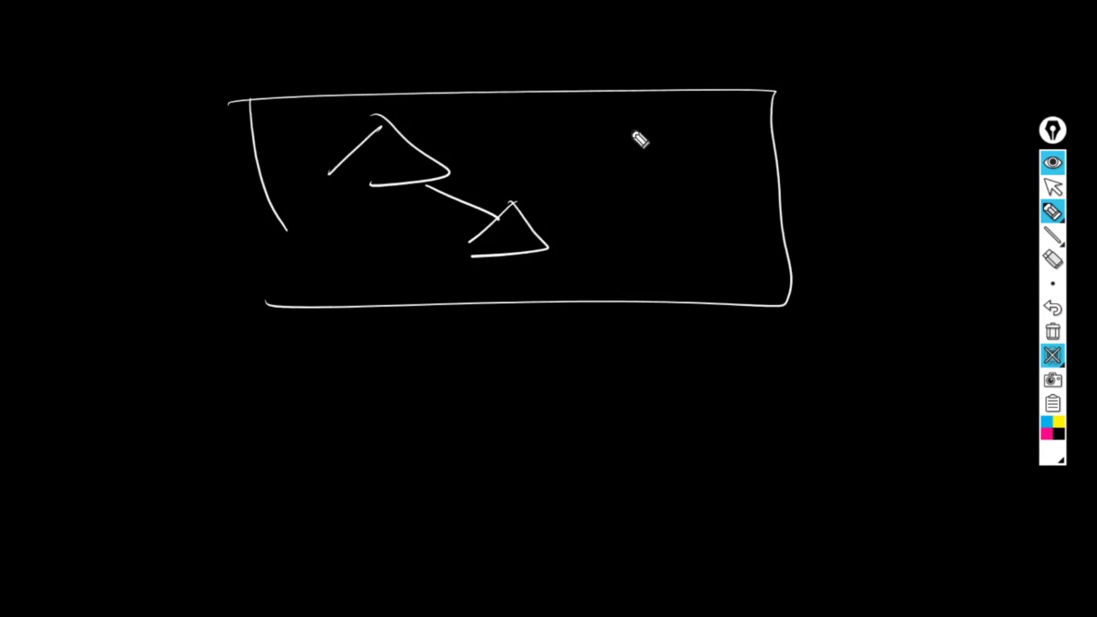
{"action": "mouse_move", "coordinate": [642, 111]}
{"action": "left_mouse_down"}
{"action": "mouse_move", "coordinate": [587, 156]}
{"action": "mouse_move", "coordinate": [683, 152]}
{"action": "mouse_move", "coordinate": [607, 157]}
{"action": "mouse_move", "coordinate": [624, 162]}
{"action": "left_mouse_up"}
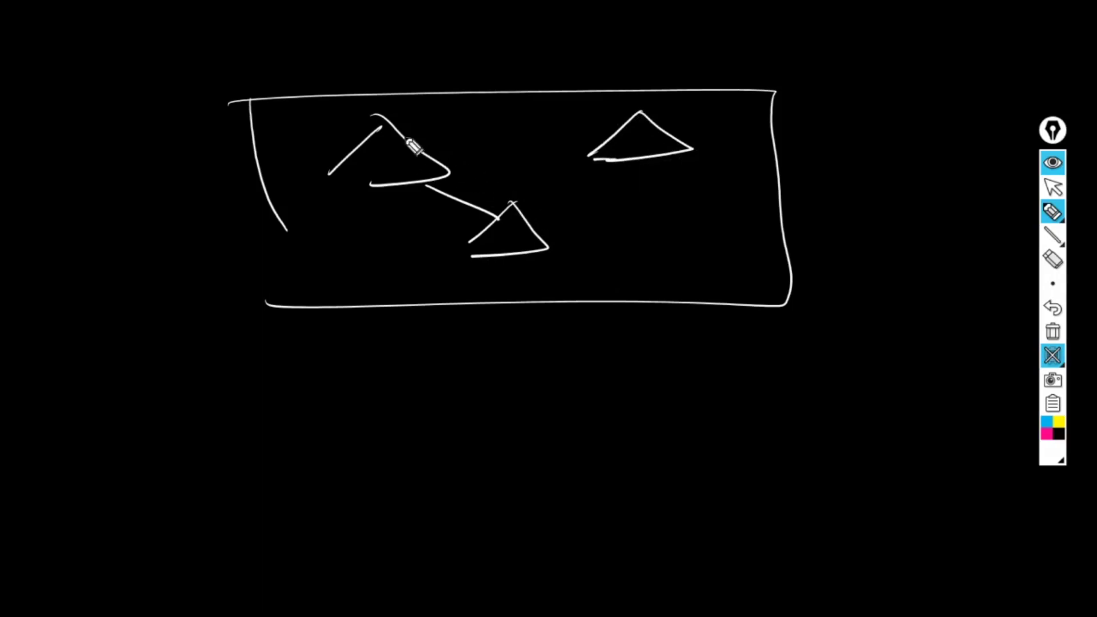
{"action": "left_click_drag", "start_coordinate": [403, 123], "coordinate": [626, 121]}
{"action": "mouse_move", "coordinate": [351, 204]}
{"action": "left_mouse_down"}
{"action": "mouse_move", "coordinate": [426, 205]}
{"action": "mouse_move", "coordinate": [435, 188]}
{"action": "mouse_move", "coordinate": [479, 179]}
{"action": "left_mouse_up"}
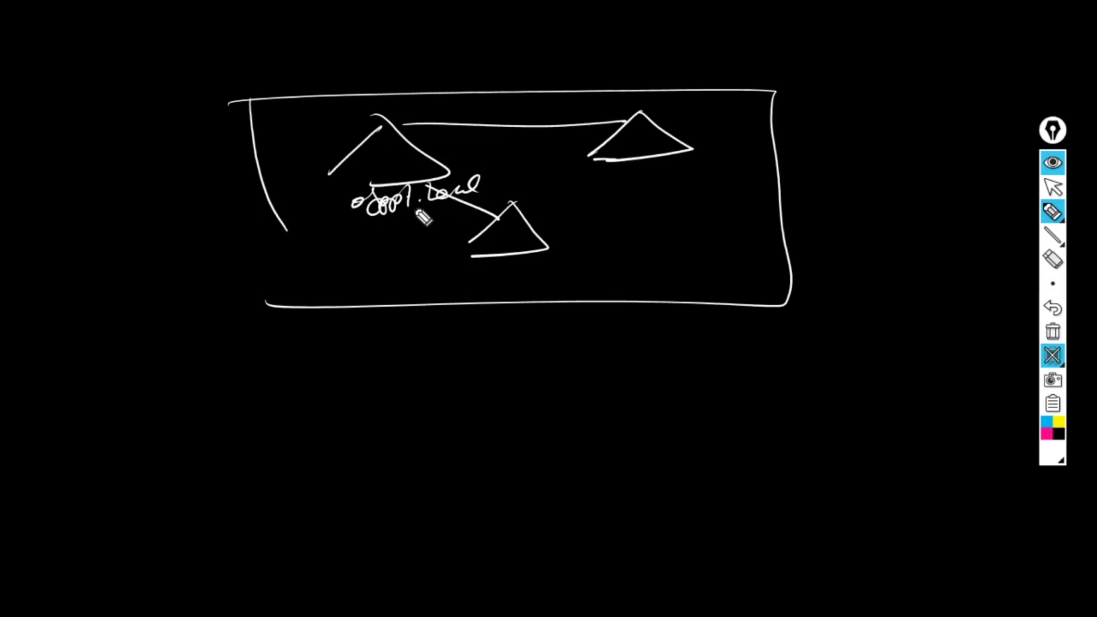
{"action": "left_click_drag", "start_coordinate": [378, 218], "coordinate": [467, 207]}
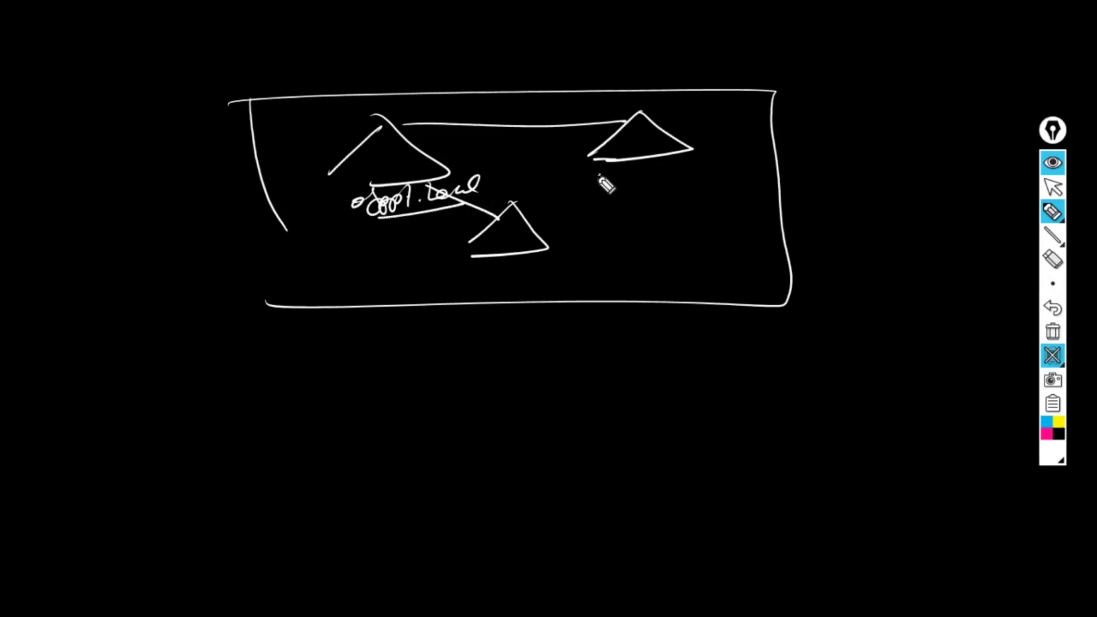
{"action": "mouse_move", "coordinate": [605, 179]}
{"action": "left_mouse_down"}
{"action": "mouse_move", "coordinate": [630, 188]}
{"action": "mouse_move", "coordinate": [762, 179]}
{"action": "left_mouse_up"}
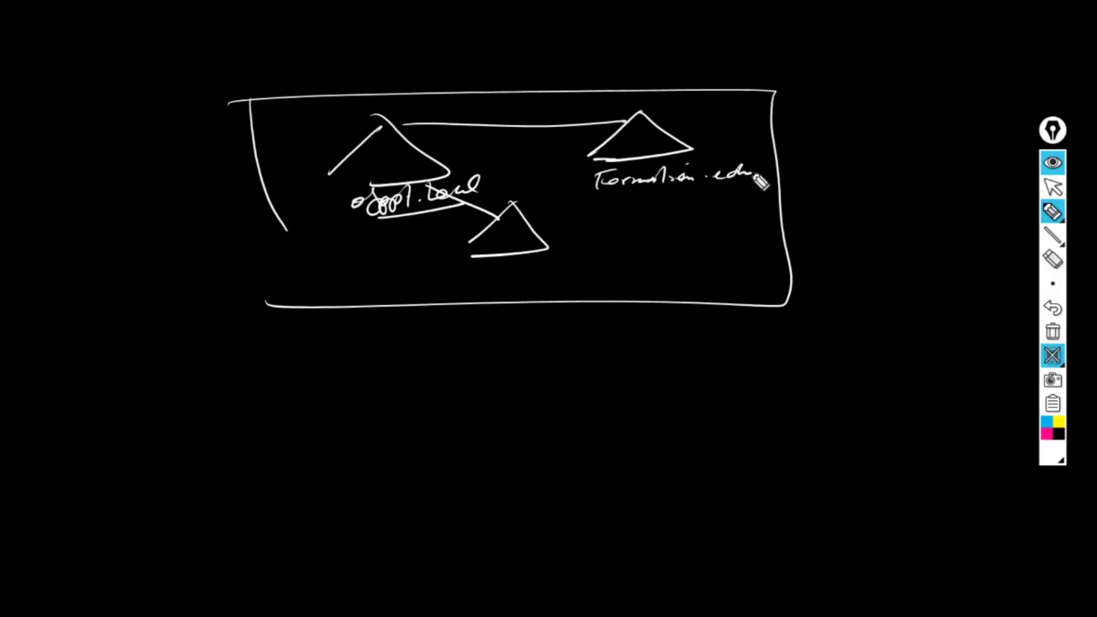
{"action": "left_click_drag", "start_coordinate": [602, 193], "coordinate": [705, 188]}
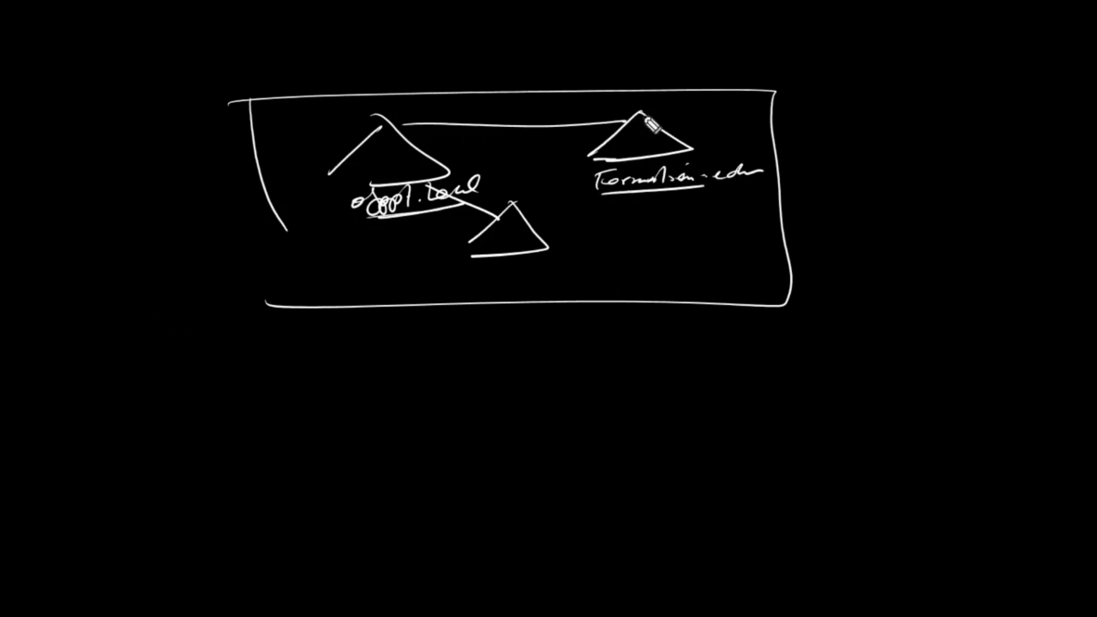
{"action": "mouse_move", "coordinate": [623, 155]}
{"action": "left_mouse_down"}
{"action": "mouse_move", "coordinate": [692, 147]}
{"action": "mouse_move", "coordinate": [624, 161]}
{"action": "left_mouse_up"}
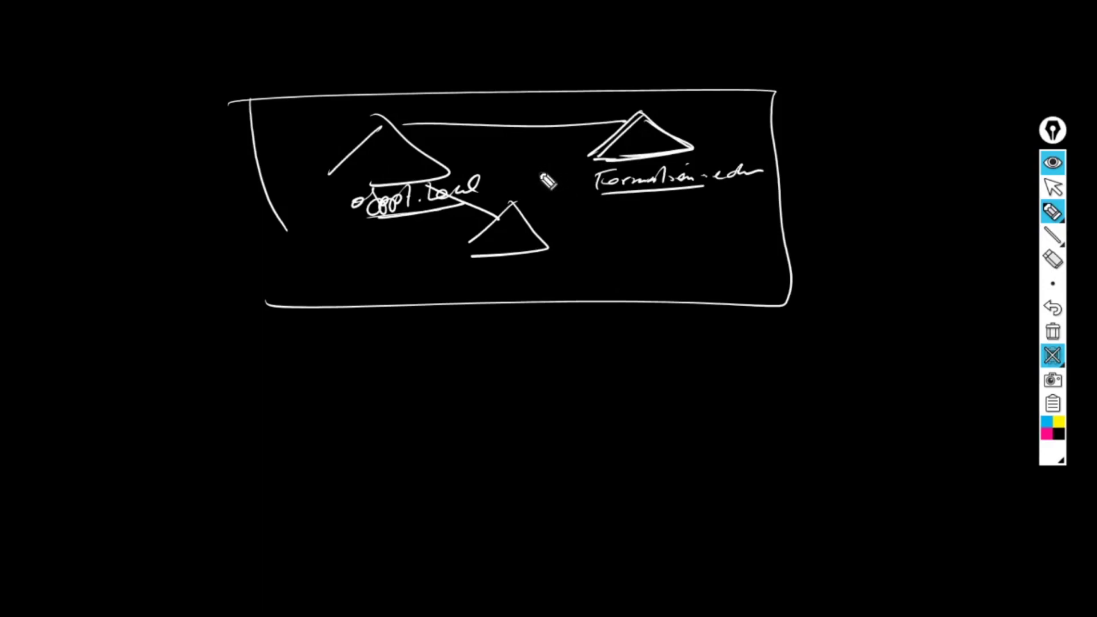
{"action": "mouse_move", "coordinate": [464, 246]}
{"action": "left_mouse_down"}
{"action": "mouse_move", "coordinate": [552, 254]}
{"action": "mouse_move", "coordinate": [474, 258]}
{"action": "left_mouse_up"}
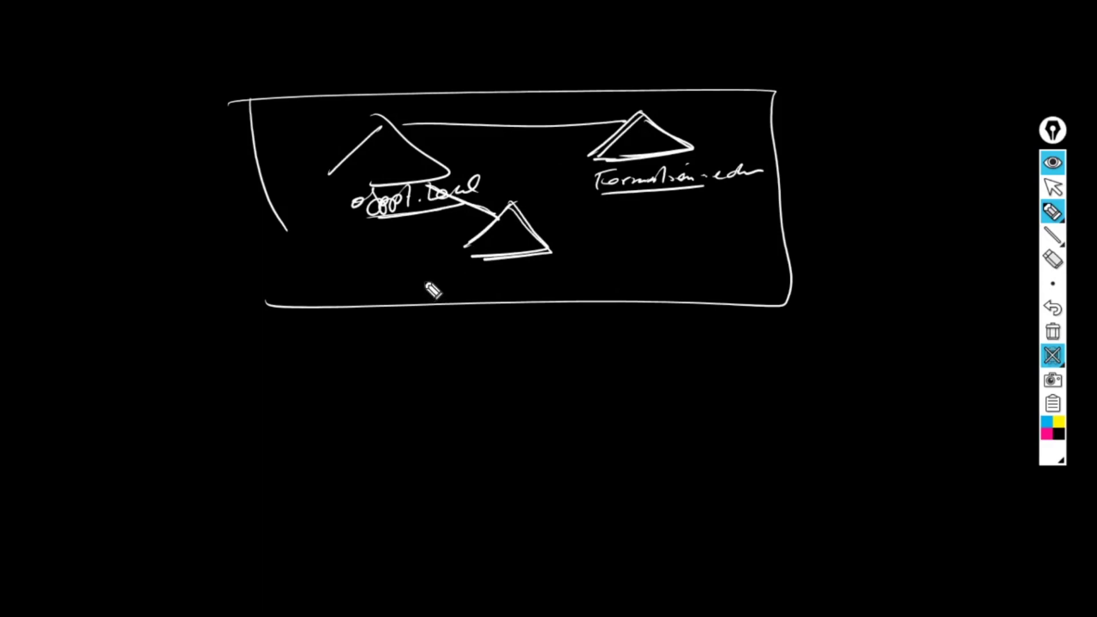
{"action": "left_click_drag", "start_coordinate": [645, 130], "coordinate": [688, 150]}
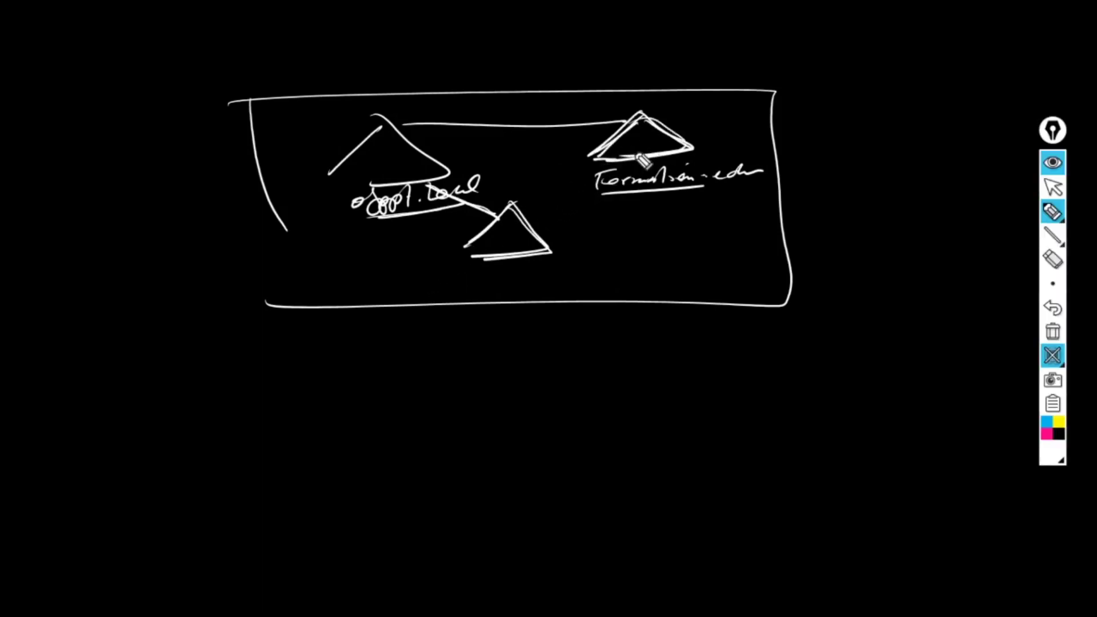
{"action": "left_click", "coordinate": [1053, 355]}
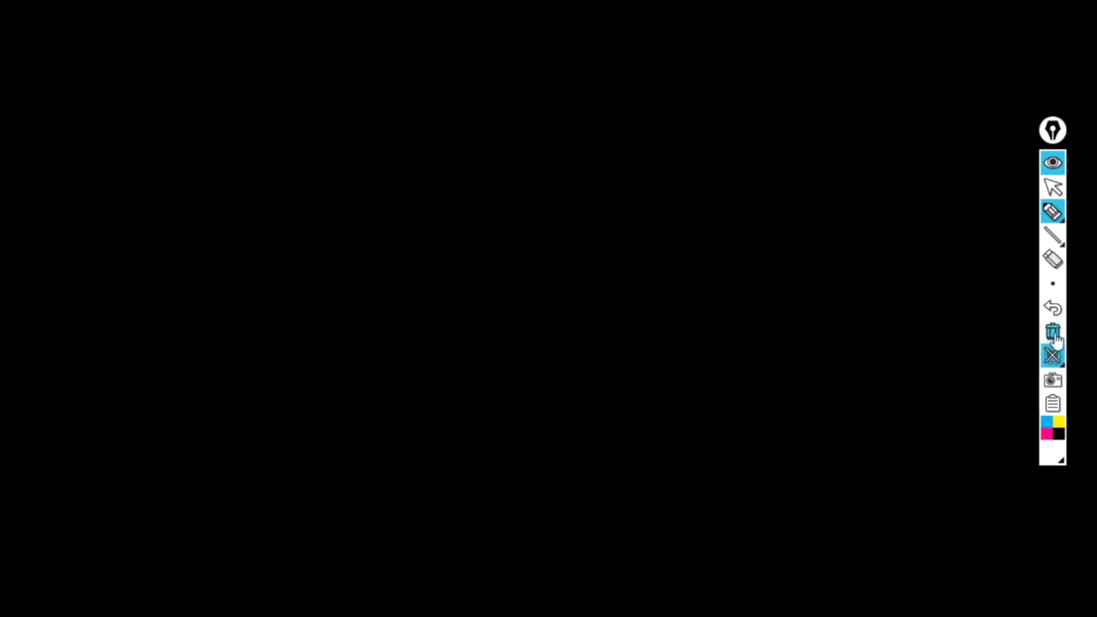
Keep the domain type as Child domain under ofppt.local and enter the new name drms
{"action": "left_click", "coordinate": [1053, 356]}
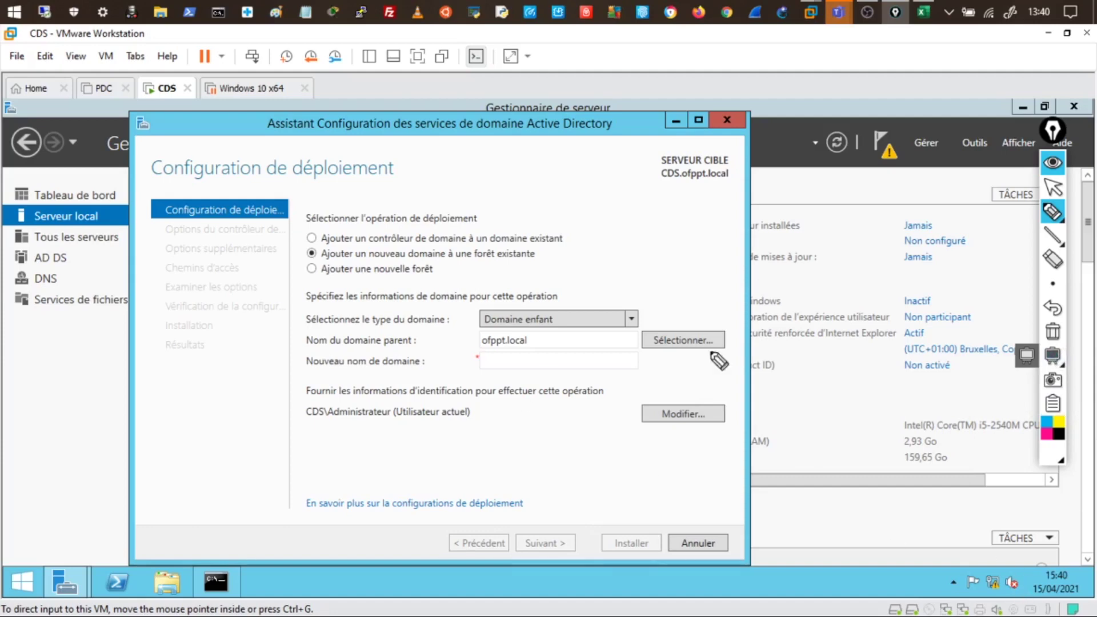
{"action": "left_click", "coordinate": [1054, 166]}
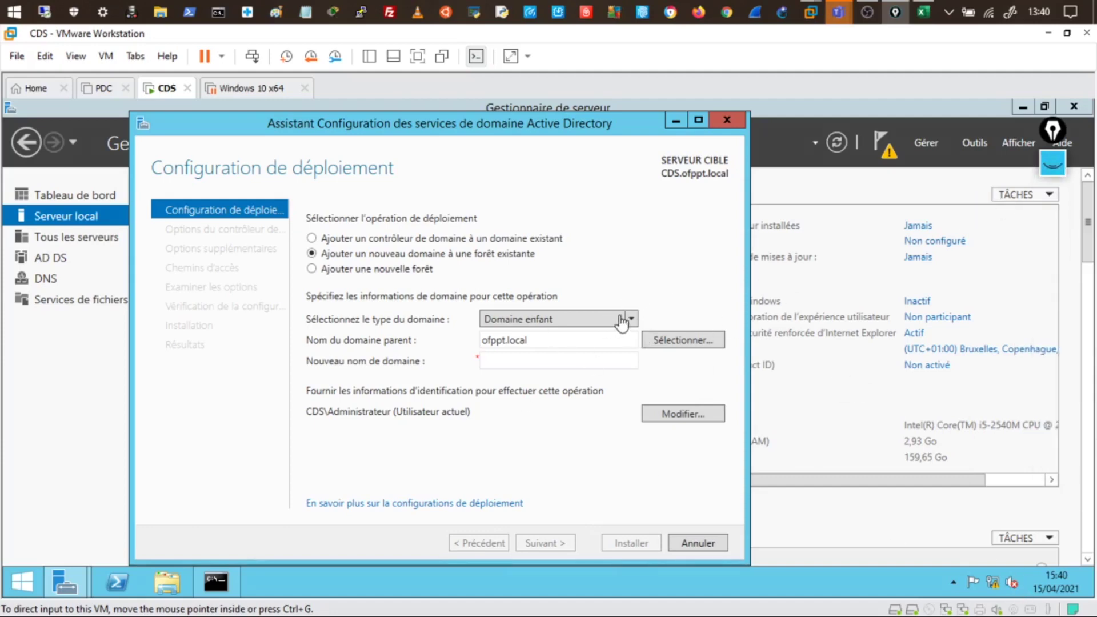
{"action": "left_click", "coordinate": [632, 318]}
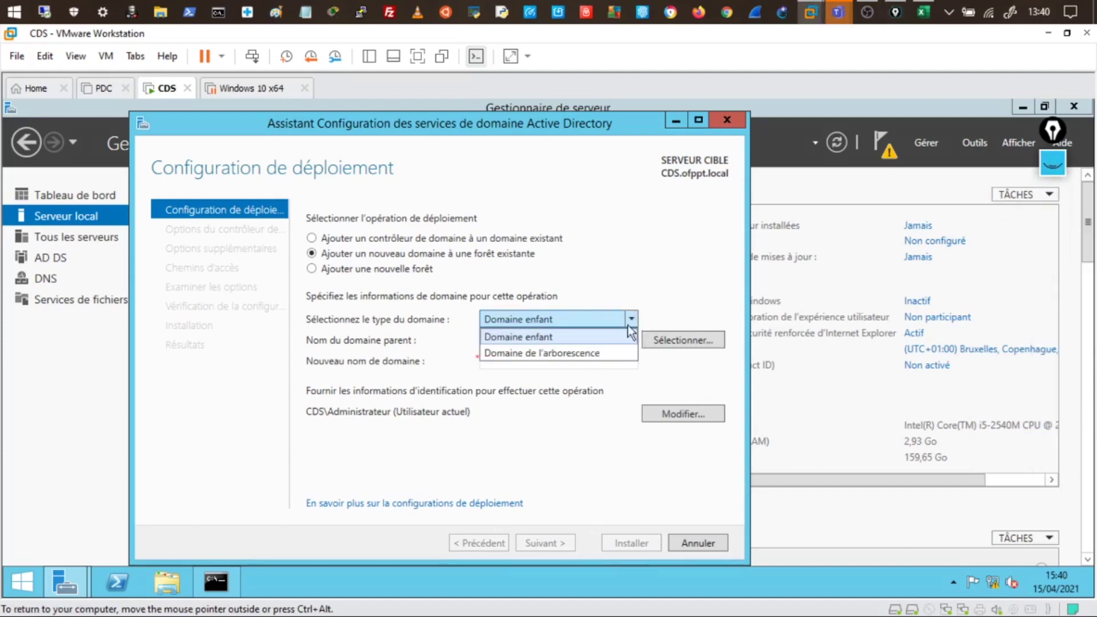
{"action": "left_click", "coordinate": [549, 353]}
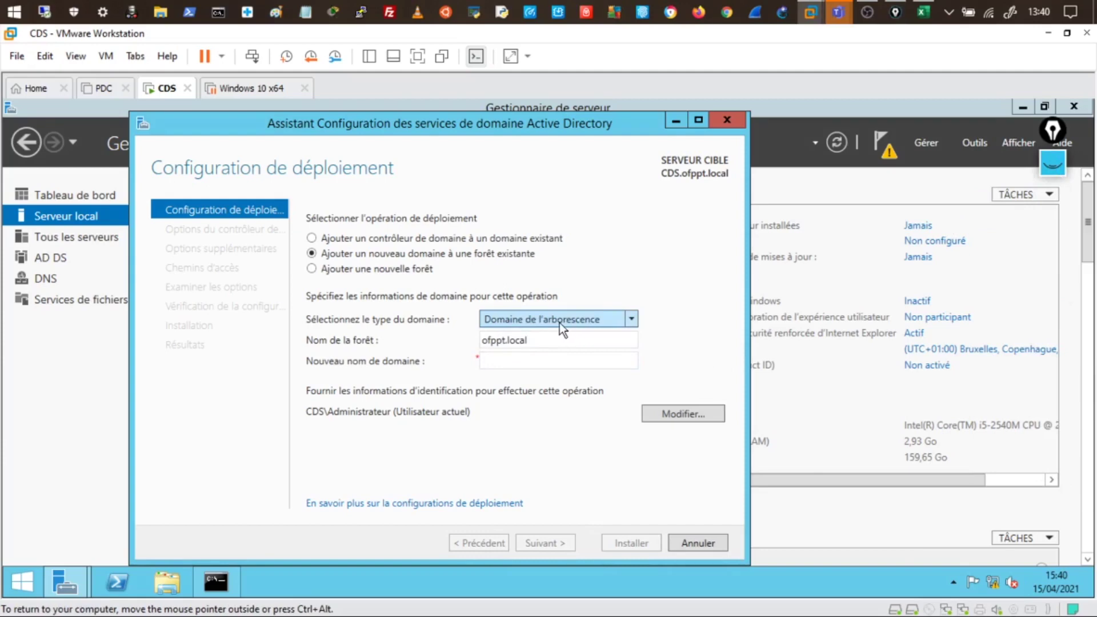
{"action": "left_click", "coordinate": [631, 318]}
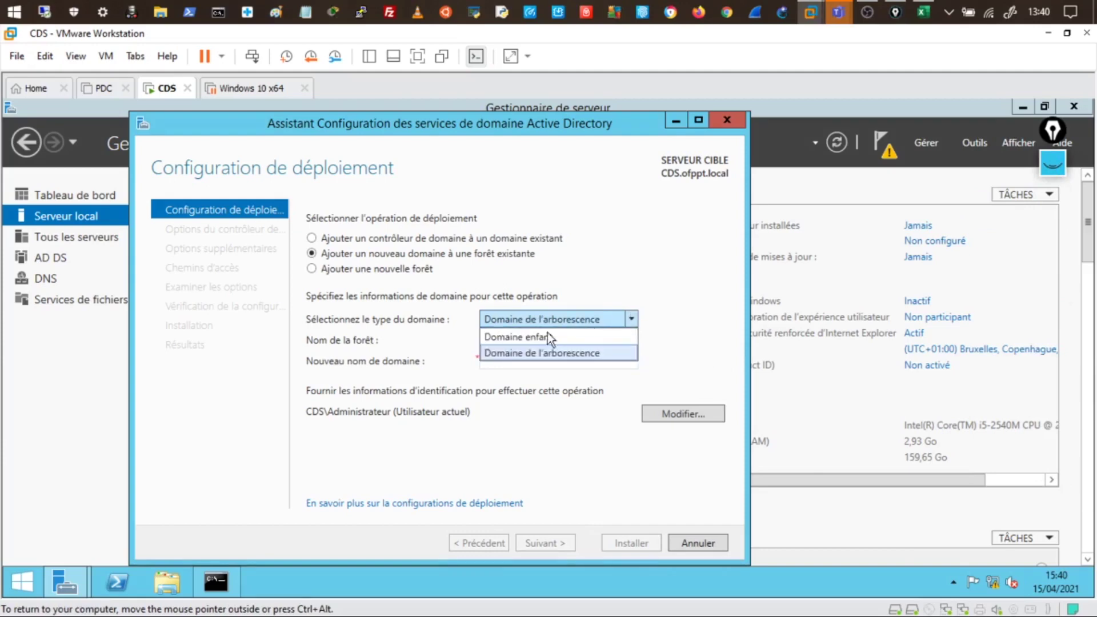
{"action": "left_click", "coordinate": [525, 338]}
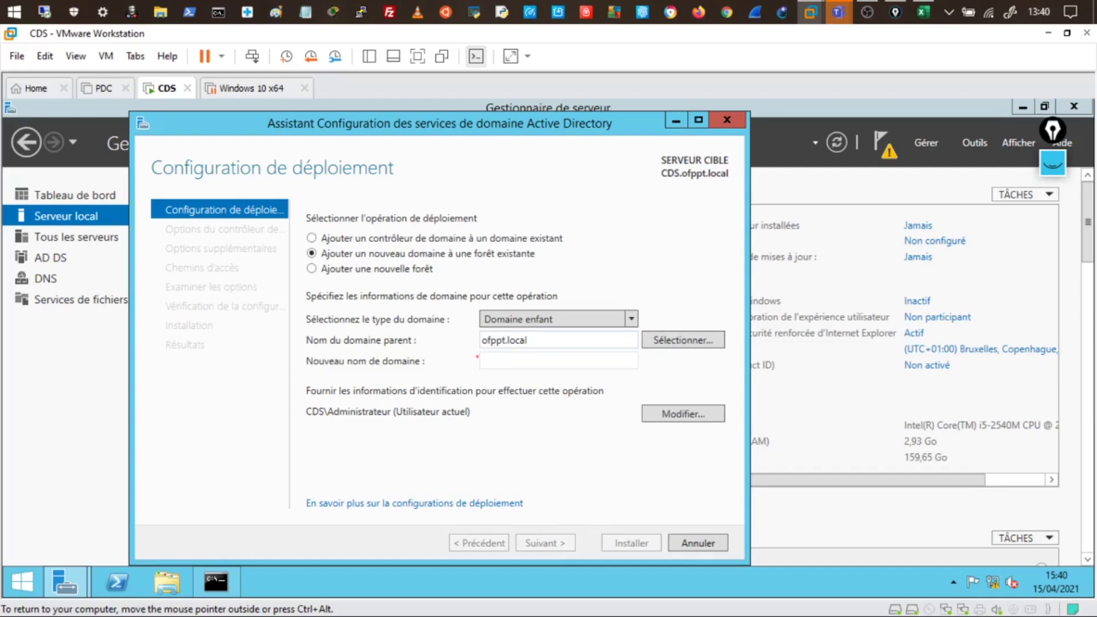
{"action": "left_click_drag", "start_coordinate": [527, 340], "coordinate": [461, 344]}
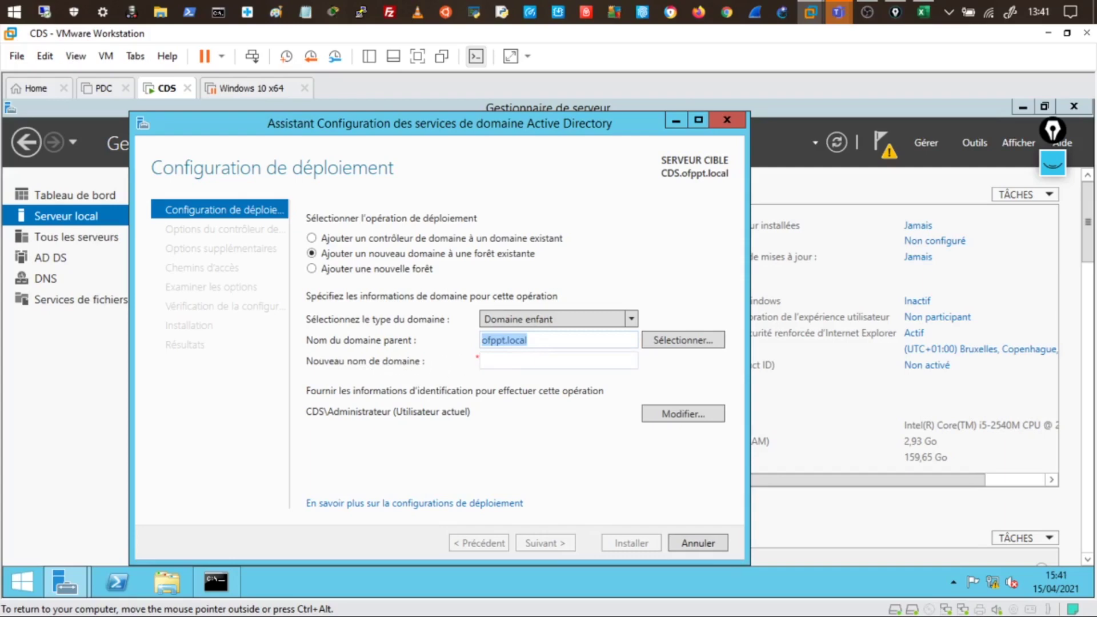
{"action": "left_click", "coordinate": [559, 361]}
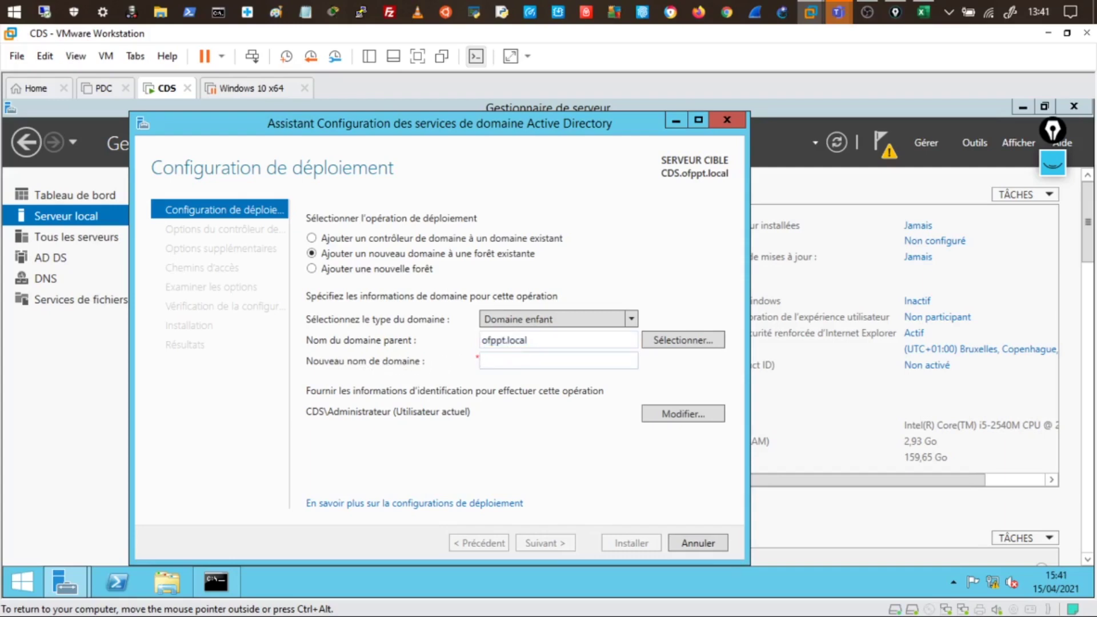
{"action": "type", "text": "drms"}
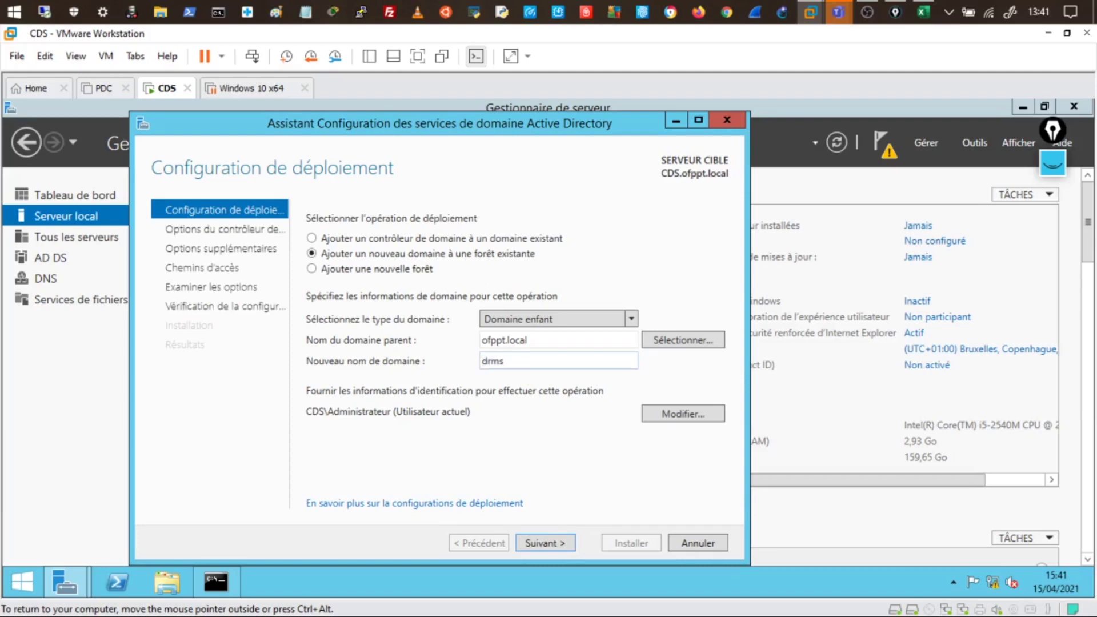
Annotate in black ink, circling drms and writing drms.ofppt.local, then erase the ink
{"action": "left_click", "coordinate": [1056, 168]}
{"action": "mouse_move", "coordinate": [1058, 240]}
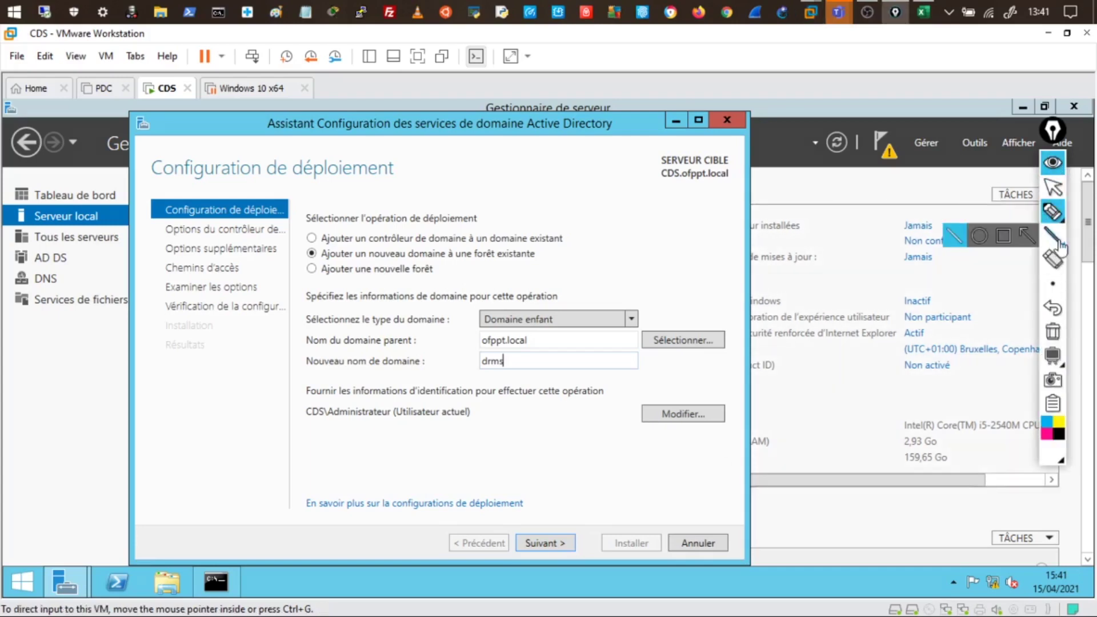
{"action": "left_click", "coordinate": [1058, 440]}
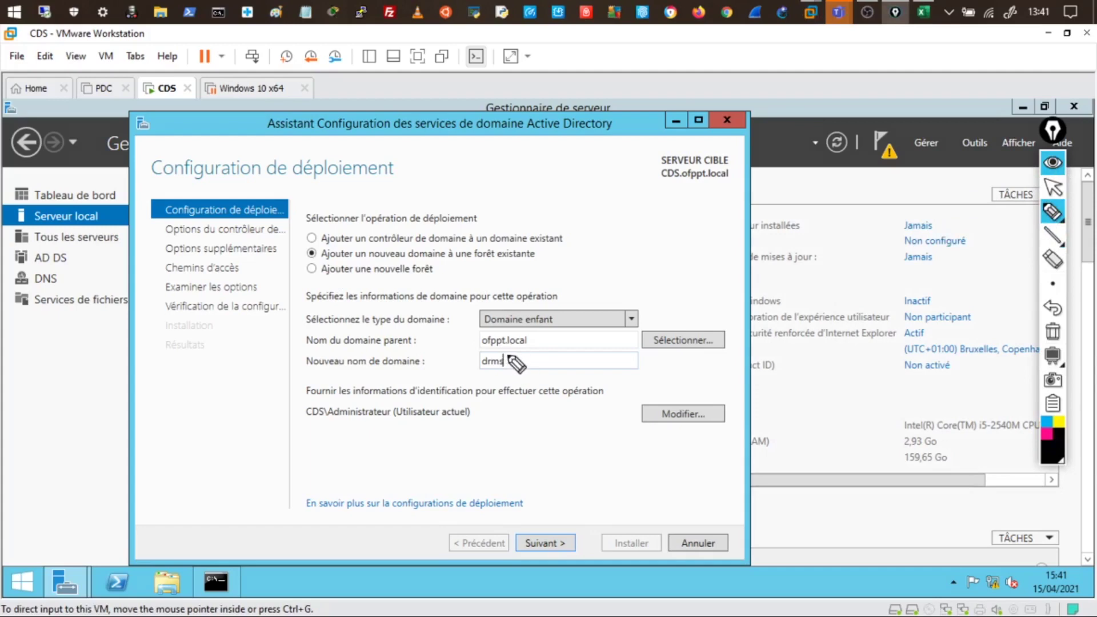
{"action": "left_click_drag", "start_coordinate": [515, 359], "coordinate": [472, 344]}
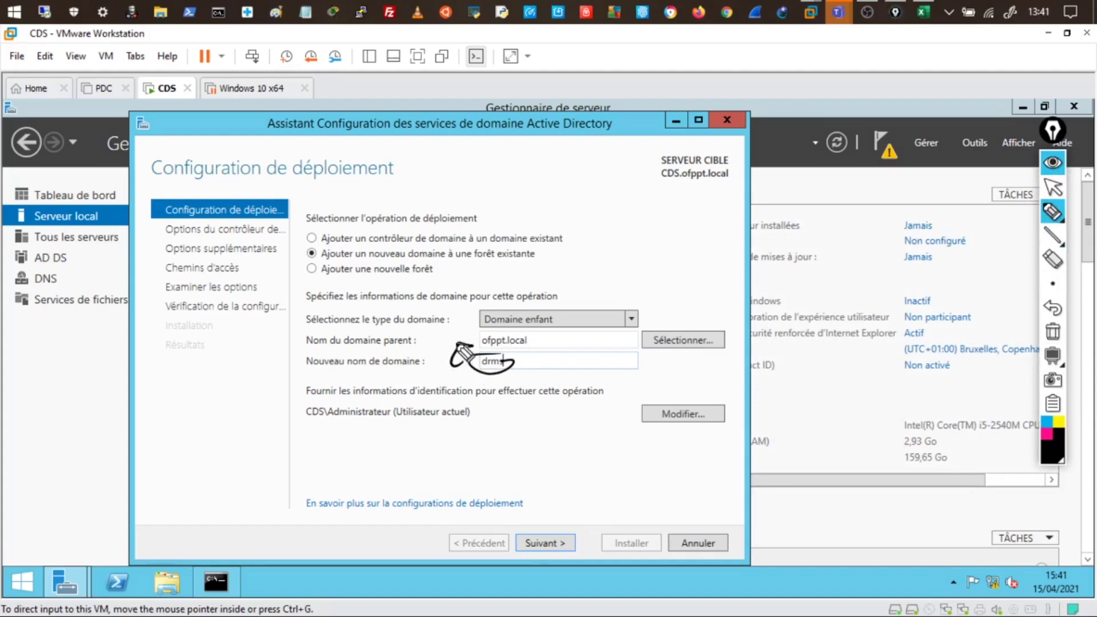
{"action": "mouse_move", "coordinate": [433, 442]}
{"action": "left_mouse_down"}
{"action": "mouse_move", "coordinate": [540, 451]}
{"action": "mouse_move", "coordinate": [638, 439]}
{"action": "mouse_move", "coordinate": [660, 423]}
{"action": "left_mouse_up"}
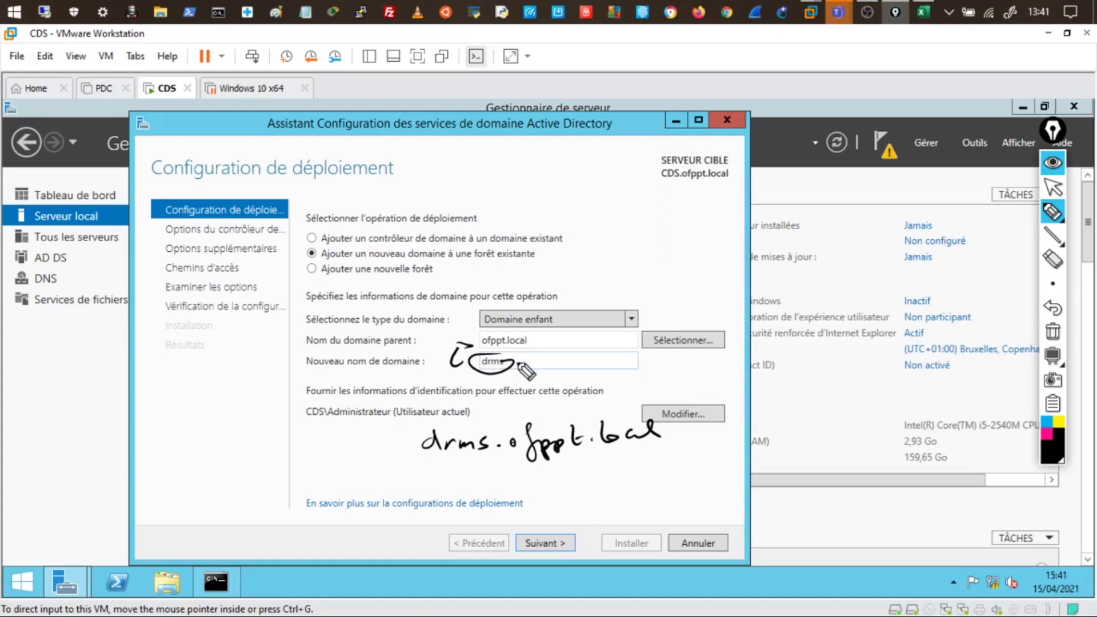
{"action": "left_click_drag", "start_coordinate": [516, 360], "coordinate": [473, 354]}
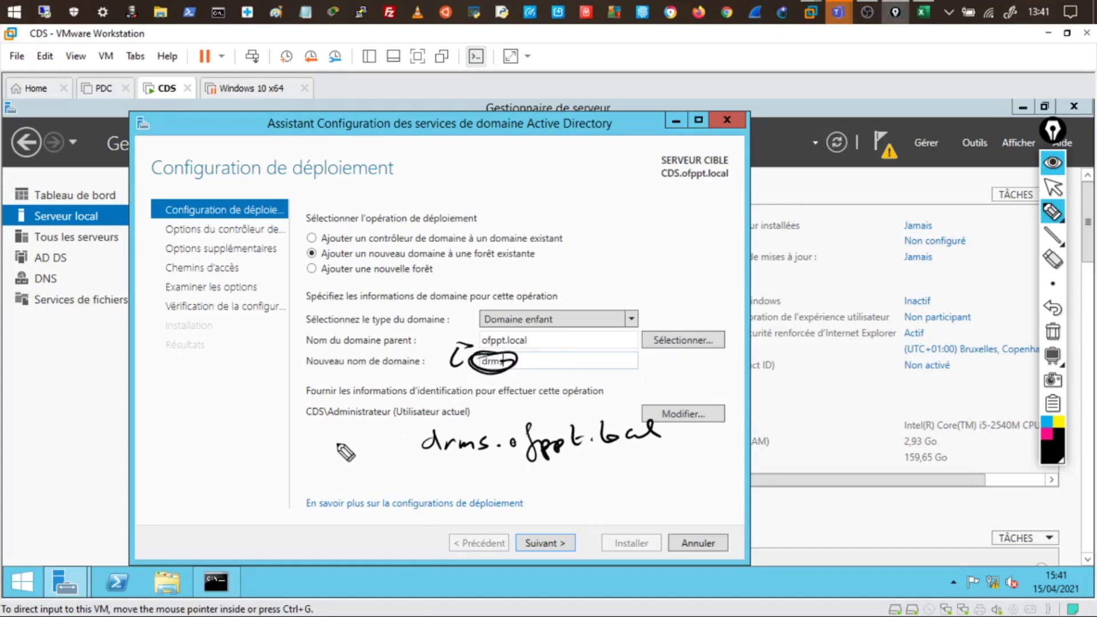
{"action": "left_click_drag", "start_coordinate": [451, 457], "coordinate": [477, 458]}
{"action": "left_click", "coordinate": [1052, 331]}
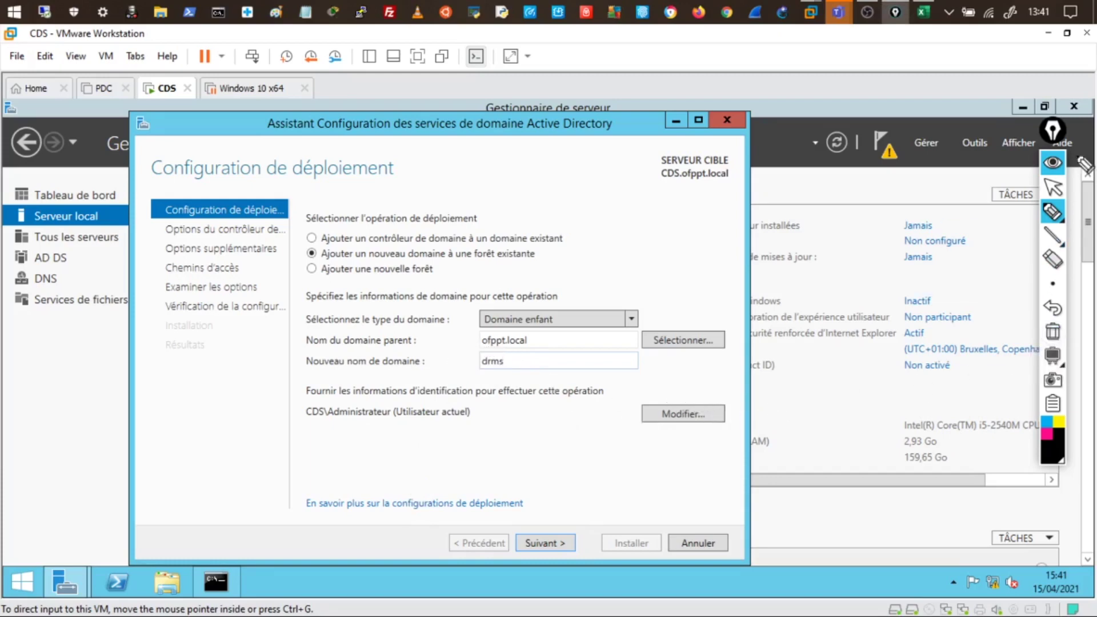
{"action": "left_click", "coordinate": [1050, 164]}
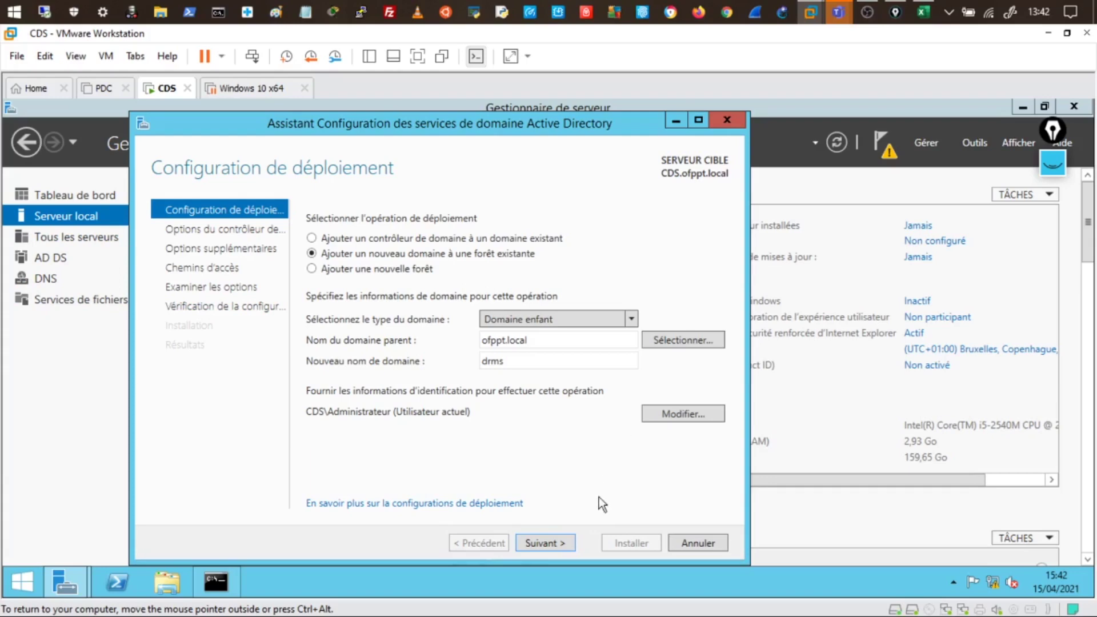
Continue the wizard, hit the connection error, and open the Sécurité de Windows credentials prompt
{"action": "left_click", "coordinate": [557, 547]}
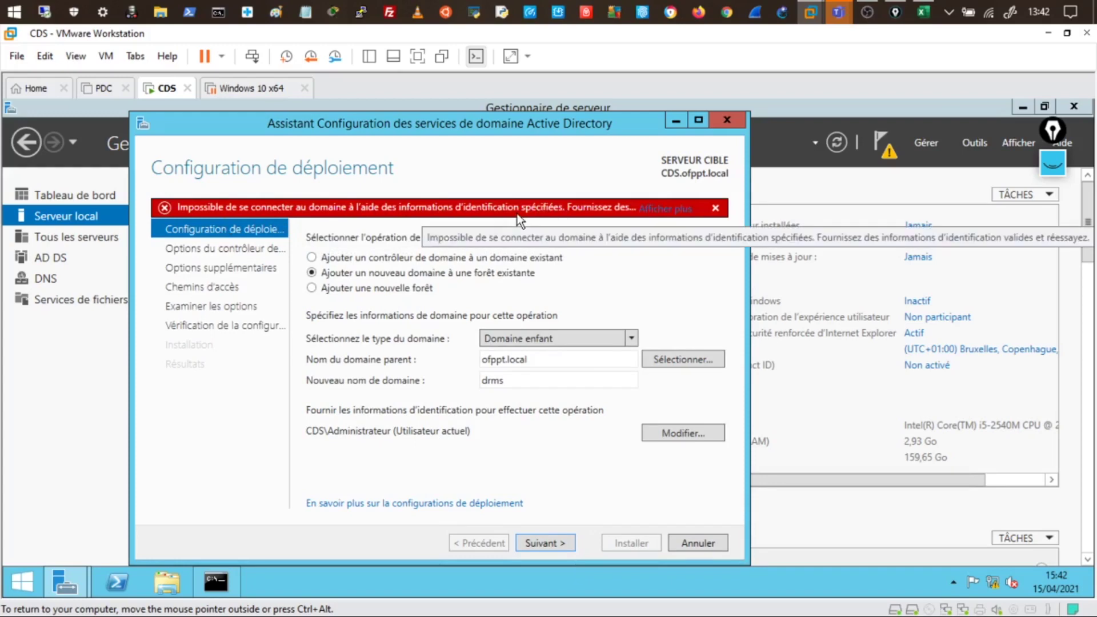
{"action": "left_click", "coordinate": [677, 434]}
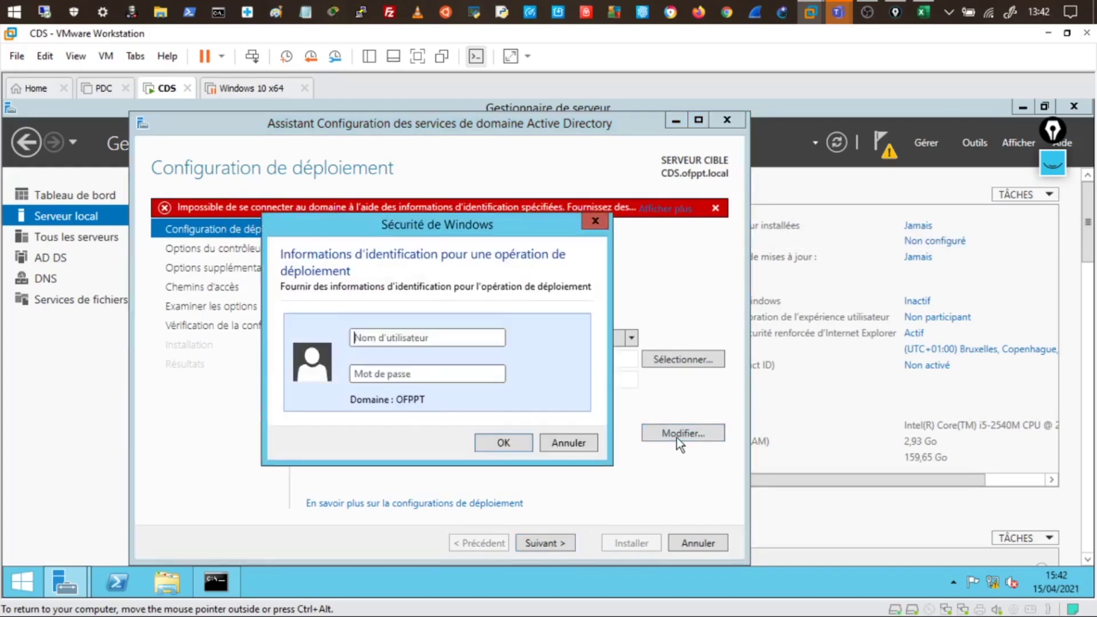
{"action": "left_click", "coordinate": [428, 338]}
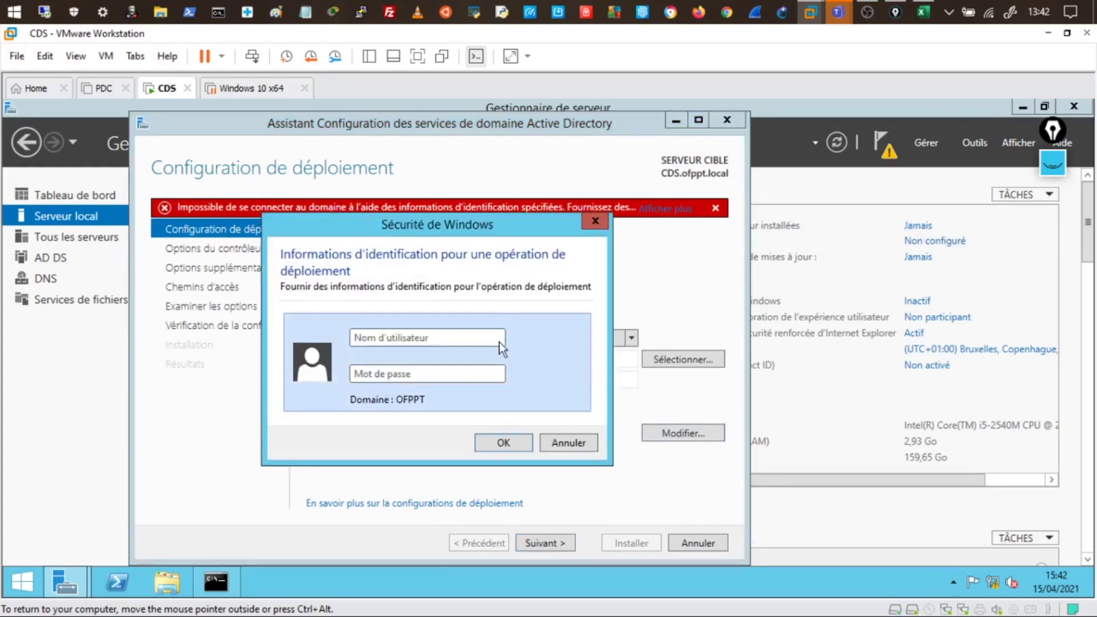
Power on the PDC virtual machine and sign in with the administrator password
{"action": "left_click", "coordinate": [114, 95]}
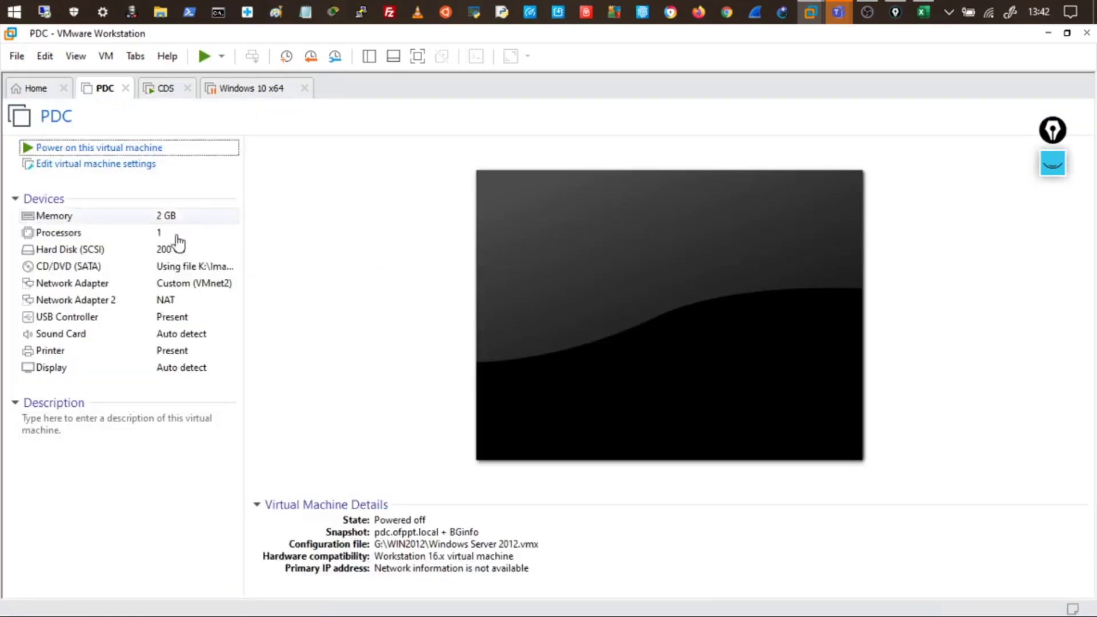
{"action": "left_click", "coordinate": [118, 148]}
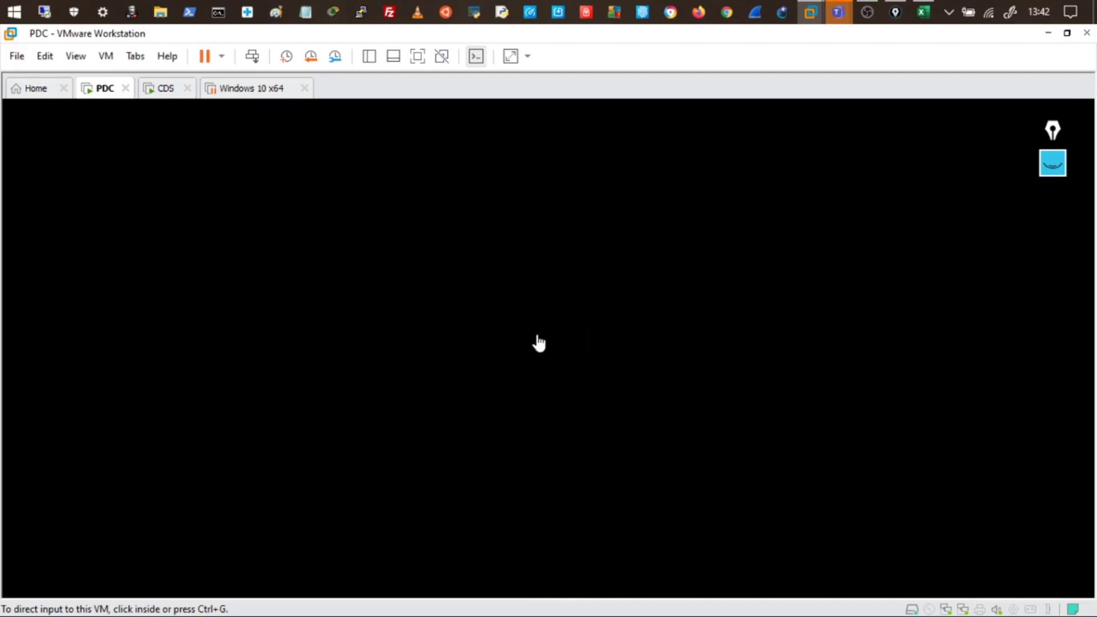
{"action": "left_click", "coordinate": [521, 366]}
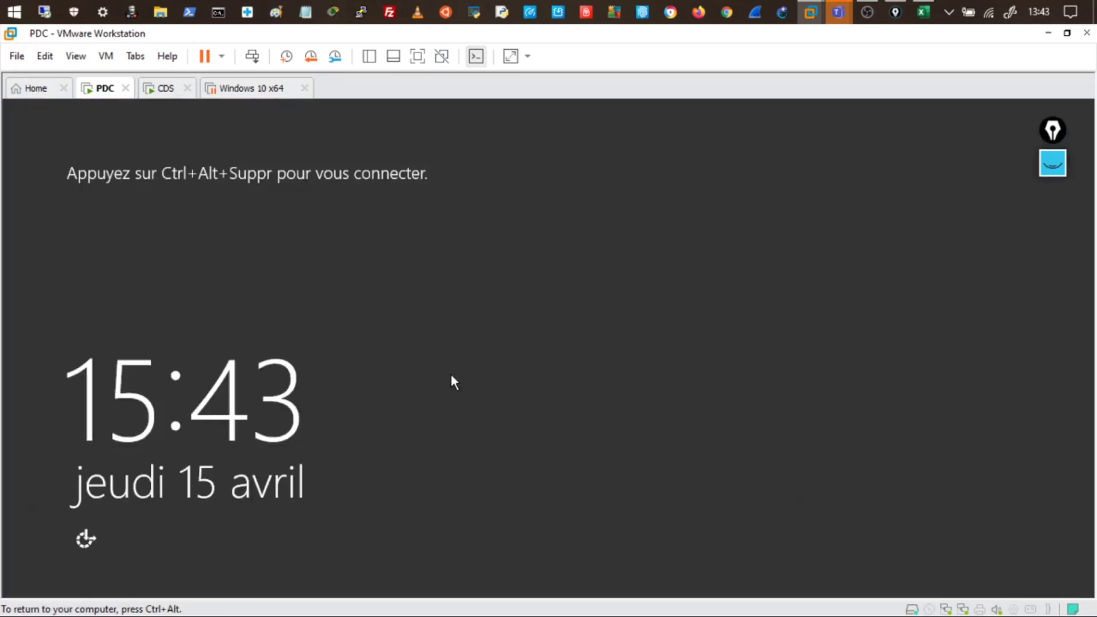
{"action": "key", "text": "ctrl+alt+Insert"}
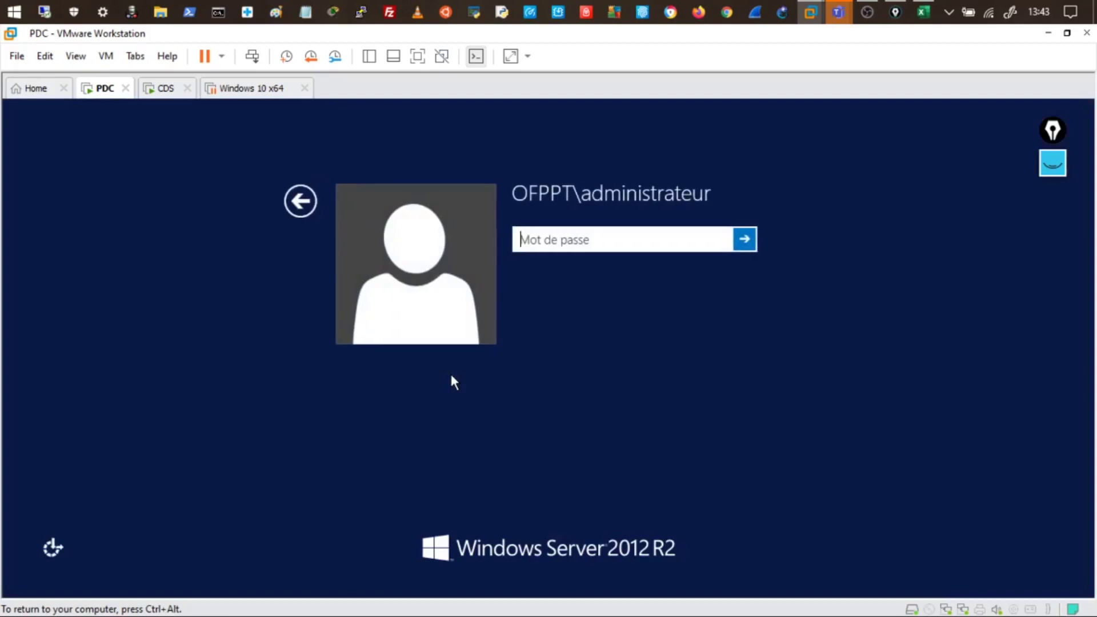
{"action": "type", "text": "******"}
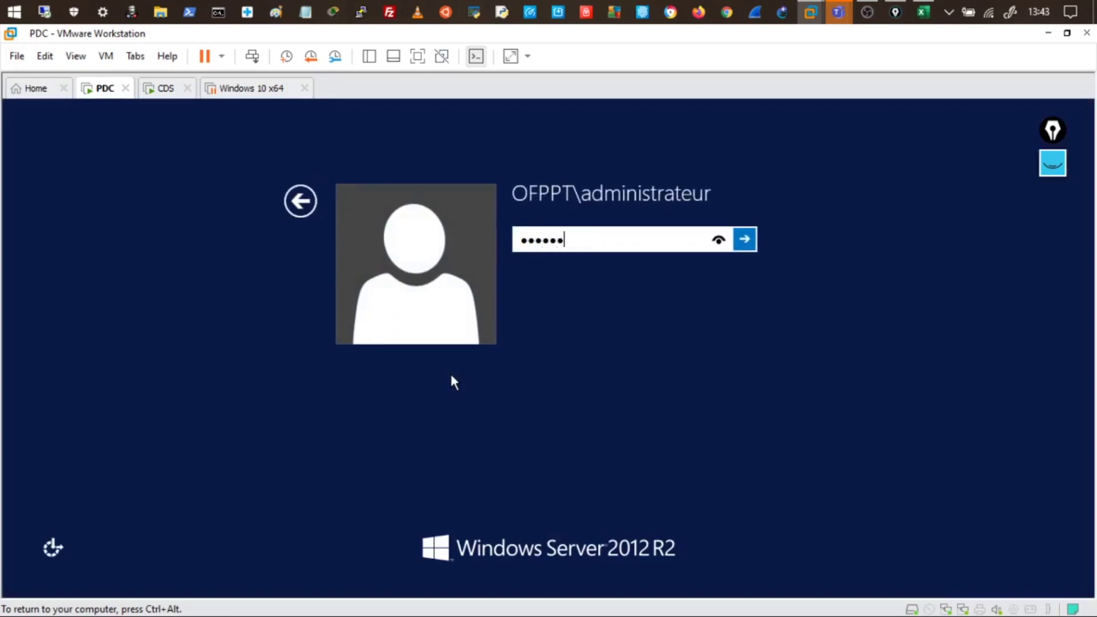
{"action": "type", "text": "***"}
{"action": "key", "text": "Return"}
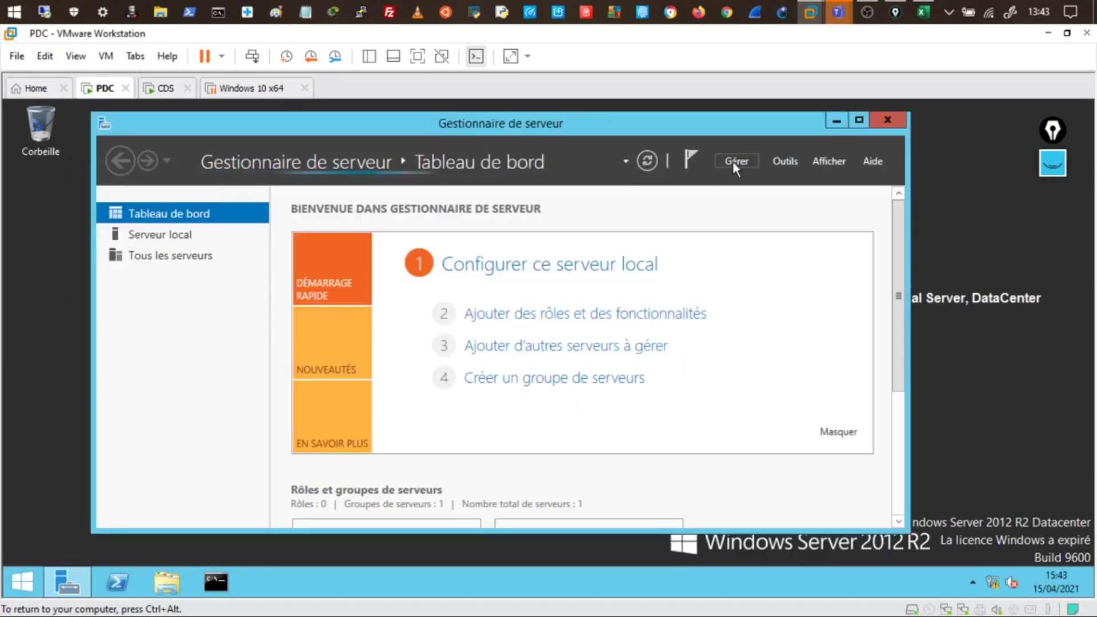
Launch Utilisateurs et ordinateurs Active Directory and browse to ofppt.local's CASA unit
{"action": "left_click", "coordinate": [779, 161]}
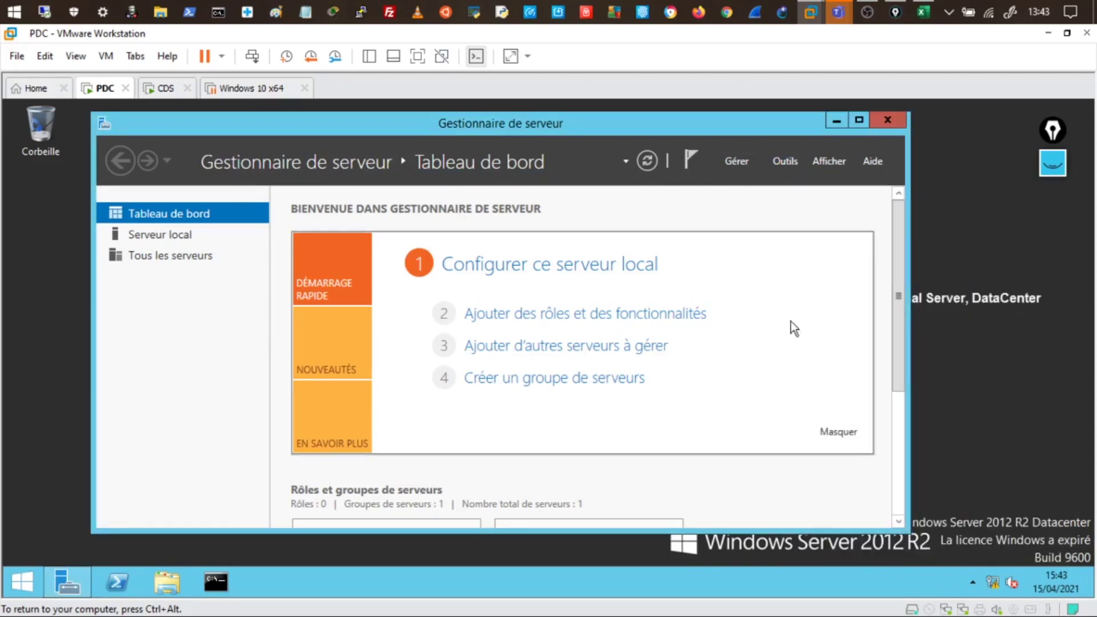
{"action": "left_click", "coordinate": [789, 163]}
{"action": "scroll", "coordinate": [874, 520], "scroll_direction": "down", "scroll_amount": 5}
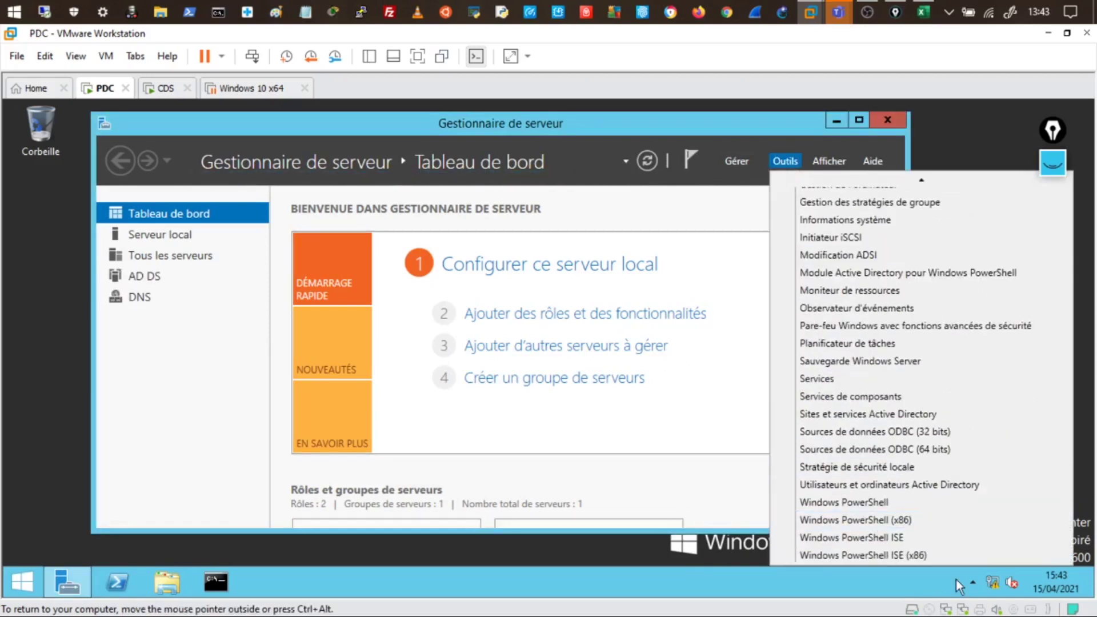
{"action": "left_click", "coordinate": [907, 484]}
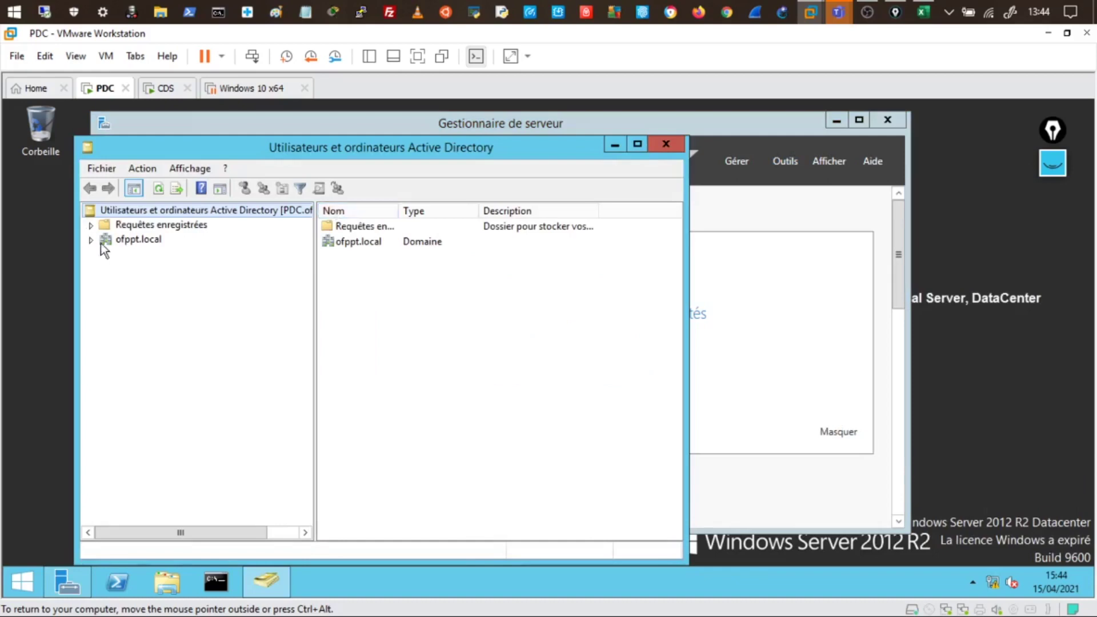
{"action": "left_click", "coordinate": [90, 240]}
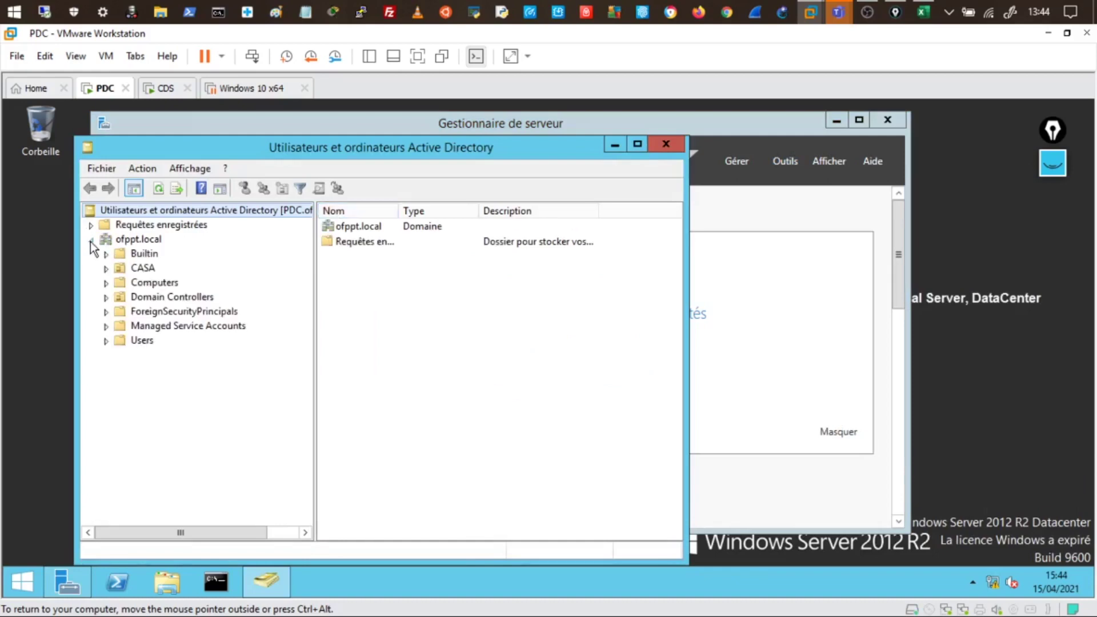
{"action": "left_click", "coordinate": [144, 271]}
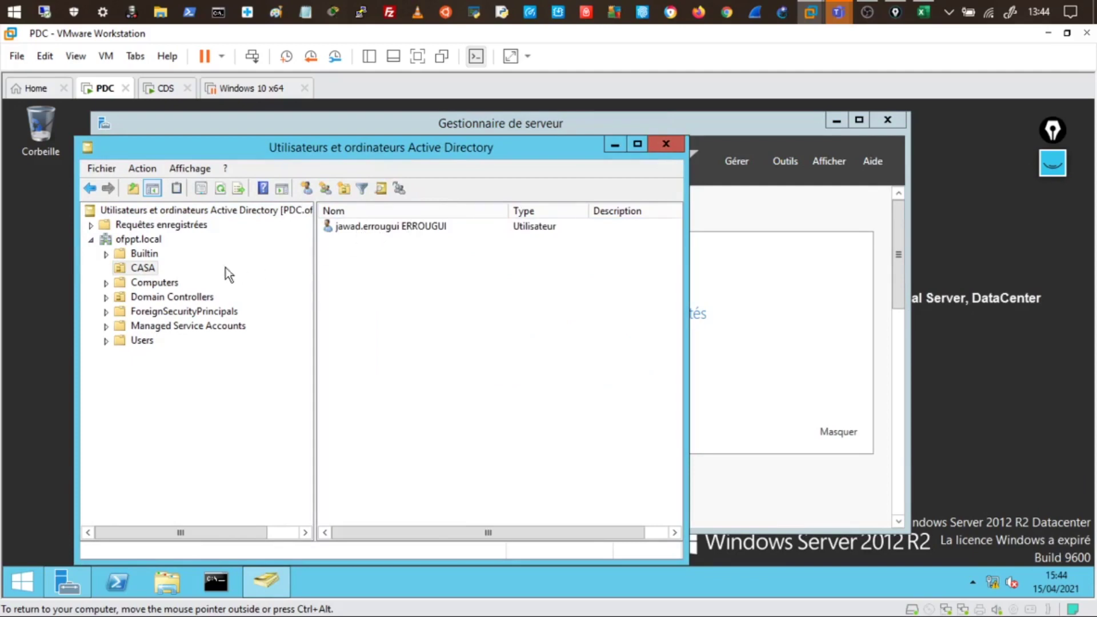
Open the CASA user's properties on the Membre de tab, showing only Utilisateurs du domaine
{"action": "right_click", "coordinate": [377, 226]}
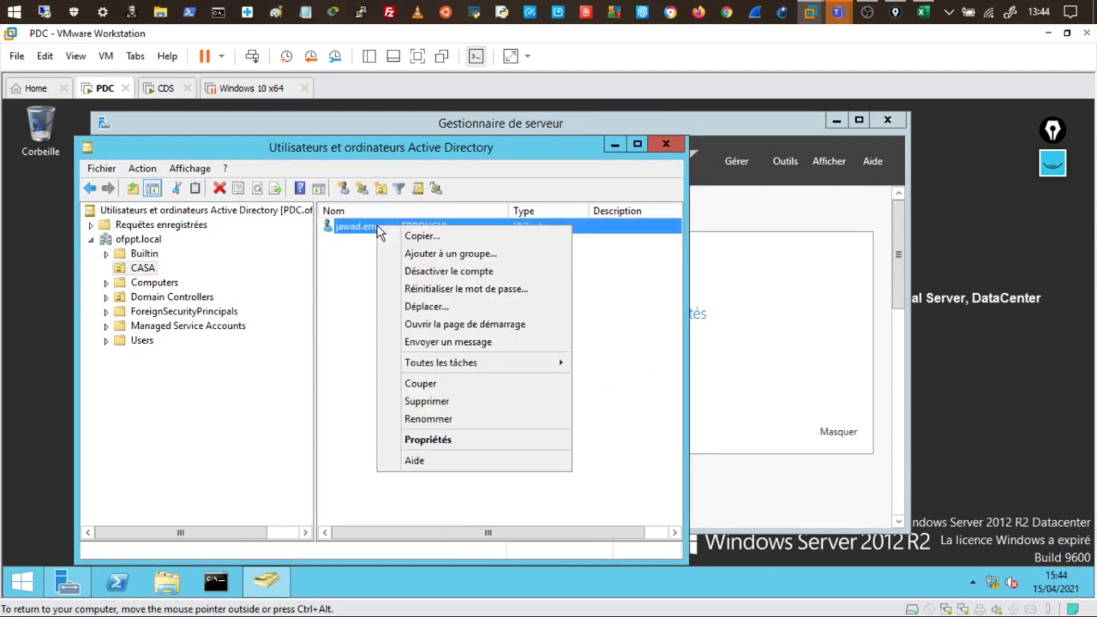
{"action": "left_click", "coordinate": [438, 443]}
{"action": "left_click", "coordinate": [566, 171]}
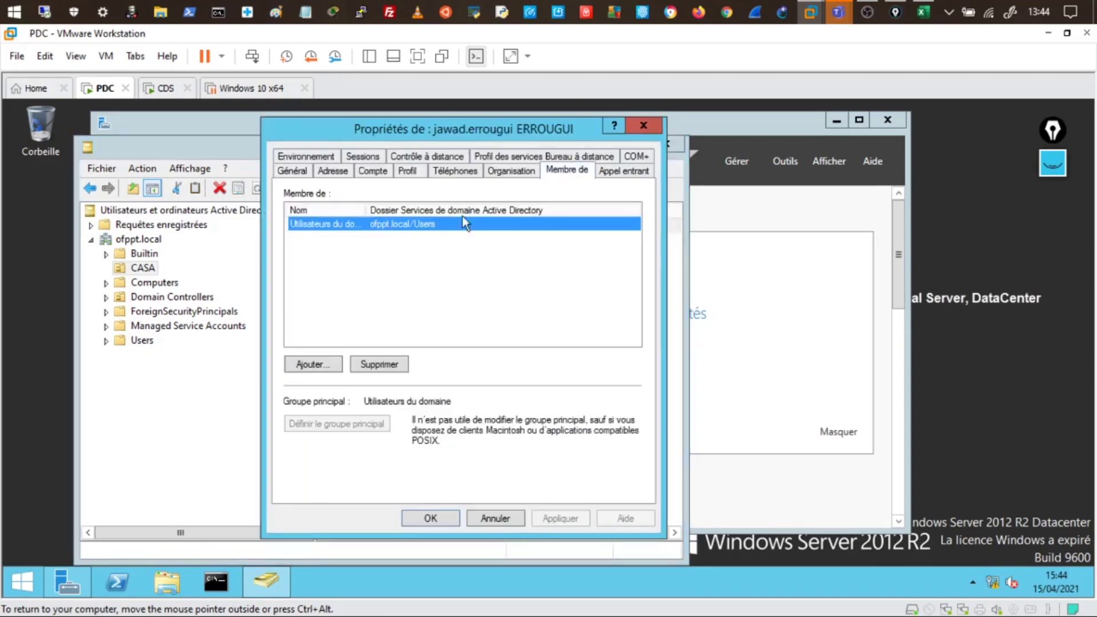
{"action": "left_click_drag", "start_coordinate": [366, 209], "coordinate": [443, 213]}
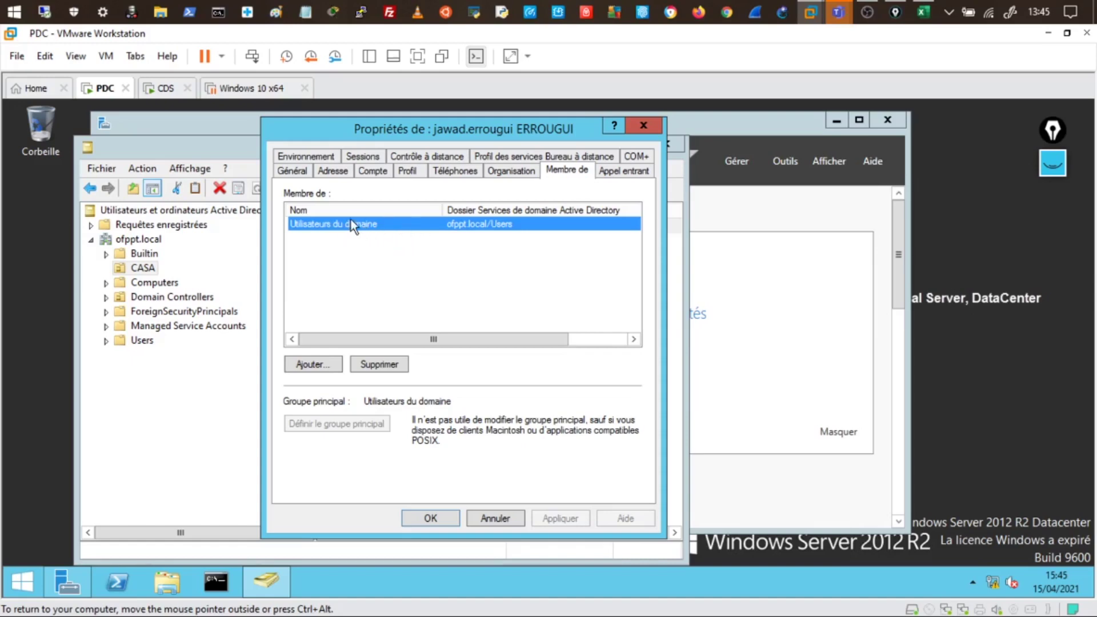
Add the CASA user to the Admins du domaine group and apply the change
{"action": "left_click", "coordinate": [322, 367]}
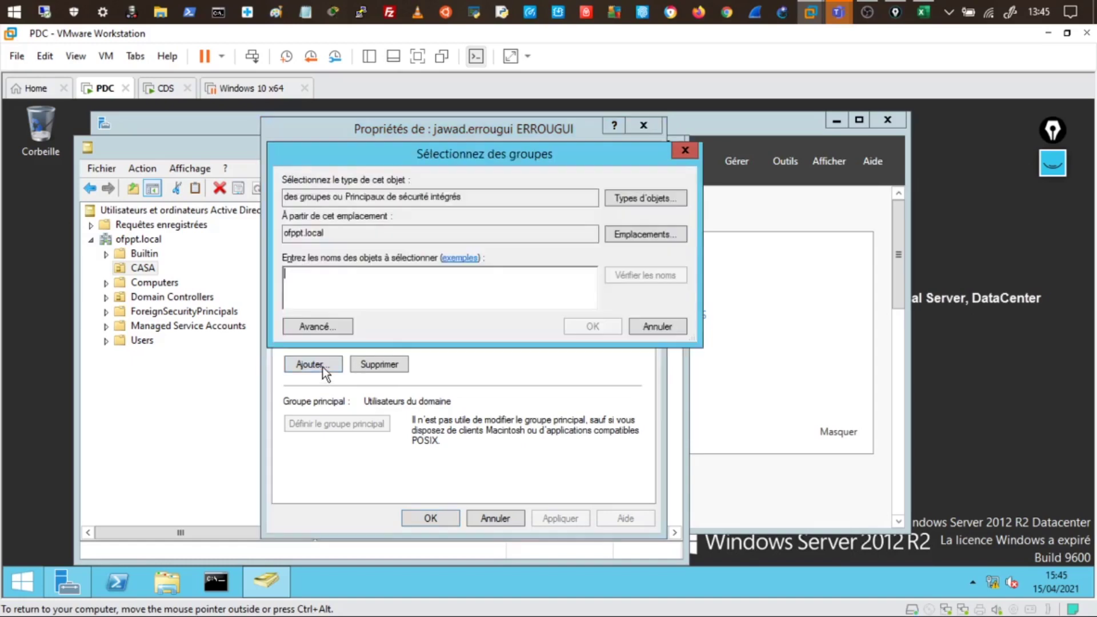
{"action": "left_click", "coordinate": [335, 329]}
{"action": "left_click", "coordinate": [639, 263]}
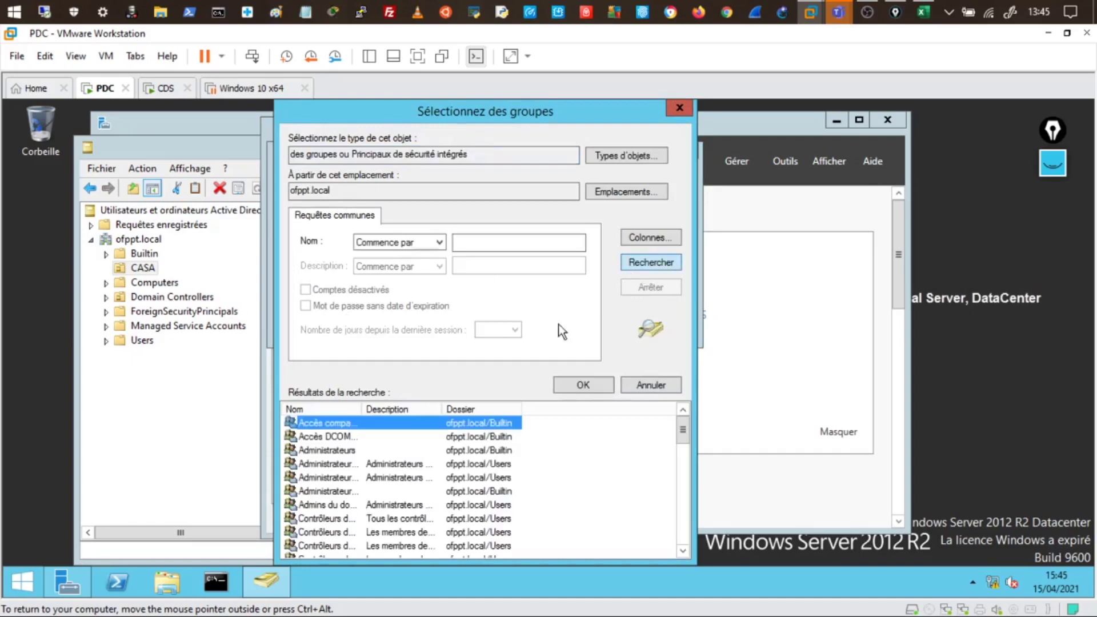
{"action": "left_click_drag", "start_coordinate": [361, 409], "coordinate": [488, 404]}
{"action": "scroll", "coordinate": [446, 438], "scroll_direction": "down", "scroll_amount": 2}
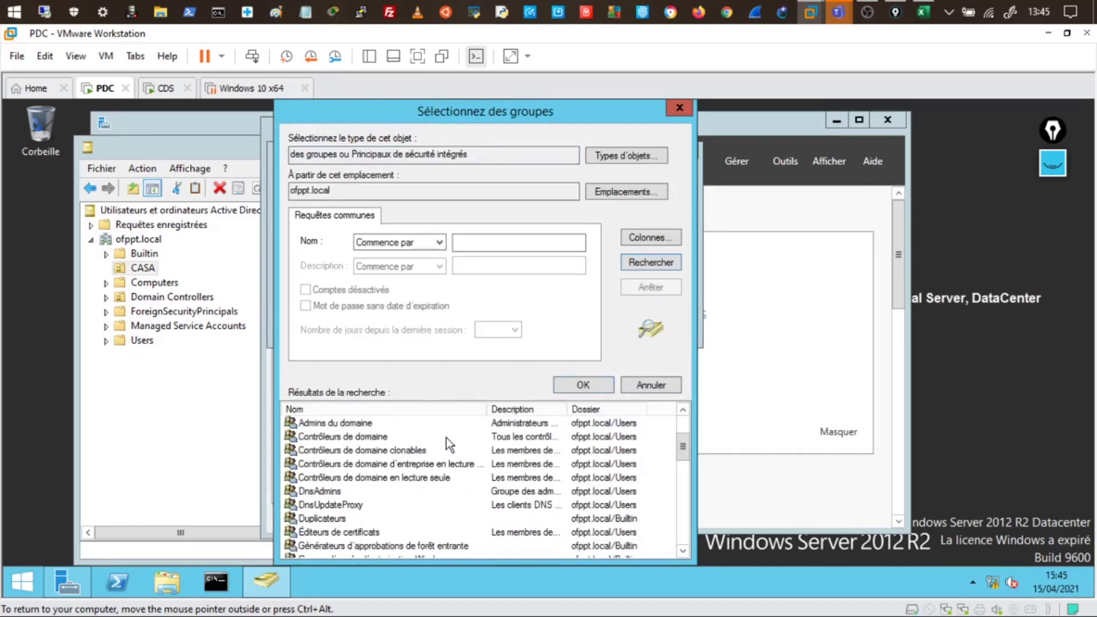
{"action": "scroll", "coordinate": [430, 487], "scroll_direction": "up", "scroll_amount": 2}
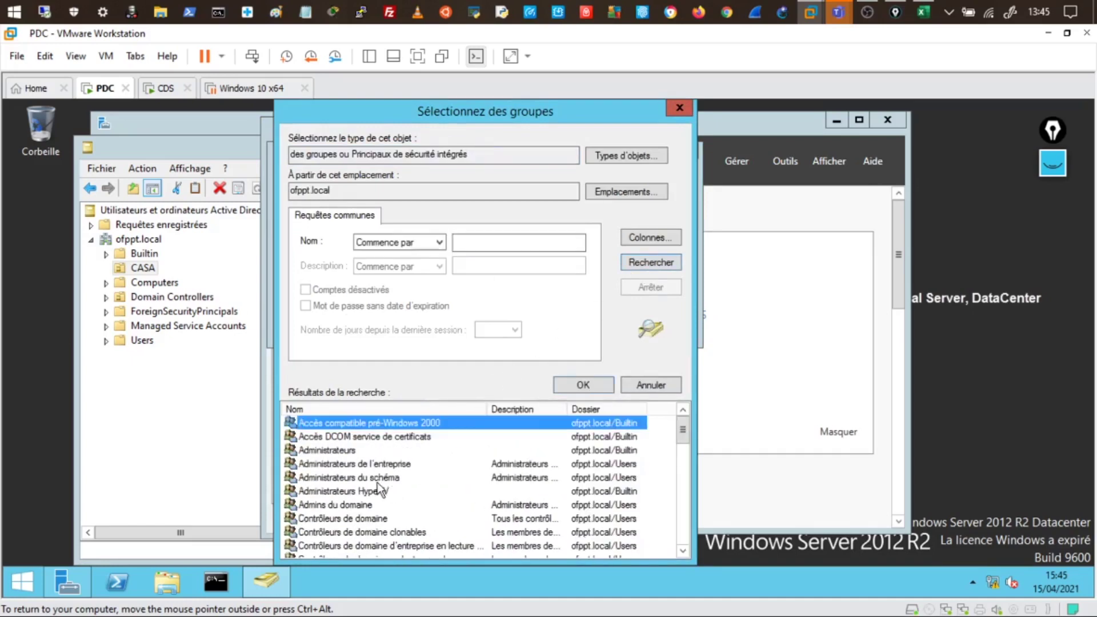
{"action": "scroll", "coordinate": [436, 489], "scroll_direction": "down", "scroll_amount": 2}
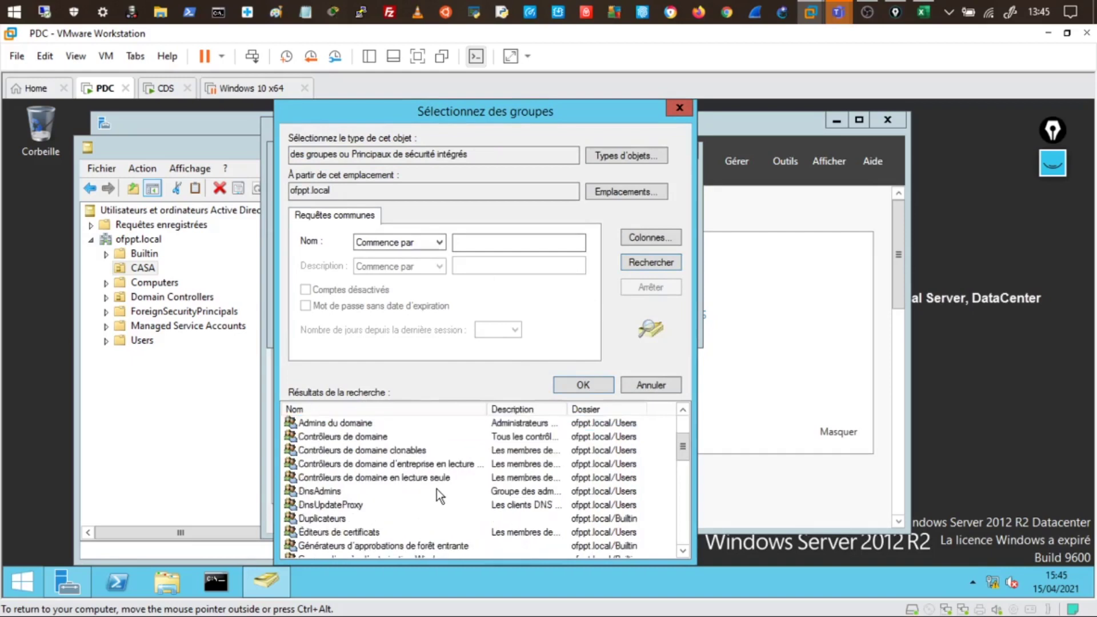
{"action": "left_click", "coordinate": [338, 423]}
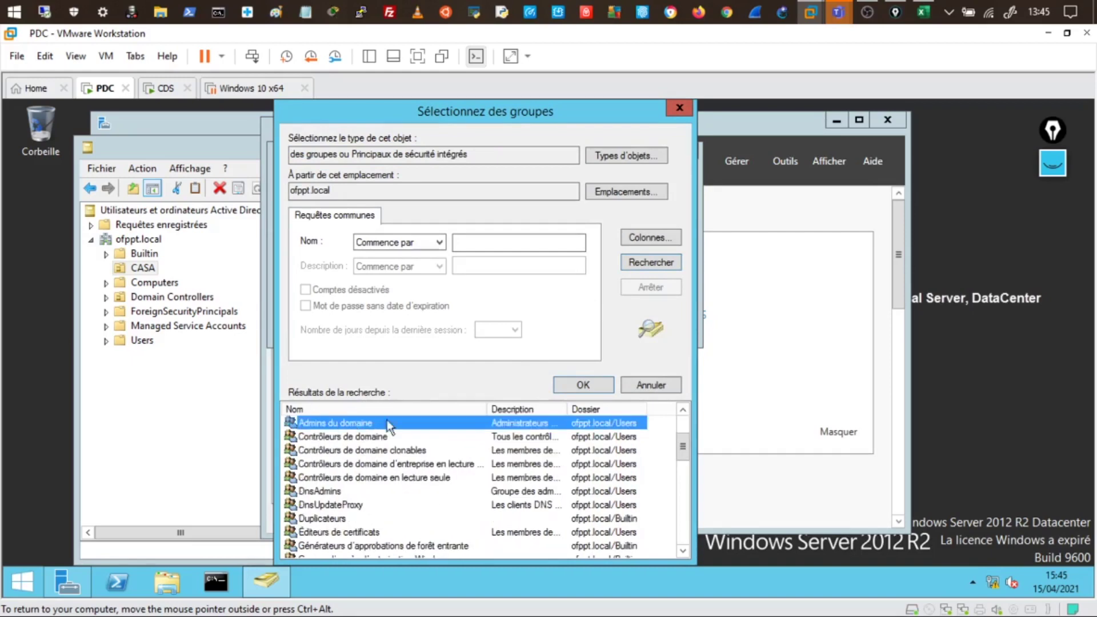
{"action": "left_click", "coordinate": [596, 385]}
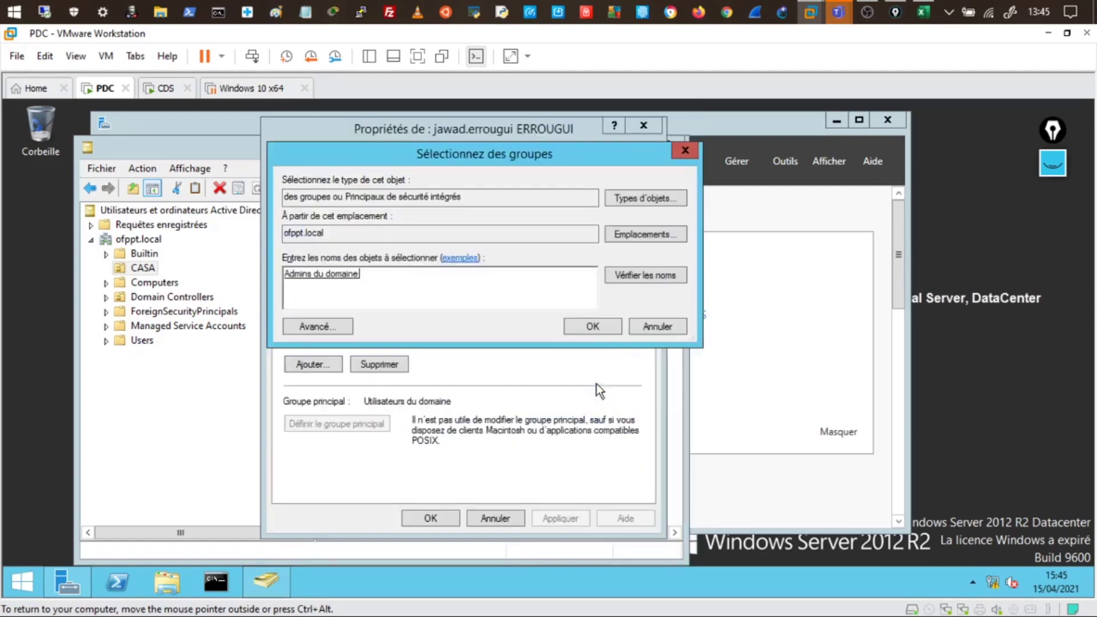
{"action": "left_click", "coordinate": [591, 327]}
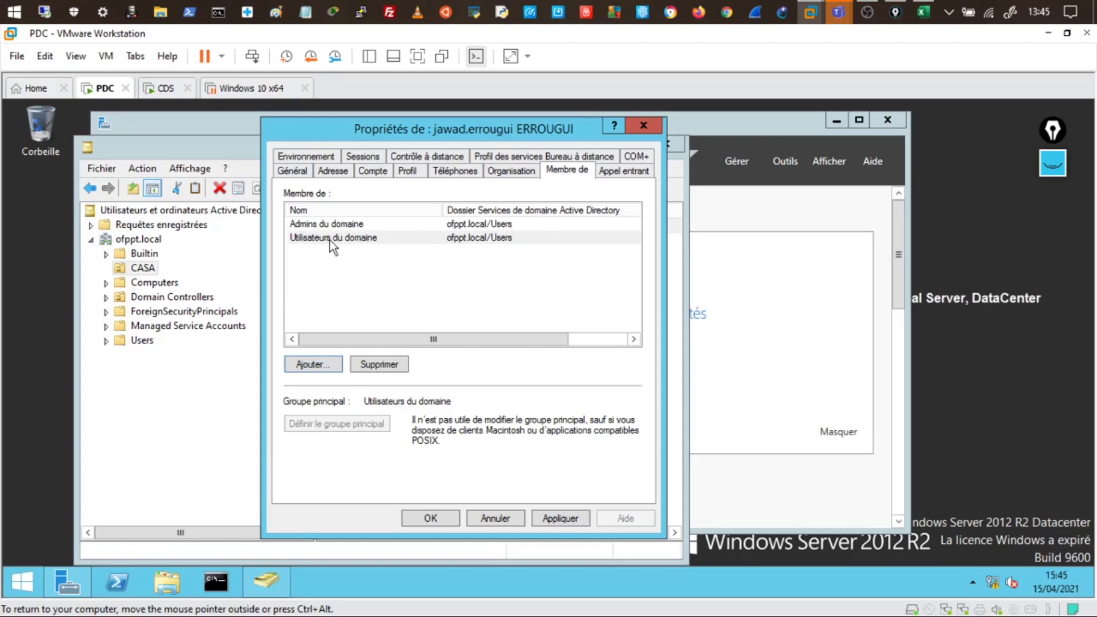
{"action": "left_click", "coordinate": [321, 226]}
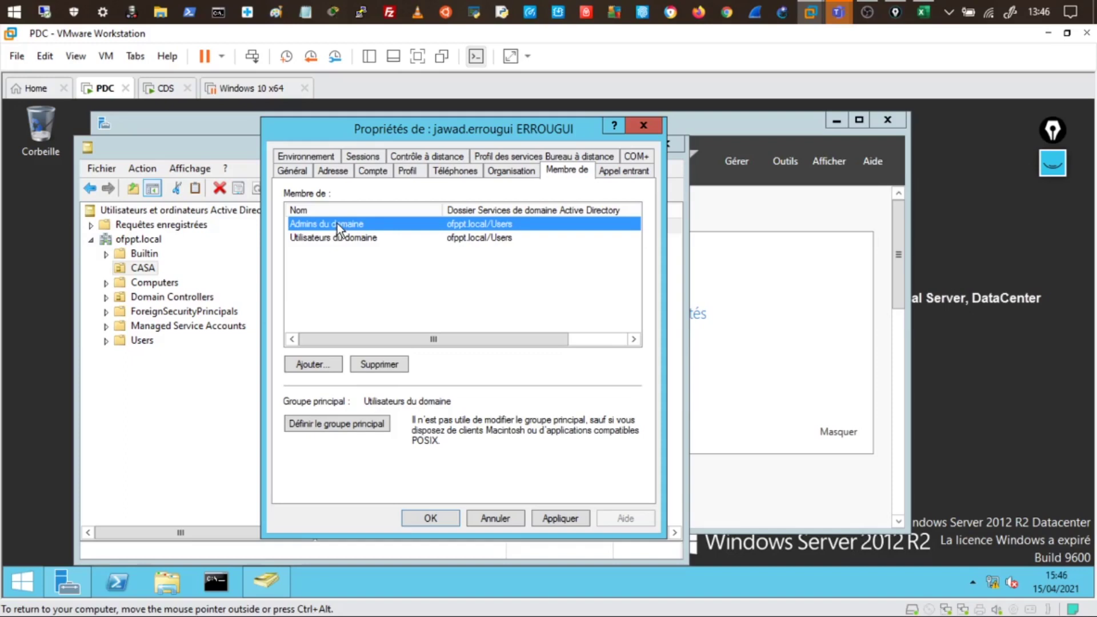
{"action": "left_click", "coordinate": [547, 519]}
{"action": "left_click", "coordinate": [457, 520]}
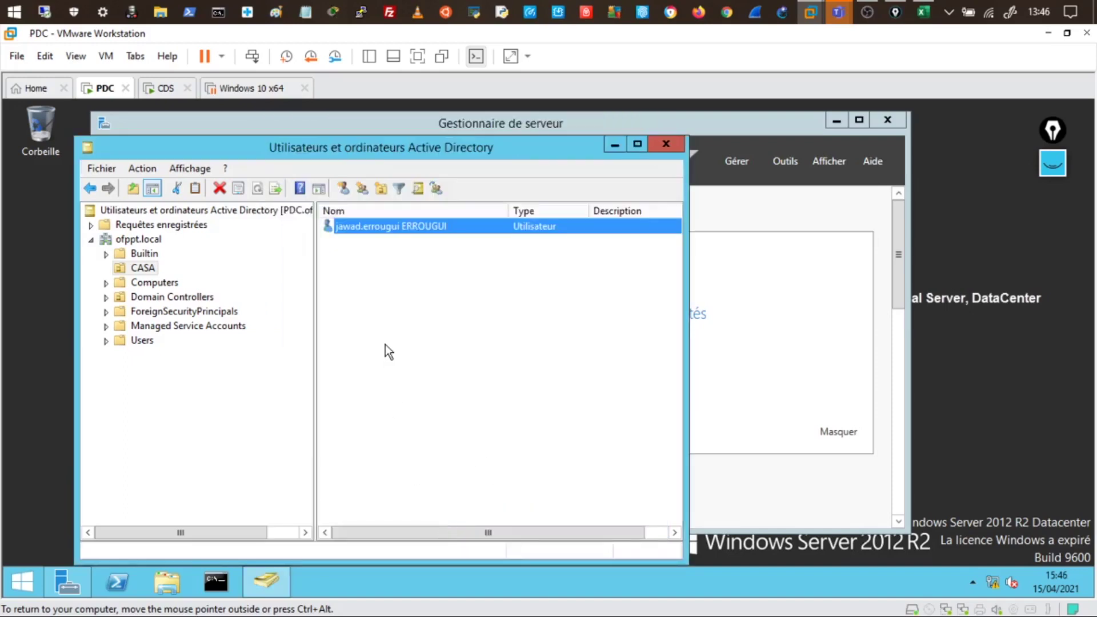
Select the Administrateur account in the Users container and bring up its context menu
{"action": "left_click", "coordinate": [143, 340]}
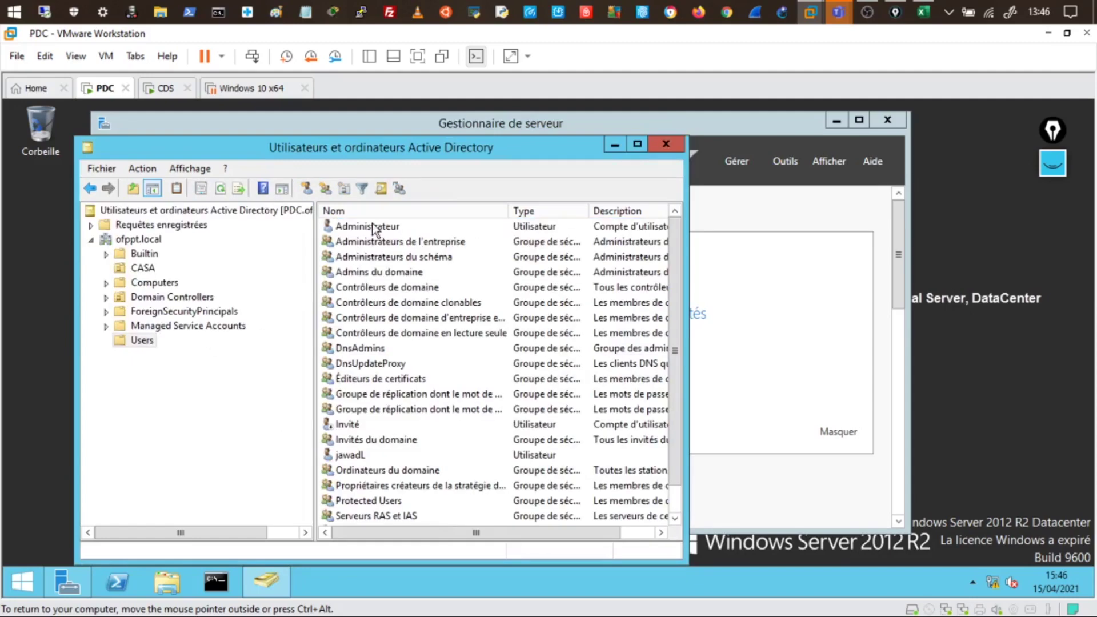
{"action": "left_click", "coordinate": [372, 226]}
{"action": "right_click", "coordinate": [373, 226]}
Show Administrateur's Membre de list, including Administrateurs de l'entreprise and Admins du domaine
{"action": "left_click", "coordinate": [424, 438]}
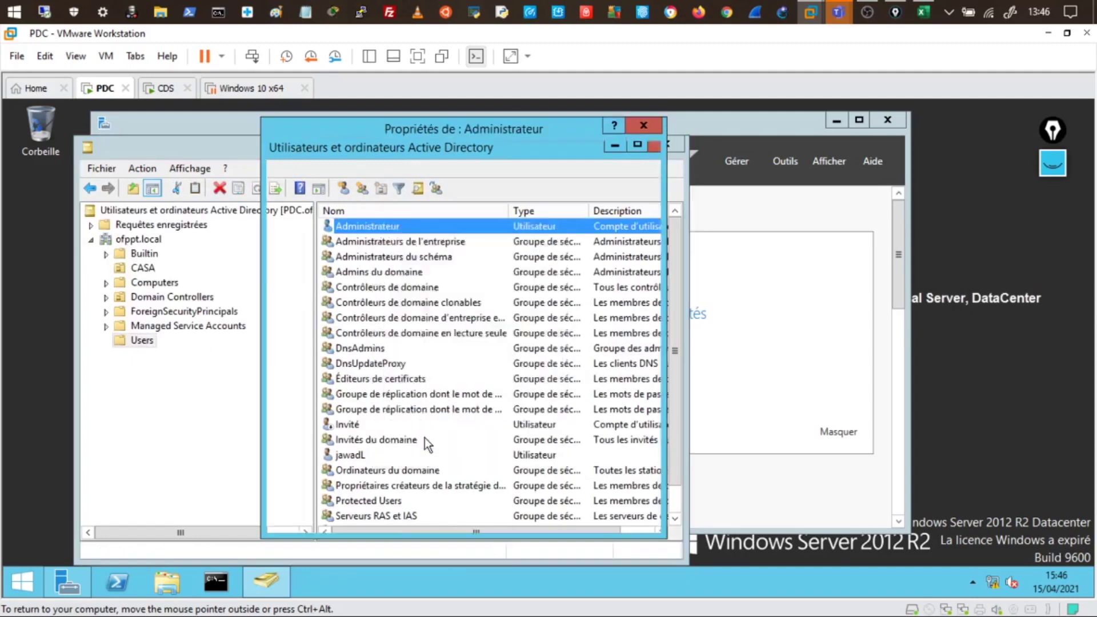
{"action": "left_click", "coordinate": [561, 170]}
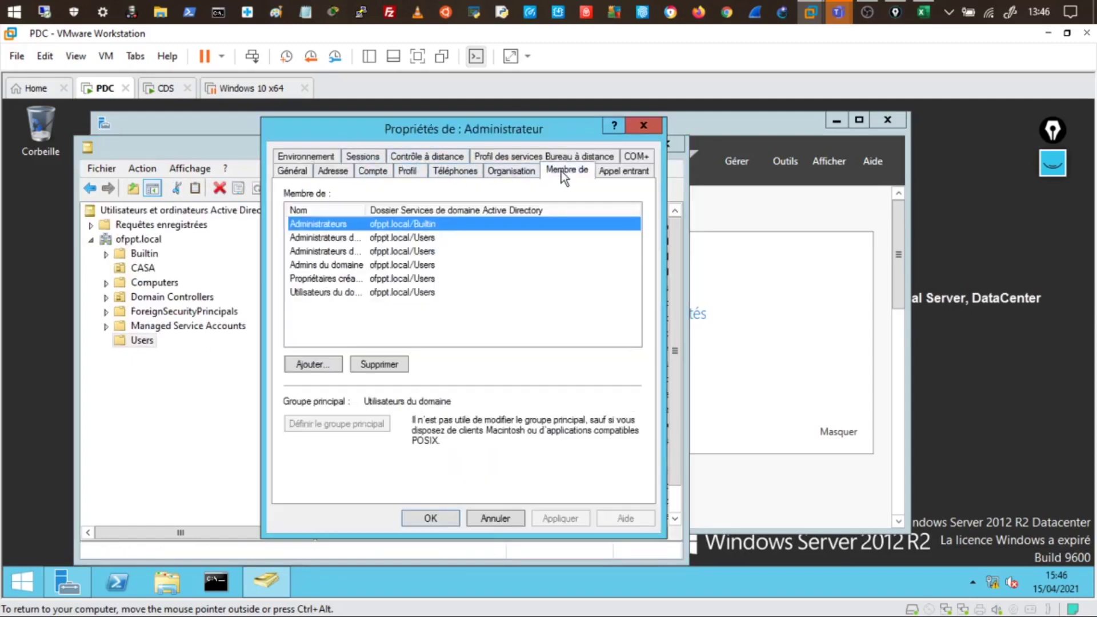
{"action": "left_click_drag", "start_coordinate": [367, 209], "coordinate": [461, 209]}
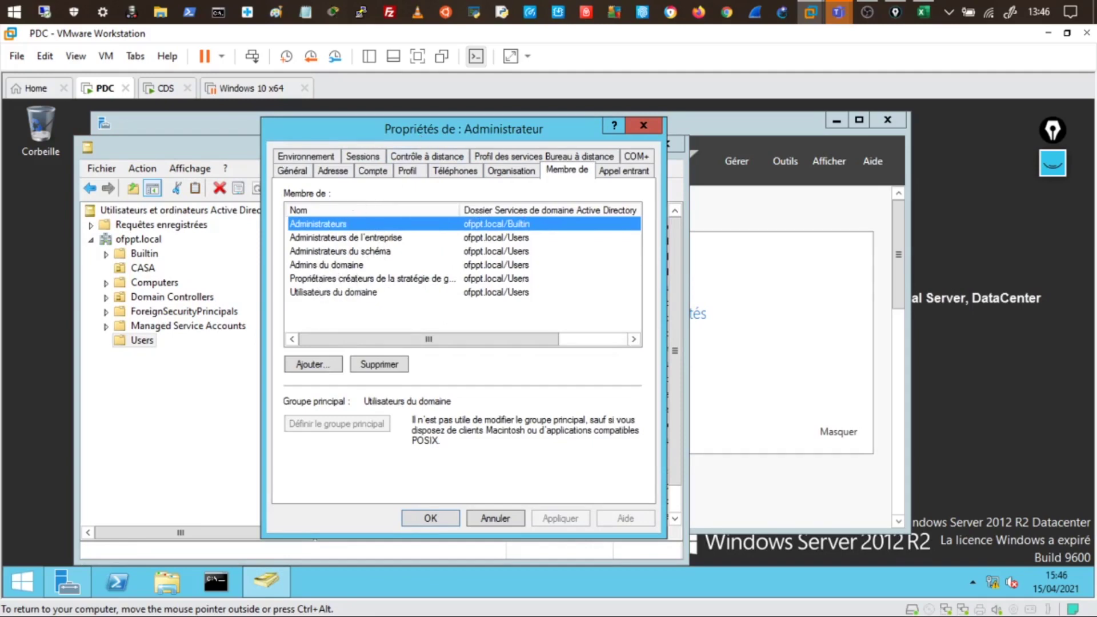
{"action": "left_click_drag", "start_coordinate": [354, 129], "coordinate": [410, 353]}
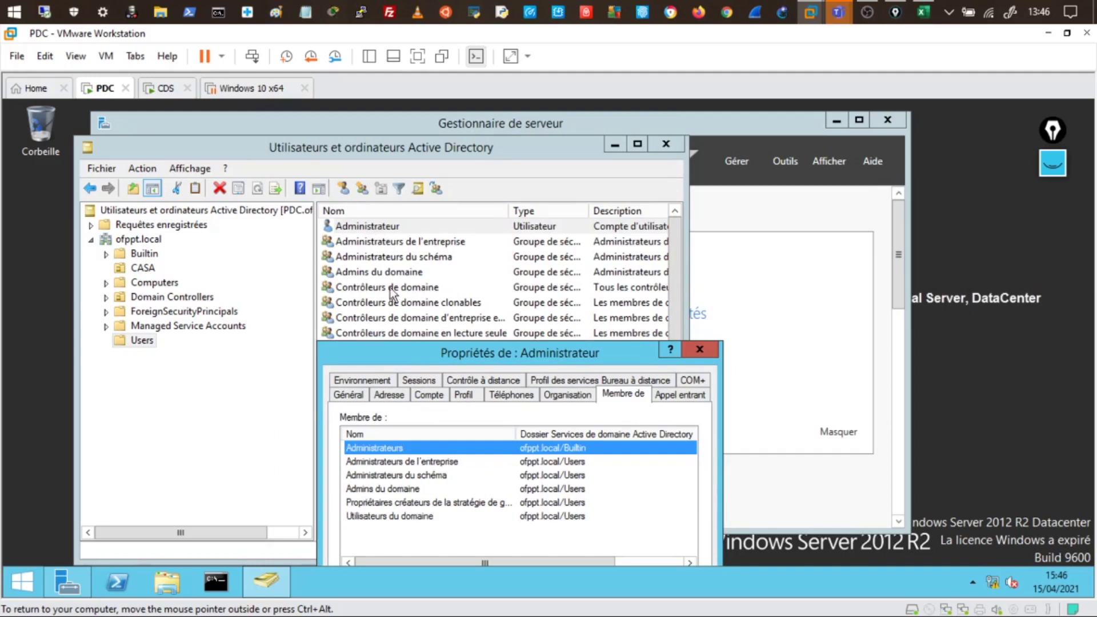
{"action": "left_click", "coordinate": [402, 463]}
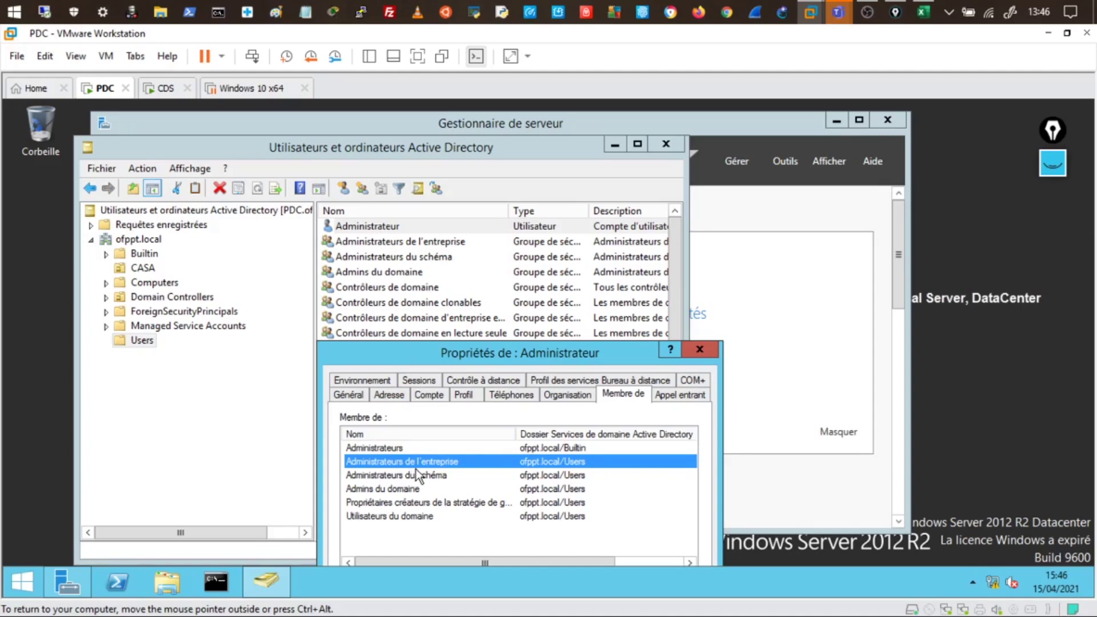
Cancel the accidental rename of Administrateur and browse the CASA unit and Users container
{"action": "left_click", "coordinate": [378, 228]}
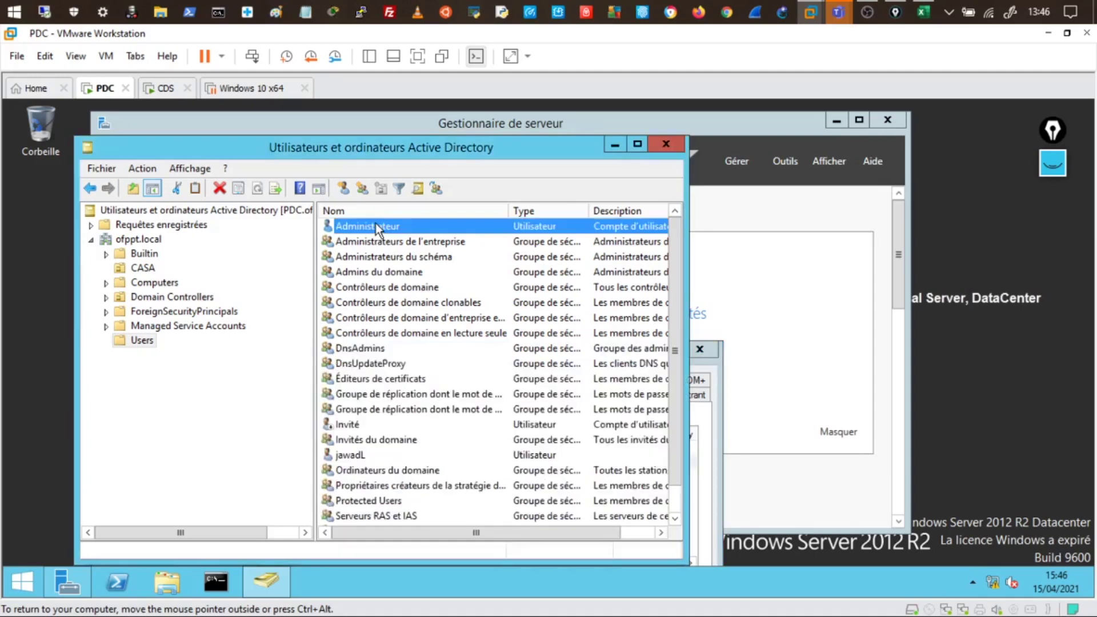
{"action": "key", "text": "Escape"}
{"action": "left_click", "coordinate": [149, 270]}
{"action": "left_click", "coordinate": [377, 226]}
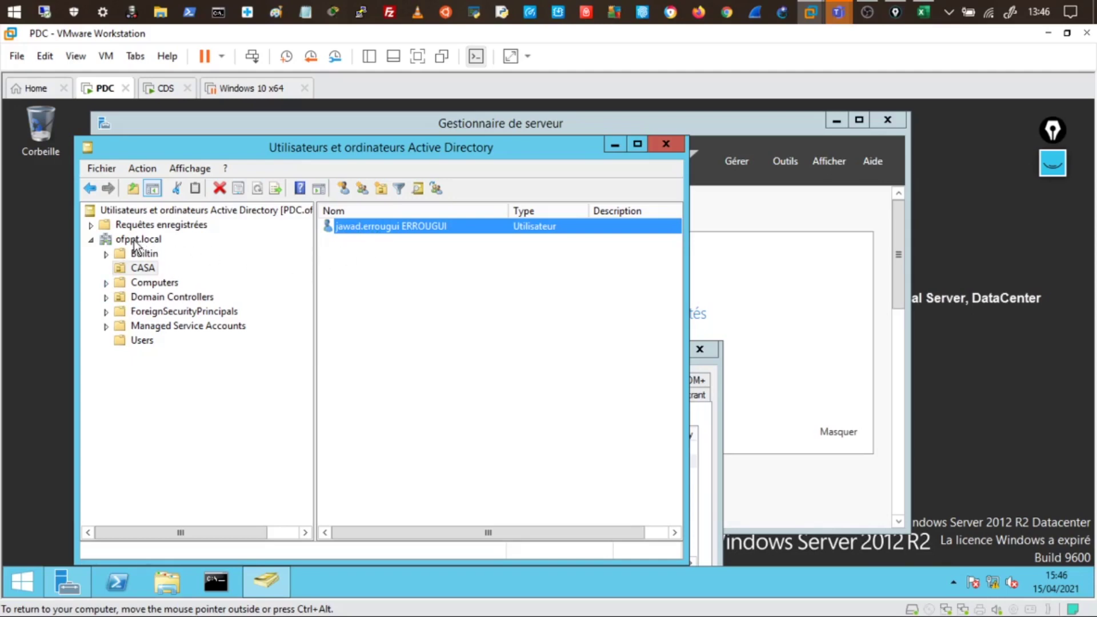
{"action": "left_click", "coordinate": [150, 341]}
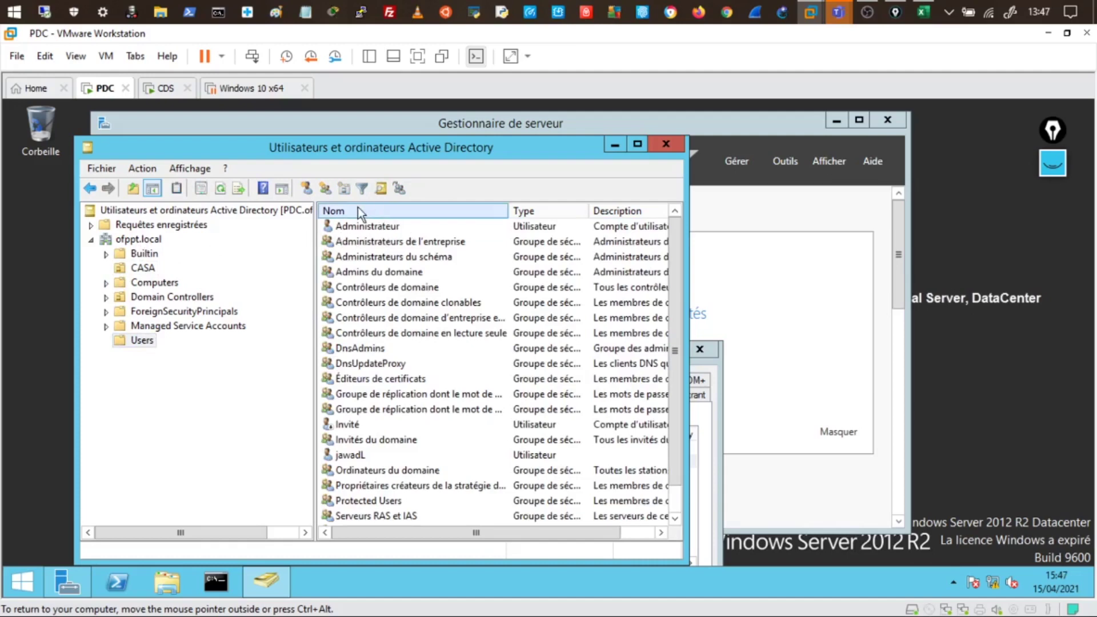
Close the Administrateur properties dialog and switch to the CDS virtual machine
{"action": "left_click", "coordinate": [663, 143]}
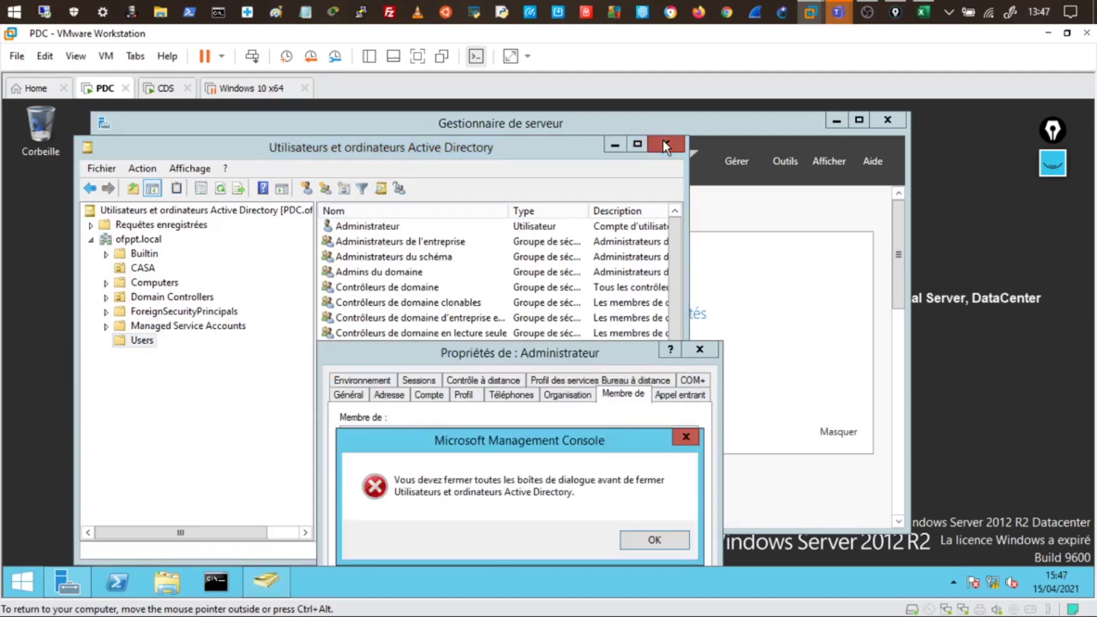
{"action": "left_click", "coordinate": [663, 543]}
{"action": "left_click_drag", "start_coordinate": [639, 353], "coordinate": [555, 130]}
{"action": "left_click", "coordinate": [522, 512]}
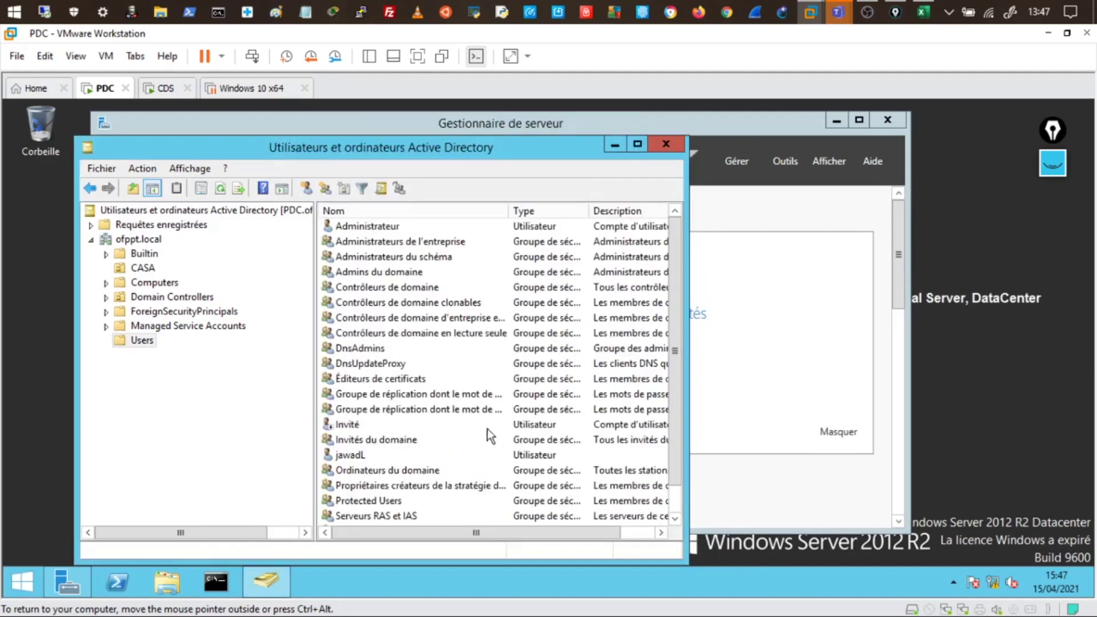
{"action": "left_click", "coordinate": [448, 405]}
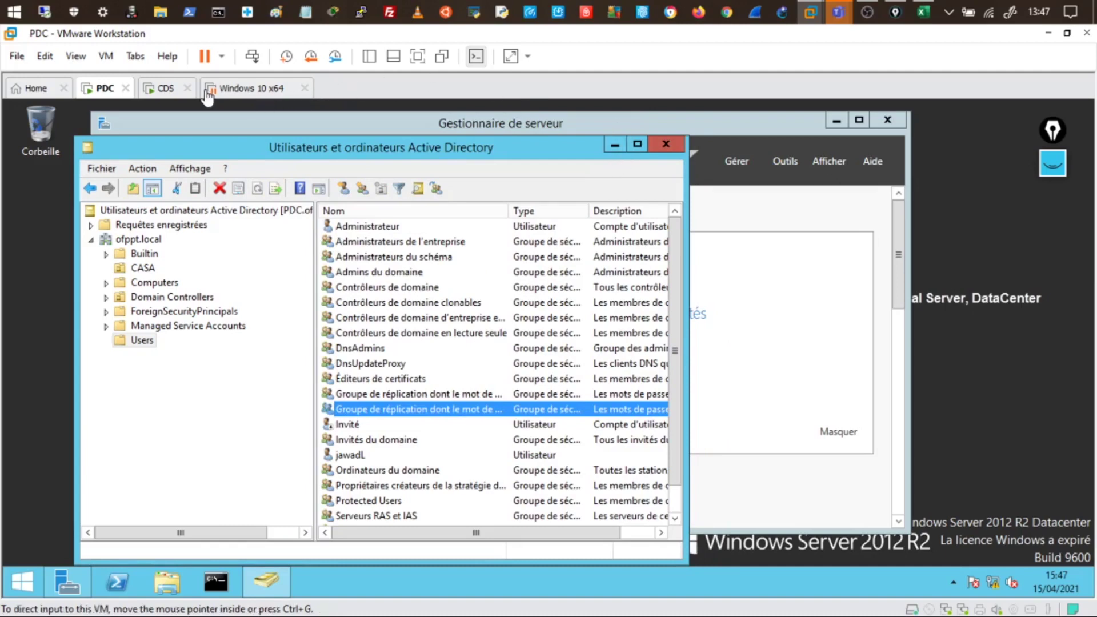
{"action": "left_click", "coordinate": [167, 90]}
Enter the domain account's username and password, retry Suivant, then reopen the credentials prompt after the error
{"action": "left_click", "coordinate": [392, 341]}
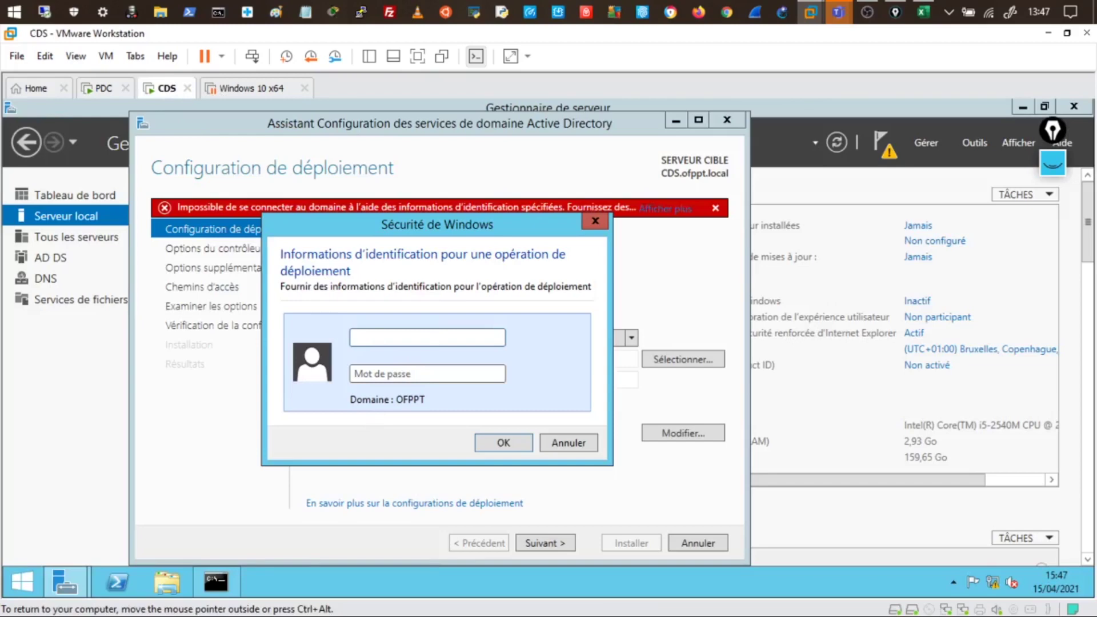
{"action": "left_click", "coordinate": [408, 377]}
{"action": "type", "text": "••••••"}
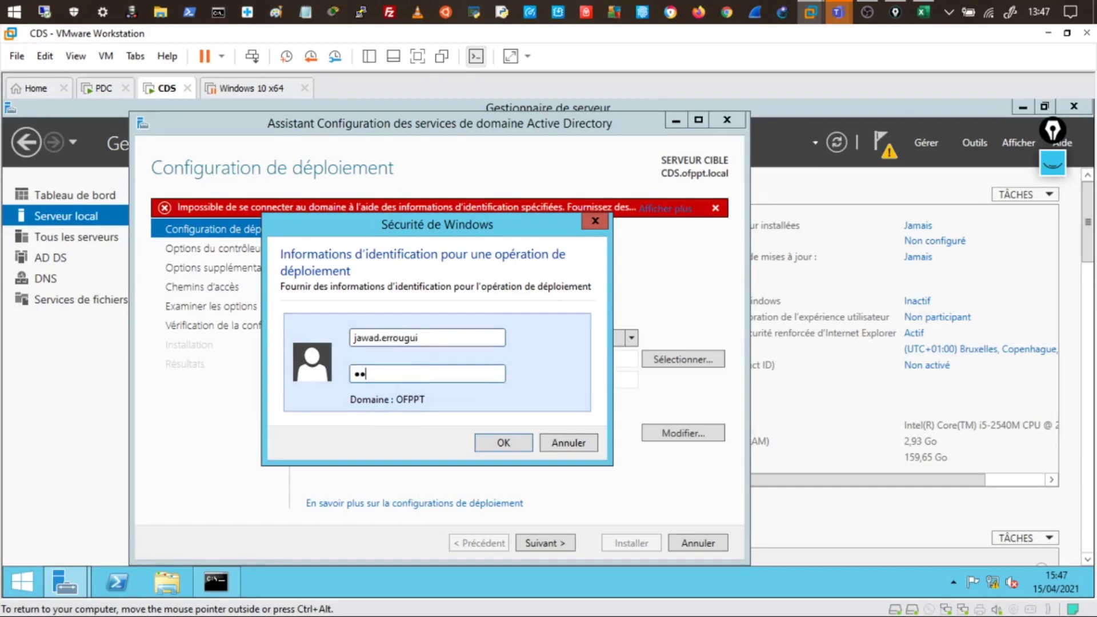
{"action": "type", "text": "••"}
{"action": "left_click", "coordinate": [514, 450]}
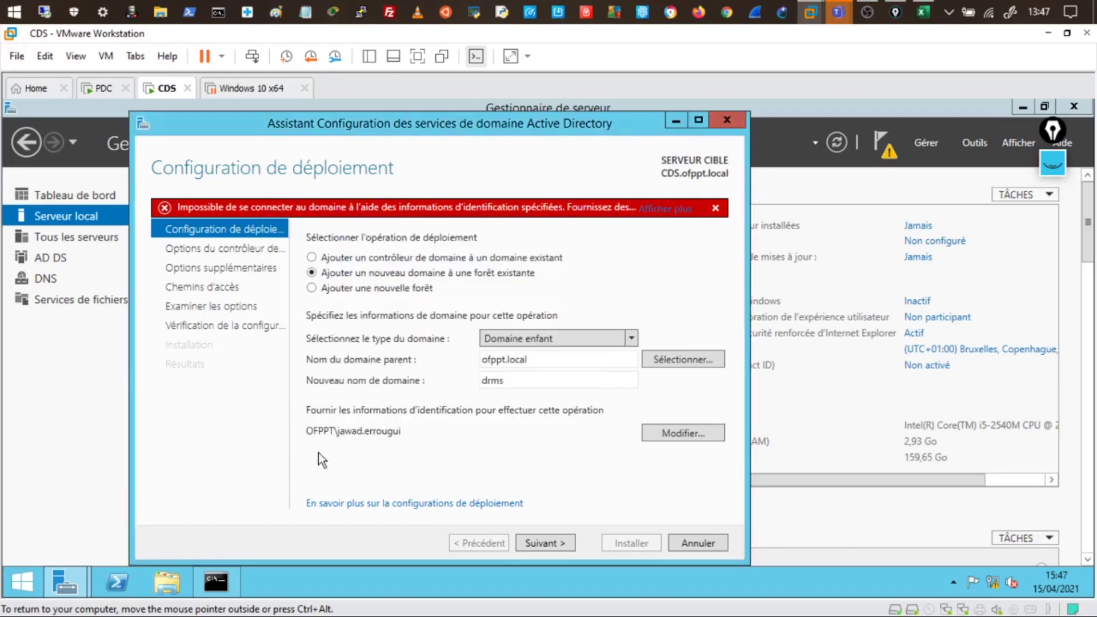
{"action": "left_click", "coordinate": [541, 545]}
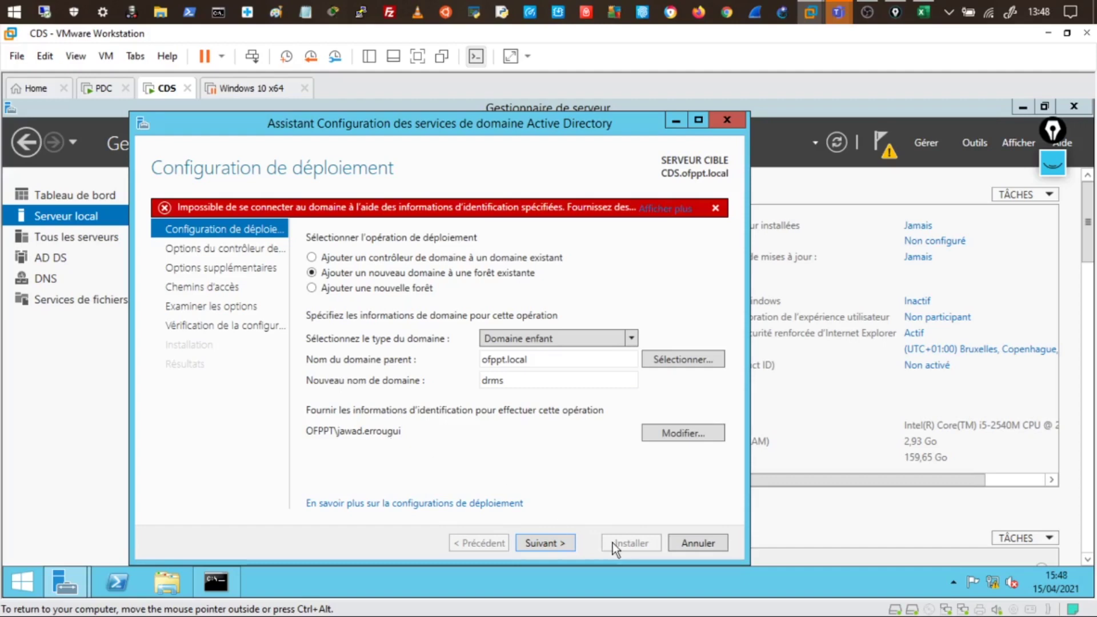
{"action": "left_click", "coordinate": [686, 432]}
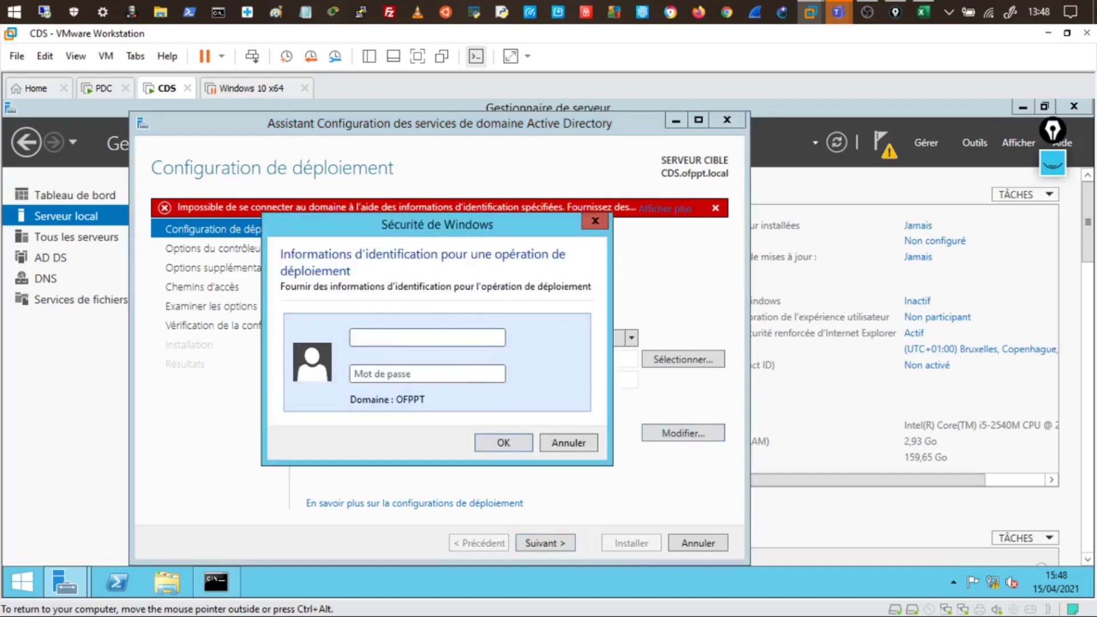
Authenticate as OFPPT\Administrateur with its password and advance to the domain controller options page
{"action": "type", "text": "Administrateur"}
{"action": "key", "text": "Tab"}
{"action": "type", "text": "•"}
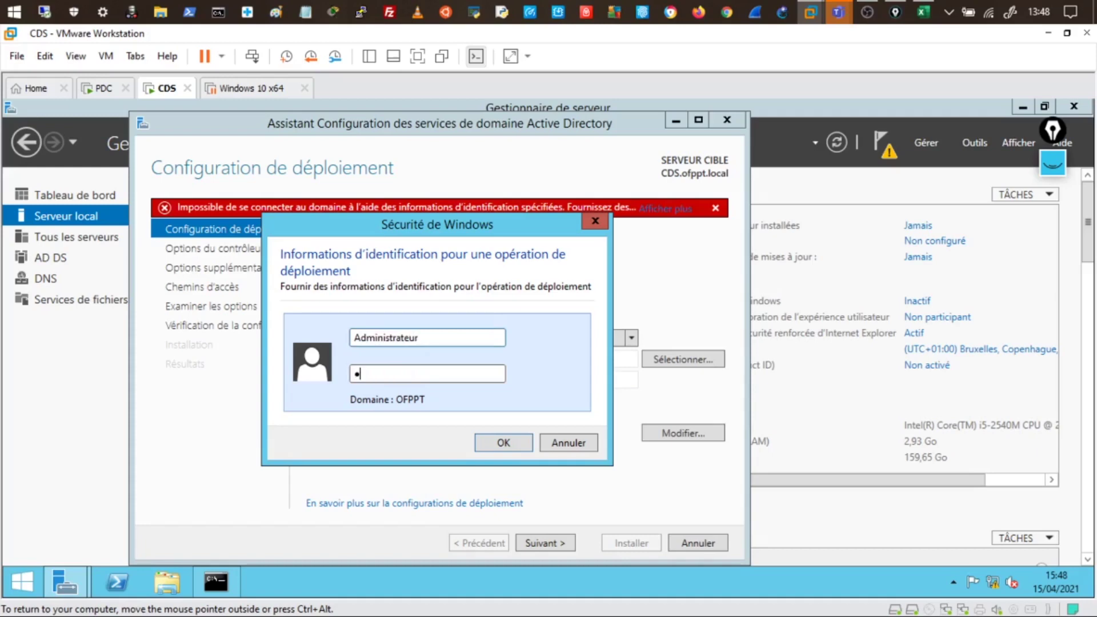
{"action": "type", "text": "••••••••"}
{"action": "left_click", "coordinate": [502, 443]}
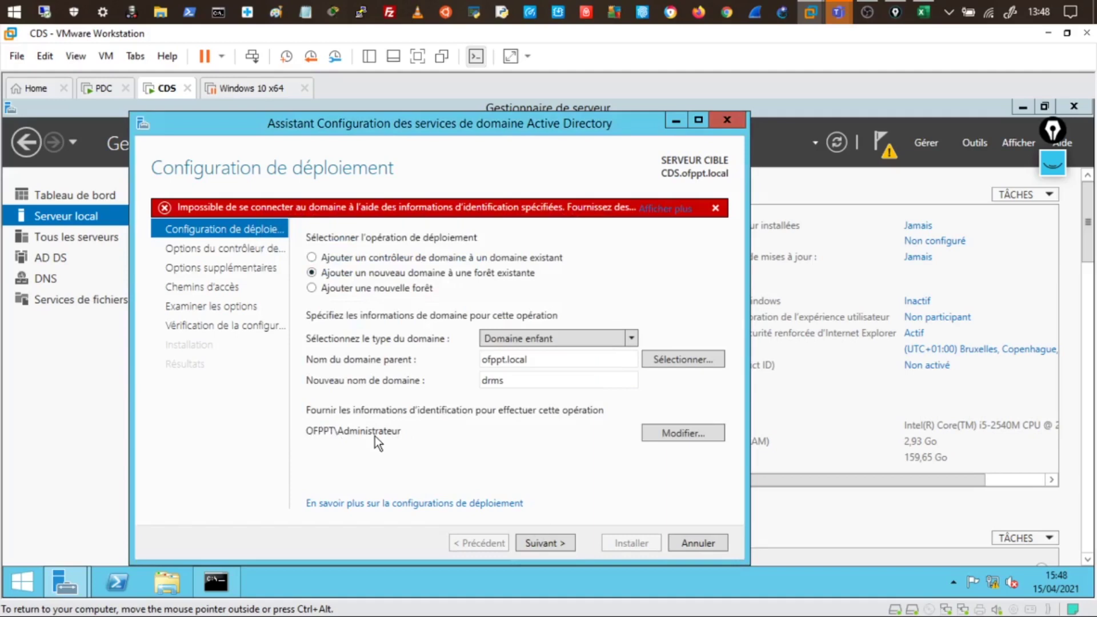
{"action": "left_click", "coordinate": [540, 542]}
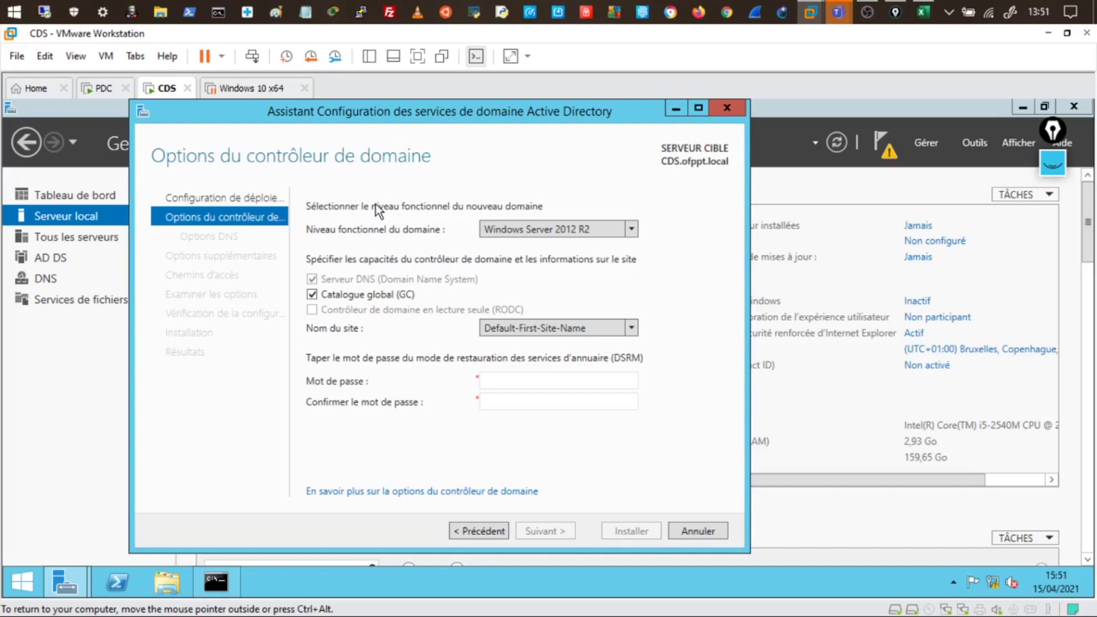
Keep Windows Server 2012 R2 as the domain functional level and bring up the on-screen drawing tools
{"action": "left_click", "coordinate": [632, 231]}
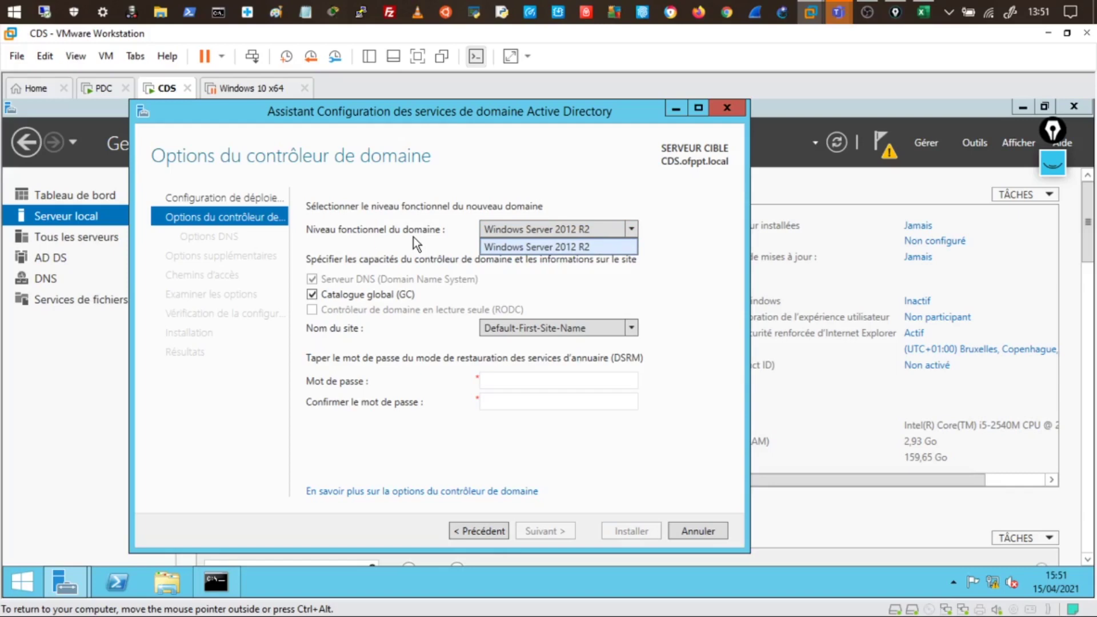
{"action": "left_click", "coordinate": [398, 217]}
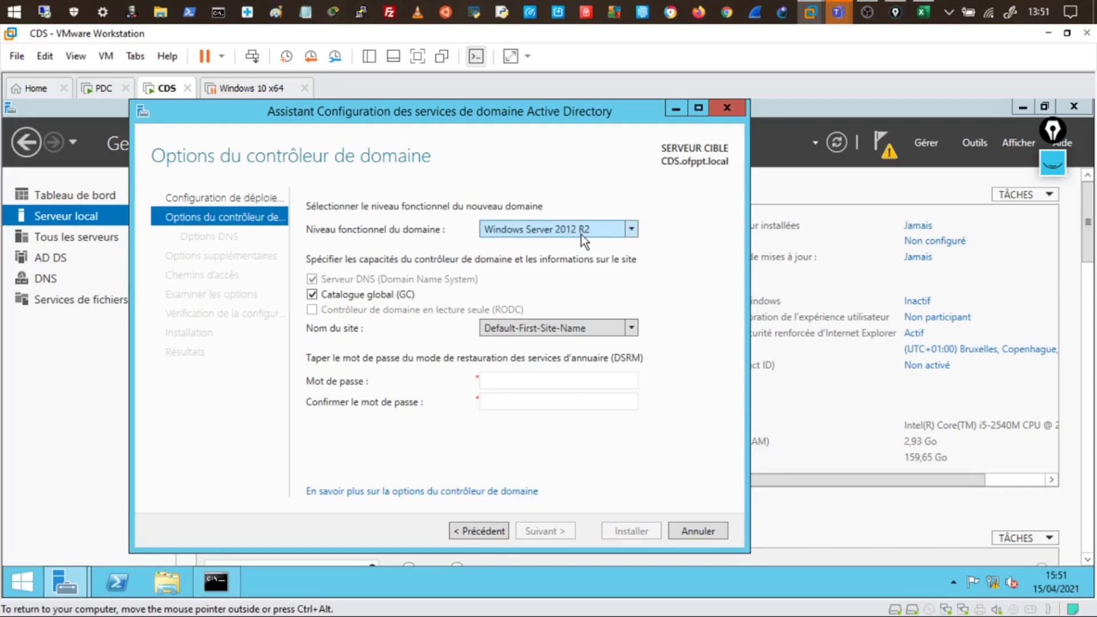
{"action": "left_click", "coordinate": [632, 229]}
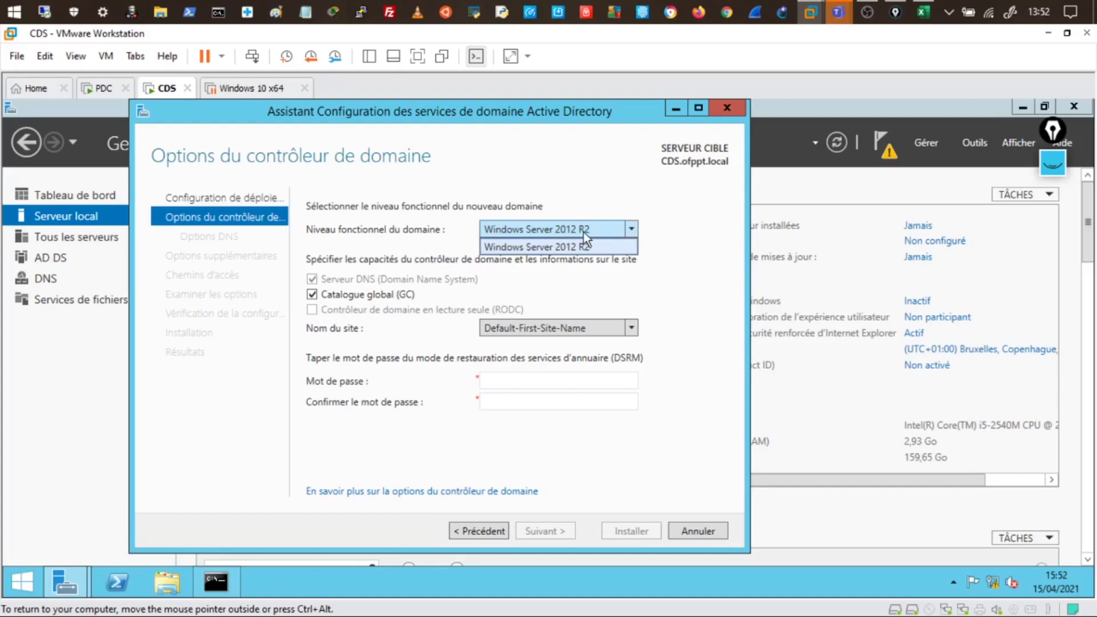
{"action": "left_click", "coordinate": [516, 302]}
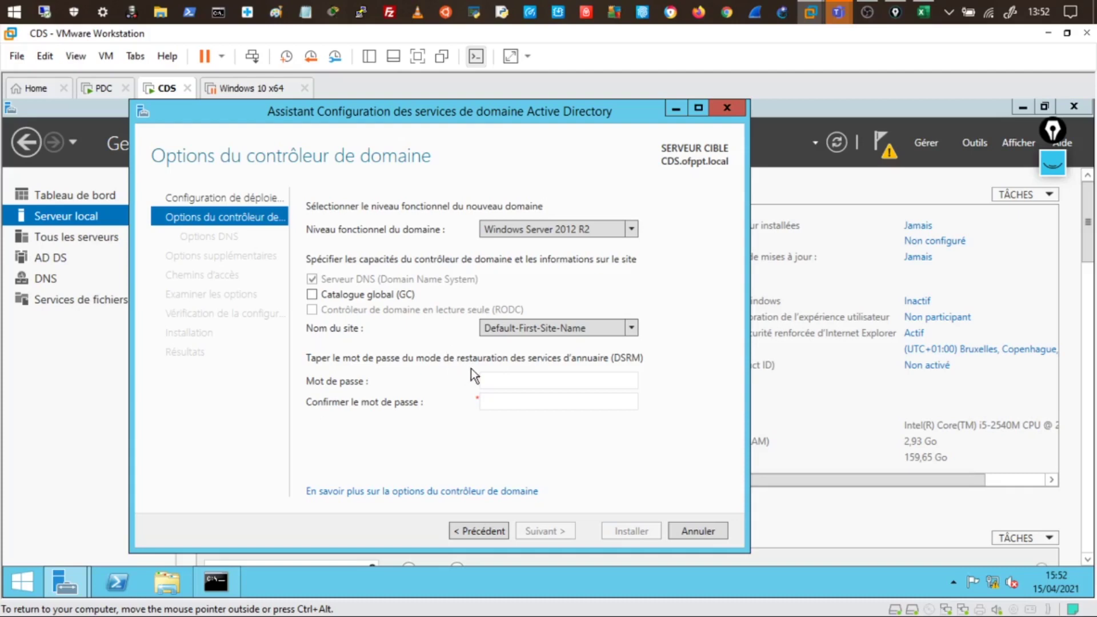
{"action": "left_click", "coordinate": [1053, 163]}
{"action": "mouse_move", "coordinate": [1050, 245]}
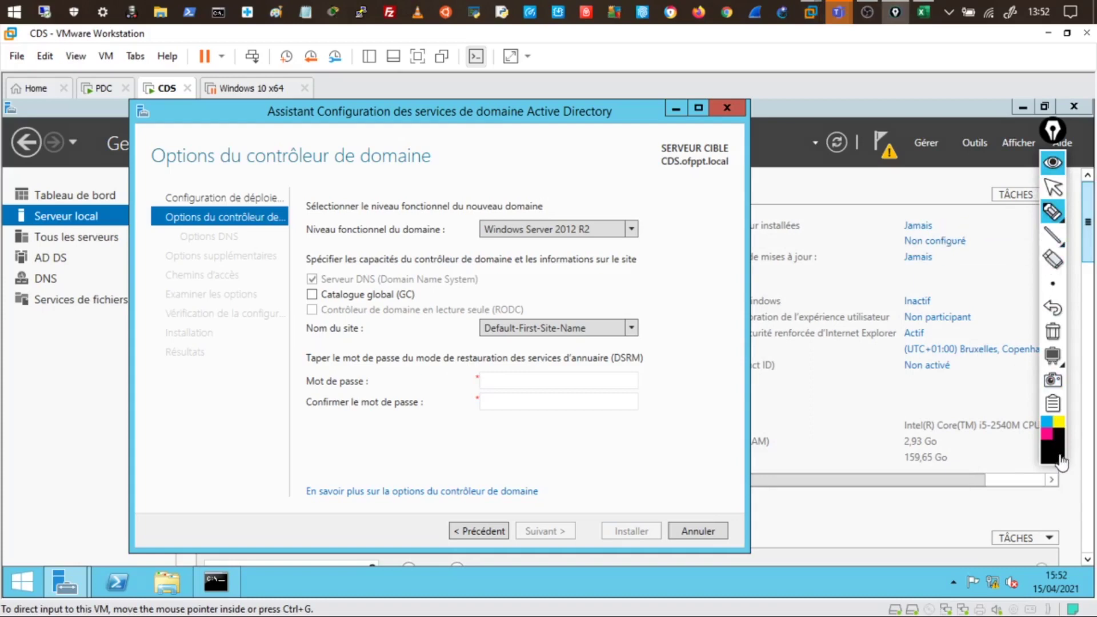
{"action": "mouse_move", "coordinate": [1056, 451]}
{"action": "mouse_move", "coordinate": [495, 448]}
{"action": "left_mouse_down"}
{"action": "mouse_move", "coordinate": [477, 447]}
{"action": "mouse_move", "coordinate": [598, 447]}
{"action": "mouse_move", "coordinate": [642, 433]}
{"action": "mouse_move", "coordinate": [684, 443]}
{"action": "left_mouse_up"}
{"action": "left_click_drag", "start_coordinate": [493, 473], "coordinate": [476, 475]}
{"action": "left_click_drag", "start_coordinate": [538, 469], "coordinate": [549, 475]}
{"action": "mouse_move", "coordinate": [638, 475]}
{"action": "left_mouse_down"}
{"action": "mouse_move", "coordinate": [651, 464]}
{"action": "mouse_move", "coordinate": [665, 473]}
{"action": "left_mouse_up"}
{"action": "left_click_drag", "start_coordinate": [676, 461], "coordinate": [670, 474]}
{"action": "mouse_move", "coordinate": [494, 503]}
{"action": "left_mouse_down"}
{"action": "mouse_move", "coordinate": [481, 504]}
{"action": "mouse_move", "coordinate": [536, 504]}
{"action": "left_mouse_up"}
{"action": "left_click_drag", "start_coordinate": [556, 497], "coordinate": [552, 504]}
{"action": "mouse_move", "coordinate": [625, 495]}
{"action": "left_mouse_down"}
{"action": "mouse_move", "coordinate": [629, 505]}
{"action": "mouse_move", "coordinate": [638, 497]}
{"action": "left_mouse_up"}
{"action": "mouse_move", "coordinate": [648, 494]}
{"action": "left_mouse_down"}
{"action": "mouse_move", "coordinate": [646, 504]}
{"action": "mouse_move", "coordinate": [674, 505]}
{"action": "mouse_move", "coordinate": [798, 491]}
{"action": "left_mouse_up"}
{"action": "mouse_move", "coordinate": [803, 484]}
{"action": "left_mouse_down"}
{"action": "mouse_move", "coordinate": [805, 497]}
{"action": "mouse_move", "coordinate": [846, 491]}
{"action": "left_mouse_up"}
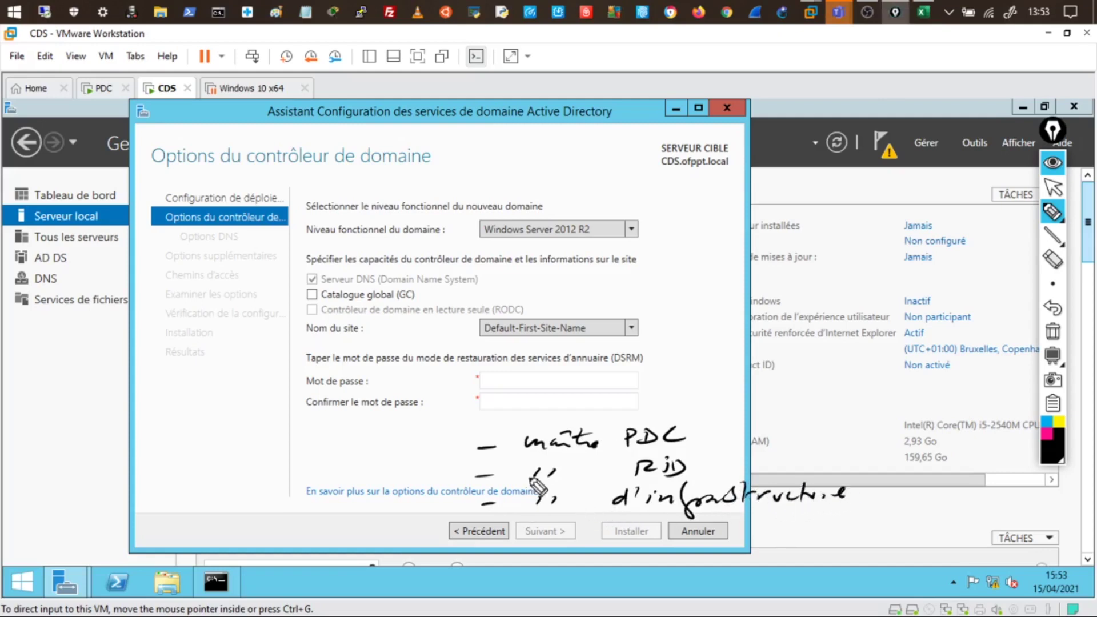
{"action": "left_click_drag", "start_coordinate": [534, 433], "coordinate": [537, 521]}
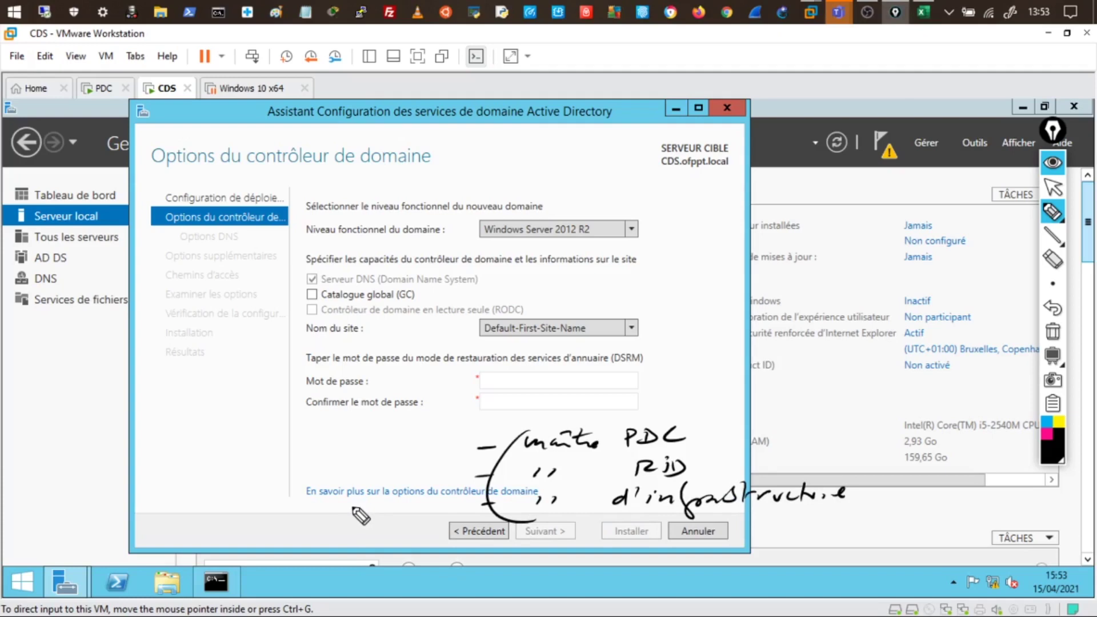
{"action": "left_click_drag", "start_coordinate": [528, 434], "coordinate": [531, 517]}
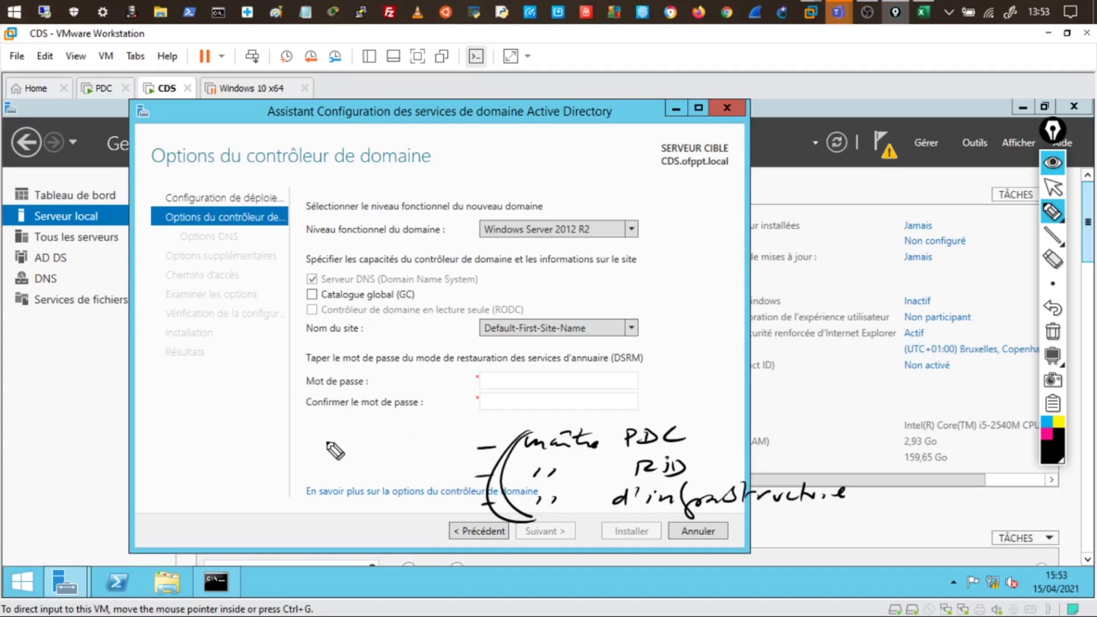
{"action": "left_click_drag", "start_coordinate": [495, 435], "coordinate": [480, 502]}
{"action": "left_click_drag", "start_coordinate": [375, 454], "coordinate": [394, 451]}
{"action": "mouse_move", "coordinate": [386, 443]}
{"action": "left_mouse_down"}
{"action": "mouse_move", "coordinate": [394, 461]}
{"action": "mouse_move", "coordinate": [416, 442]}
{"action": "mouse_move", "coordinate": [404, 423]}
{"action": "mouse_move", "coordinate": [430, 448]}
{"action": "left_mouse_up"}
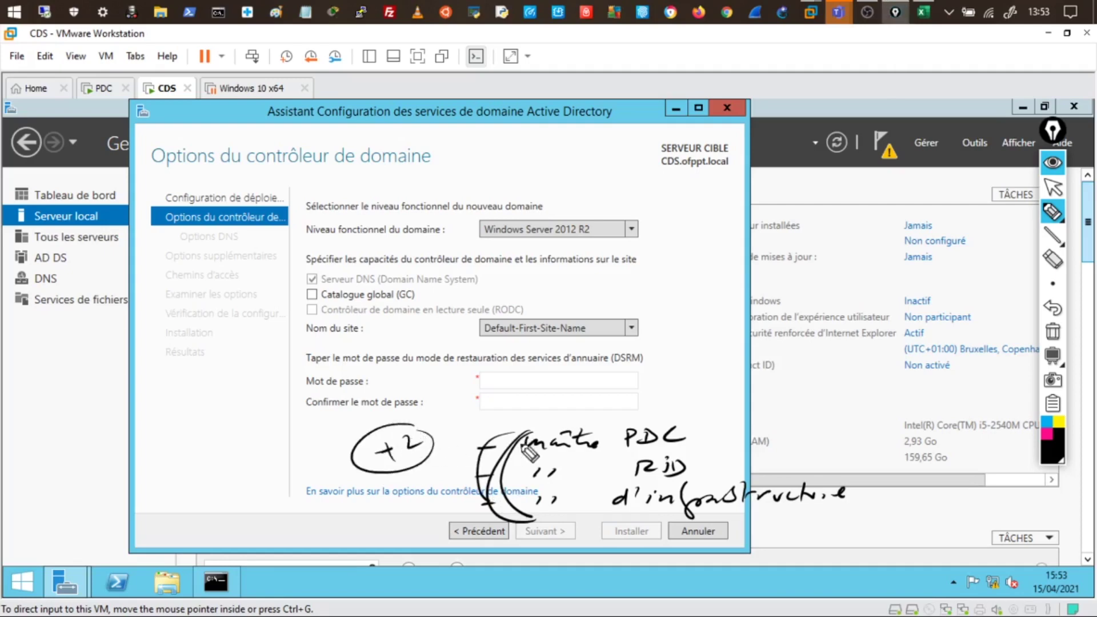
{"action": "mouse_move", "coordinate": [540, 444]}
{"action": "left_mouse_down"}
{"action": "mouse_move", "coordinate": [531, 534]}
{"action": "mouse_move", "coordinate": [513, 508]}
{"action": "left_mouse_up"}
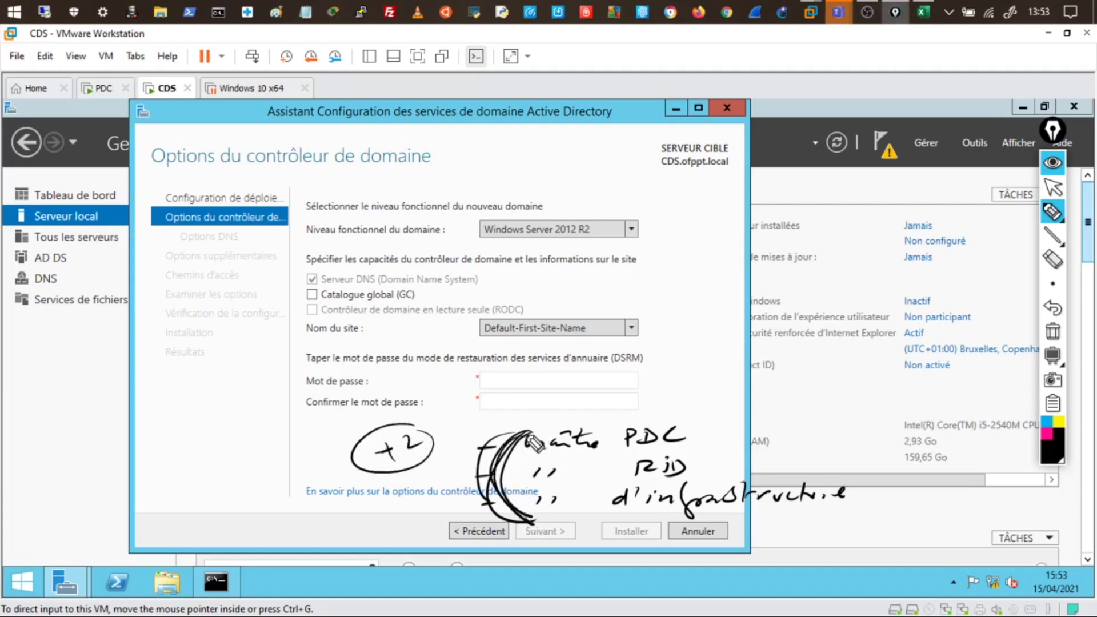
{"action": "left_click_drag", "start_coordinate": [427, 430], "coordinate": [441, 419]}
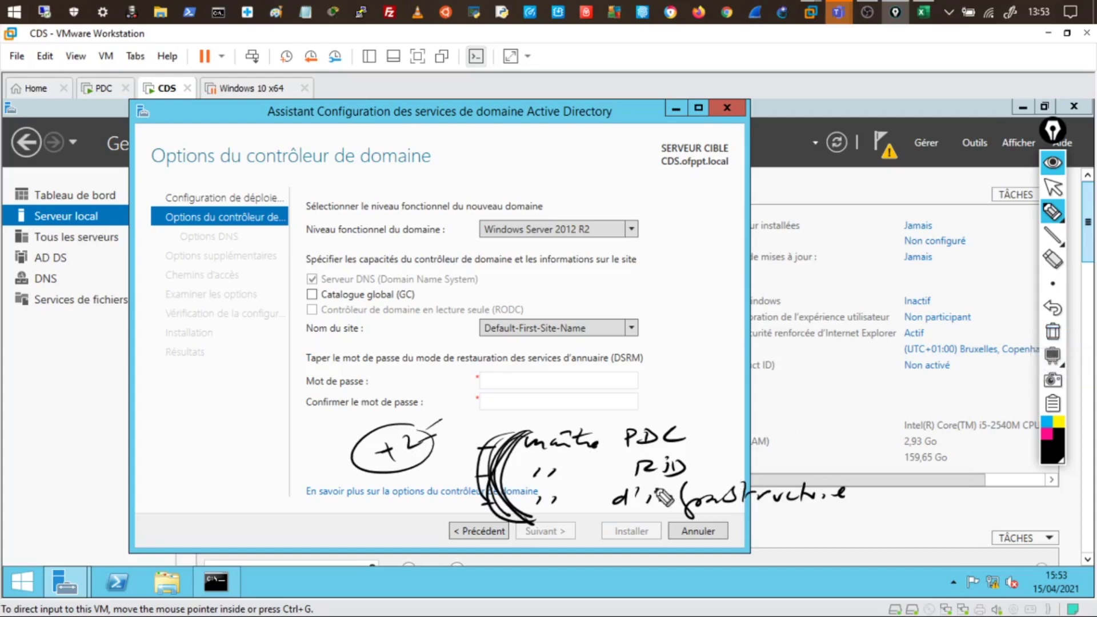
{"action": "mouse_move", "coordinate": [610, 487]}
{"action": "left_mouse_down"}
{"action": "mouse_move", "coordinate": [740, 474]}
{"action": "mouse_move", "coordinate": [863, 497]}
{"action": "mouse_move", "coordinate": [743, 522]}
{"action": "mouse_move", "coordinate": [611, 528]}
{"action": "mouse_move", "coordinate": [594, 495]}
{"action": "left_mouse_up"}
{"action": "left_click_drag", "start_coordinate": [307, 291], "coordinate": [320, 289]}
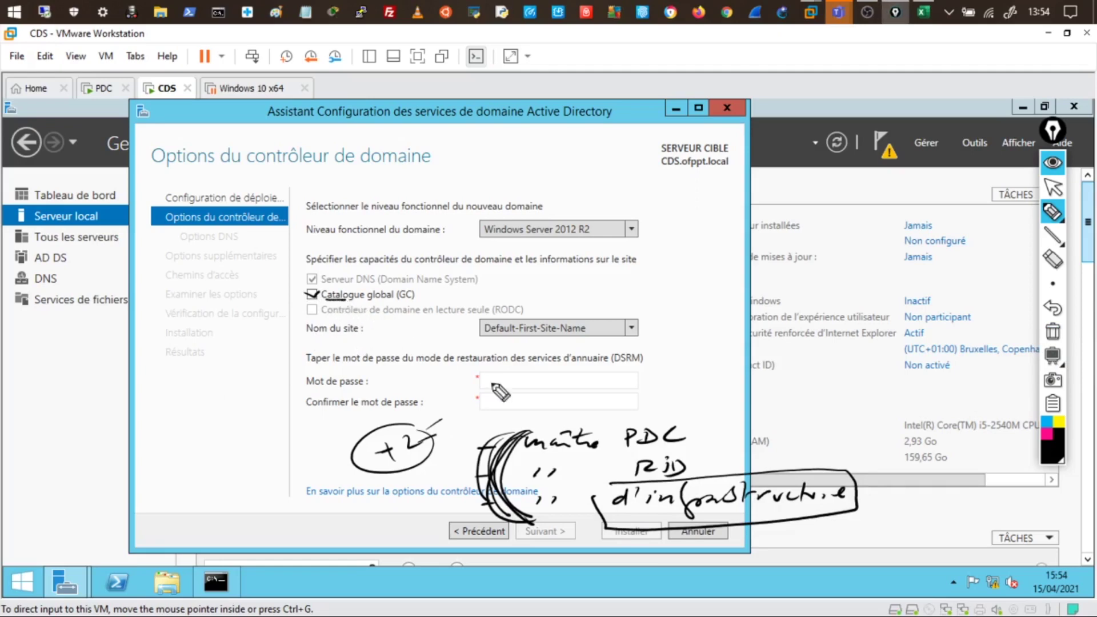
{"action": "left_click_drag", "start_coordinate": [627, 518], "coordinate": [650, 517]}
{"action": "mouse_move", "coordinate": [706, 476]}
{"action": "left_mouse_down"}
{"action": "mouse_move", "coordinate": [655, 522]}
{"action": "mouse_move", "coordinate": [696, 517]}
{"action": "left_mouse_up"}
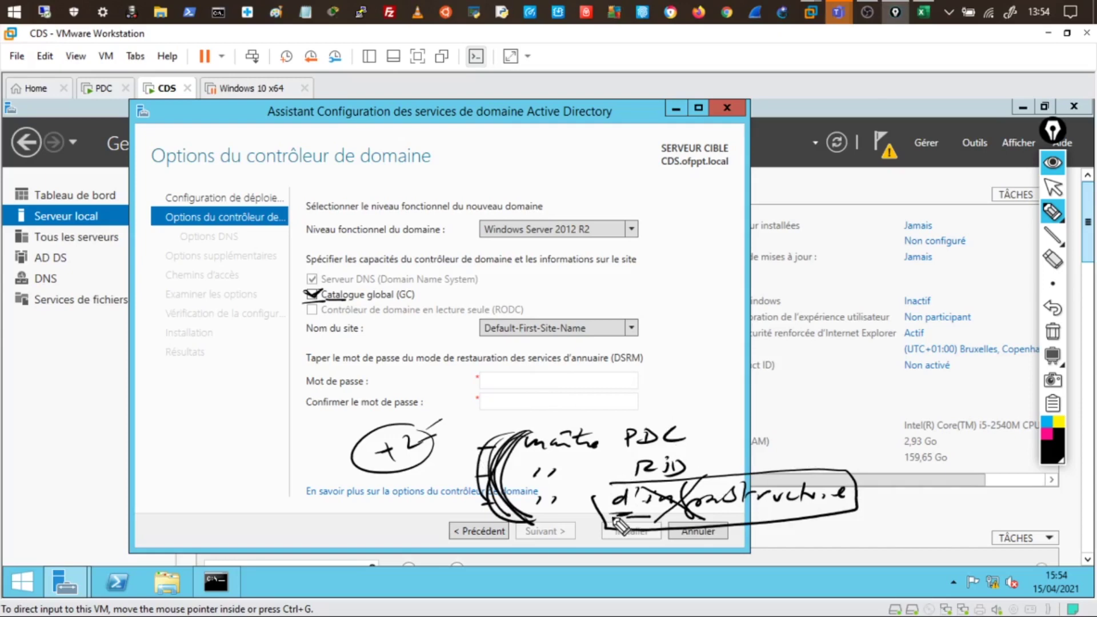
{"action": "left_click_drag", "start_coordinate": [334, 290], "coordinate": [283, 292]}
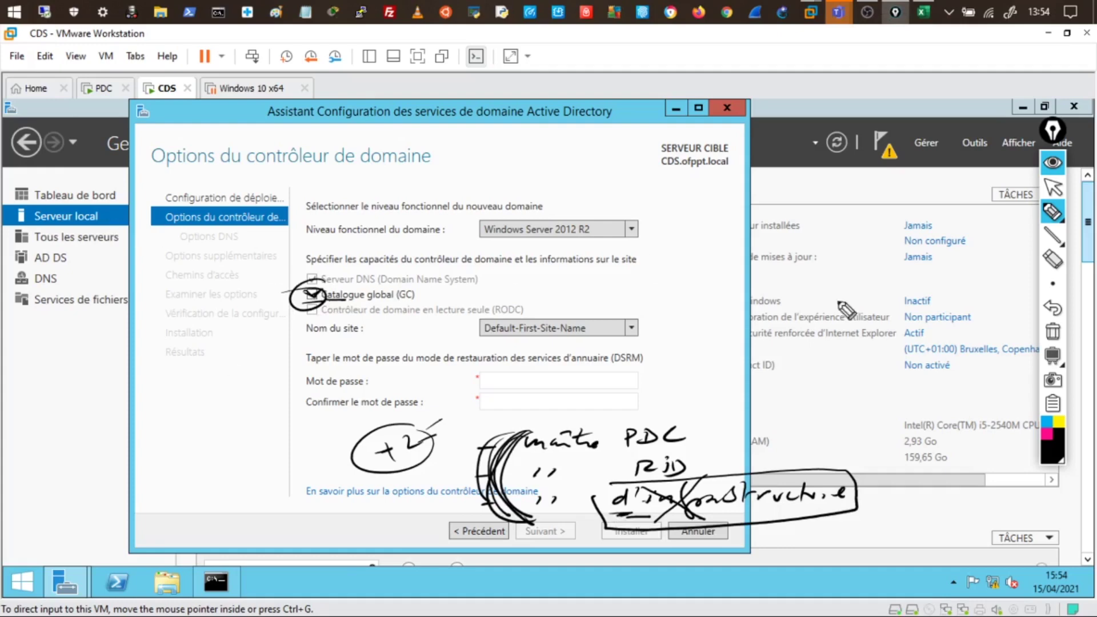
{"action": "left_click", "coordinate": [1055, 333]}
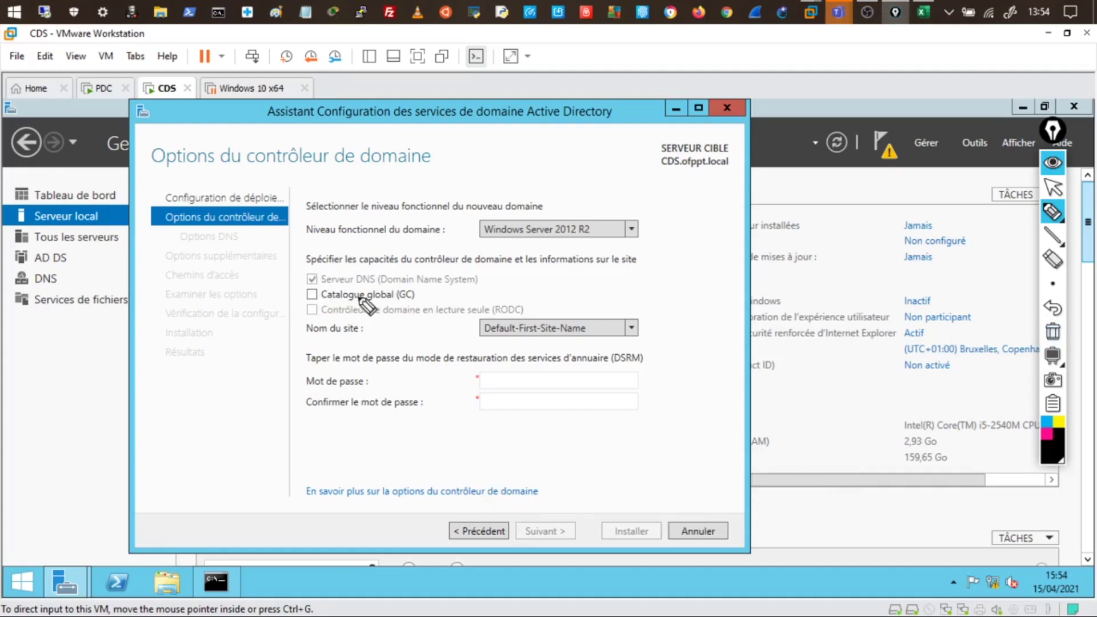
Put away the drawing tools and keep Default-First-Site-Name as the domain controller's site
{"action": "left_click", "coordinate": [1054, 165]}
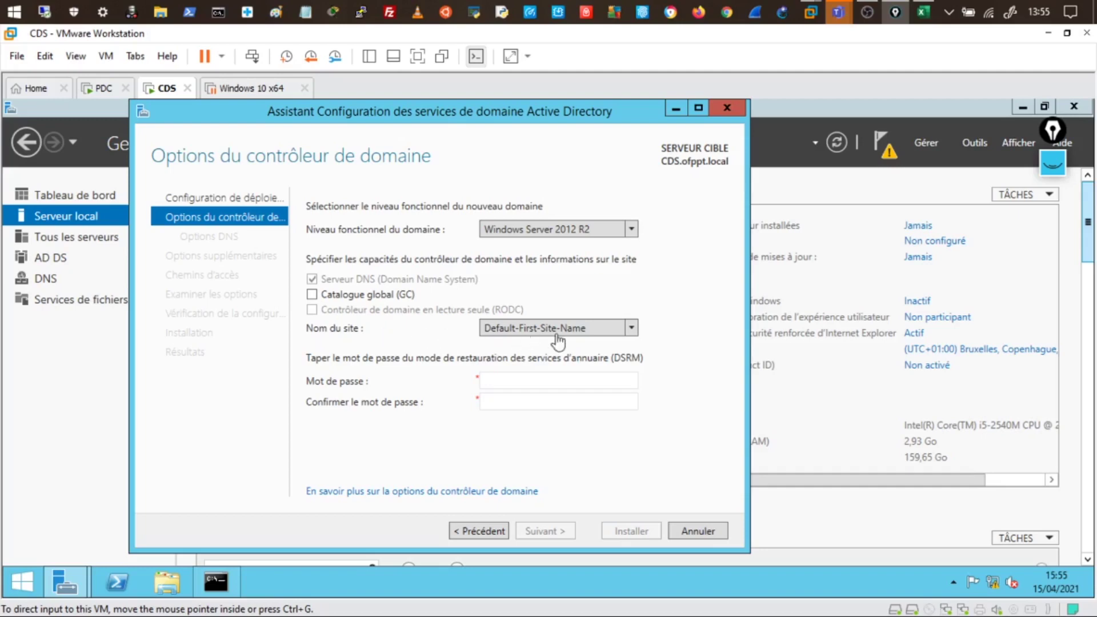
{"action": "left_click", "coordinate": [630, 329]}
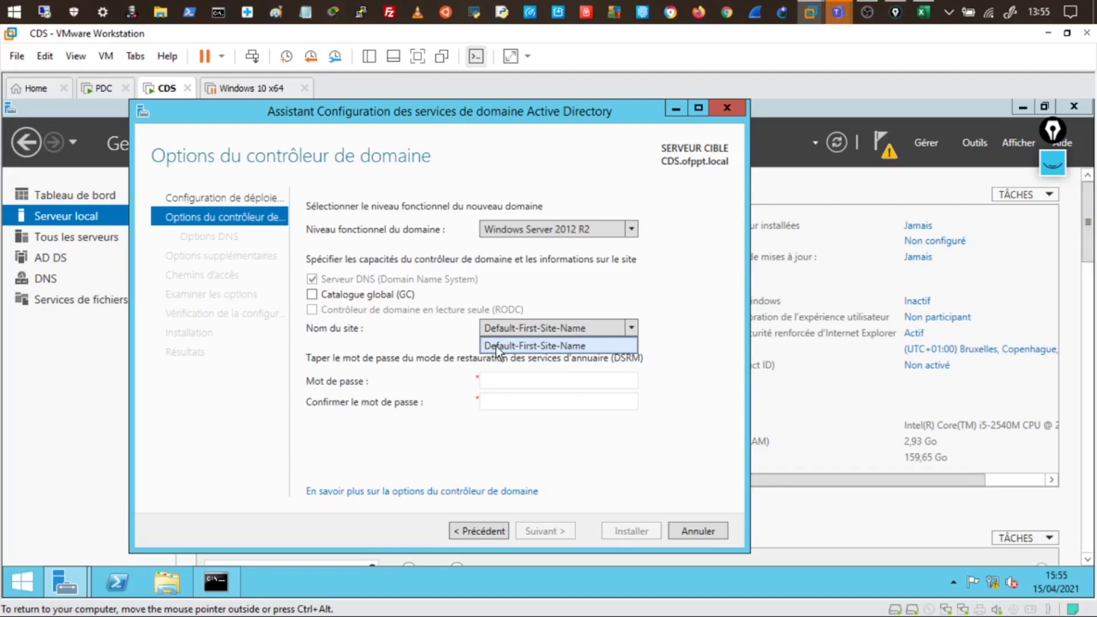
{"action": "left_click", "coordinate": [486, 343]}
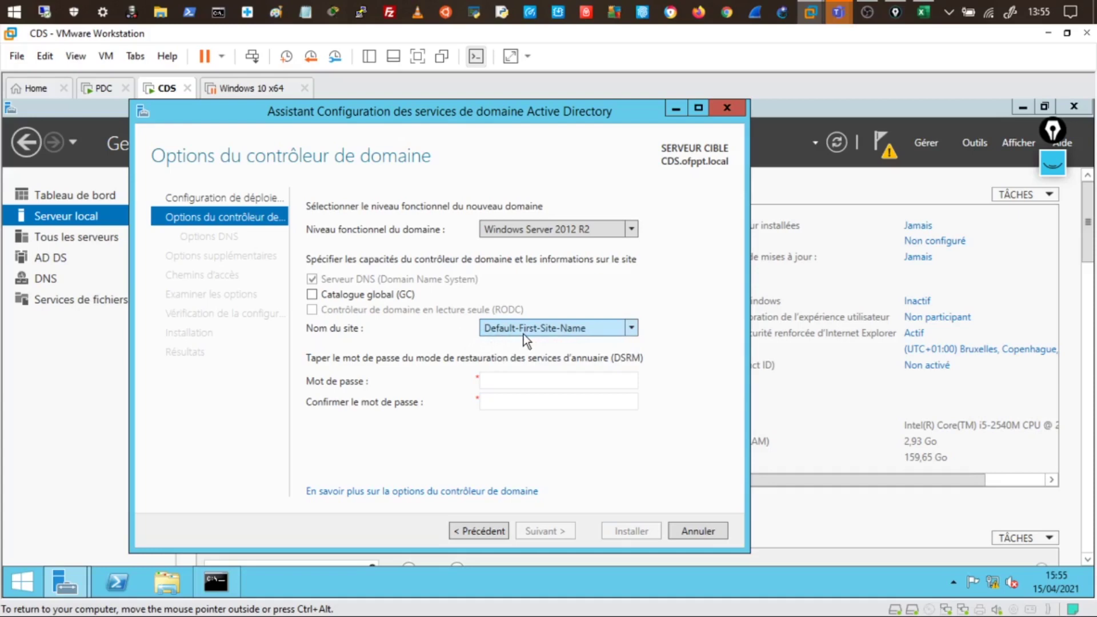
Enter the directory services restore mode password and submit the domain controller options
{"action": "left_click", "coordinate": [489, 381]}
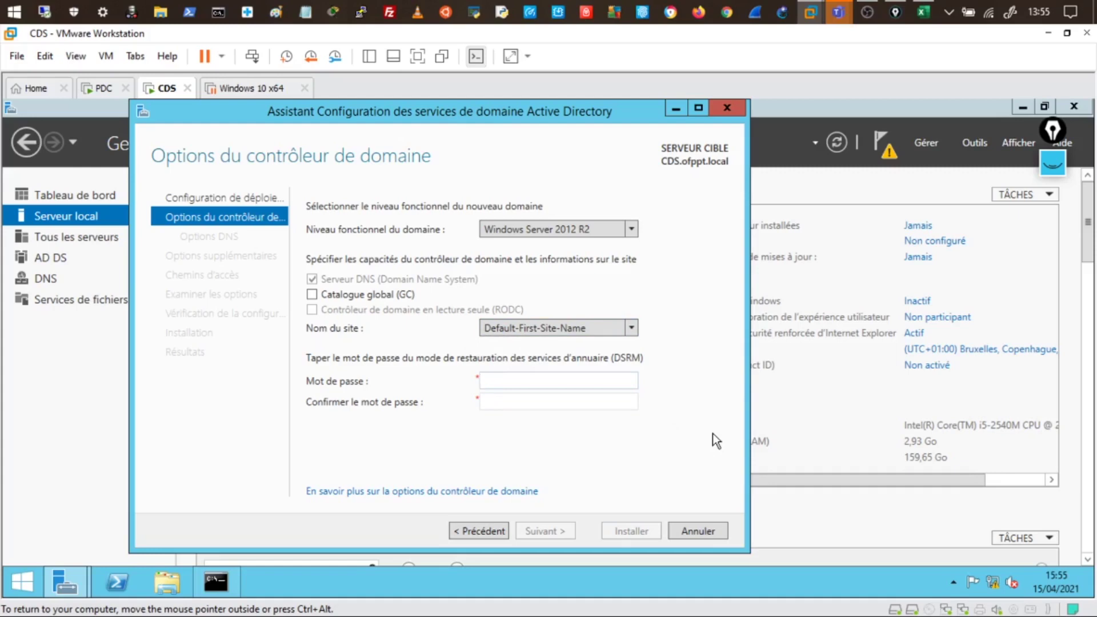
{"action": "type", "text": "••••••••"}
{"action": "key", "text": "Tab"}
{"action": "type", "text": "••••••••"}
{"action": "left_click", "coordinate": [549, 531]}
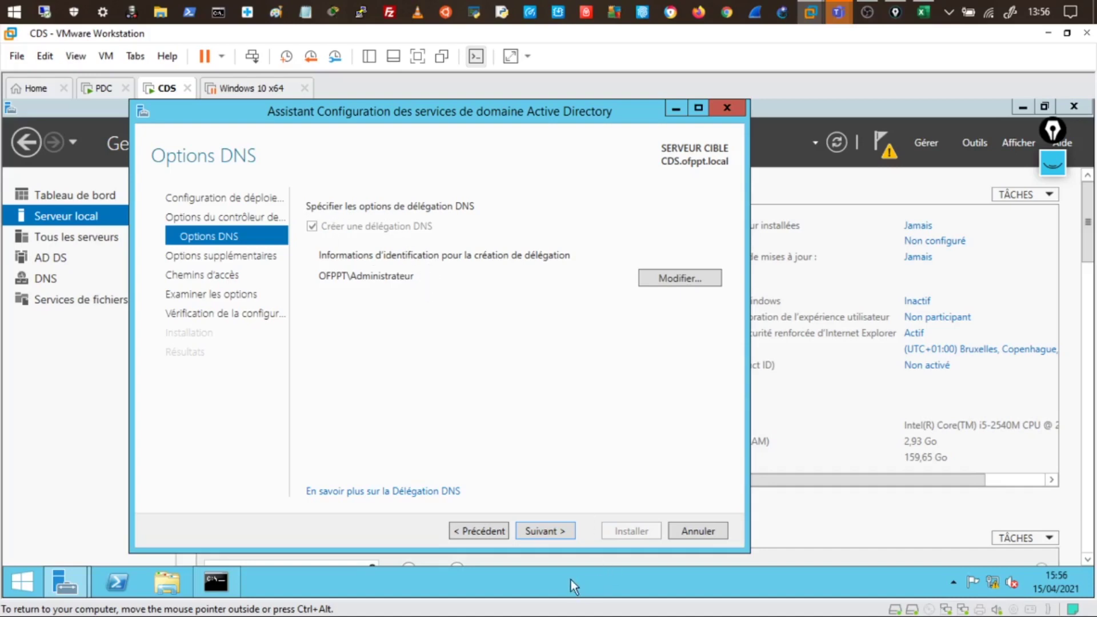
Continue past the DNS delegation options to the Options supplémentaires page
{"action": "left_click", "coordinate": [543, 530]}
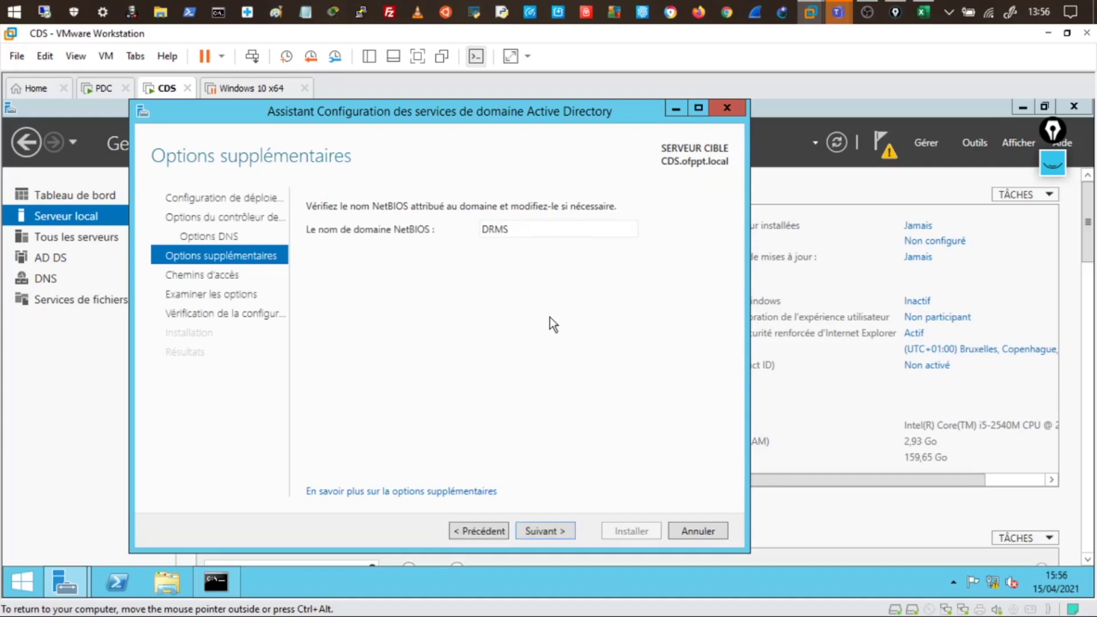
Accept the DRMS NetBIOS name and the default database, log and SYSVOL paths
{"action": "left_click", "coordinate": [556, 533]}
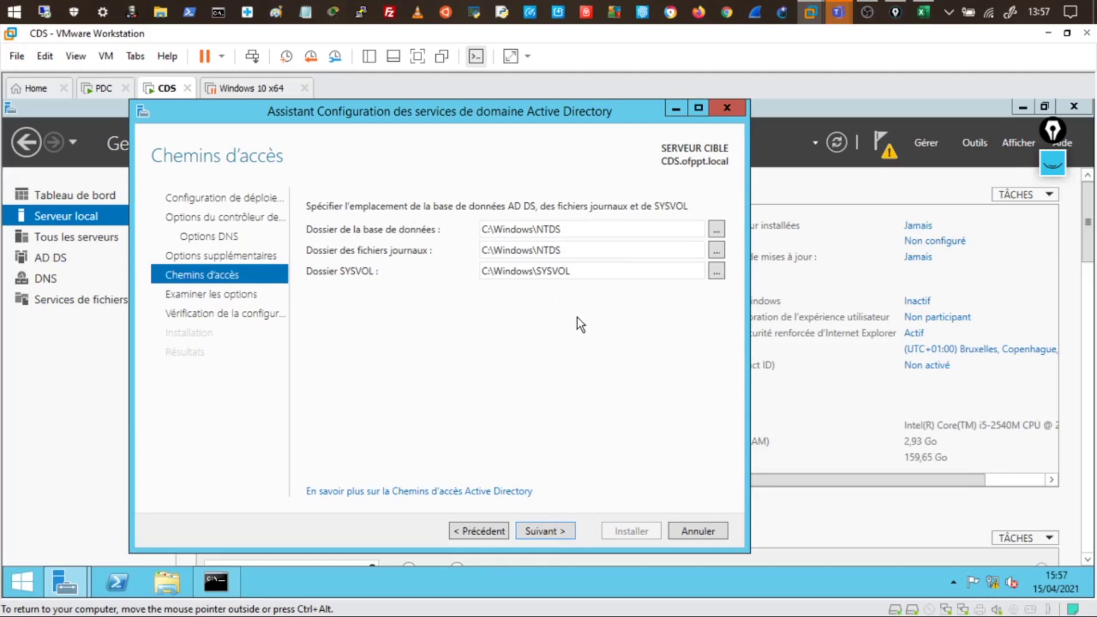
{"action": "left_click", "coordinate": [547, 531]}
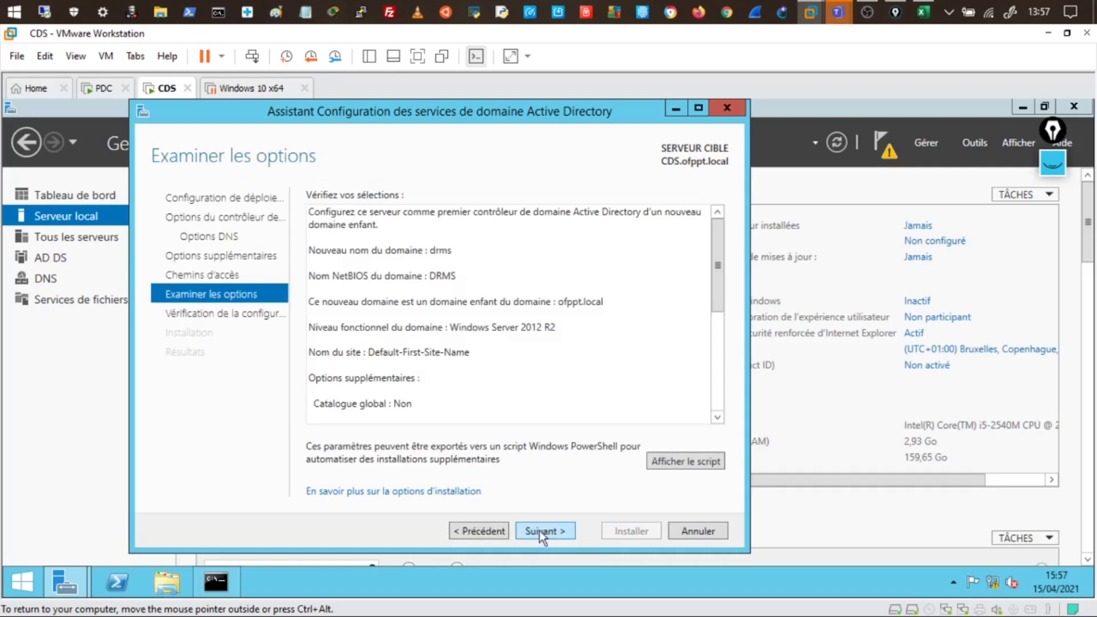
Open the deployment script in Notepad and highlight Install-ADDSDomain and the DomainType parameter
{"action": "left_click", "coordinate": [680, 463]}
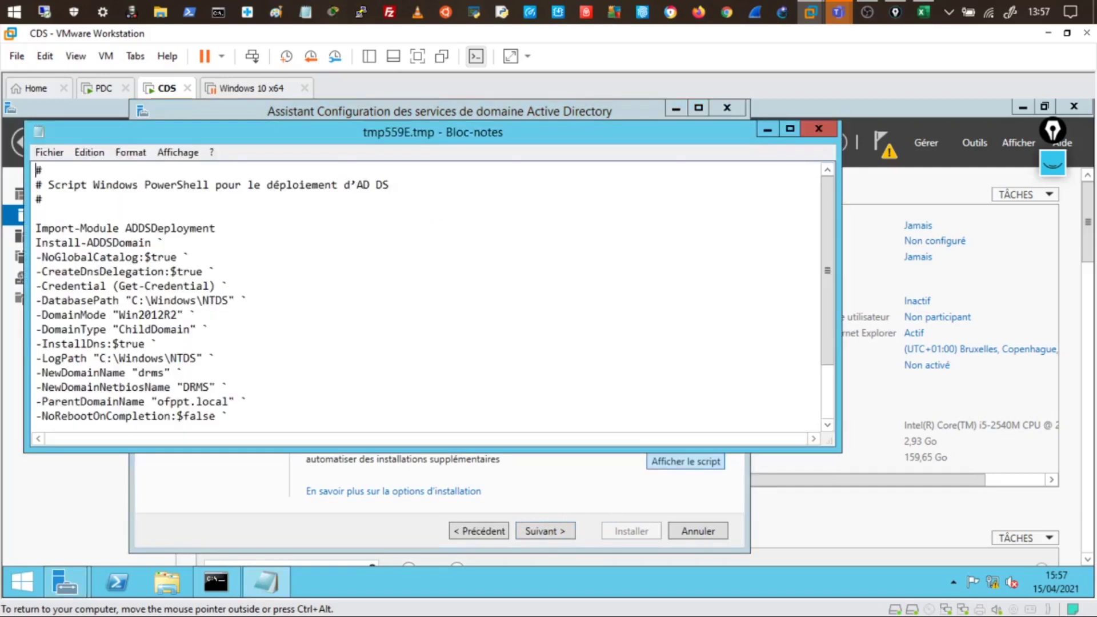
{"action": "left_click_drag", "start_coordinate": [308, 141], "coordinate": [375, 135]}
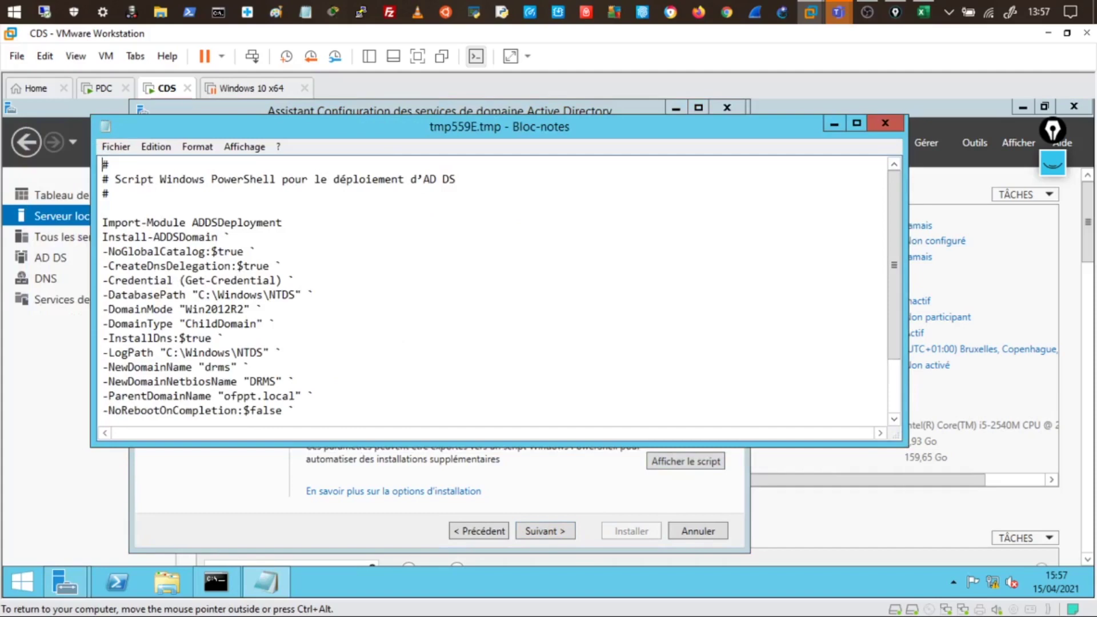
{"action": "left_click_drag", "start_coordinate": [108, 237], "coordinate": [231, 236]}
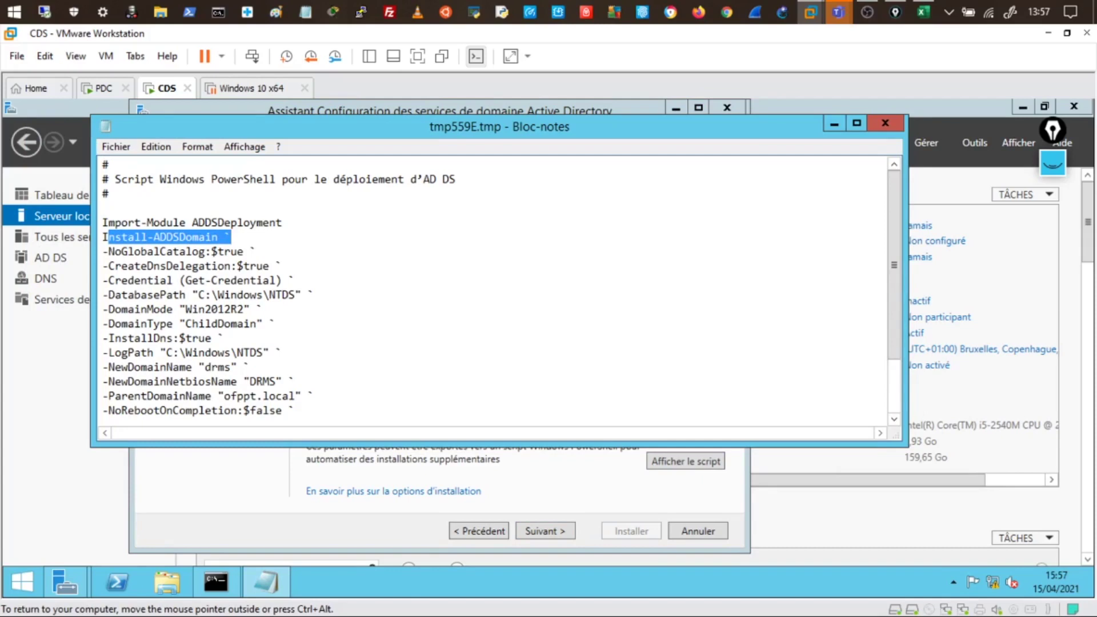
{"action": "left_click", "coordinate": [166, 280]}
{"action": "left_click_drag", "start_coordinate": [102, 237], "coordinate": [224, 236]}
{"action": "left_click_drag", "start_coordinate": [115, 323], "coordinate": [166, 323]}
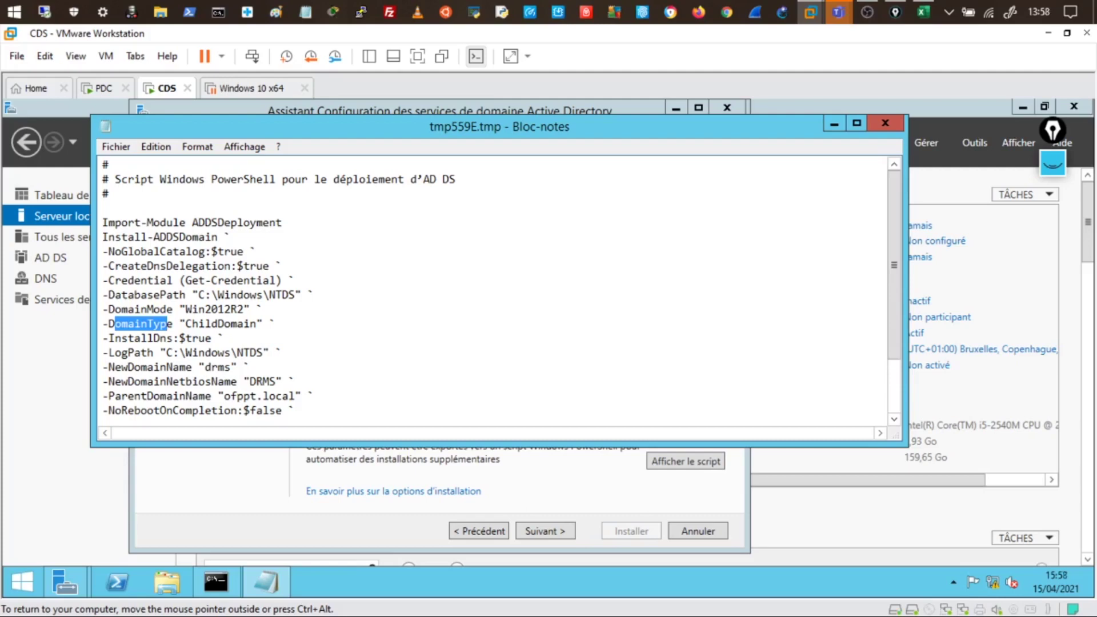
{"action": "left_click", "coordinate": [1053, 164]}
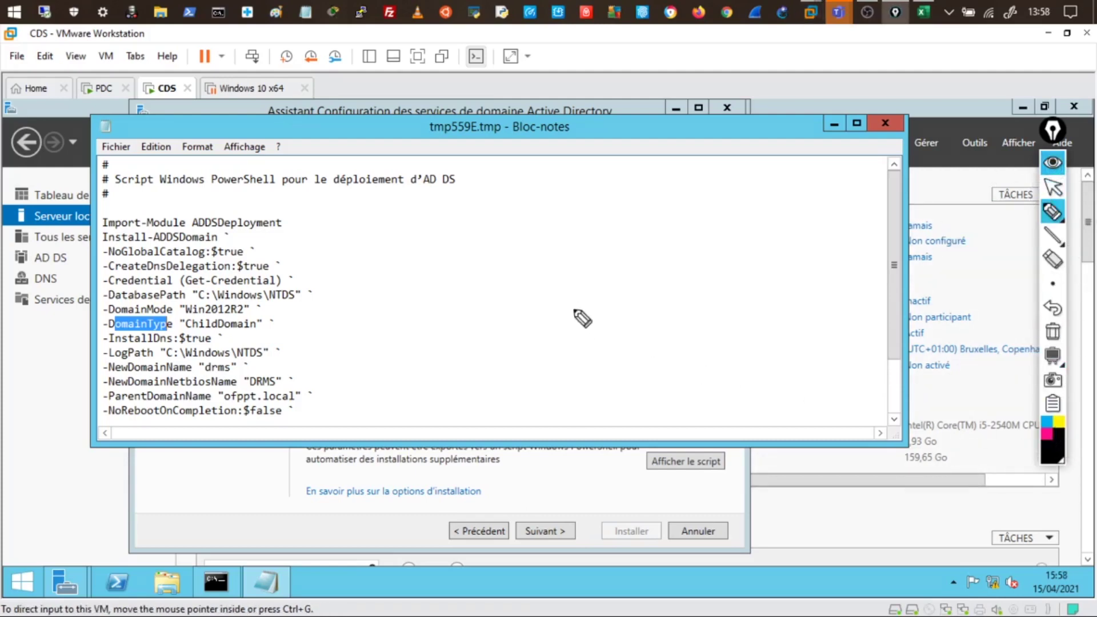
{"action": "mouse_move", "coordinate": [555, 298]}
{"action": "left_mouse_down"}
{"action": "mouse_move", "coordinate": [574, 320]}
{"action": "mouse_move", "coordinate": [656, 299]}
{"action": "mouse_move", "coordinate": [698, 311]}
{"action": "mouse_move", "coordinate": [690, 298]}
{"action": "mouse_move", "coordinate": [750, 289]}
{"action": "mouse_move", "coordinate": [746, 262]}
{"action": "left_mouse_up"}
{"action": "left_click_drag", "start_coordinate": [751, 261], "coordinate": [756, 253]}
{"action": "left_click_drag", "start_coordinate": [543, 281], "coordinate": [546, 285]}
{"action": "left_click_drag", "start_coordinate": [552, 279], "coordinate": [556, 286]}
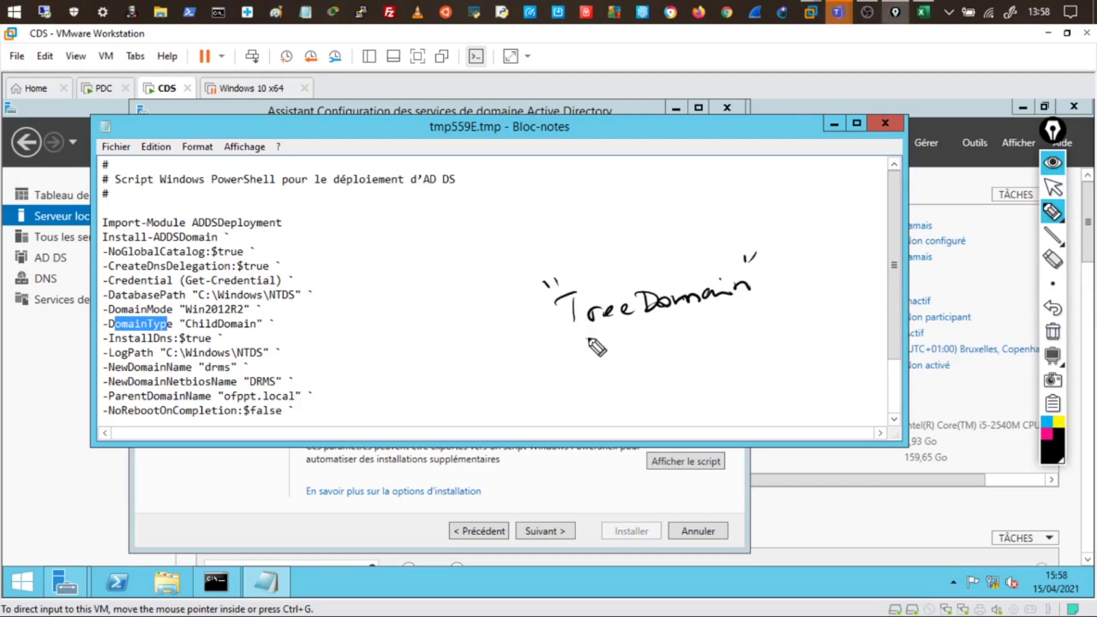
{"action": "left_click_drag", "start_coordinate": [581, 340], "coordinate": [698, 321]}
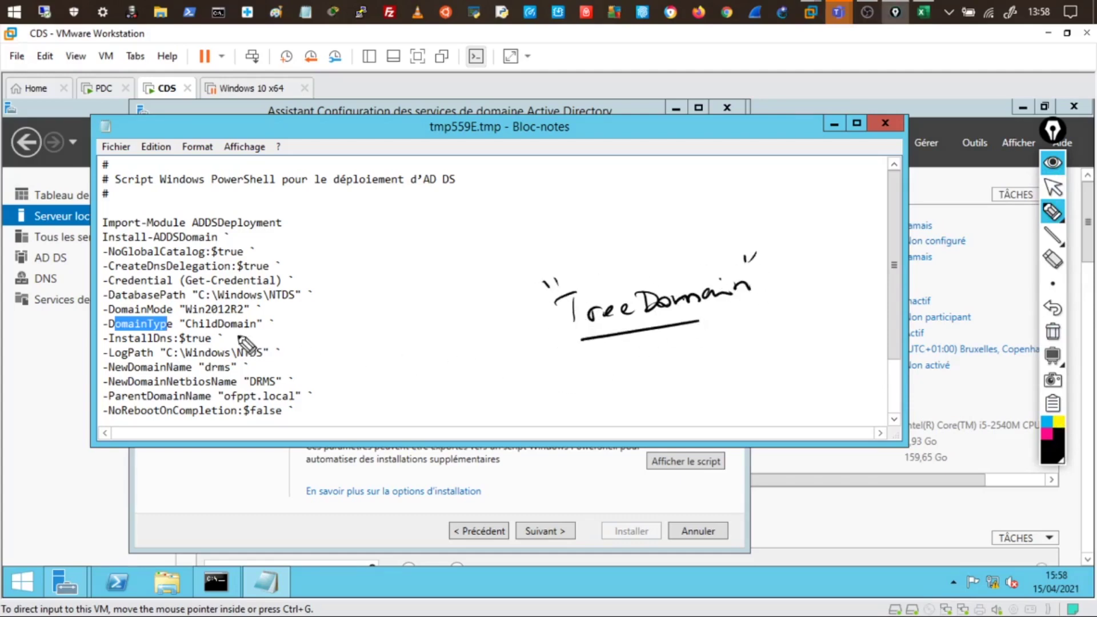
{"action": "left_click_drag", "start_coordinate": [199, 331], "coordinate": [246, 329]}
{"action": "left_click_drag", "start_coordinate": [115, 246], "coordinate": [217, 244]}
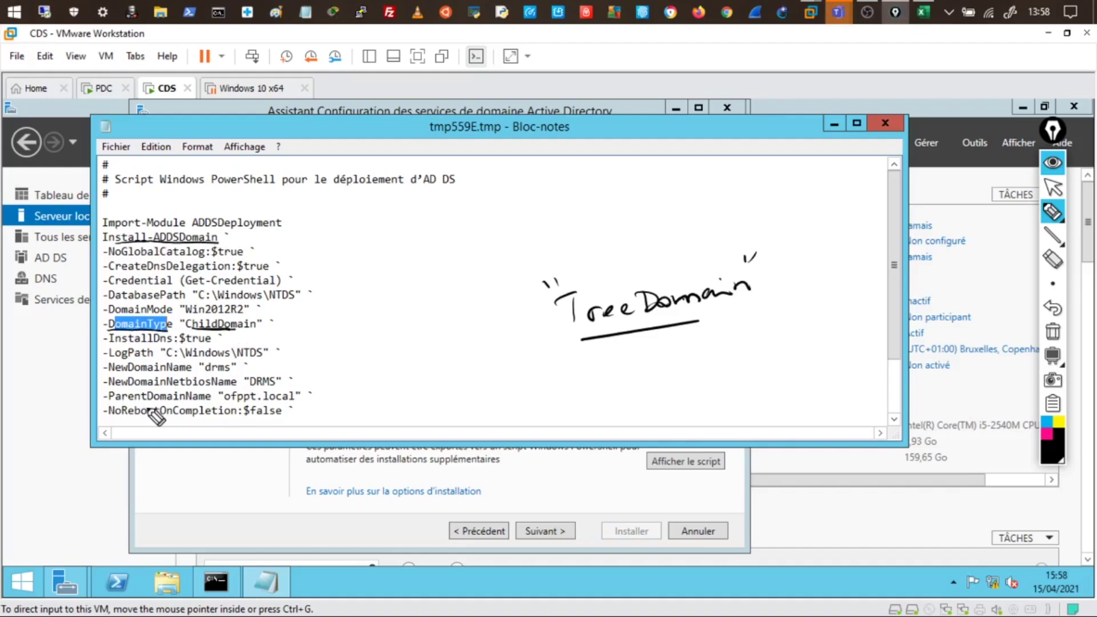
{"action": "left_click_drag", "start_coordinate": [110, 373], "coordinate": [191, 372]}
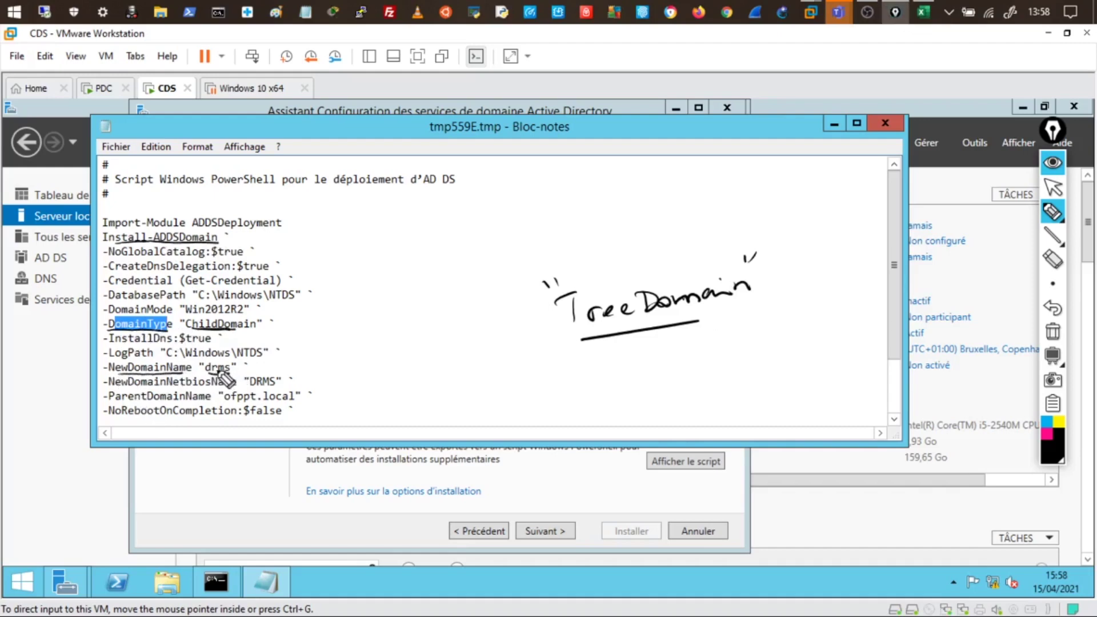
{"action": "left_click_drag", "start_coordinate": [210, 373], "coordinate": [228, 374]}
{"action": "left_click_drag", "start_coordinate": [110, 401], "coordinate": [300, 403]}
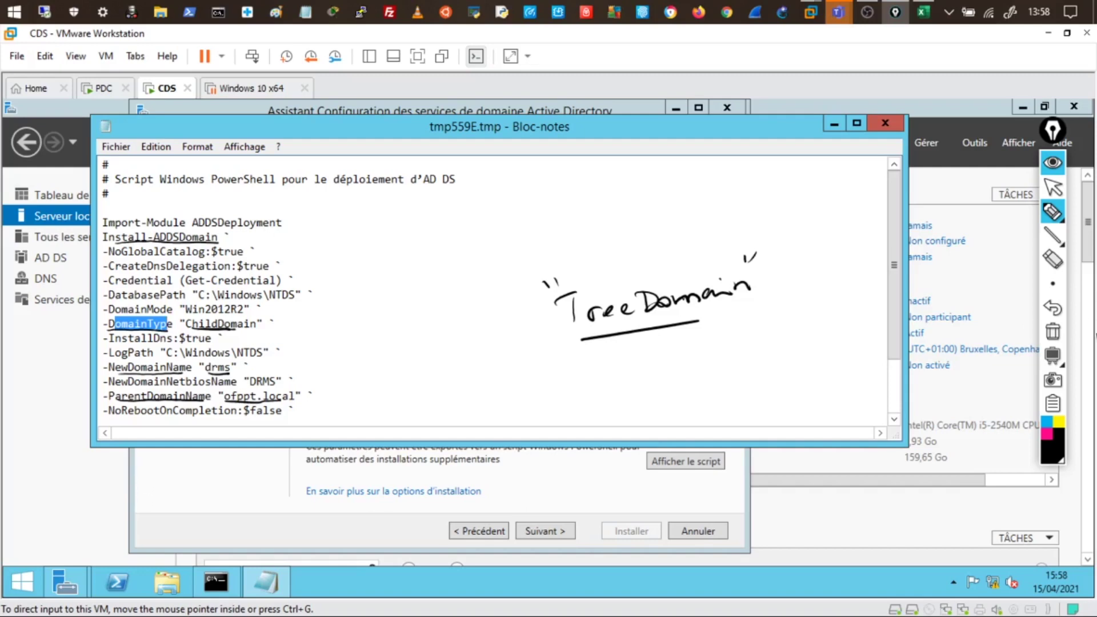
{"action": "left_click", "coordinate": [1053, 331]}
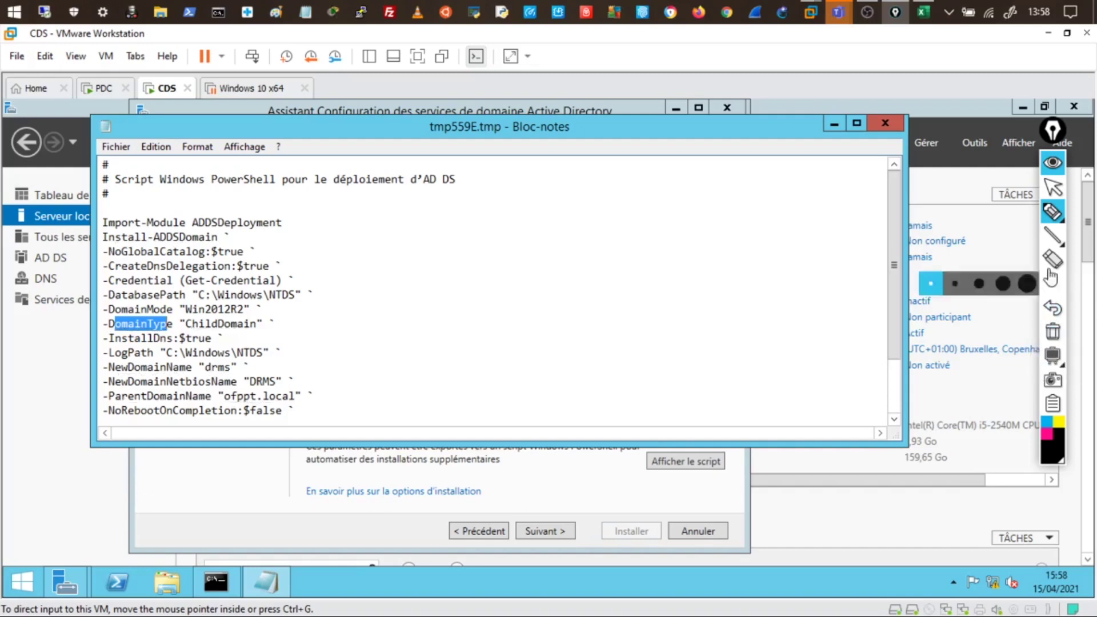
Close the PowerShell script window and run the prerequisite check from the review page
{"action": "left_click", "coordinate": [1053, 163]}
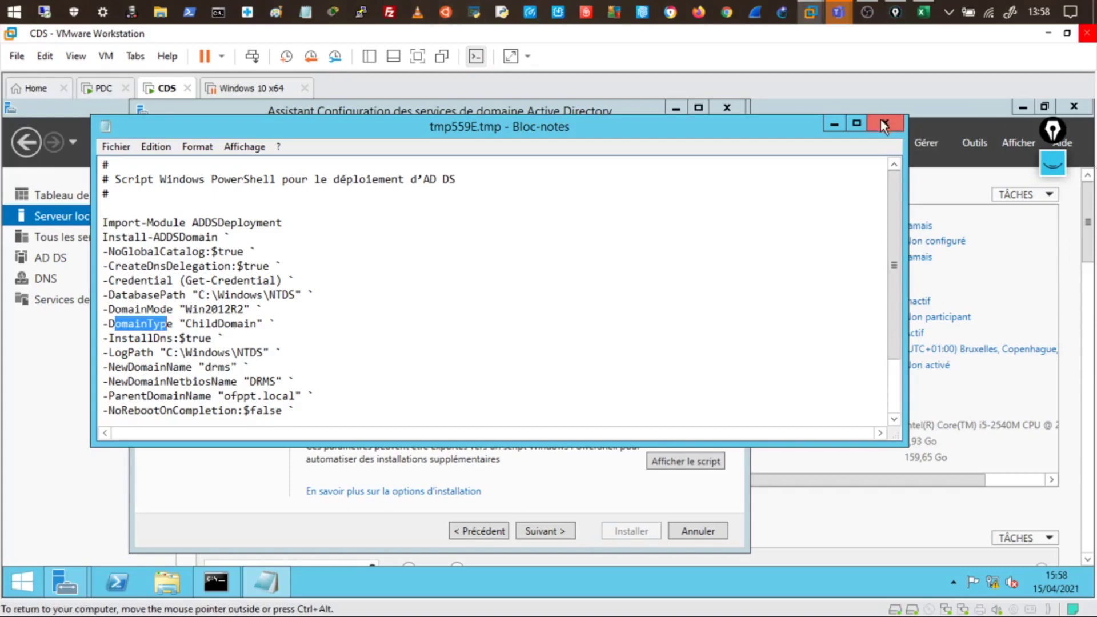
{"action": "left_click", "coordinate": [888, 127]}
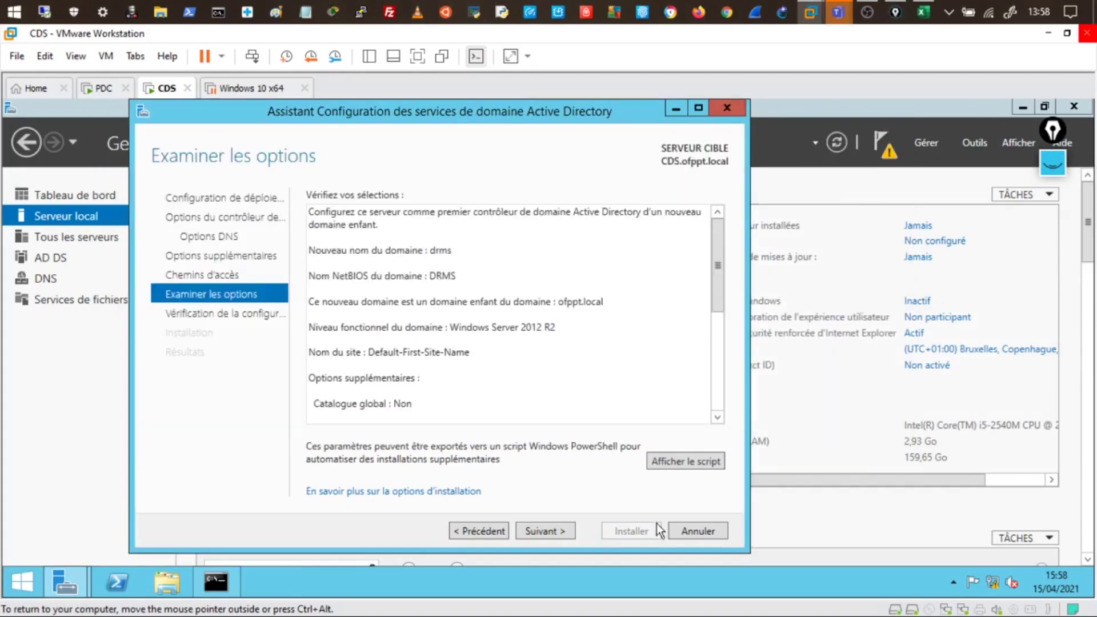
{"action": "left_click", "coordinate": [560, 529]}
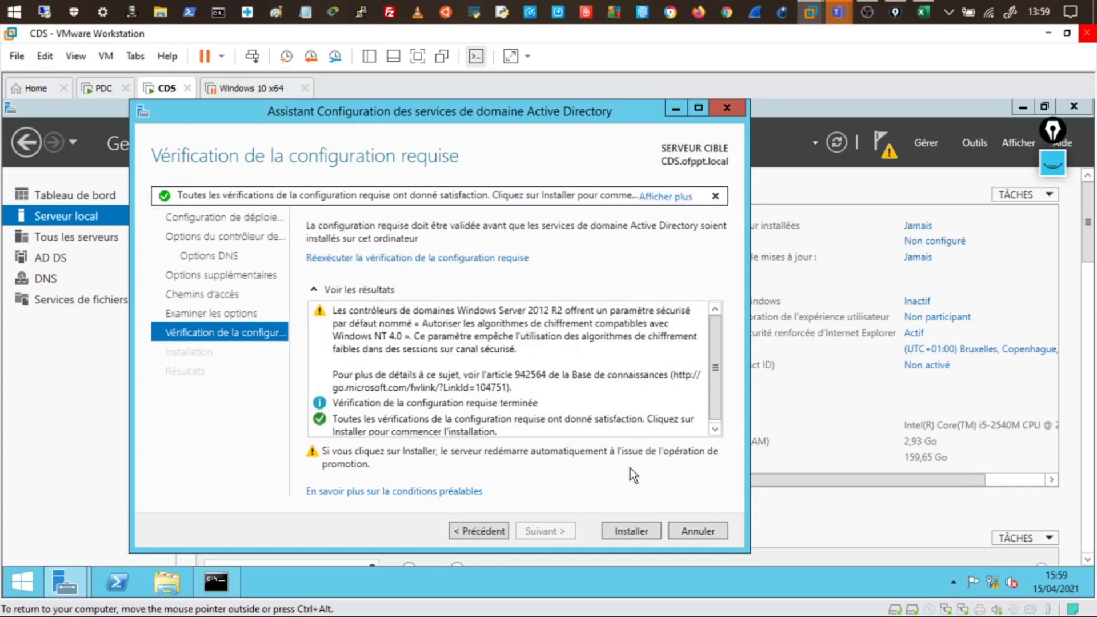
Start installing AD DS for the drms child domain controller
{"action": "left_click", "coordinate": [631, 531]}
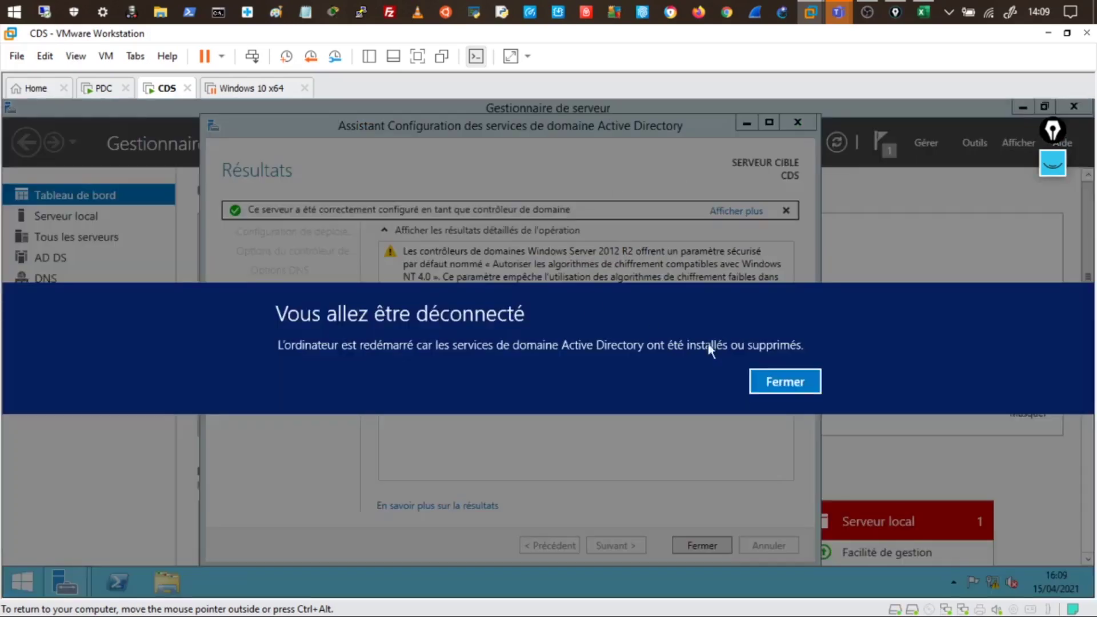
Dismiss the sign-out warning and close the wizard from its Résultats page
{"action": "left_click", "coordinate": [804, 385]}
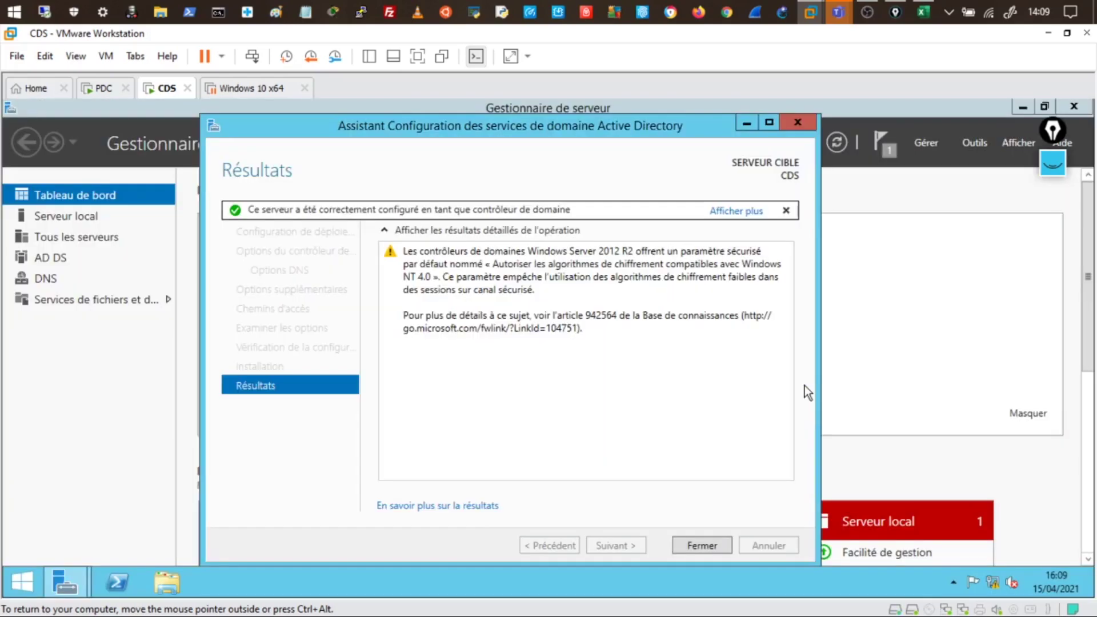
{"action": "left_click", "coordinate": [703, 545]}
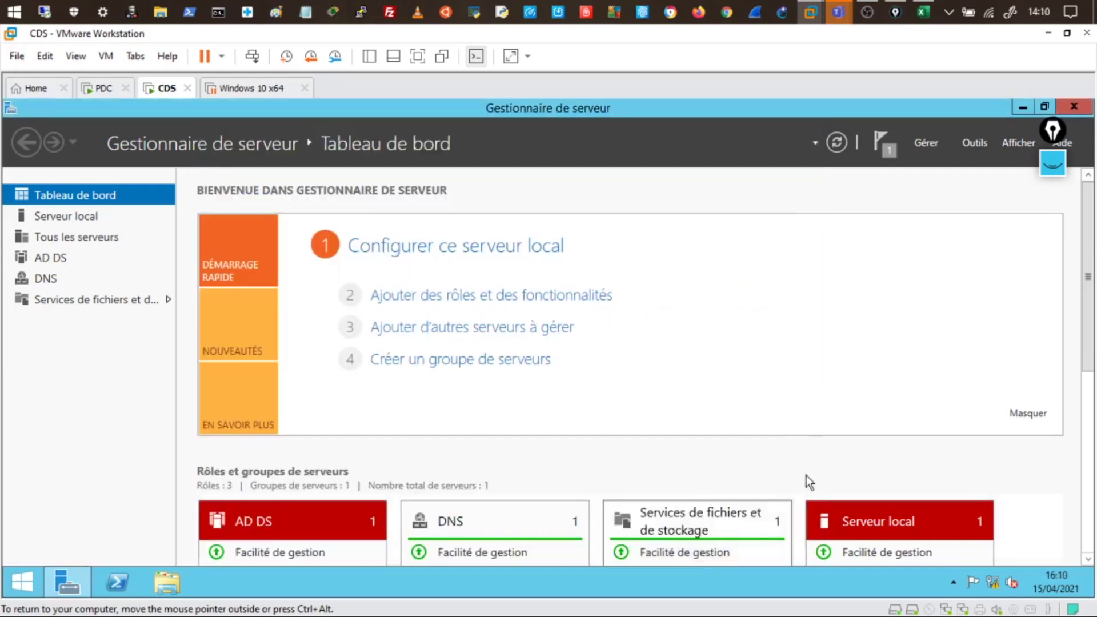
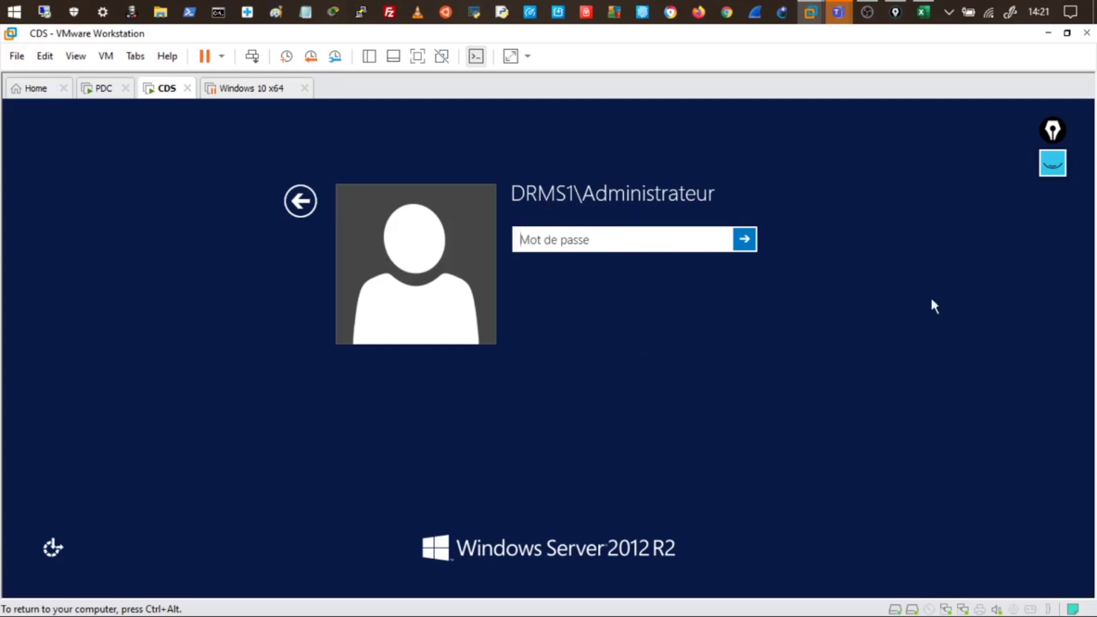
{"action": "left_click", "coordinate": [1062, 170]}
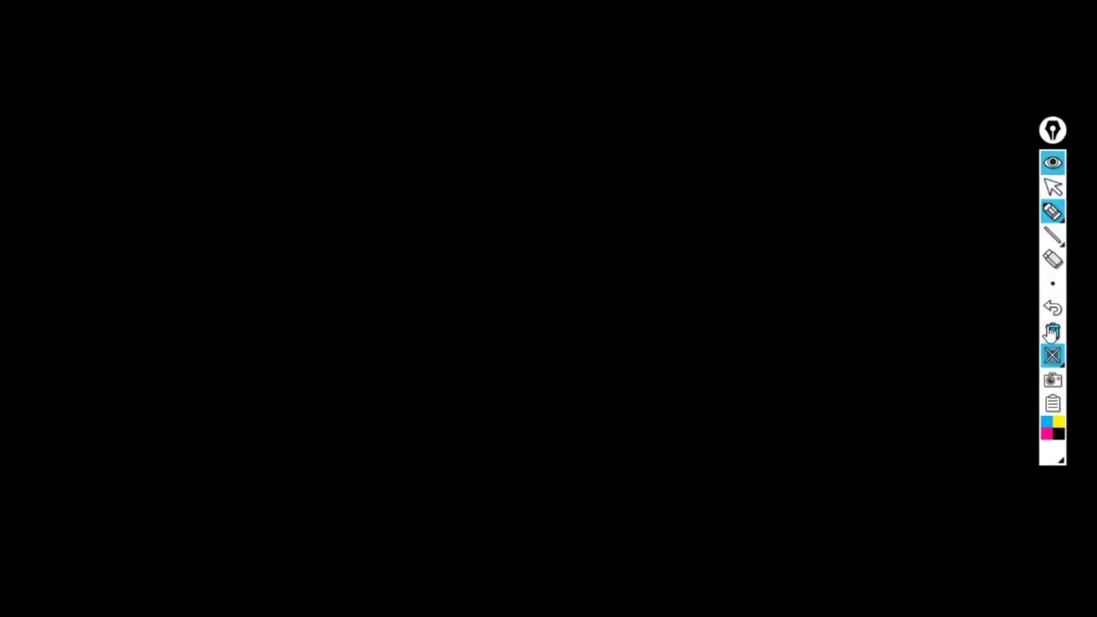
{"action": "left_click", "coordinate": [1052, 355]}
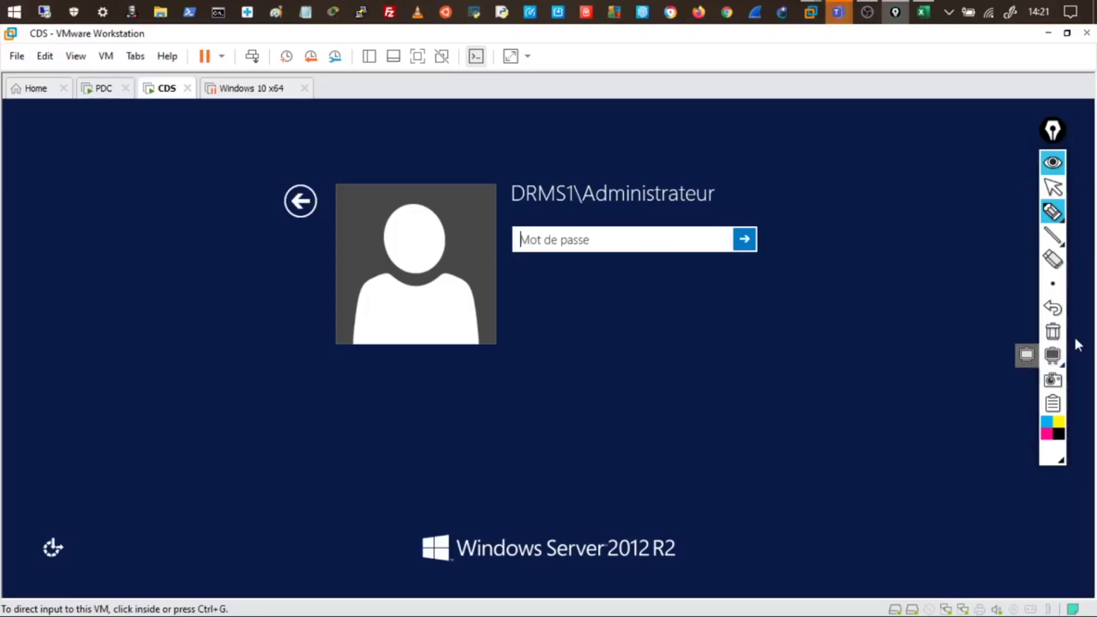
{"action": "left_click", "coordinate": [1060, 438]}
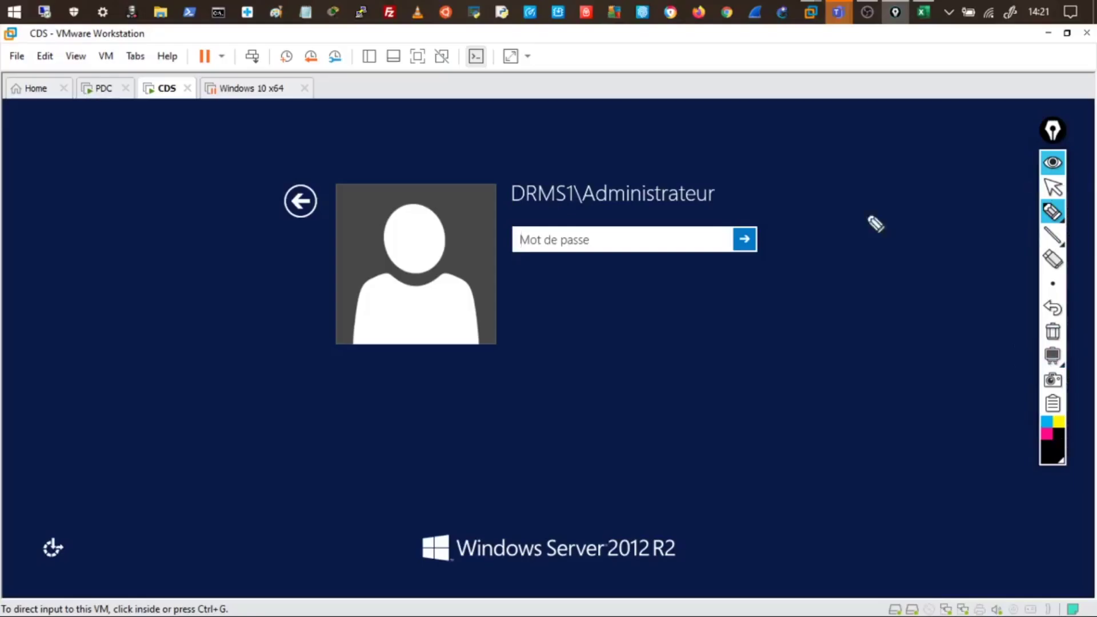
{"action": "mouse_move", "coordinate": [688, 164]}
{"action": "left_mouse_down"}
{"action": "mouse_move", "coordinate": [589, 183]}
{"action": "mouse_move", "coordinate": [725, 203]}
{"action": "mouse_move", "coordinate": [667, 171]}
{"action": "left_mouse_up"}
{"action": "left_click_drag", "start_coordinate": [734, 173], "coordinate": [779, 161]}
{"action": "mouse_move", "coordinate": [851, 131]}
{"action": "left_mouse_down"}
{"action": "mouse_move", "coordinate": [870, 145]}
{"action": "mouse_move", "coordinate": [908, 137]}
{"action": "left_mouse_up"}
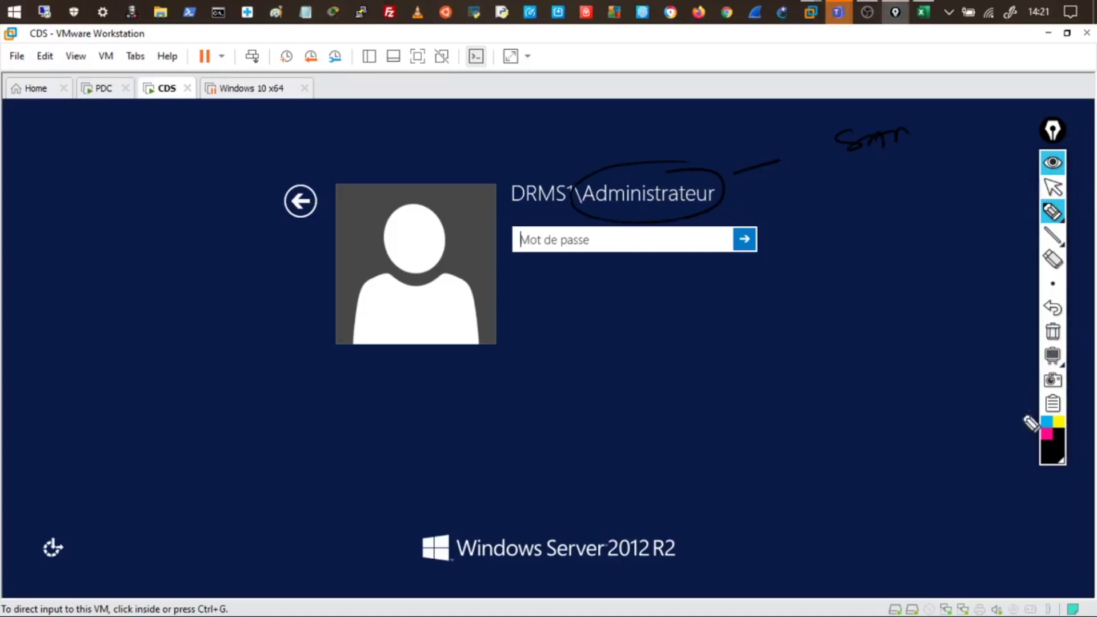
{"action": "left_click", "coordinate": [1046, 435]}
{"action": "left_click_drag", "start_coordinate": [743, 178], "coordinate": [824, 163]}
{"action": "mouse_move", "coordinate": [855, 128]}
{"action": "left_mouse_down"}
{"action": "mouse_move", "coordinate": [877, 146]}
{"action": "mouse_move", "coordinate": [921, 137]}
{"action": "left_mouse_up"}
{"action": "left_click_drag", "start_coordinate": [860, 163], "coordinate": [919, 149]}
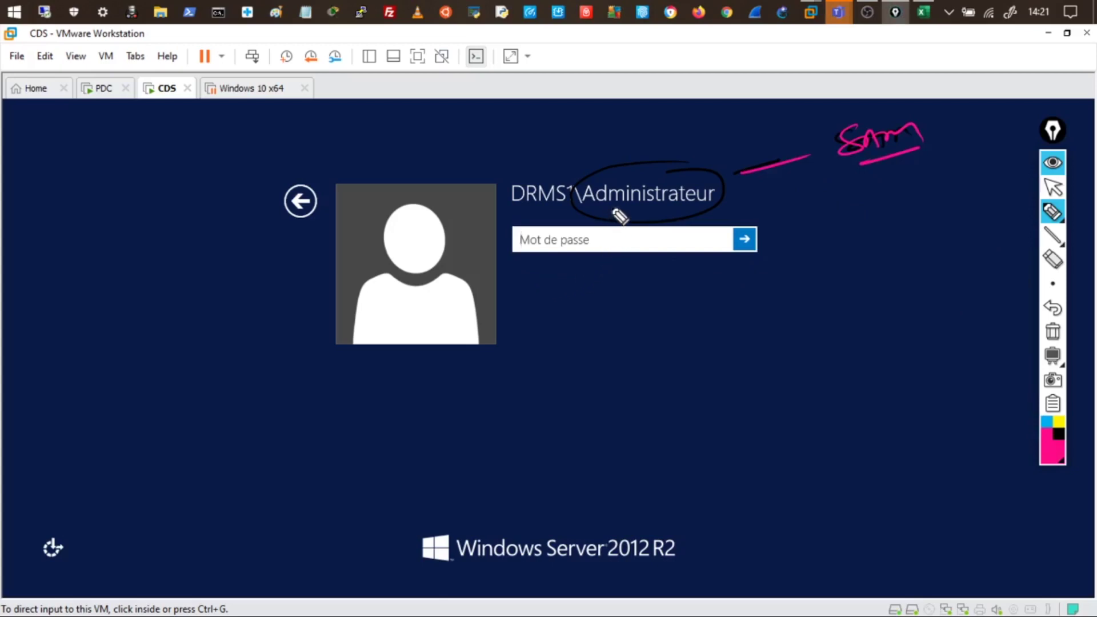
{"action": "left_click_drag", "start_coordinate": [515, 213], "coordinate": [547, 211]}
{"action": "left_click_drag", "start_coordinate": [522, 412], "coordinate": [588, 404]}
{"action": "mouse_move", "coordinate": [530, 479]}
{"action": "left_mouse_down"}
{"action": "mouse_move", "coordinate": [548, 501]}
{"action": "mouse_move", "coordinate": [631, 454]}
{"action": "mouse_move", "coordinate": [712, 448]}
{"action": "left_mouse_up"}
{"action": "left_click_drag", "start_coordinate": [566, 516], "coordinate": [666, 487]}
{"action": "left_click_drag", "start_coordinate": [687, 380], "coordinate": [769, 449]}
{"action": "mouse_move", "coordinate": [722, 412]}
{"action": "left_mouse_down"}
{"action": "mouse_move", "coordinate": [816, 353]}
{"action": "mouse_move", "coordinate": [826, 368]}
{"action": "left_mouse_up"}
{"action": "left_click_drag", "start_coordinate": [749, 345], "coordinate": [815, 314]}
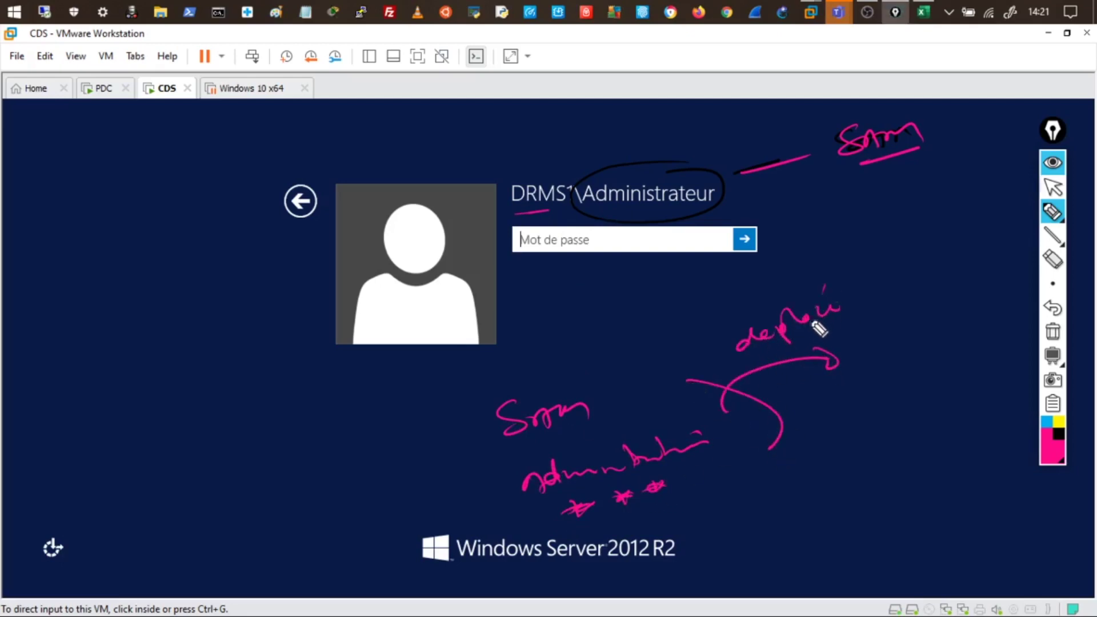
{"action": "left_click_drag", "start_coordinate": [876, 355], "coordinate": [938, 350]}
{"action": "left_click_drag", "start_coordinate": [872, 384], "coordinate": [839, 339]}
{"action": "mouse_move", "coordinate": [849, 320]}
{"action": "left_mouse_down"}
{"action": "mouse_move", "coordinate": [908, 298]}
{"action": "mouse_move", "coordinate": [922, 380]}
{"action": "left_mouse_up"}
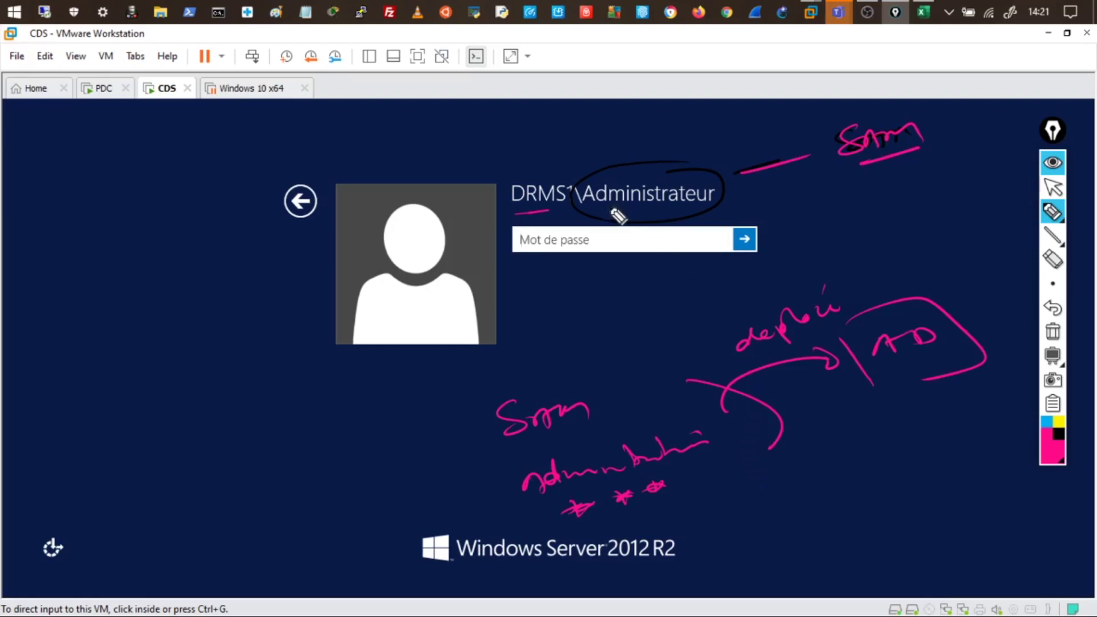
{"action": "mouse_move", "coordinate": [573, 170]}
{"action": "left_mouse_down"}
{"action": "mouse_move", "coordinate": [497, 205]}
{"action": "mouse_move", "coordinate": [548, 230]}
{"action": "left_mouse_up"}
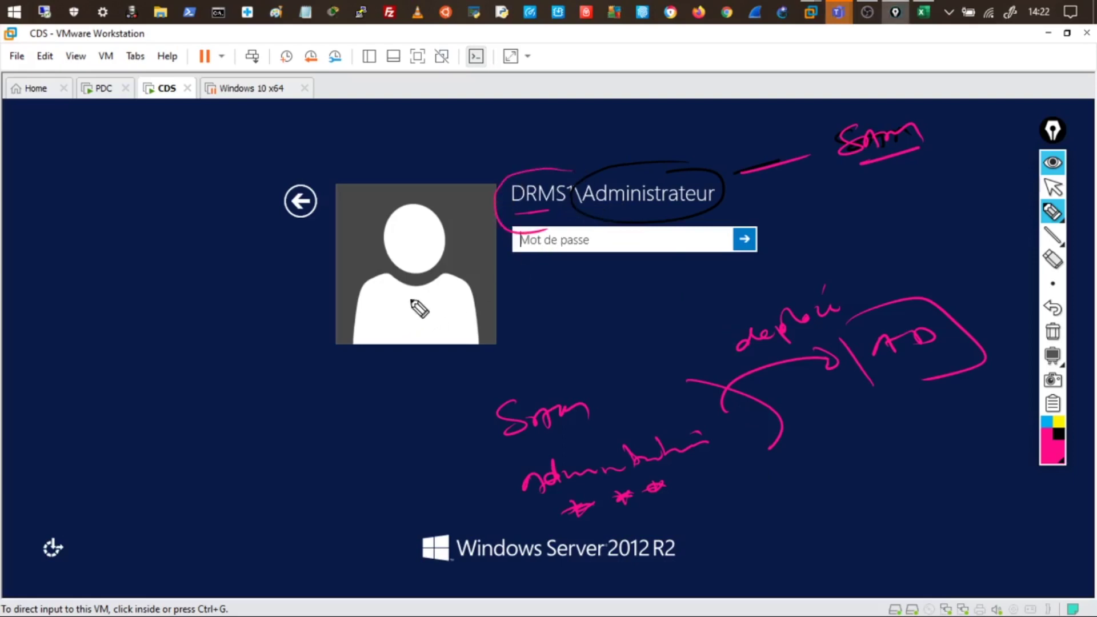
{"action": "left_click", "coordinate": [1052, 331]}
{"action": "left_click", "coordinate": [1053, 190]}
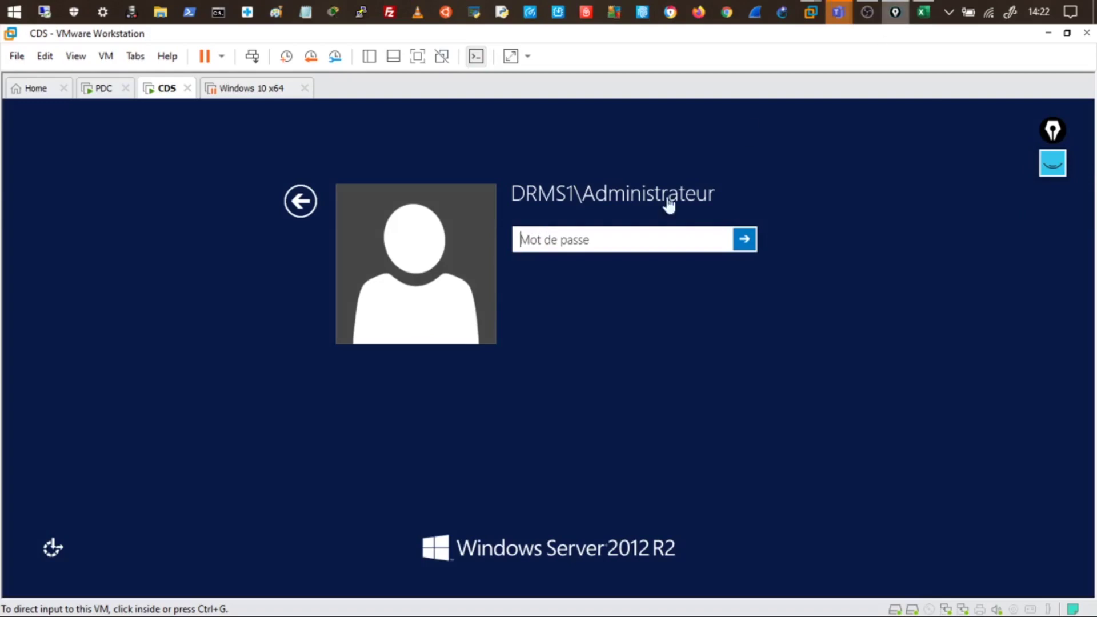
Sign in to the CDS machine with the administrator password
{"action": "left_click", "coordinate": [524, 247]}
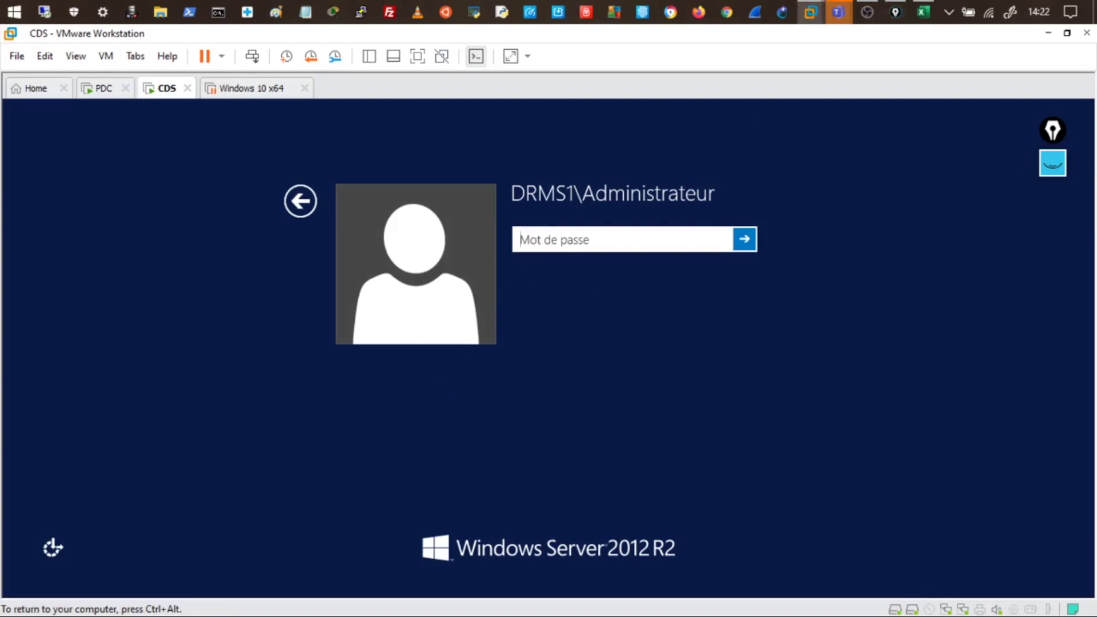
{"action": "type", "text": "••"}
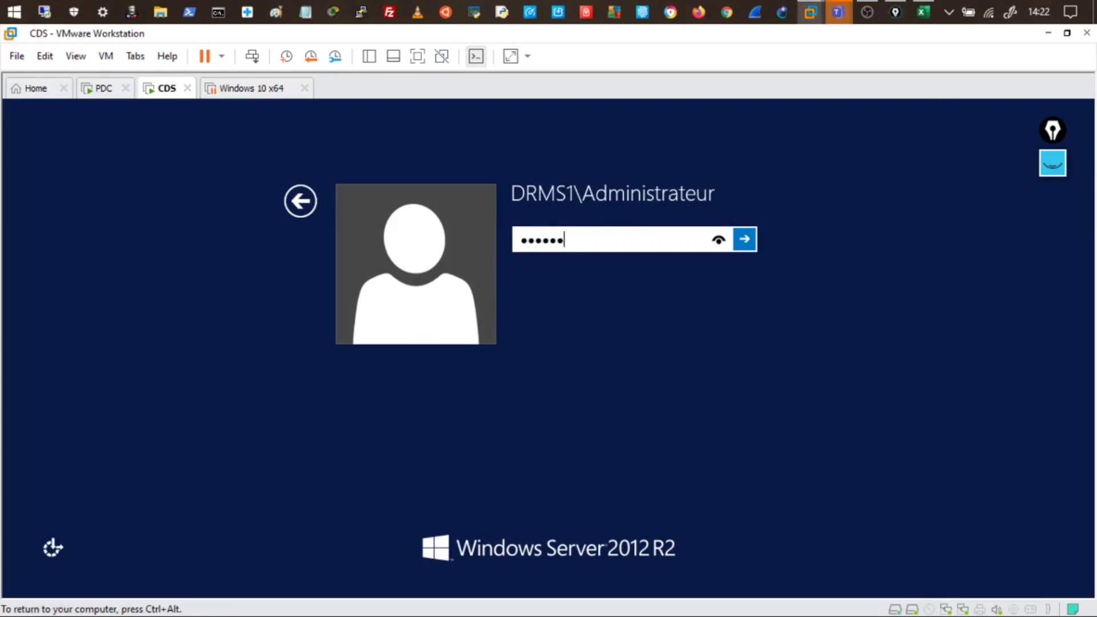
{"action": "type", "text": "•••••"}
{"action": "key", "text": "Return"}
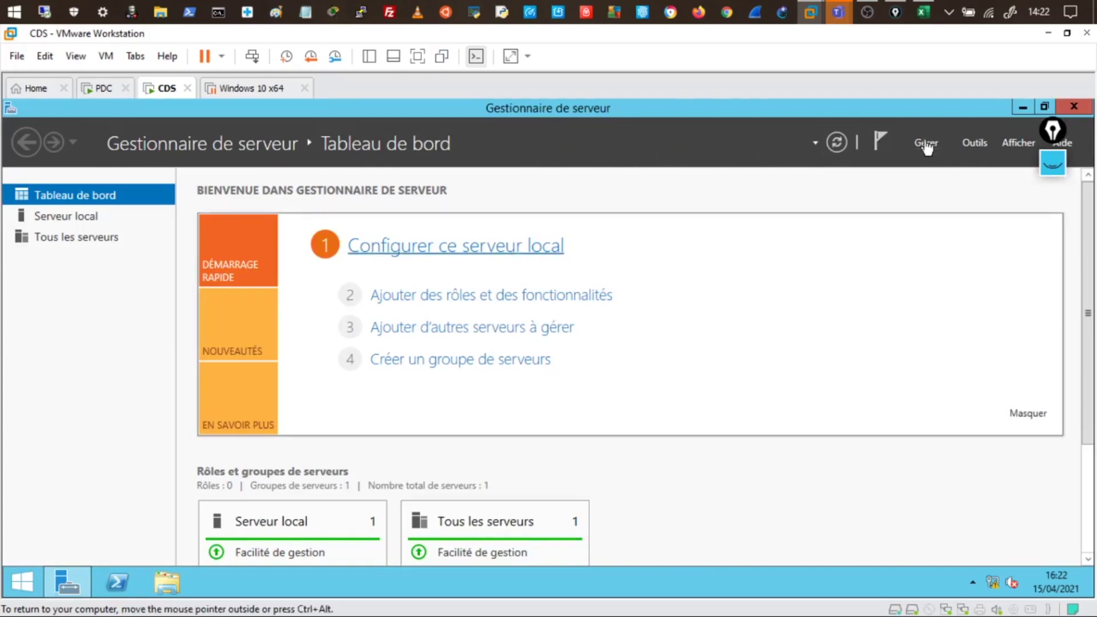
Open Active Directory Users and Computers on CDS with drms1.ofppt.local Users shown, then switch to PDC
{"action": "left_click", "coordinate": [974, 142]}
{"action": "scroll", "coordinate": [937, 486], "scroll_direction": "down", "scroll_amount": 3}
{"action": "scroll", "coordinate": [930, 529], "scroll_direction": "down", "scroll_amount": 1}
{"action": "left_click", "coordinate": [869, 485]}
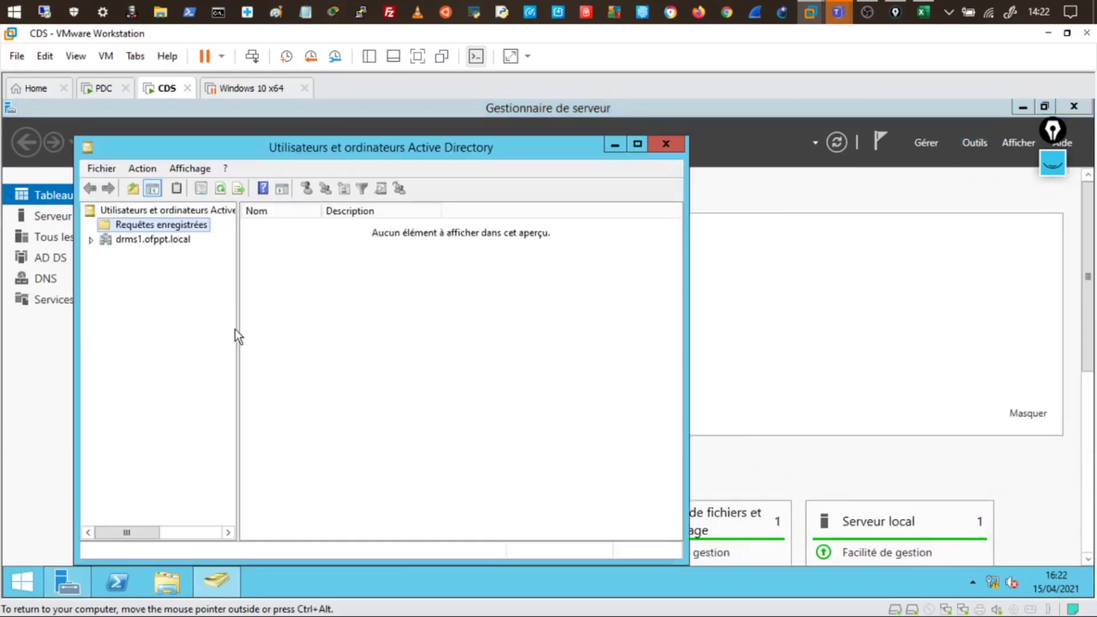
{"action": "left_click", "coordinate": [92, 240]}
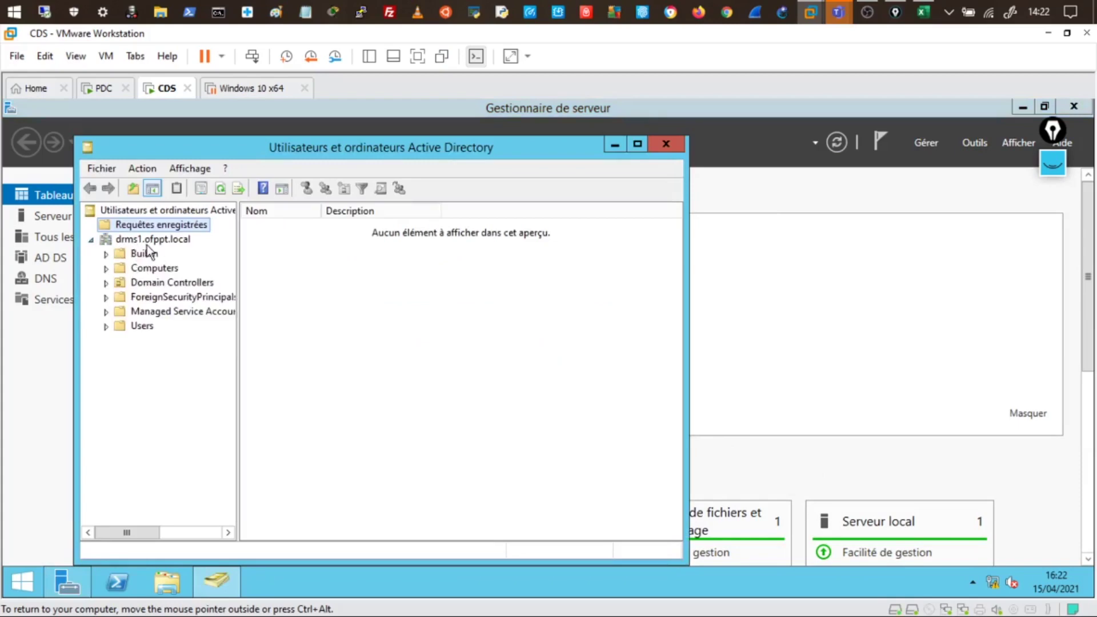
{"action": "left_click", "coordinate": [152, 329]}
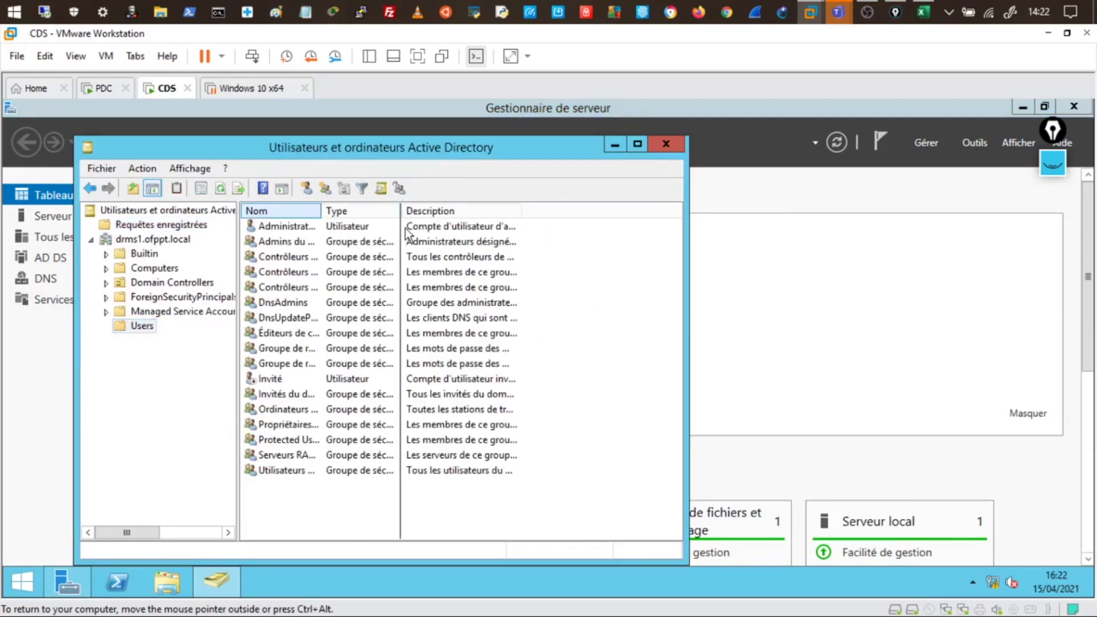
{"action": "double_click", "coordinate": [320, 214]}
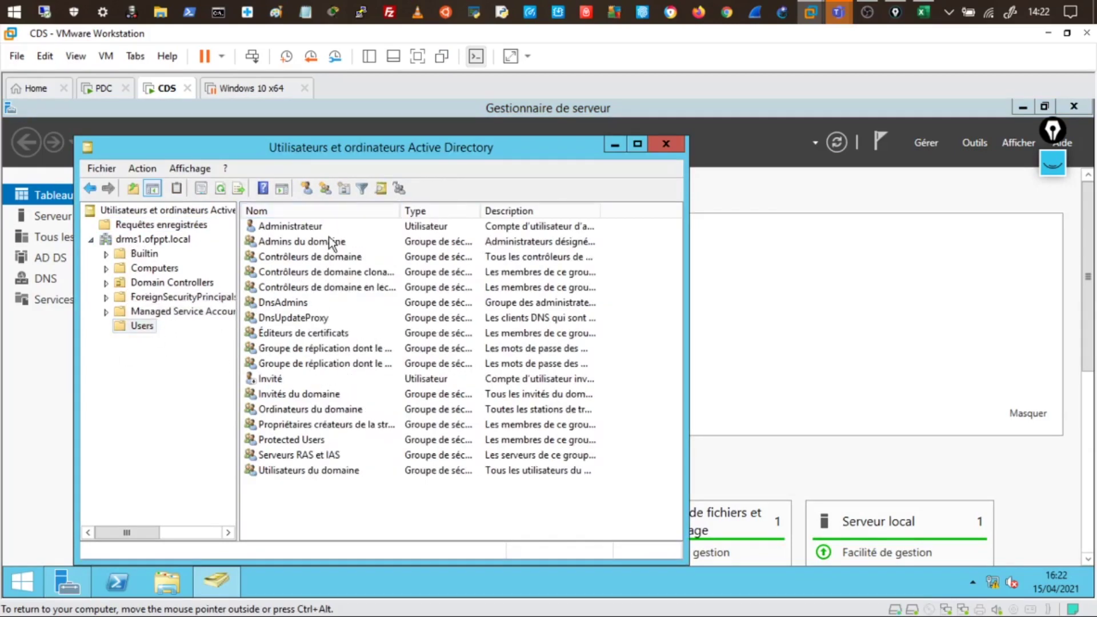
{"action": "left_click", "coordinate": [105, 88]}
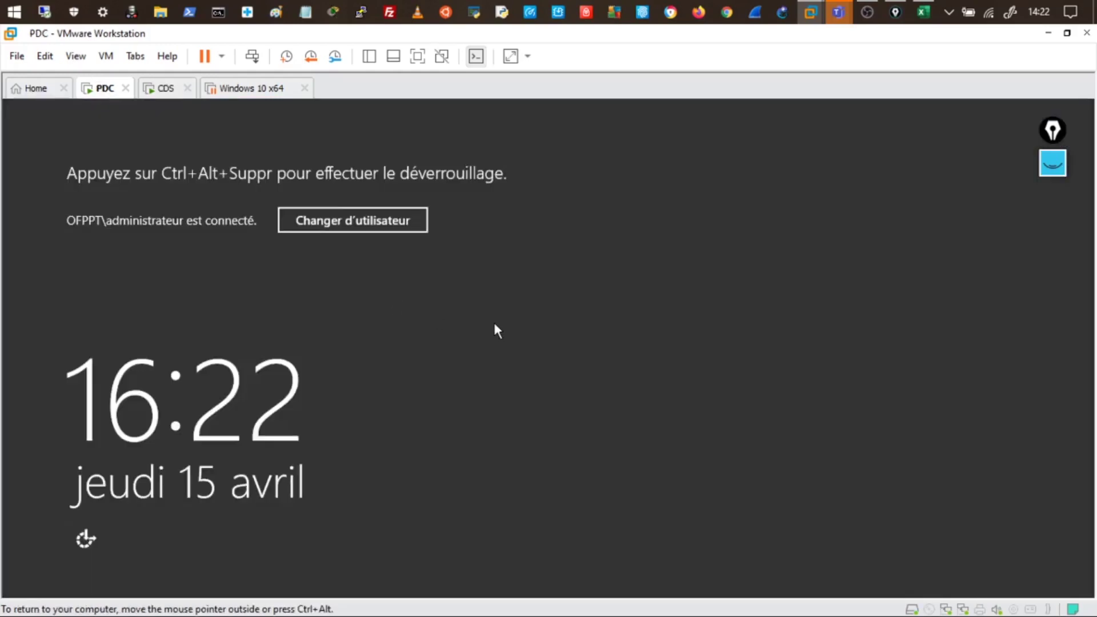
Unlock and sign in to the PDC machine
{"action": "key", "text": "ctrl+alt+Insert"}
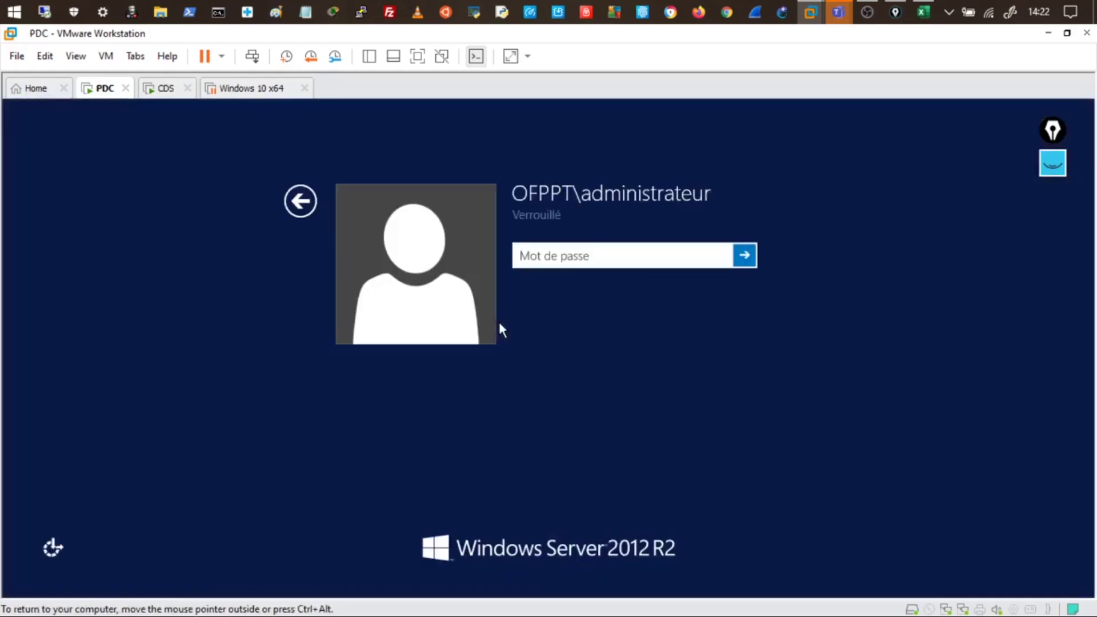
{"action": "type", "text": "*********"}
{"action": "key", "text": "Return"}
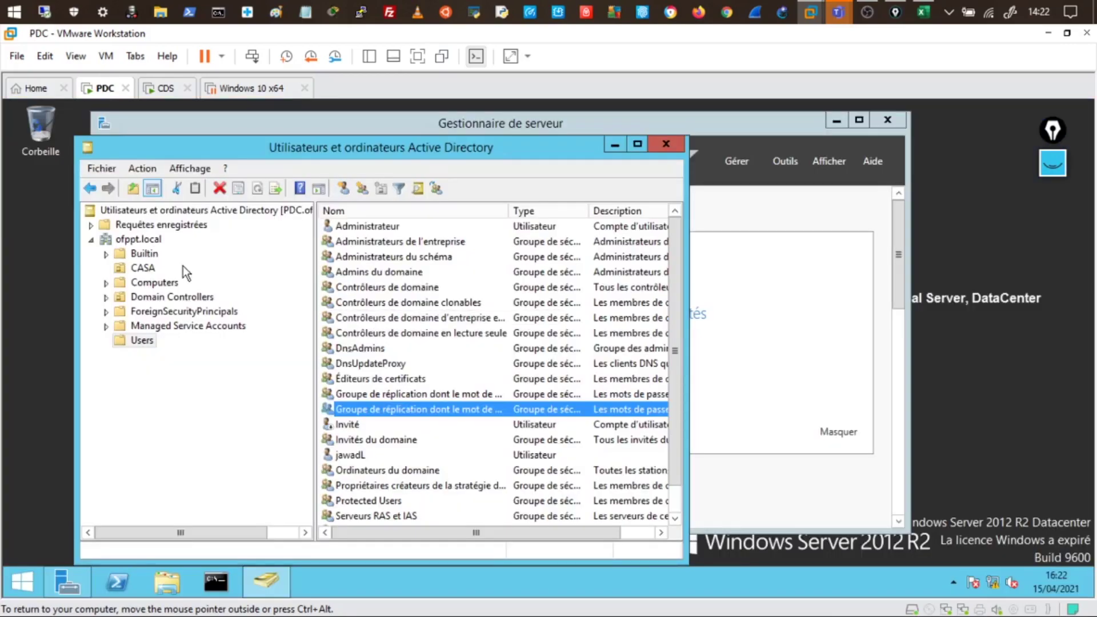
On PDC, select the single user in ofppt.local's CASA unit, then return to CDS
{"action": "left_click", "coordinate": [137, 239]}
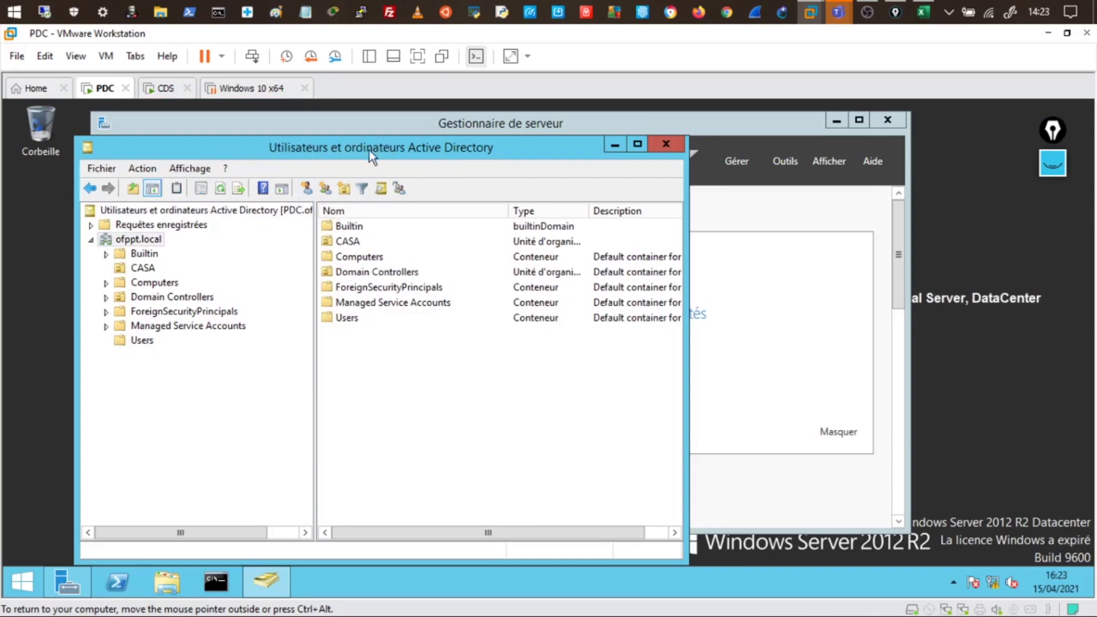
{"action": "left_click_drag", "start_coordinate": [403, 149], "coordinate": [451, 133]}
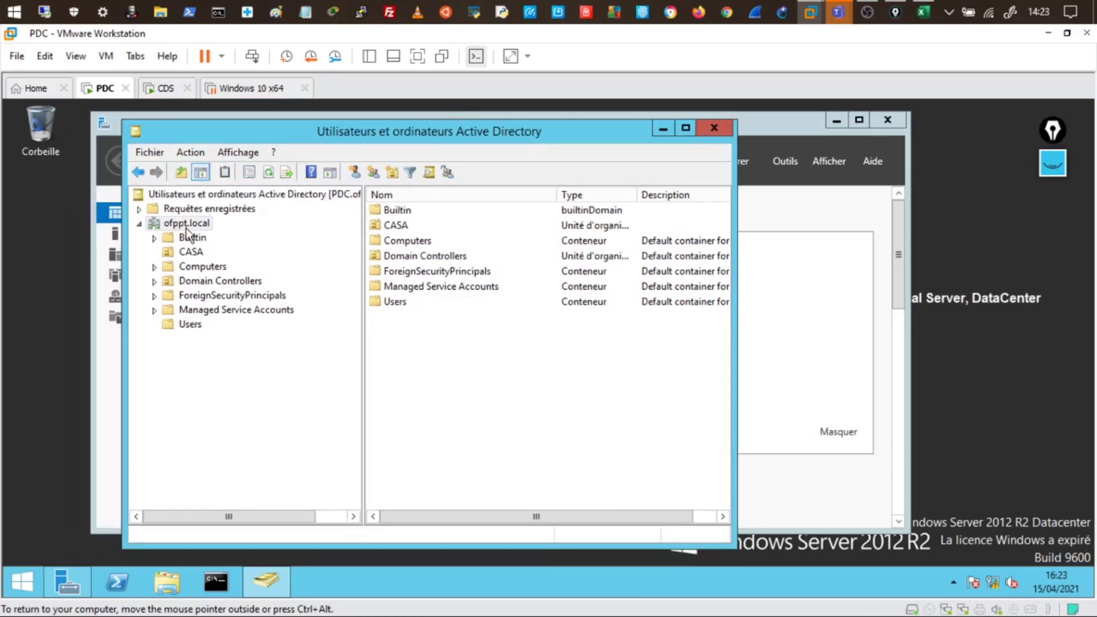
{"action": "left_click", "coordinate": [189, 256]}
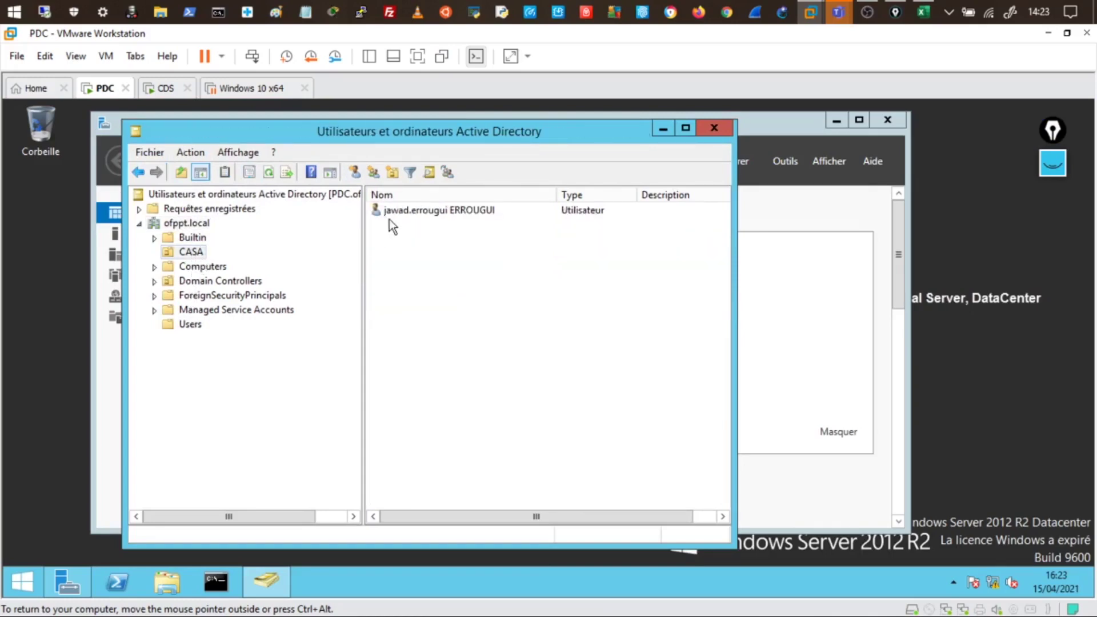
{"action": "left_click", "coordinate": [395, 212]}
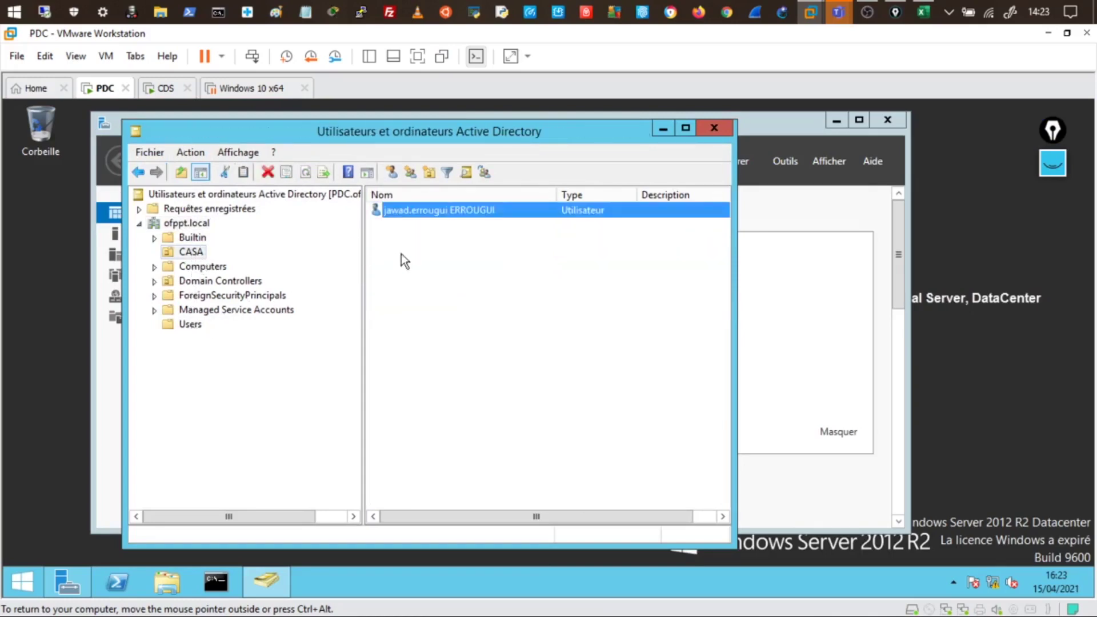
{"action": "left_click", "coordinate": [163, 88]}
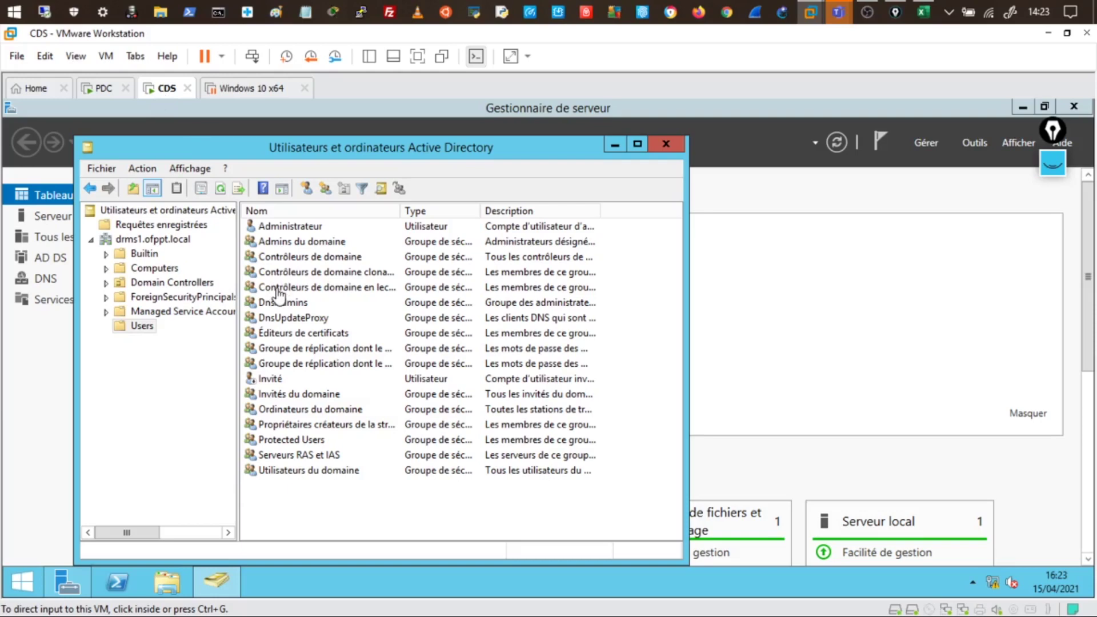
{"action": "left_click", "coordinate": [98, 92]}
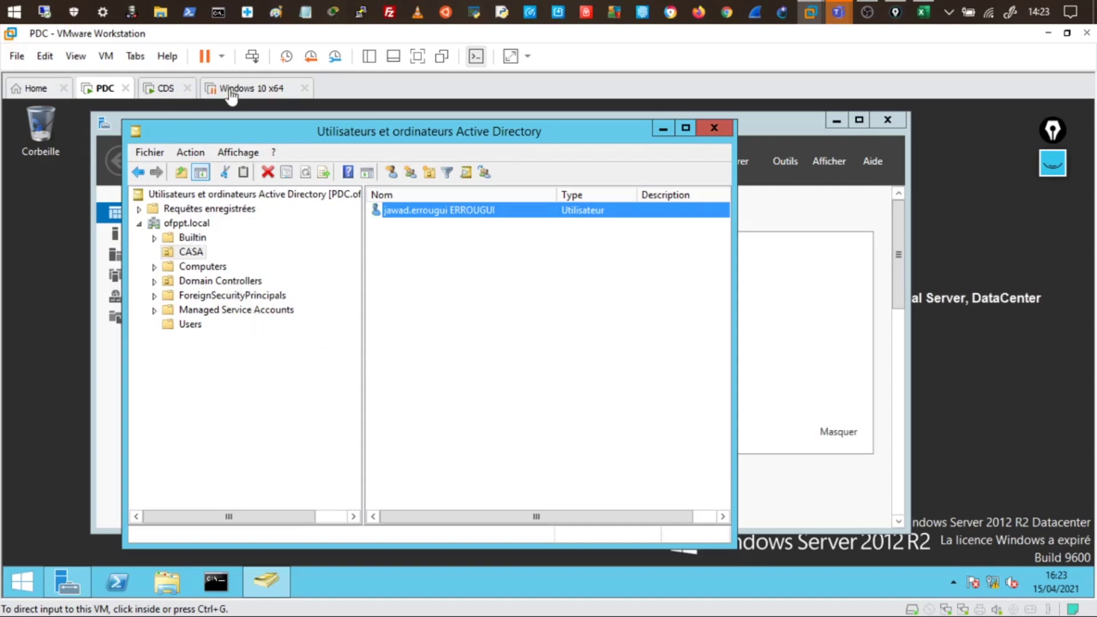
{"action": "left_click", "coordinate": [162, 90]}
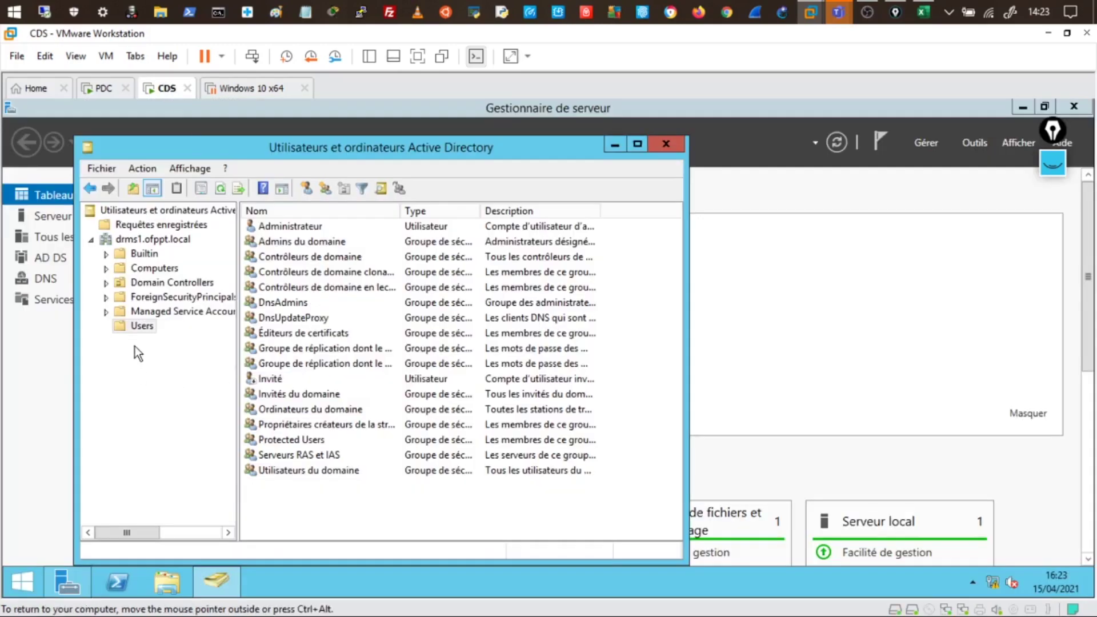
Start a new user in drms1.ofppt.local Users with first name 'jawa' and logon name 'ja'
{"action": "right_click", "coordinate": [282, 495]}
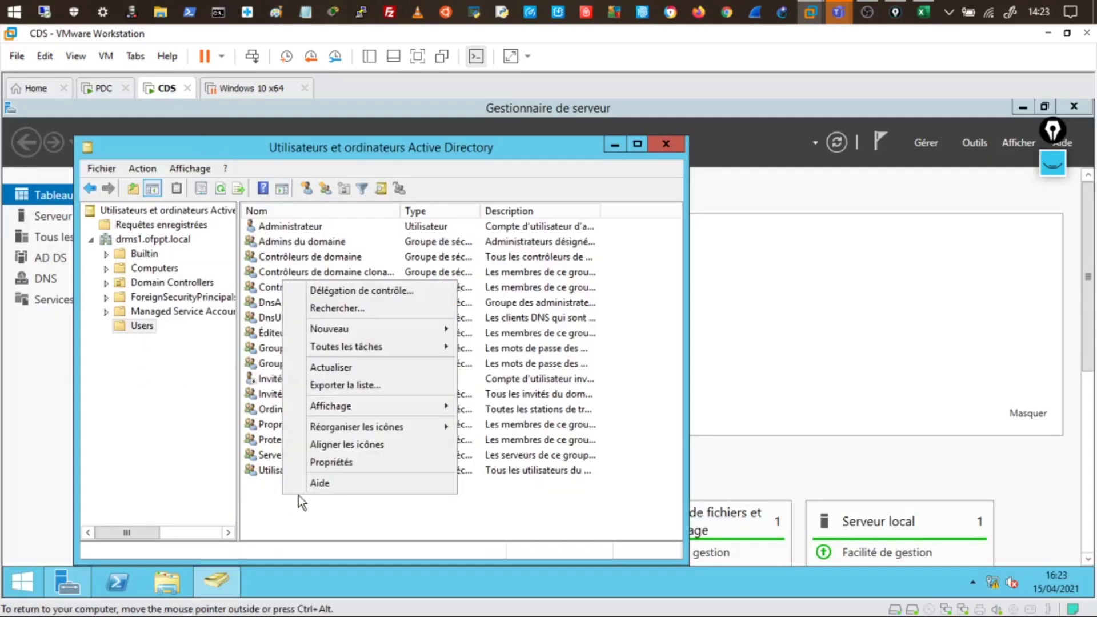
{"action": "mouse_move", "coordinate": [354, 334]}
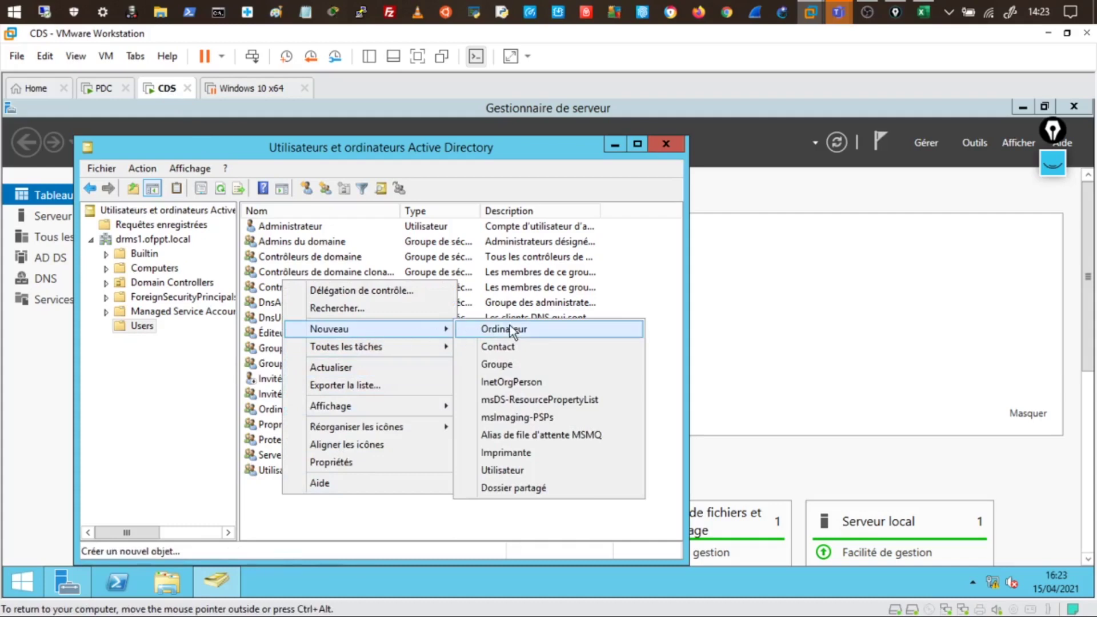
{"action": "left_click", "coordinate": [514, 470]}
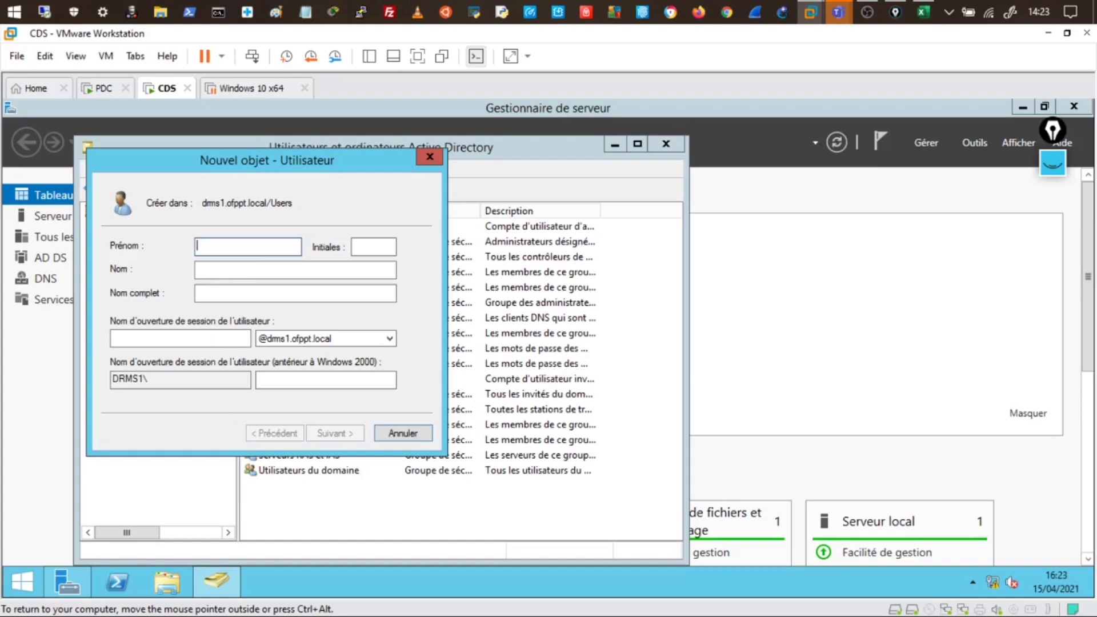
{"action": "type", "text": "jawad"}
{"action": "left_click", "coordinate": [245, 269]}
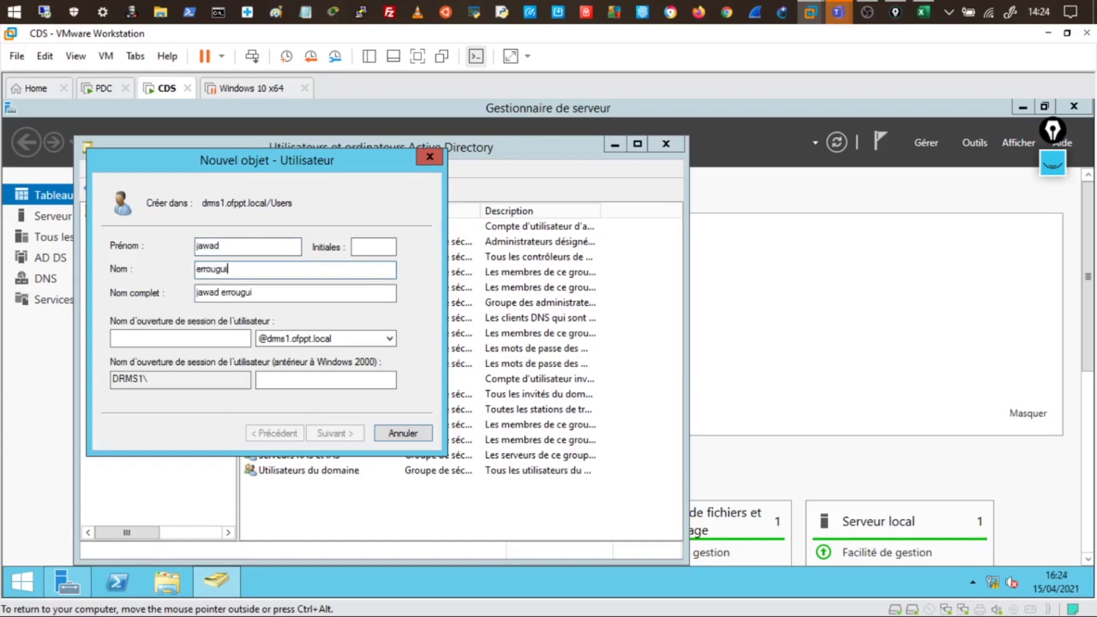
{"action": "left_click", "coordinate": [172, 338]}
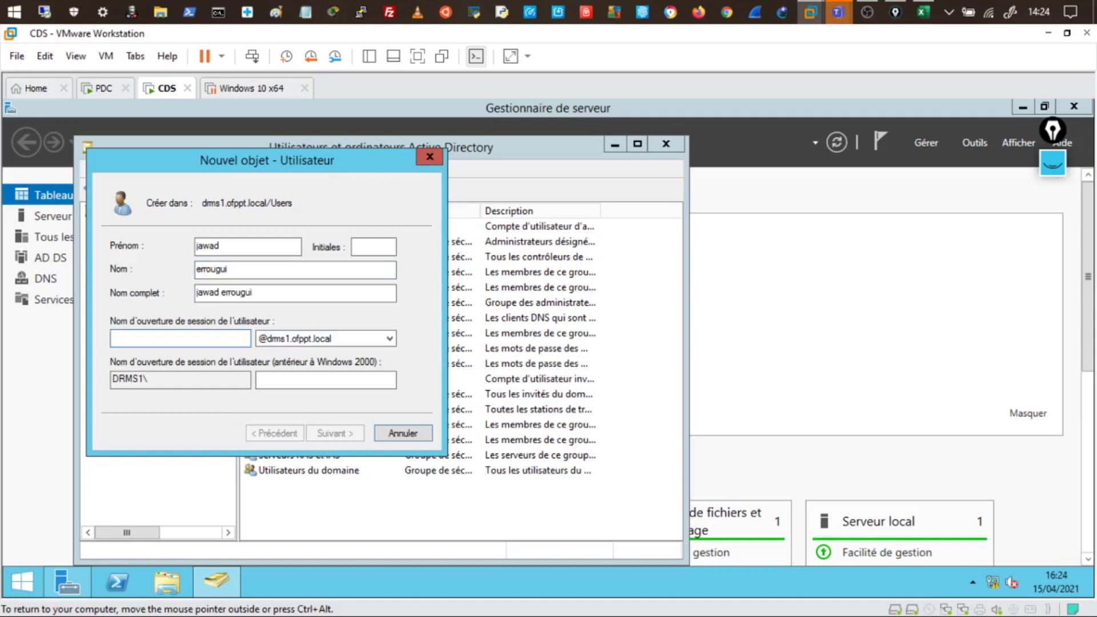
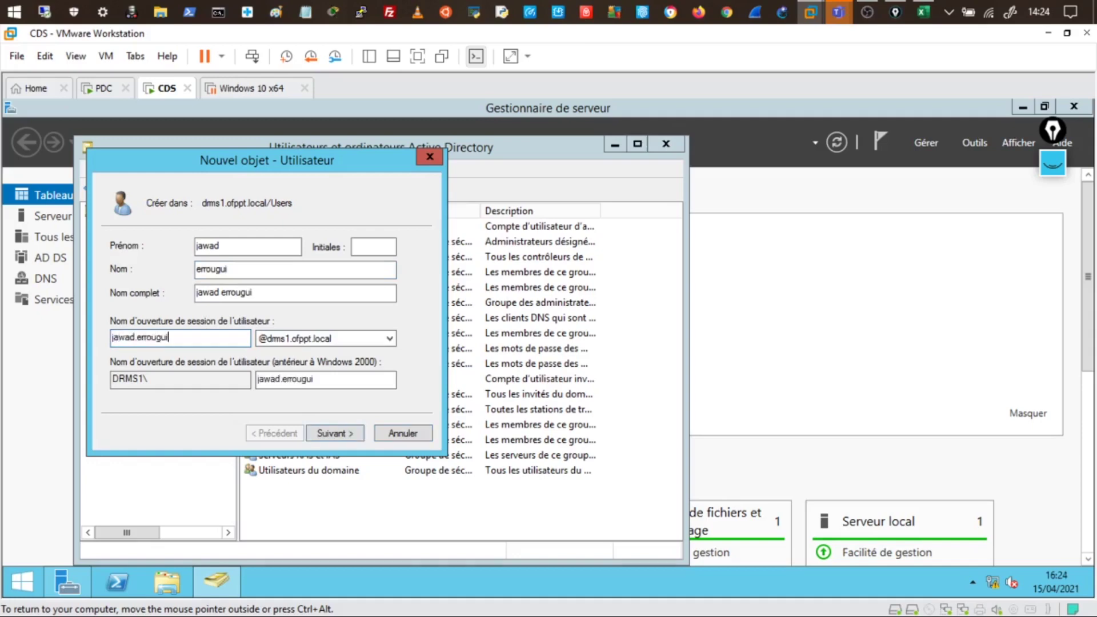
{"action": "key", "text": "ctrl+a"}
Turn off the forced password change, set and confirm the password, and create the user
{"action": "left_click", "coordinate": [336, 435]}
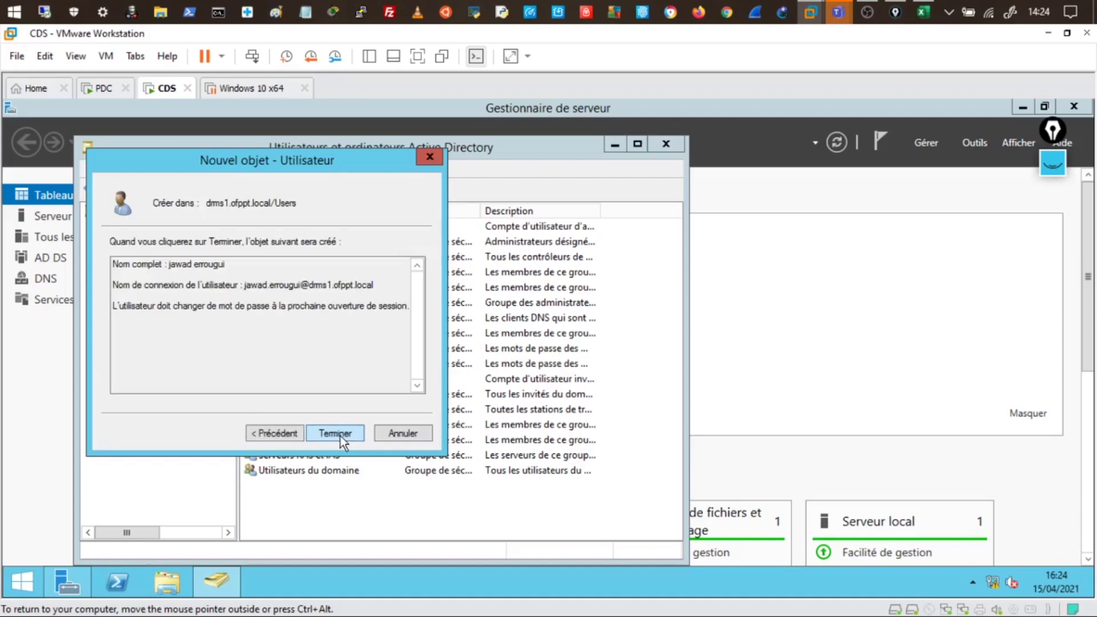
{"action": "left_click", "coordinate": [276, 433]}
{"action": "left_click", "coordinate": [184, 298]}
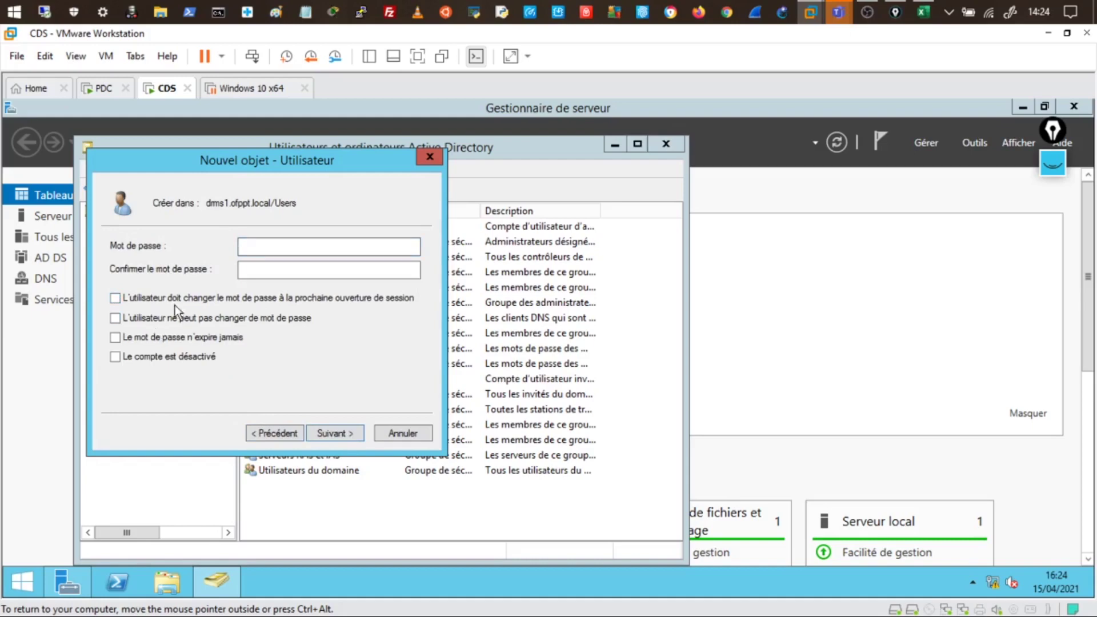
{"action": "left_click", "coordinate": [245, 246]}
{"action": "left_click", "coordinate": [329, 270]}
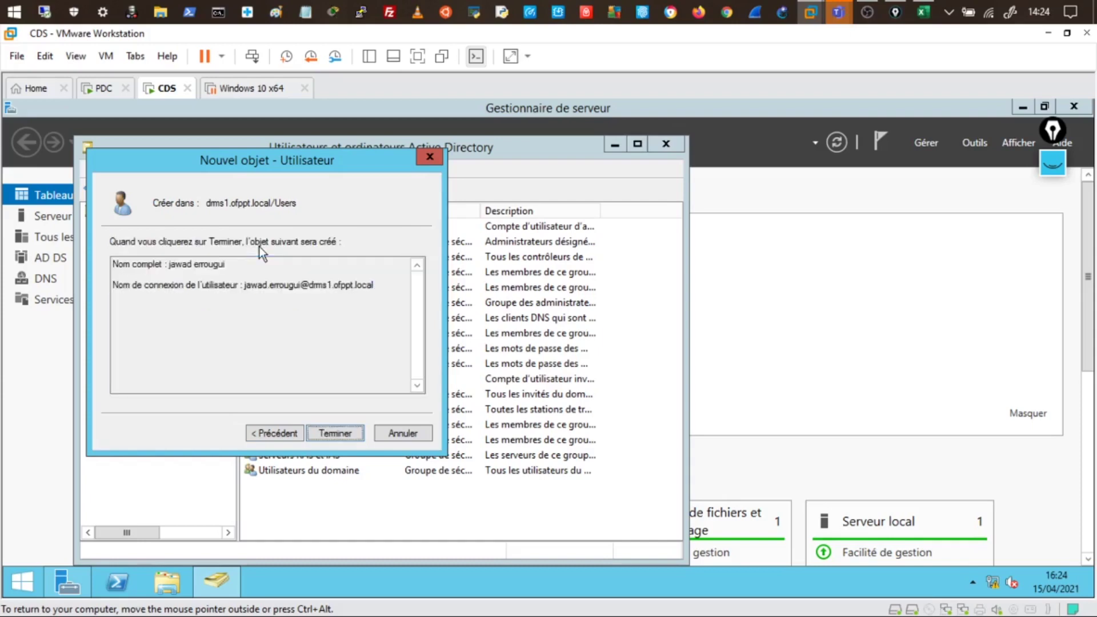
{"action": "left_click", "coordinate": [336, 433]}
{"action": "left_click", "coordinate": [322, 430]}
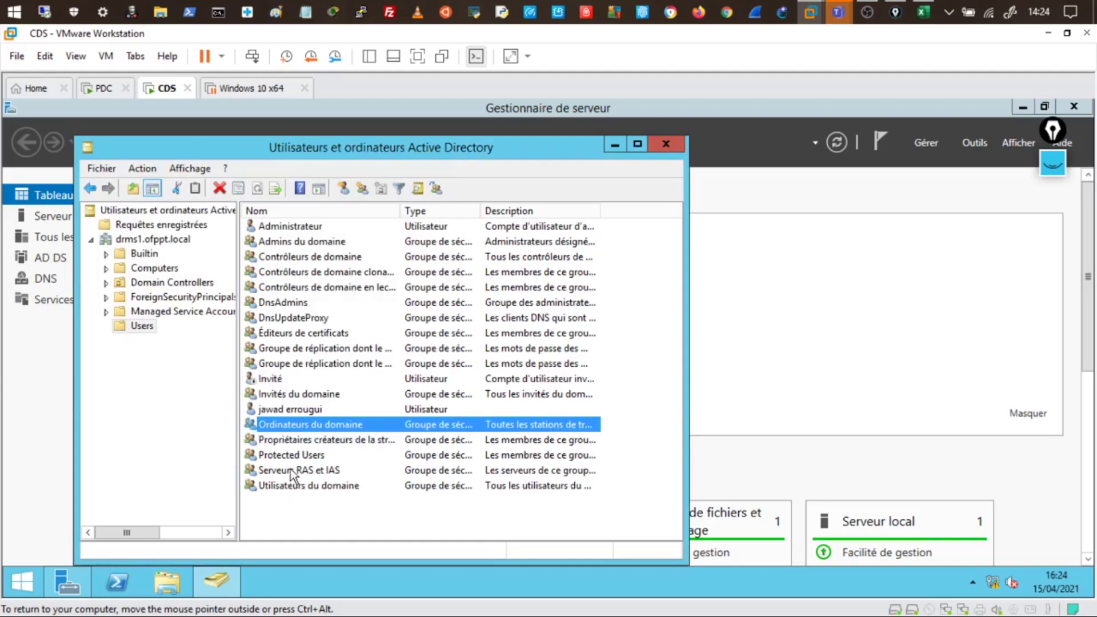
{"action": "left_click", "coordinate": [279, 411]}
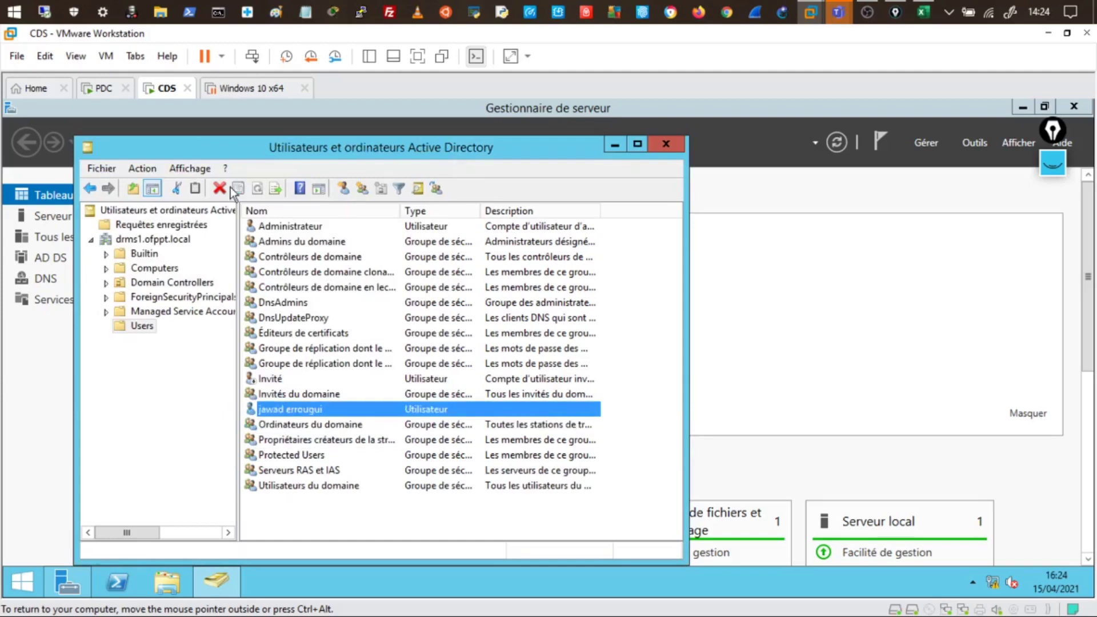
On PDC, handwrite a 'UPN' heading and the user's parent-domain UPN with Epic Pen
{"action": "left_click", "coordinate": [103, 88]}
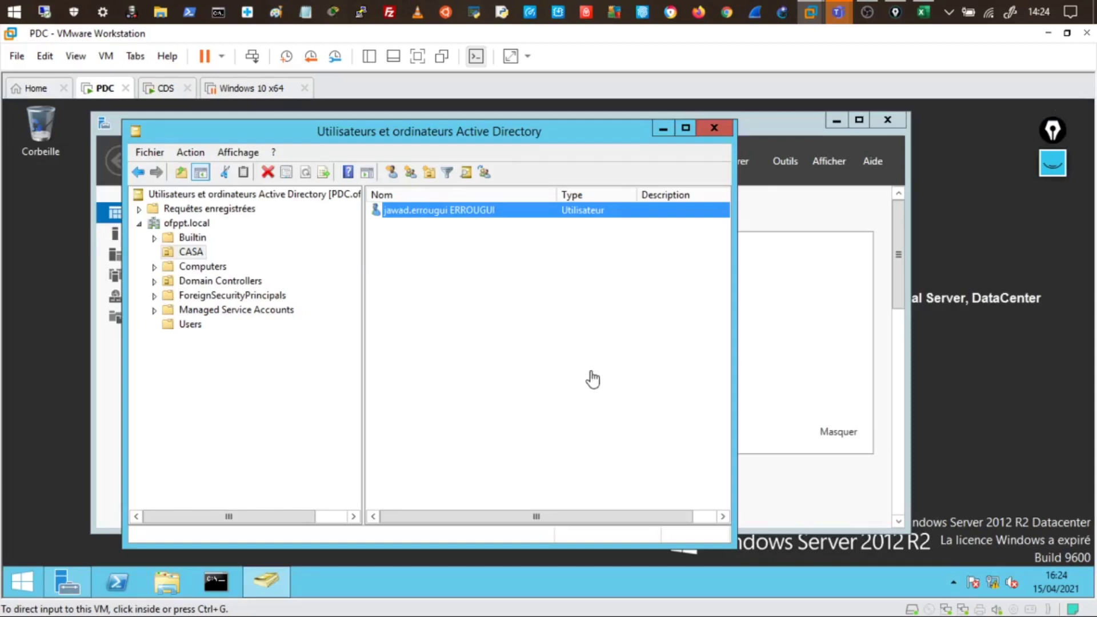
{"action": "left_click", "coordinate": [1053, 164]}
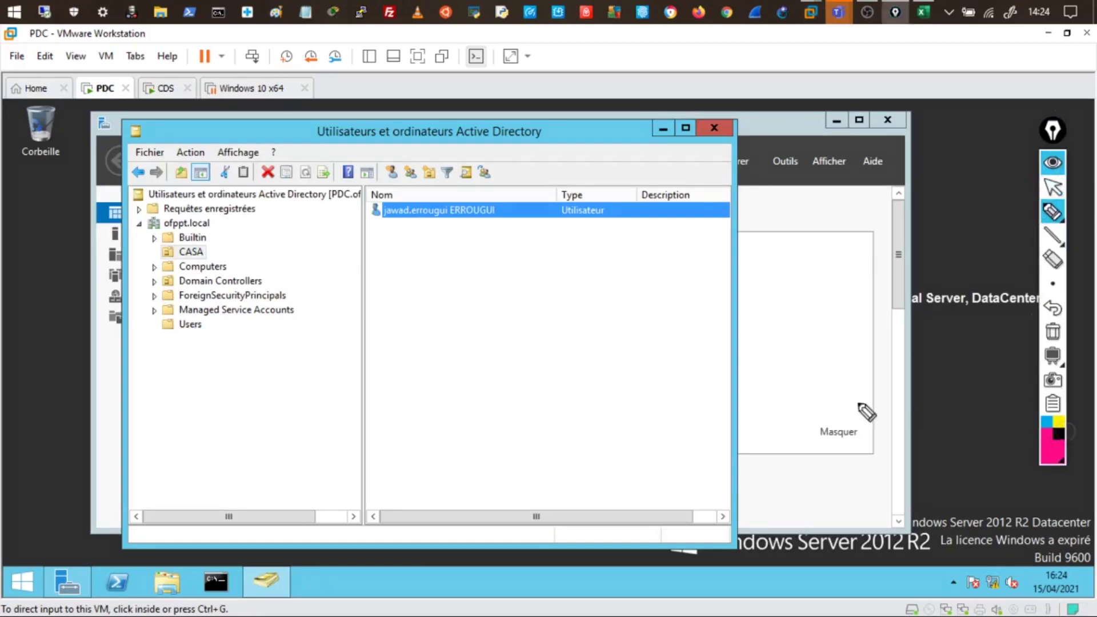
{"action": "mouse_move", "coordinate": [499, 270]}
{"action": "left_mouse_down"}
{"action": "mouse_move", "coordinate": [540, 278]}
{"action": "mouse_move", "coordinate": [587, 265]}
{"action": "left_mouse_up"}
{"action": "left_click_drag", "start_coordinate": [477, 298], "coordinate": [549, 295]}
{"action": "mouse_move", "coordinate": [423, 340]}
{"action": "left_mouse_down"}
{"action": "mouse_move", "coordinate": [411, 359]}
{"action": "mouse_move", "coordinate": [601, 342]}
{"action": "mouse_move", "coordinate": [639, 350]}
{"action": "mouse_move", "coordinate": [653, 333]}
{"action": "mouse_move", "coordinate": [706, 354]}
{"action": "mouse_move", "coordinate": [730, 348]}
{"action": "mouse_move", "coordinate": [757, 367]}
{"action": "mouse_move", "coordinate": [769, 351]}
{"action": "mouse_move", "coordinate": [914, 336]}
{"action": "left_mouse_up"}
{"action": "left_click", "coordinate": [822, 344]}
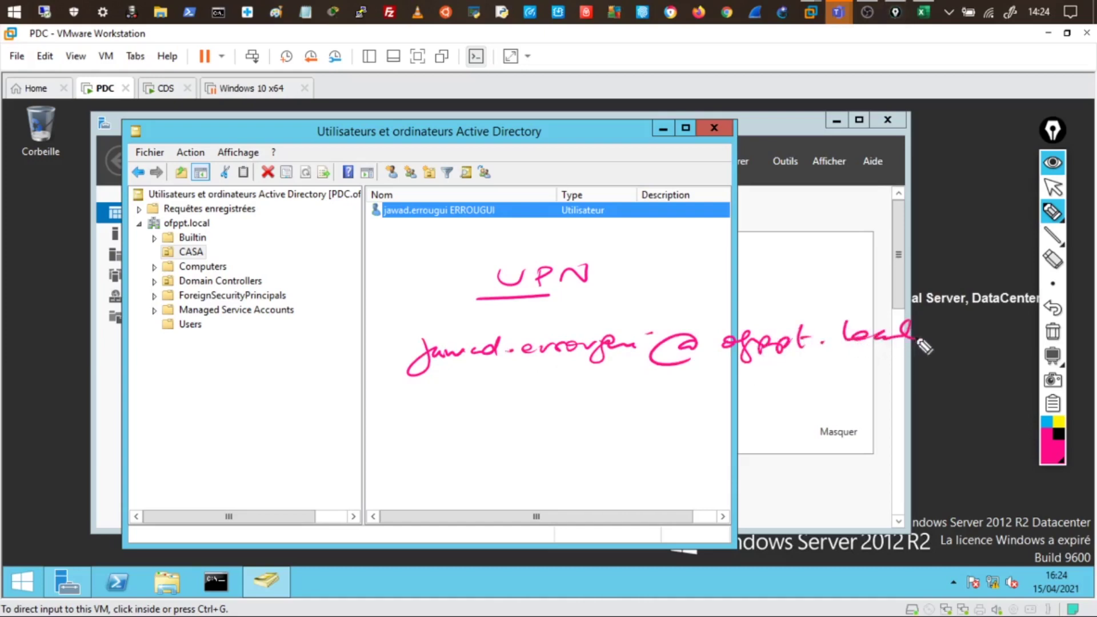
Add the child-domain UPN variant, bracket and circle the notes, then clear the ink
{"action": "mouse_move", "coordinate": [431, 407]}
{"action": "left_mouse_down"}
{"action": "mouse_move", "coordinate": [465, 429]}
{"action": "mouse_move", "coordinate": [564, 414]}
{"action": "mouse_move", "coordinate": [852, 408]}
{"action": "mouse_move", "coordinate": [896, 394]}
{"action": "mouse_move", "coordinate": [925, 404]}
{"action": "mouse_move", "coordinate": [951, 384]}
{"action": "left_mouse_up"}
{"action": "left_click_drag", "start_coordinate": [398, 362], "coordinate": [403, 418]}
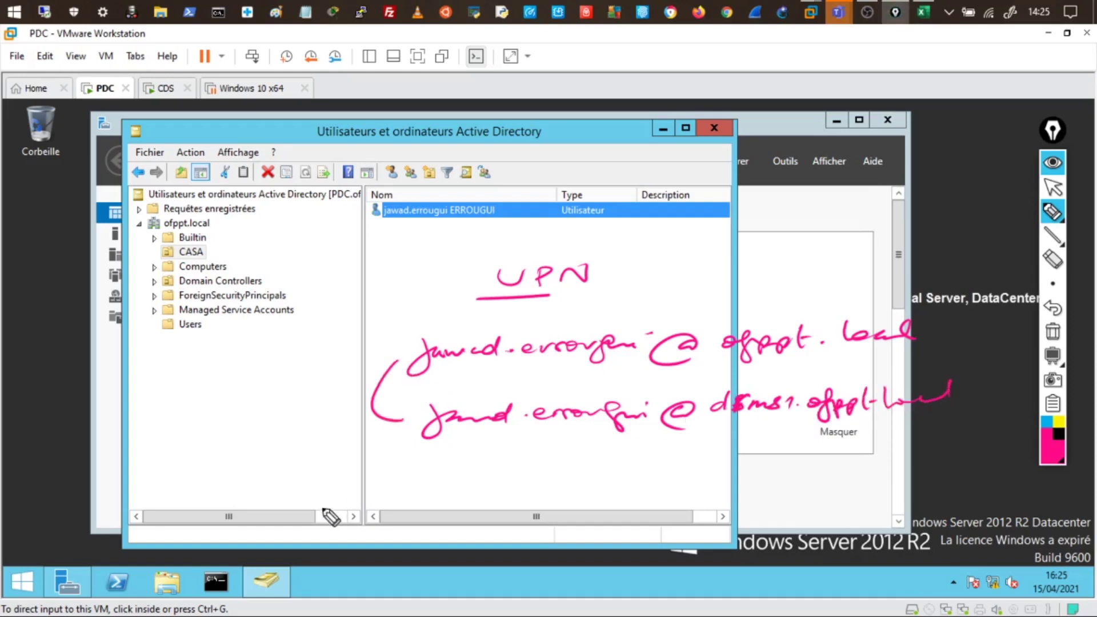
{"action": "left_click_drag", "start_coordinate": [638, 247], "coordinate": [622, 264]}
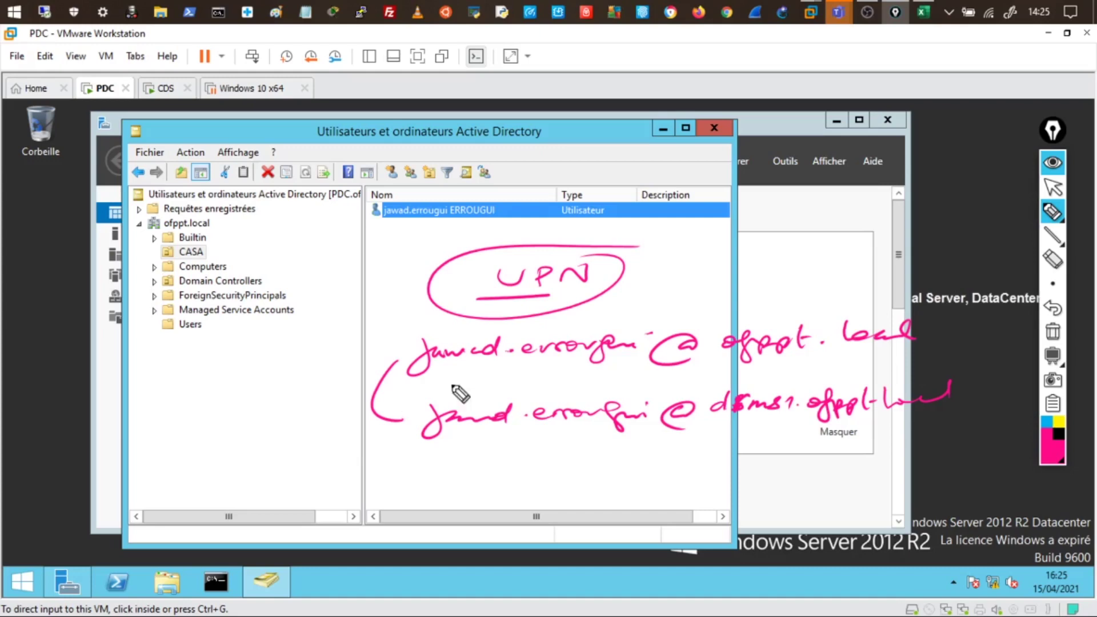
{"action": "mouse_move", "coordinate": [440, 376]}
{"action": "left_mouse_down"}
{"action": "mouse_move", "coordinate": [682, 372]}
{"action": "mouse_move", "coordinate": [910, 350]}
{"action": "left_mouse_up"}
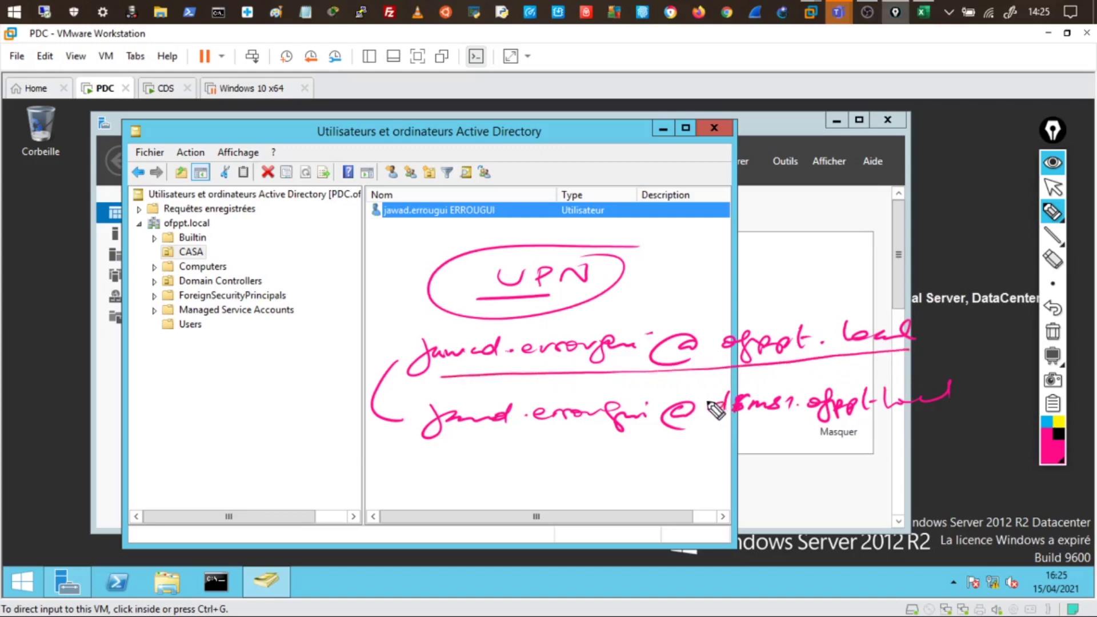
{"action": "mouse_move", "coordinate": [651, 333]}
{"action": "left_mouse_down"}
{"action": "mouse_move", "coordinate": [581, 322]}
{"action": "mouse_move", "coordinate": [360, 363]}
{"action": "mouse_move", "coordinate": [543, 384]}
{"action": "mouse_move", "coordinate": [651, 355]}
{"action": "left_mouse_up"}
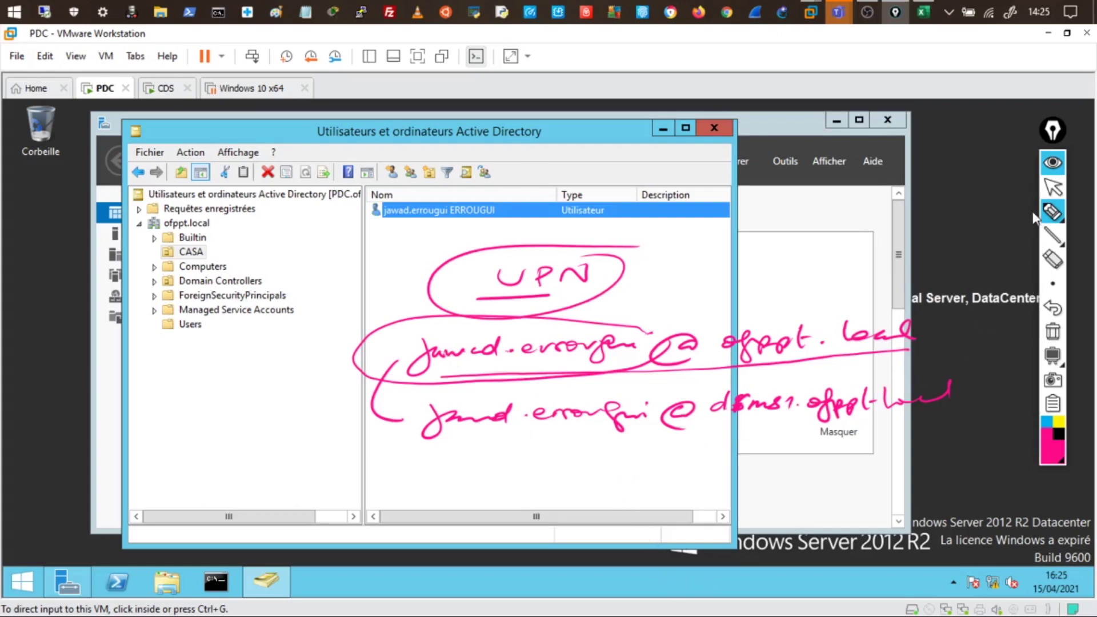
{"action": "left_click", "coordinate": [1052, 163]}
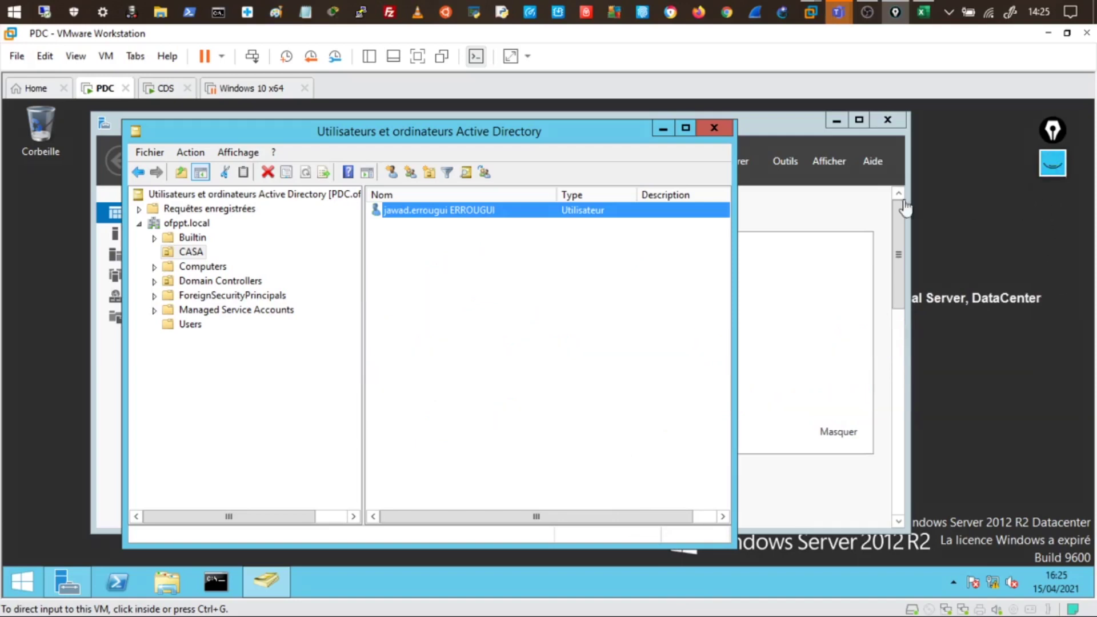
View PDC's empty ForeignSecurityPrincipals container, then return to CDS
{"action": "left_click", "coordinate": [479, 400]}
{"action": "left_click", "coordinate": [282, 295]}
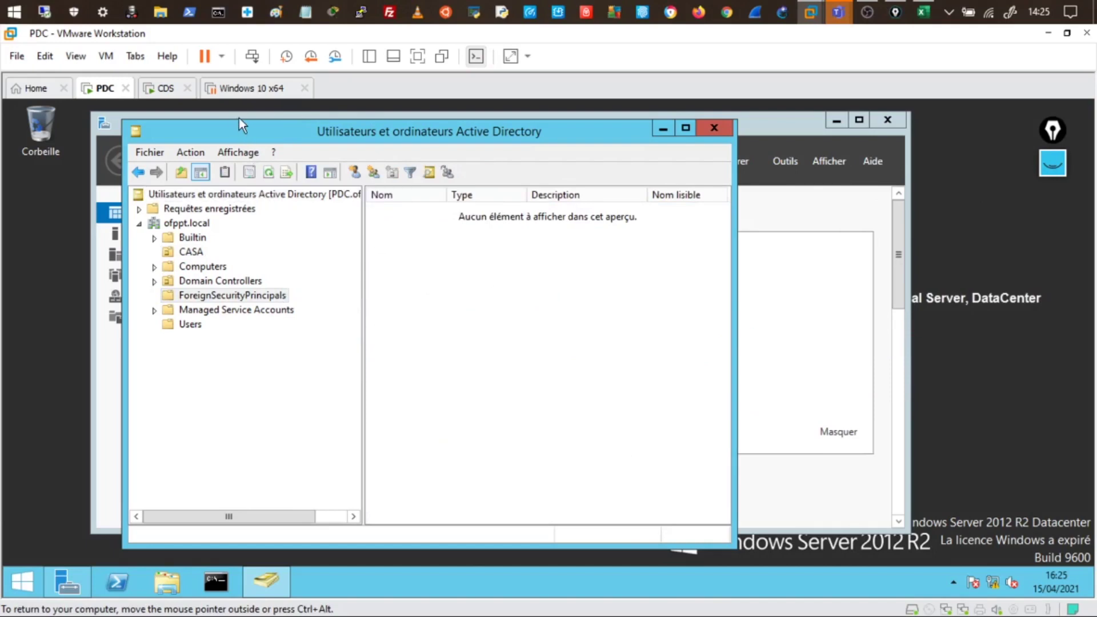
{"action": "left_click", "coordinate": [168, 90]}
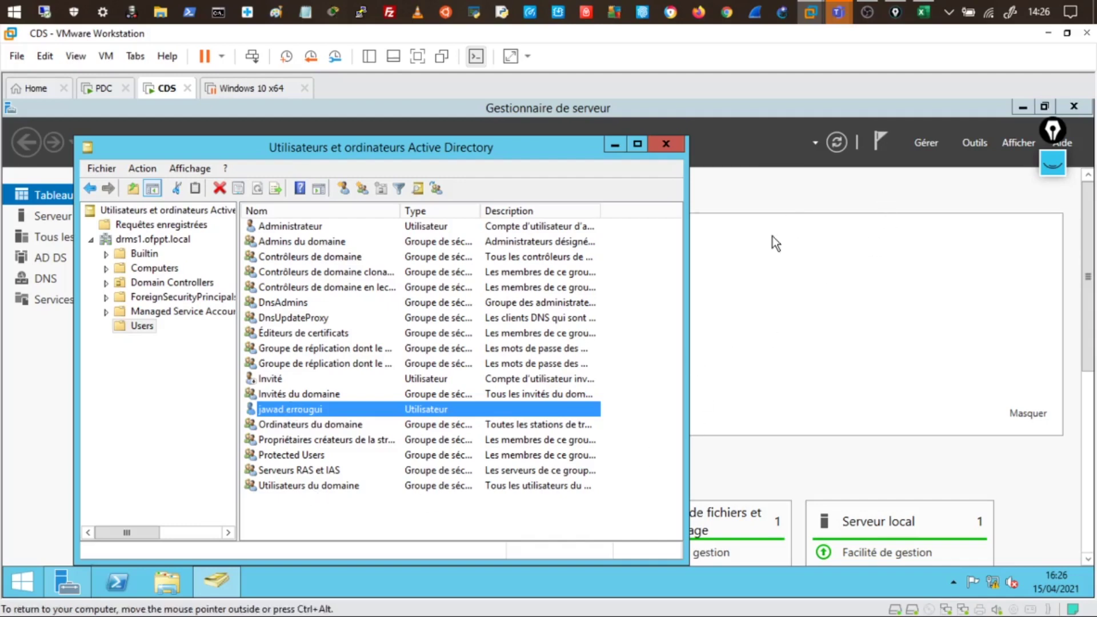
On PDC, launch Domaines et approbations Active Directory from Server Manager's Outils menu
{"action": "left_click", "coordinate": [108, 91]}
{"action": "left_click", "coordinate": [164, 90]}
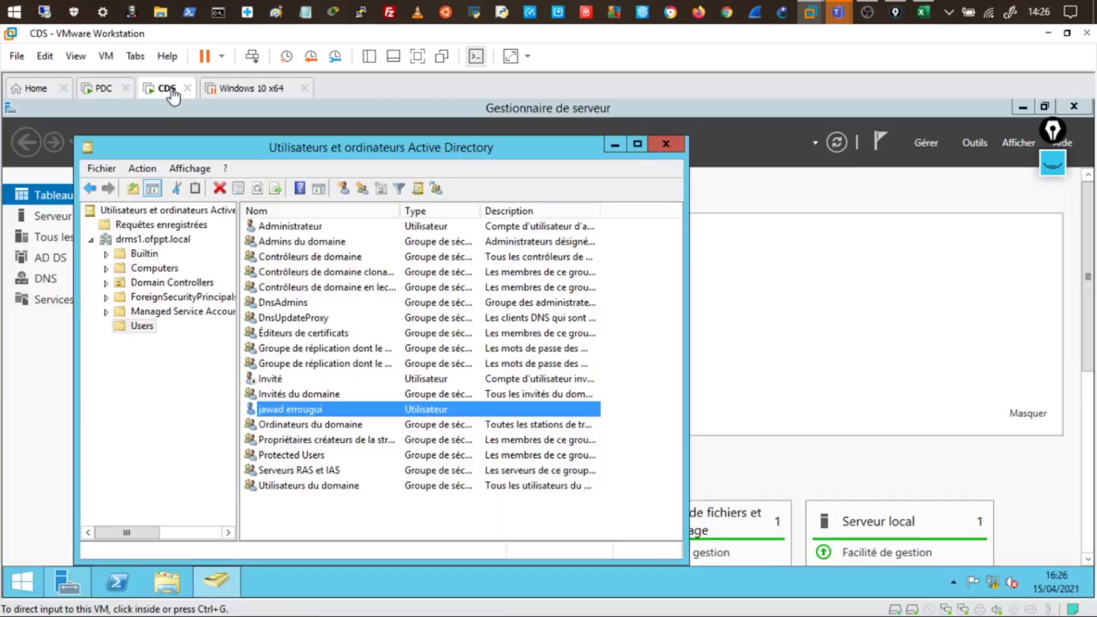
{"action": "left_click", "coordinate": [113, 90]}
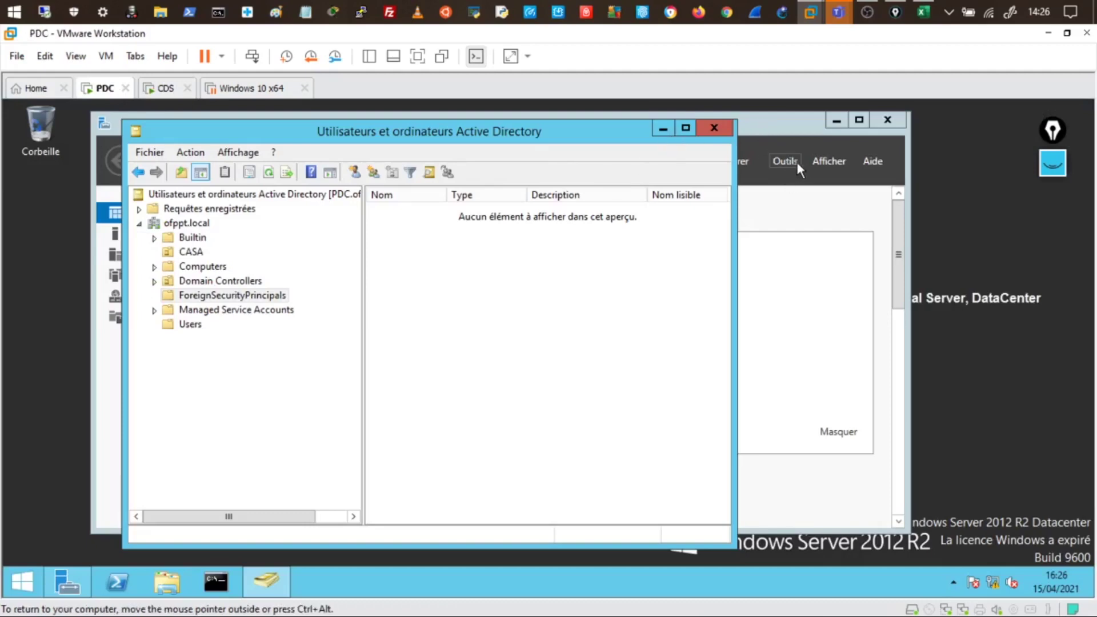
{"action": "left_click", "coordinate": [796, 162]}
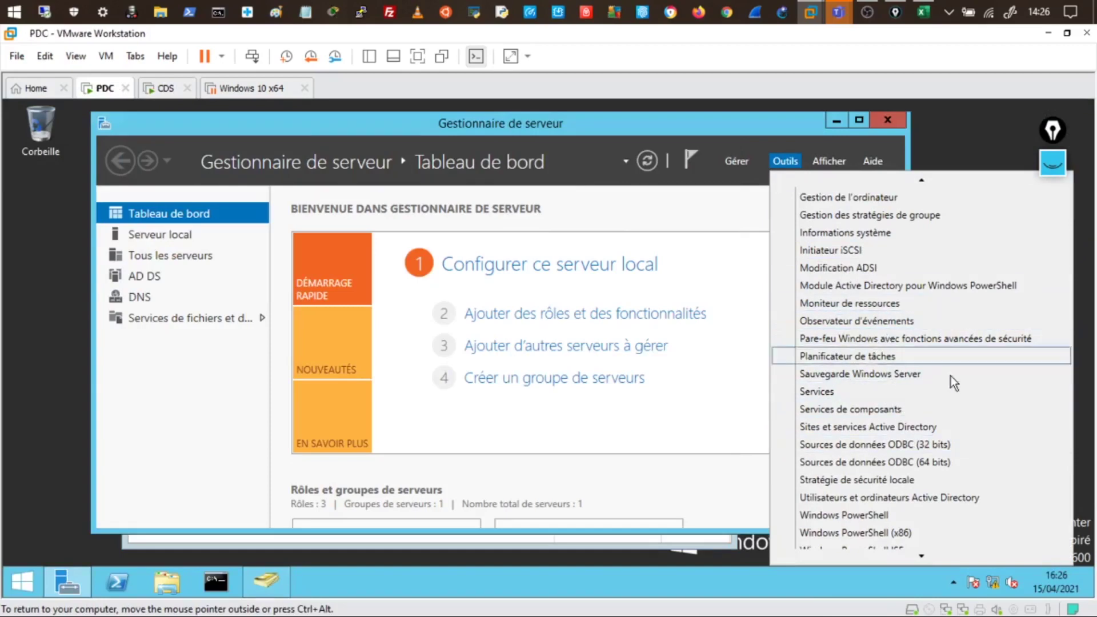
{"action": "scroll", "coordinate": [926, 368], "scroll_direction": "up", "scroll_amount": 3}
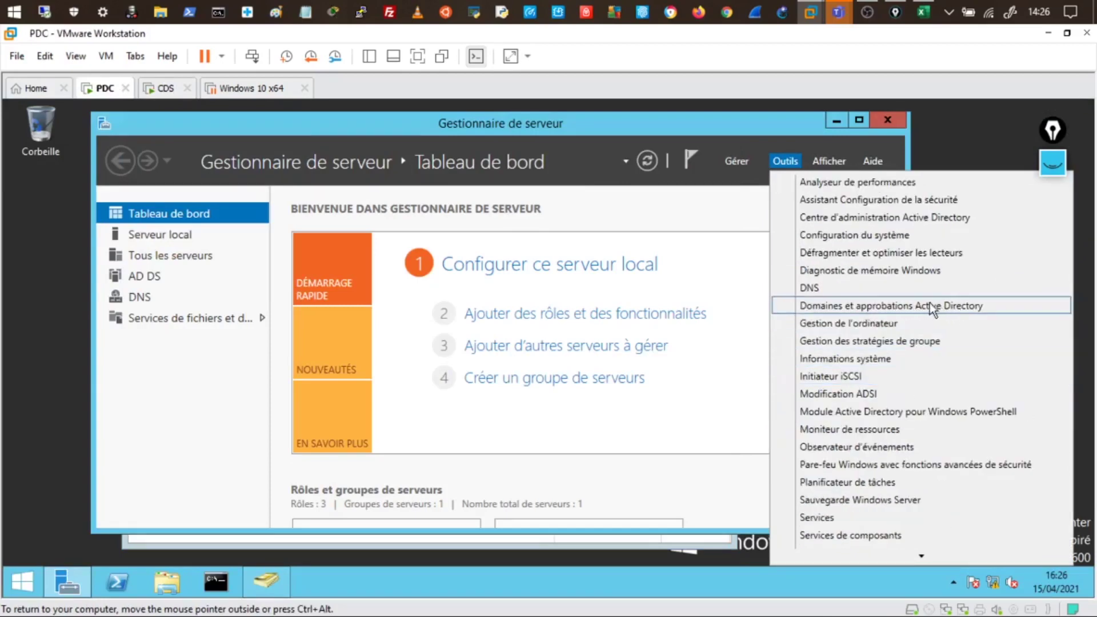
{"action": "left_click", "coordinate": [890, 306]}
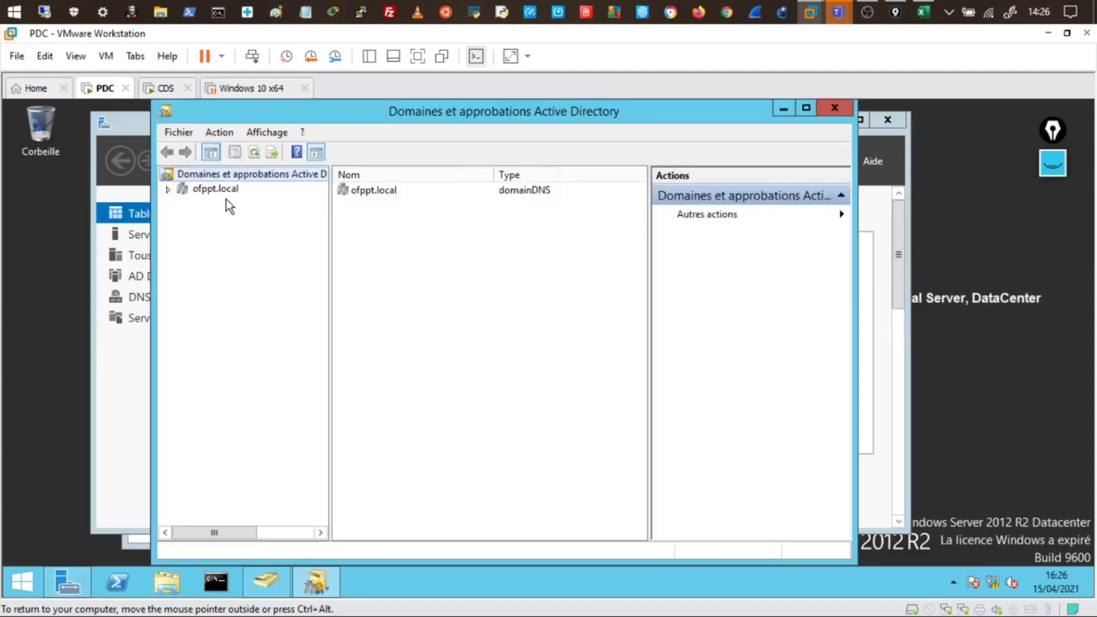
Expand ofppt.local and open the drms1.ofppt.local domain properties
{"action": "left_click", "coordinate": [168, 190]}
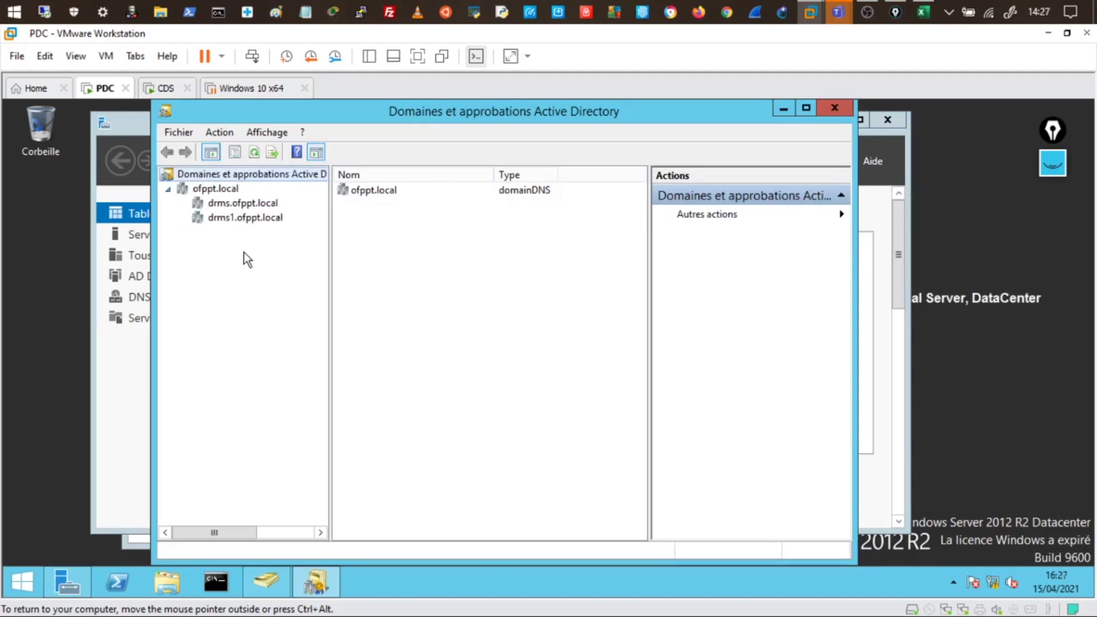
{"action": "left_click", "coordinate": [222, 219]}
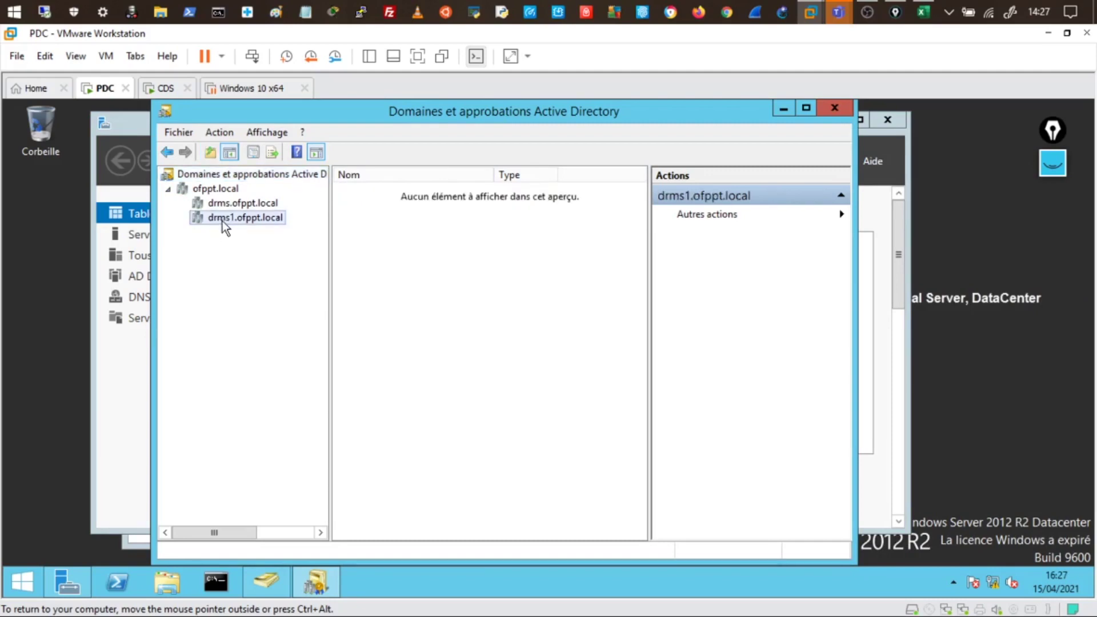
{"action": "right_click", "coordinate": [223, 220]}
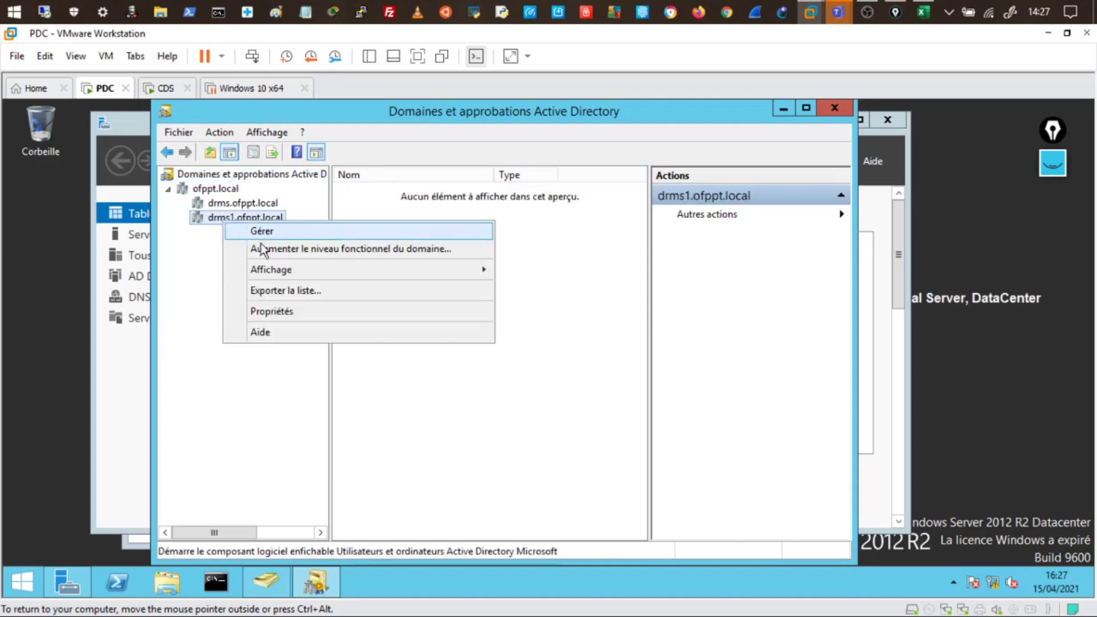
{"action": "left_click", "coordinate": [280, 311]}
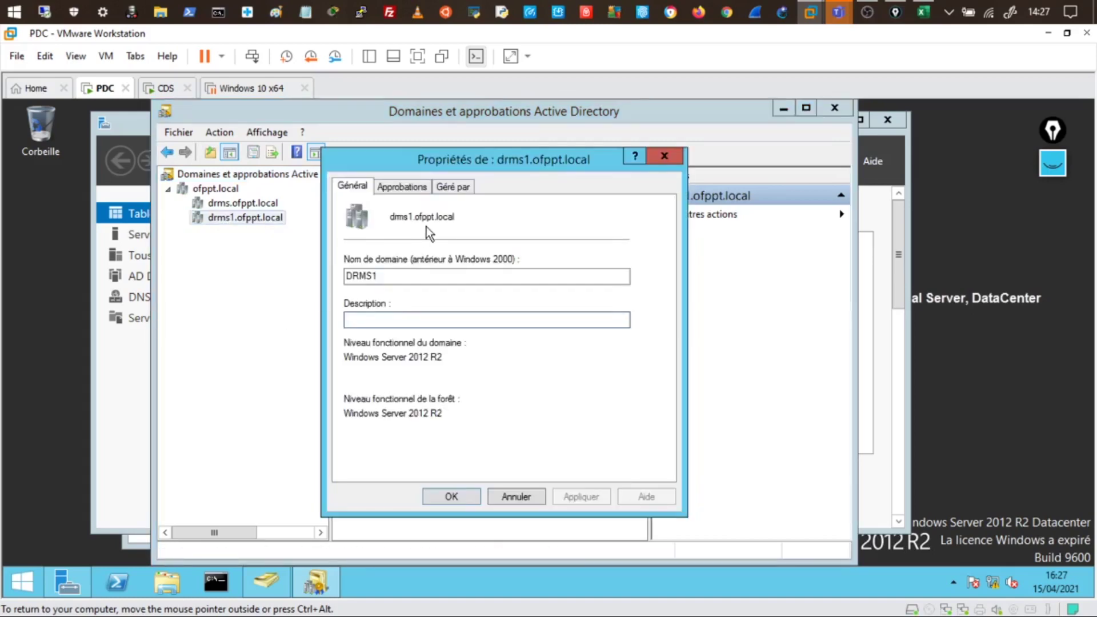
Review the two-way transitive trust with parent ofppt.local, then close both dialogs
{"action": "left_click", "coordinate": [403, 185]}
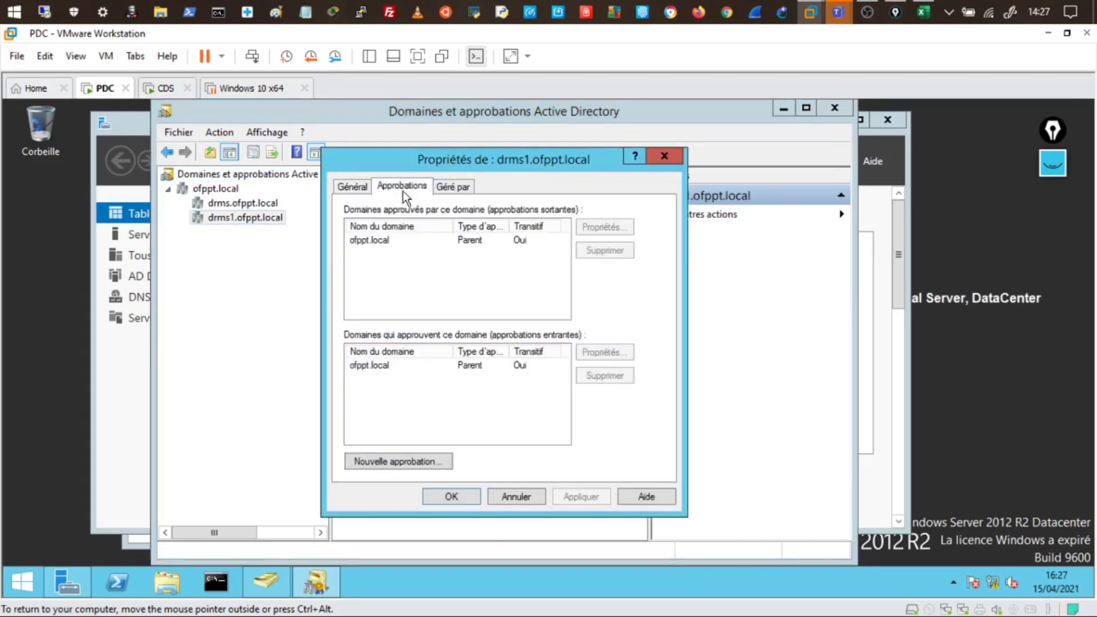
{"action": "left_click", "coordinate": [381, 245]}
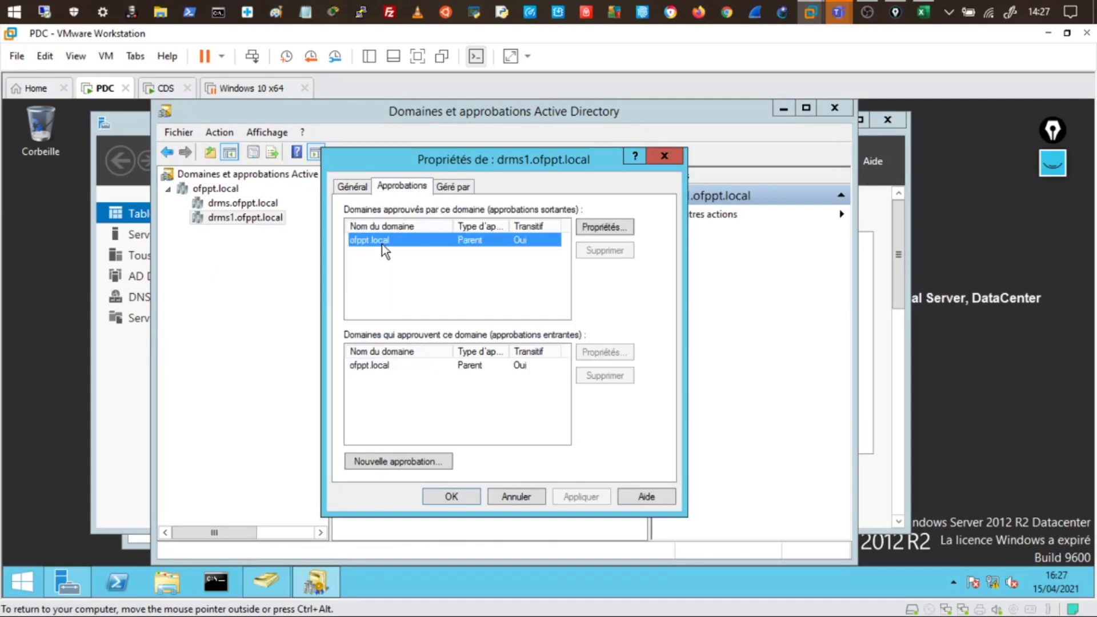
{"action": "left_click", "coordinate": [604, 226]}
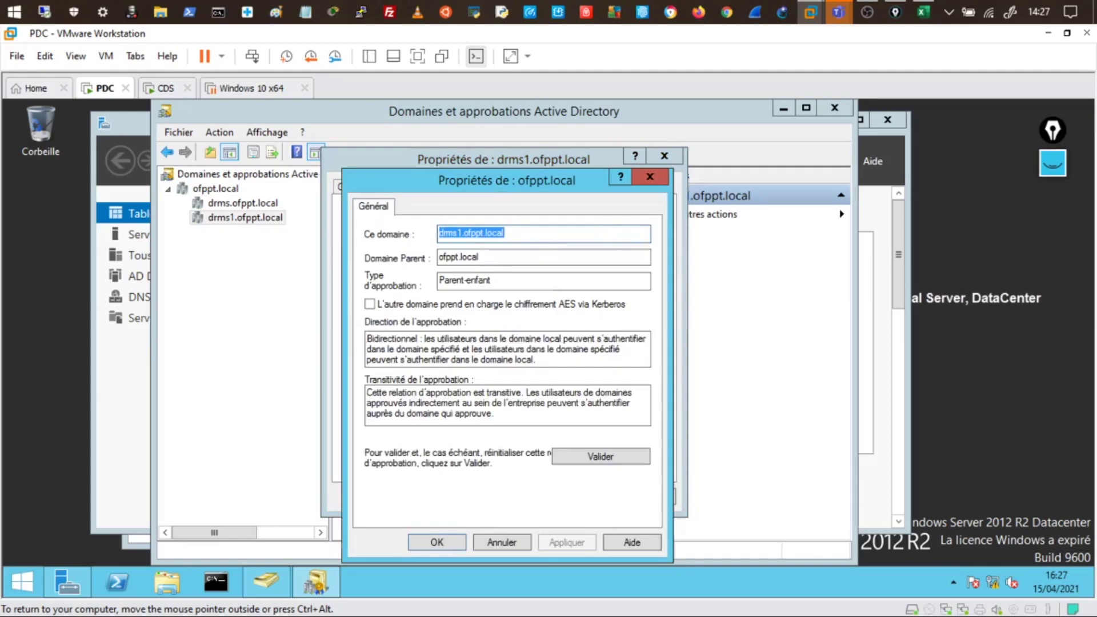
{"action": "key", "text": "Tab"}
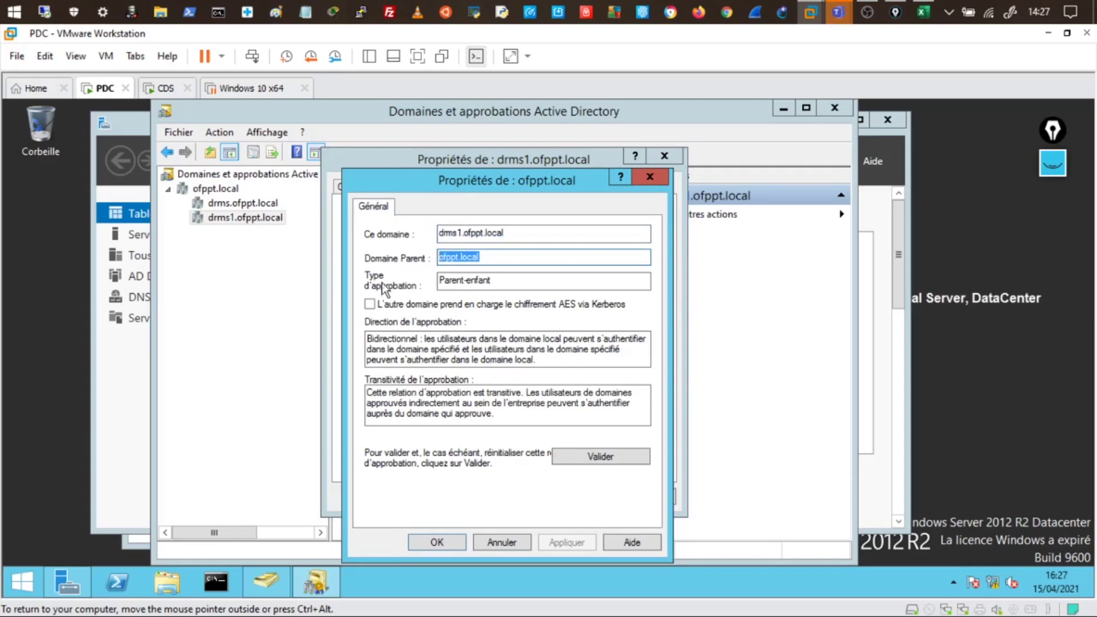
{"action": "key", "text": "Tab"}
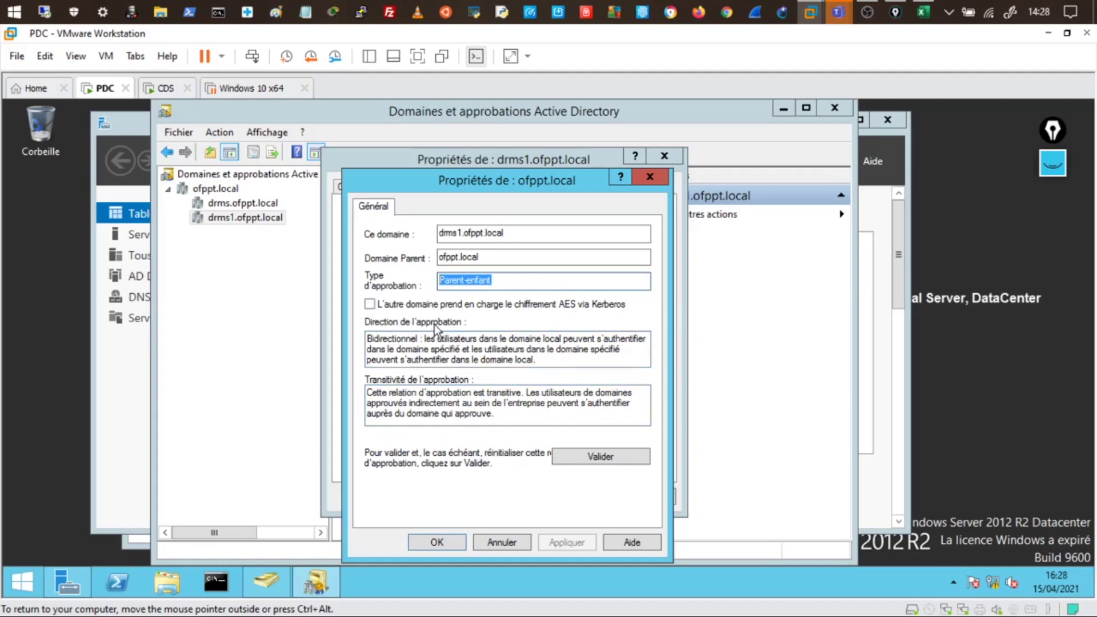
{"action": "left_click_drag", "start_coordinate": [406, 393], "coordinate": [366, 403]}
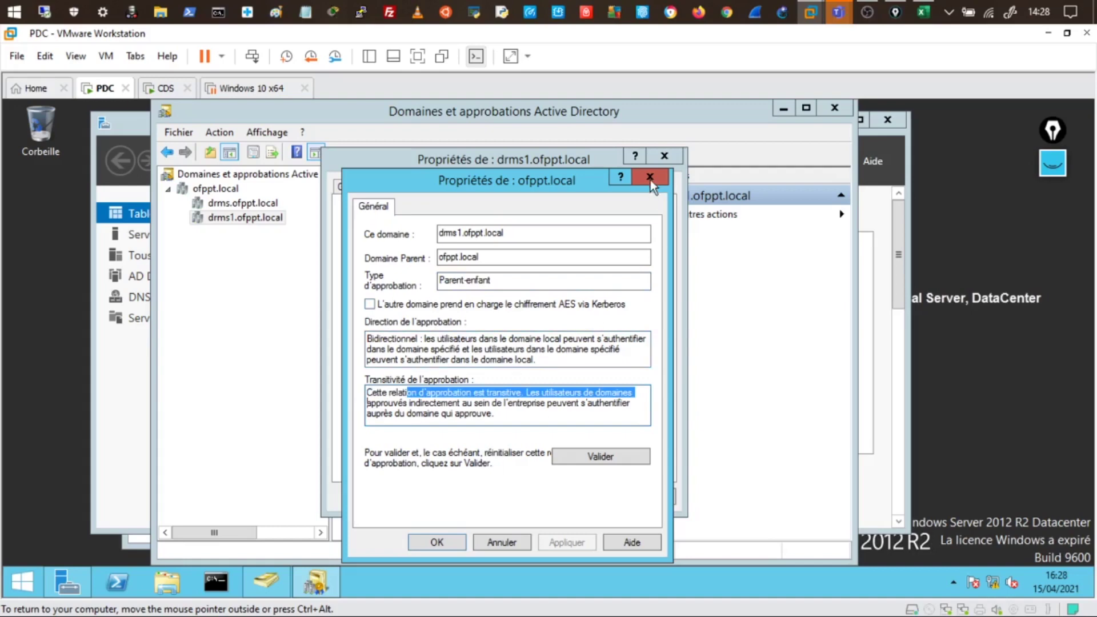
{"action": "left_click", "coordinate": [650, 177]}
{"action": "left_click", "coordinate": [664, 155]}
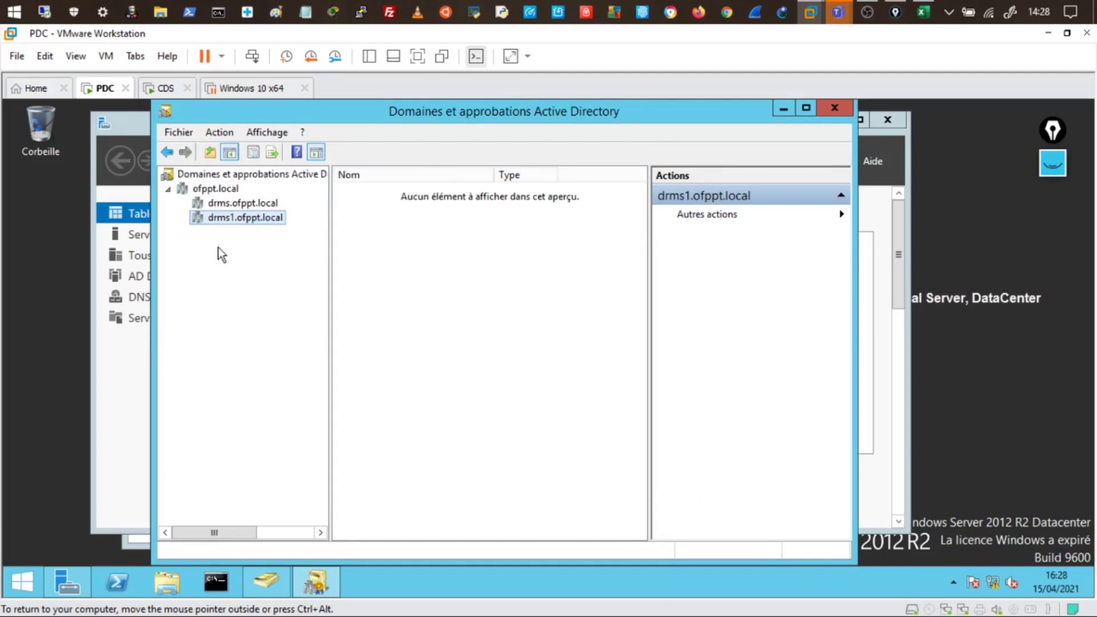
{"action": "right_click", "coordinate": [289, 178]}
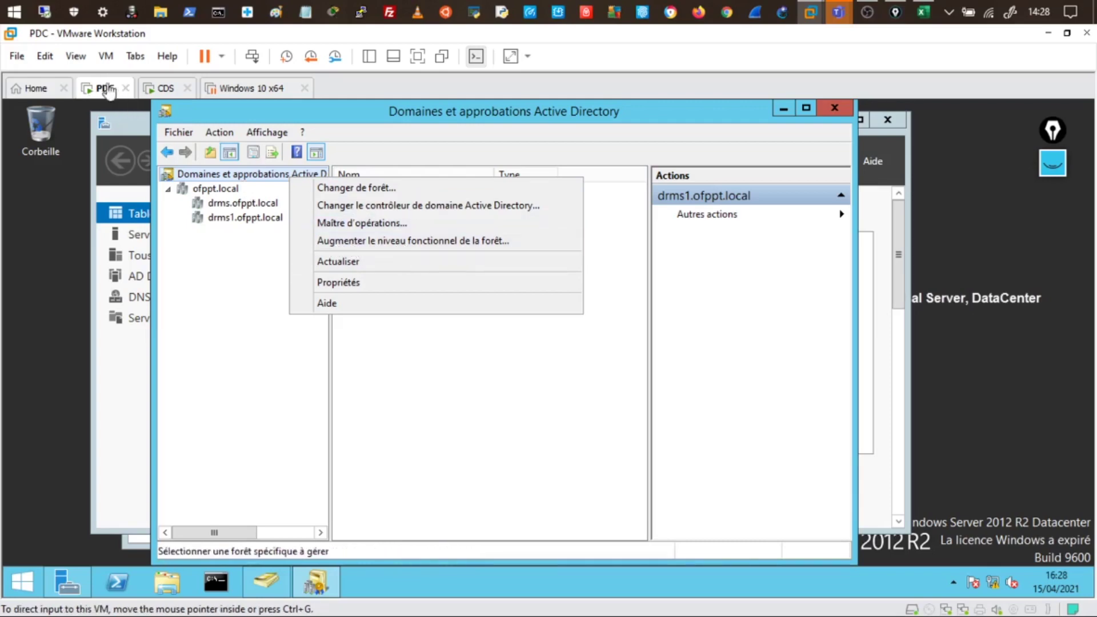
{"action": "left_click", "coordinate": [365, 240]}
{"action": "left_click_drag", "start_coordinate": [425, 327], "coordinate": [326, 326]}
{"action": "left_click", "coordinate": [424, 327]}
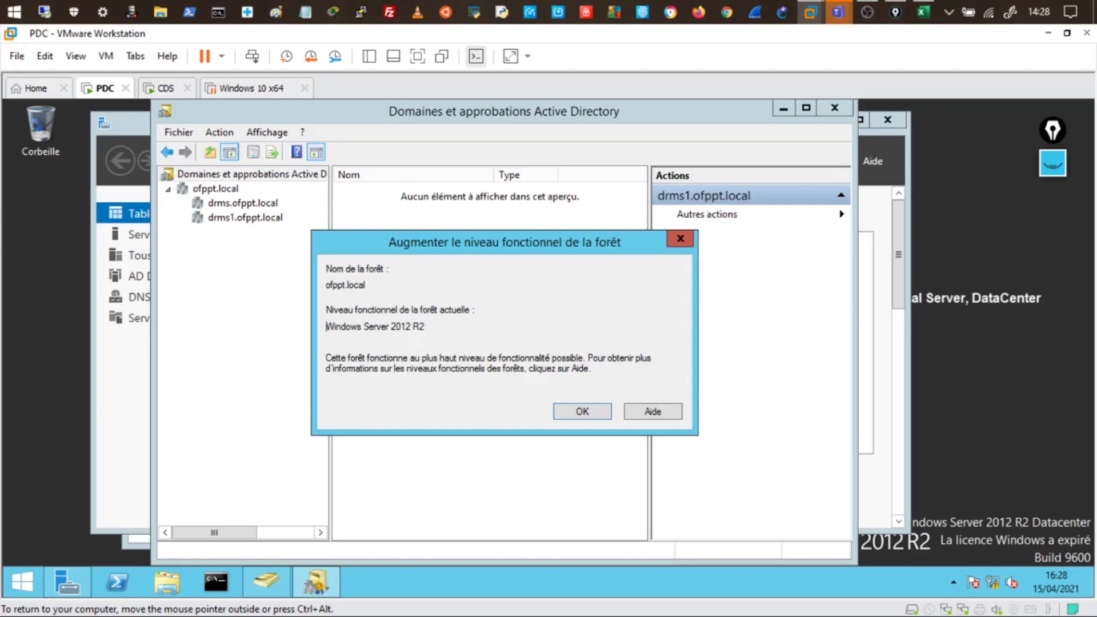
{"action": "left_click_drag", "start_coordinate": [324, 326], "coordinate": [425, 327]}
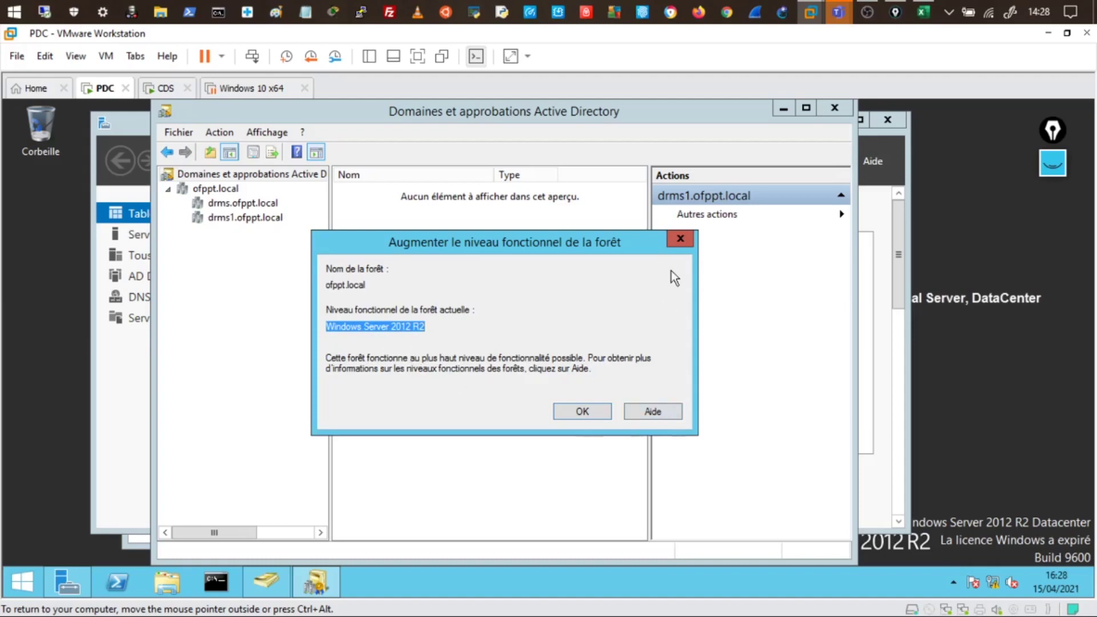
{"action": "left_click", "coordinate": [680, 239]}
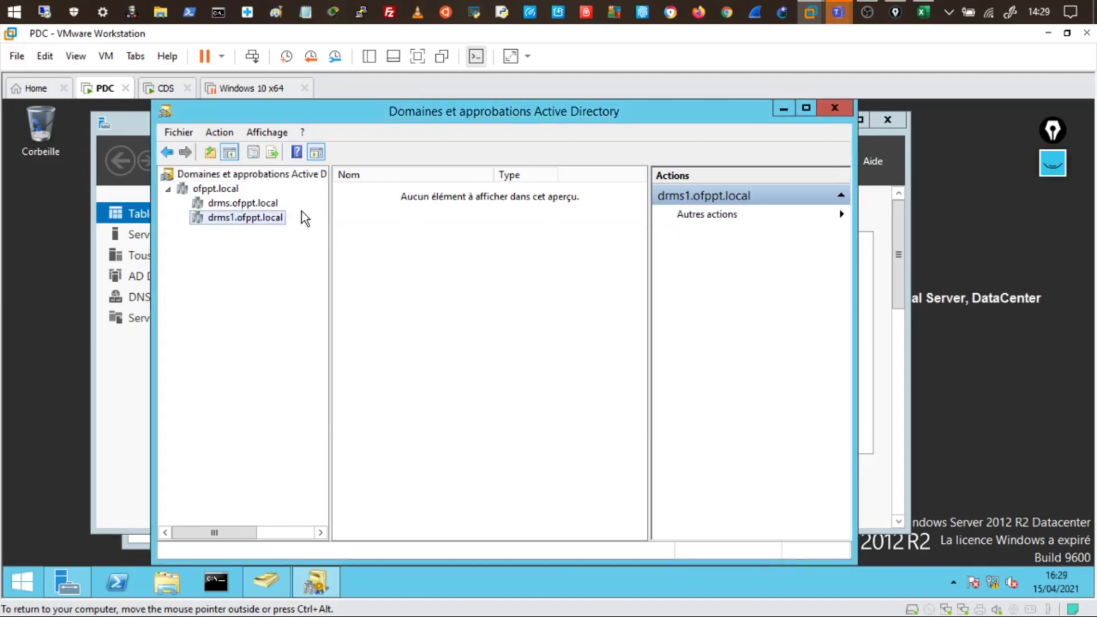
{"action": "left_click", "coordinate": [835, 108]}
On CDS, open Domains and Trusts, expand ofppt.local and open its properties
{"action": "left_click", "coordinate": [166, 88]}
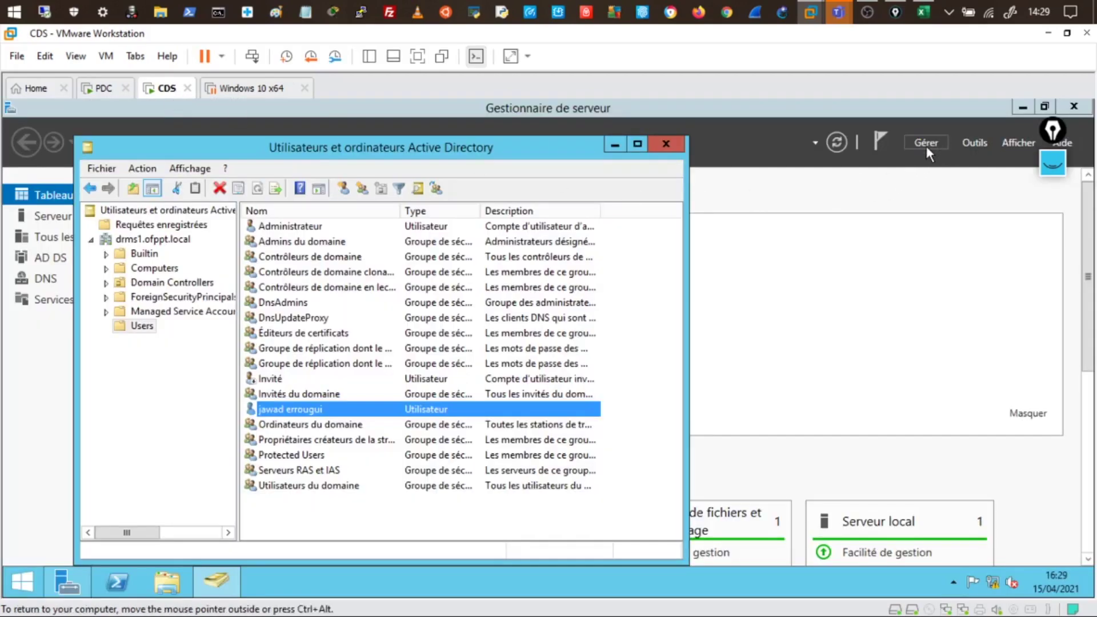
{"action": "left_click", "coordinate": [978, 144]}
{"action": "scroll", "coordinate": [914, 274], "scroll_direction": "up", "scroll_amount": 3}
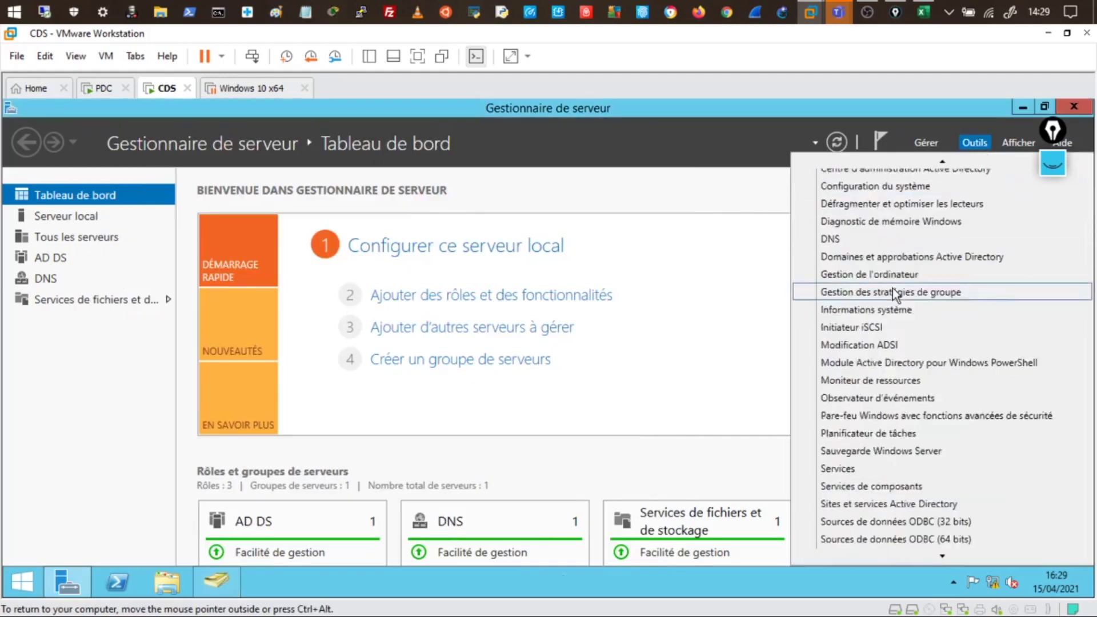
{"action": "scroll", "coordinate": [886, 295], "scroll_direction": "up", "scroll_amount": 1}
{"action": "left_click", "coordinate": [896, 293]}
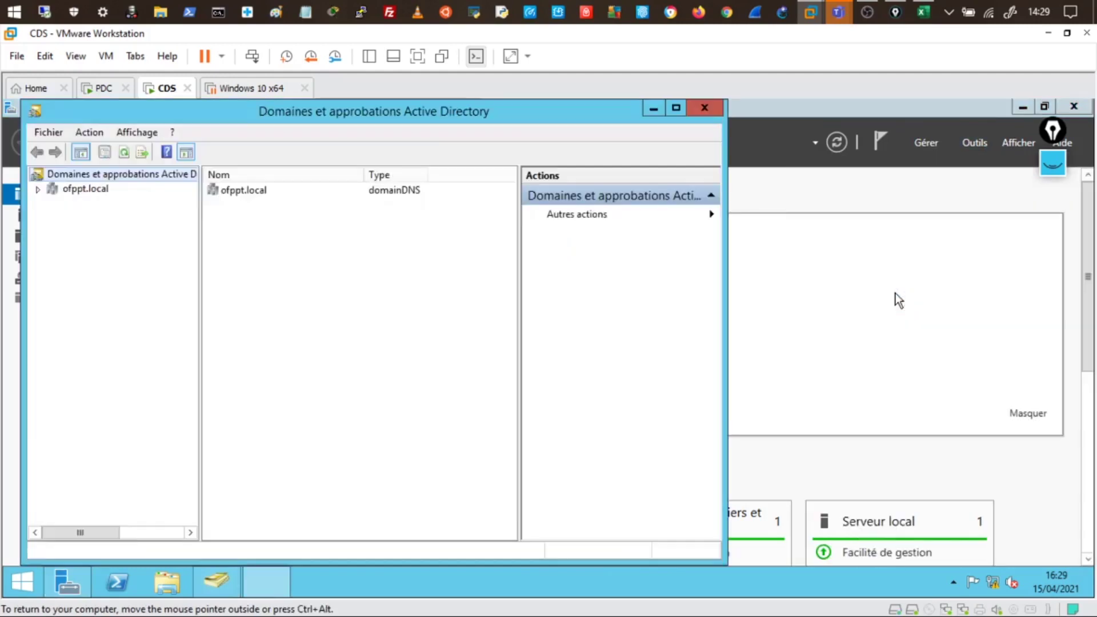
{"action": "left_click", "coordinate": [38, 189]}
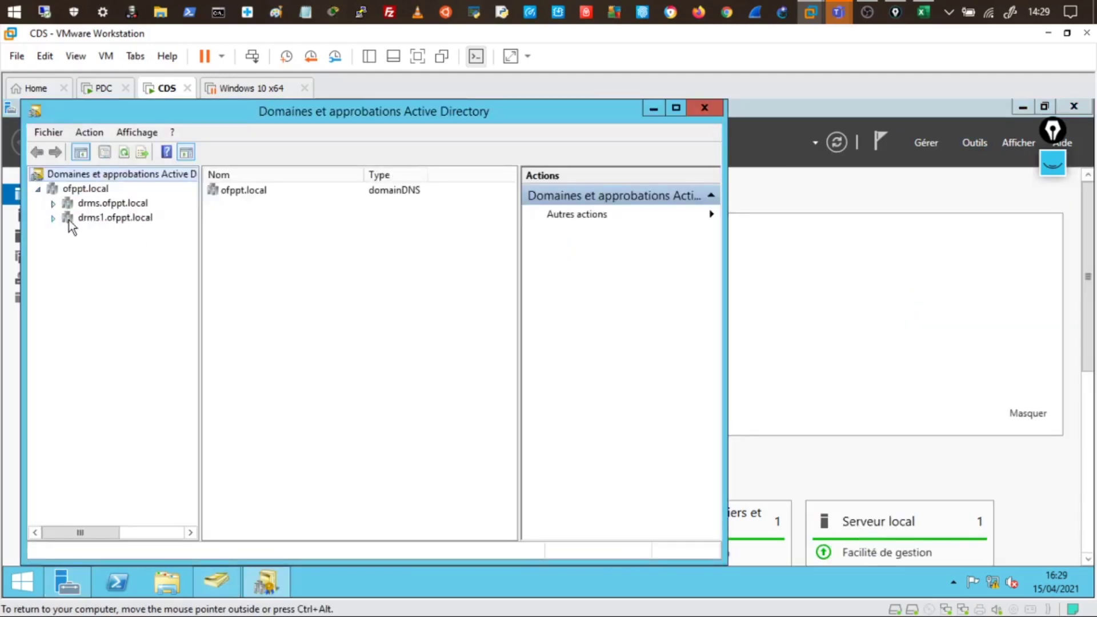
{"action": "left_click", "coordinate": [88, 189]}
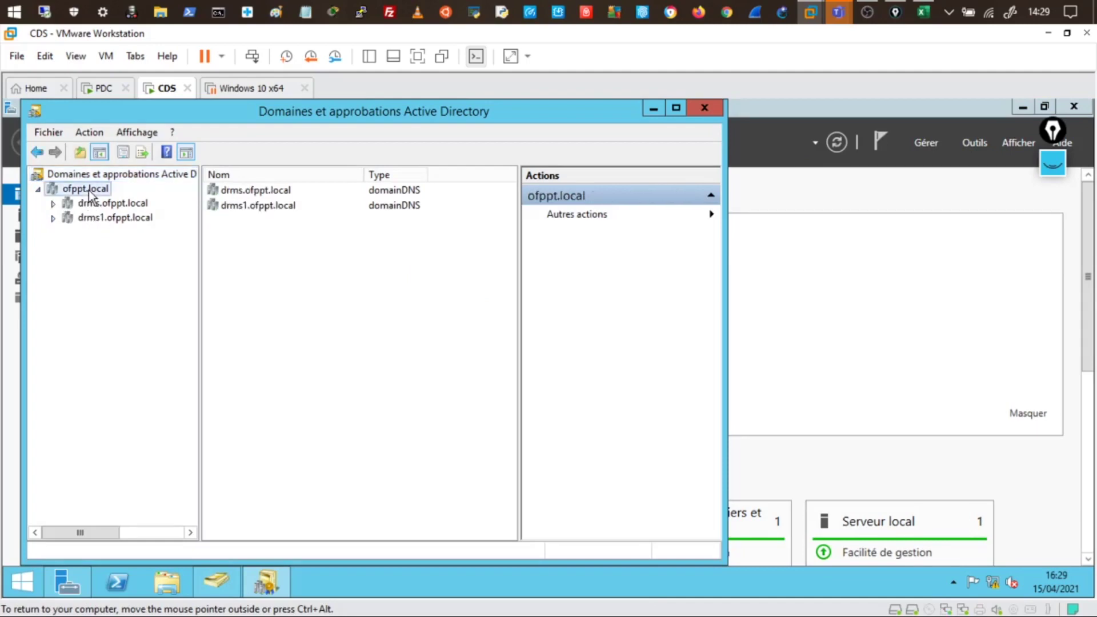
{"action": "right_click", "coordinate": [89, 191]}
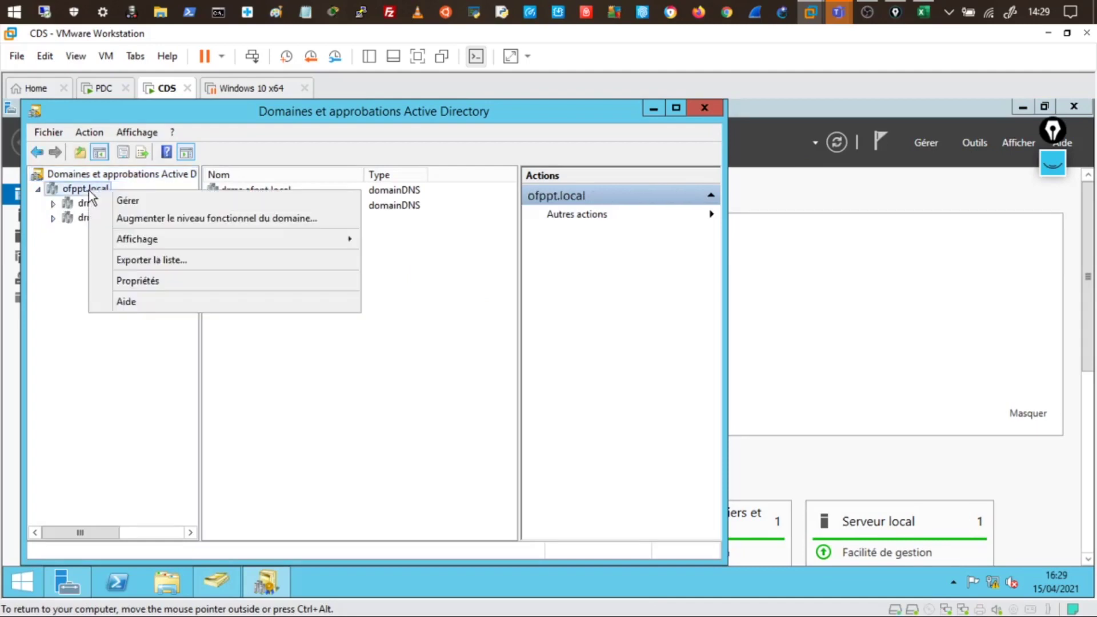
{"action": "left_click", "coordinate": [136, 279]}
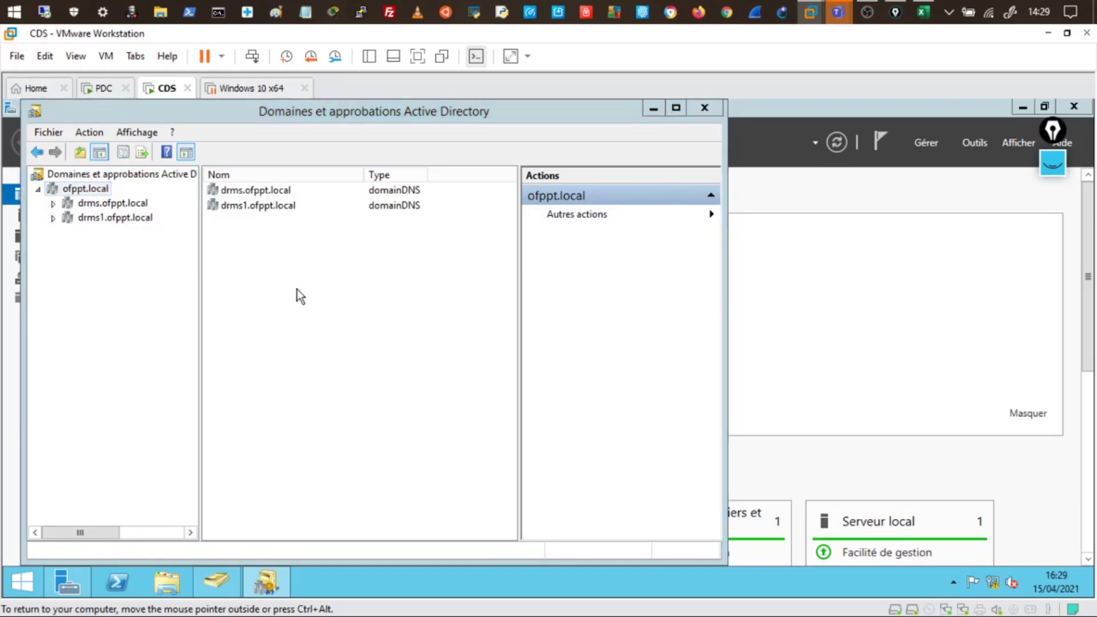
Inspect the drms1.ofppt.local trust details, dismissing the access denied error, and highlight the direction and transitivity text
{"action": "left_click", "coordinate": [273, 186]}
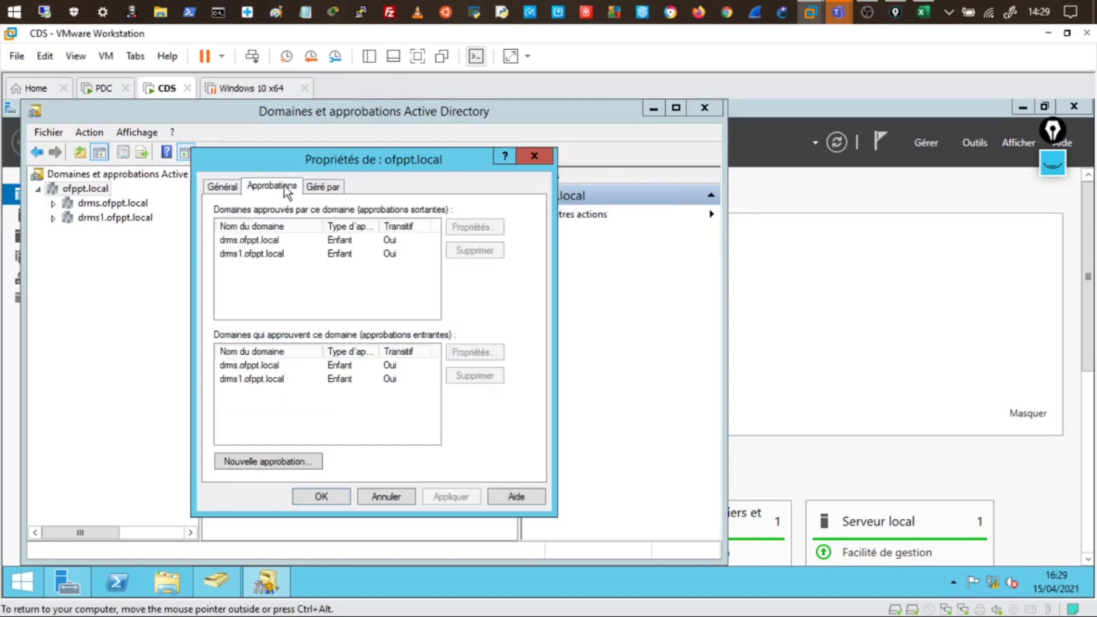
{"action": "left_click", "coordinate": [252, 241]}
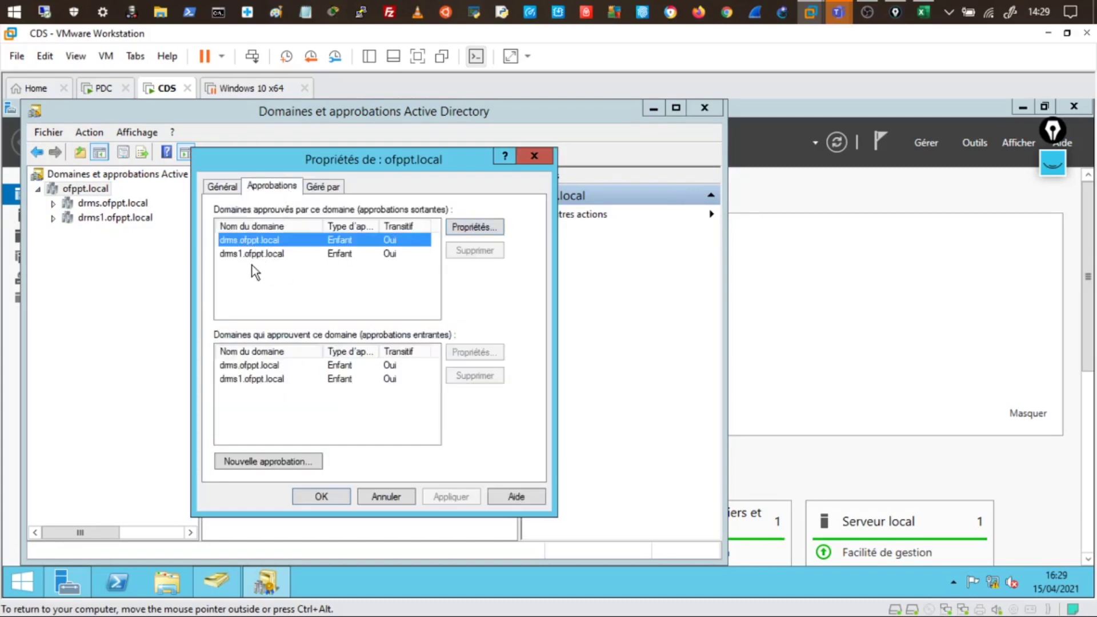
{"action": "left_click", "coordinate": [266, 254]}
{"action": "left_click", "coordinate": [471, 227]}
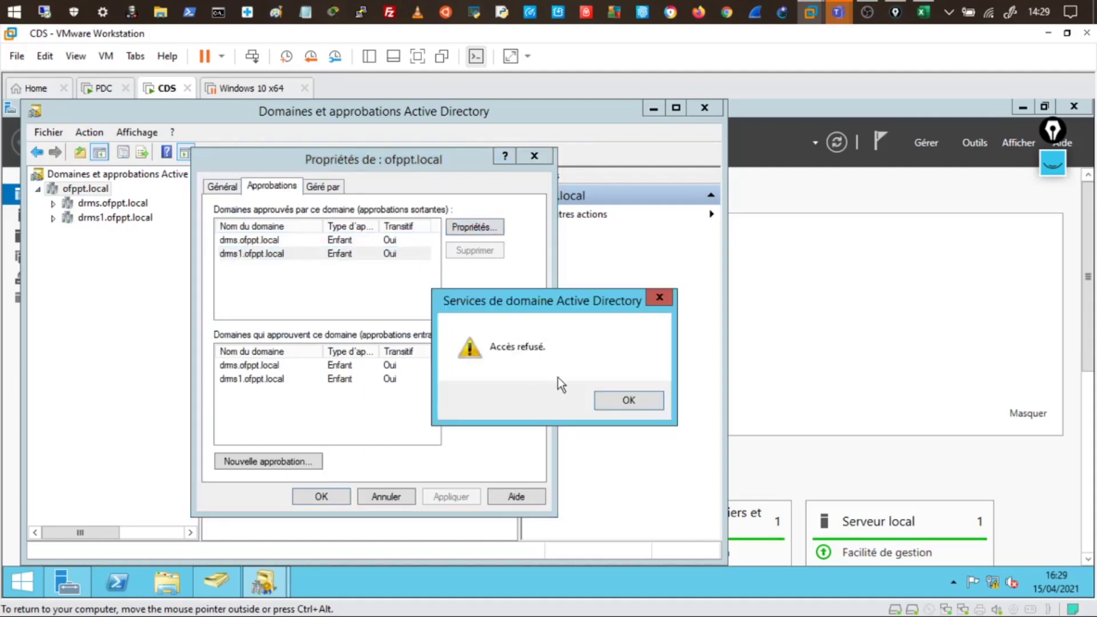
{"action": "left_click", "coordinate": [618, 403]}
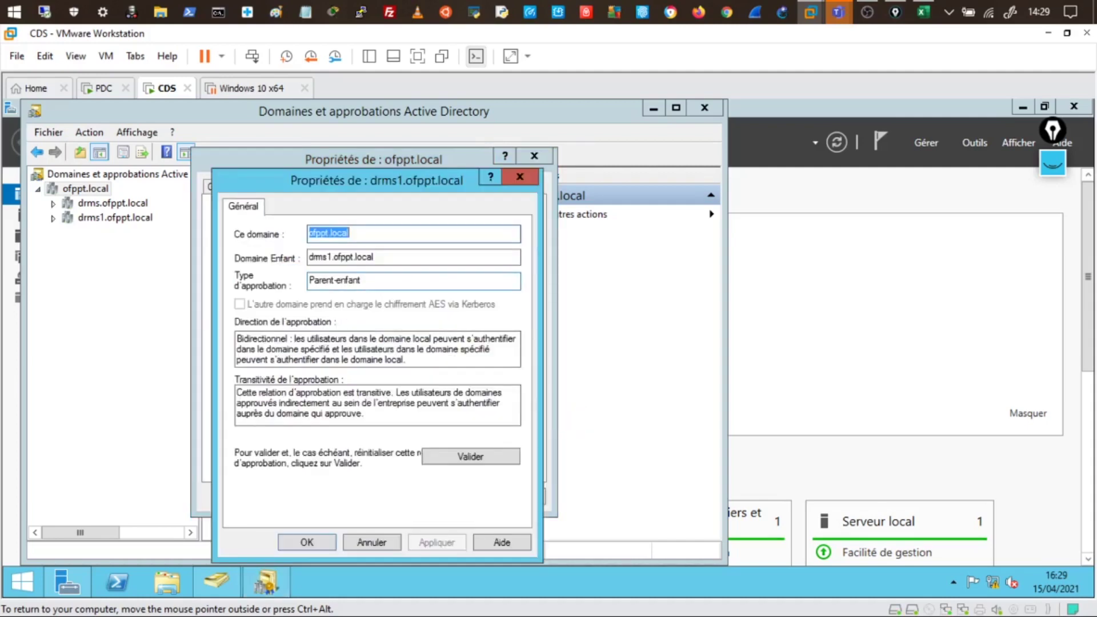
{"action": "key", "text": "Tab"}
{"action": "key", "text": "Tab"}
{"action": "left_click", "coordinate": [311, 349]}
{"action": "double_click", "coordinate": [311, 348]}
{"action": "double_click", "coordinate": [316, 393]}
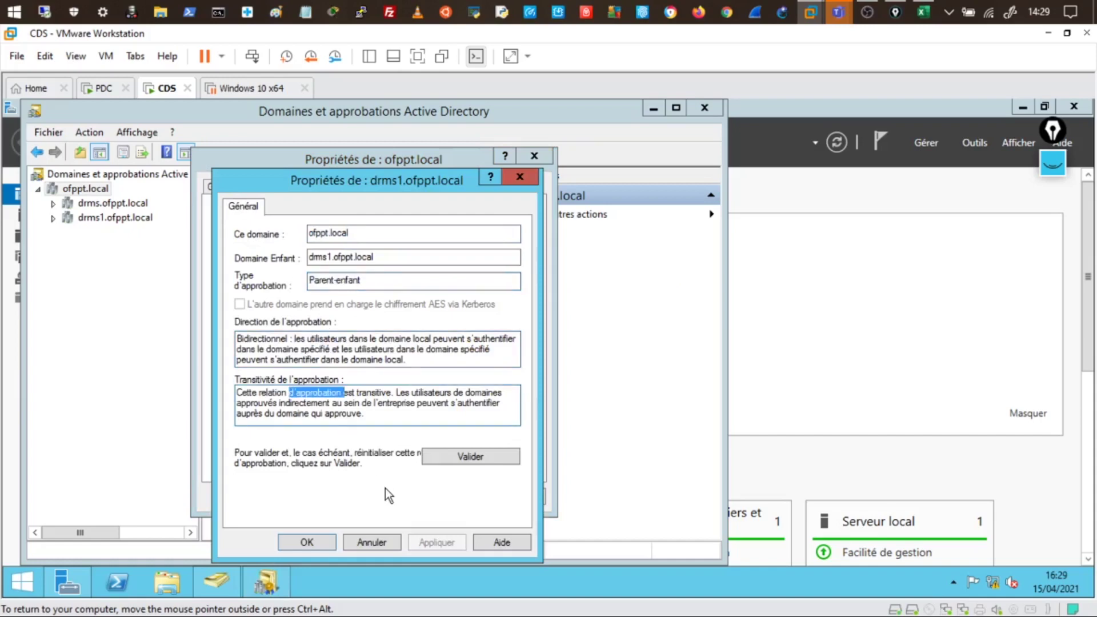
{"action": "left_click", "coordinate": [310, 348]}
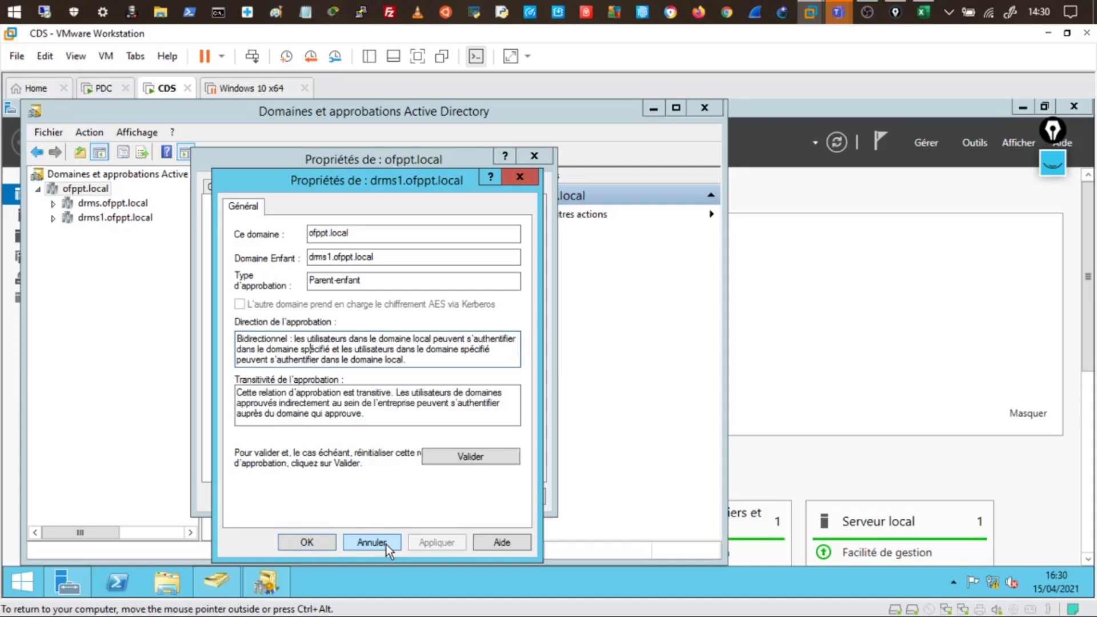
Close the trust details, the ofppt.local properties and the Domains and Trusts console
{"action": "left_click", "coordinate": [360, 542]}
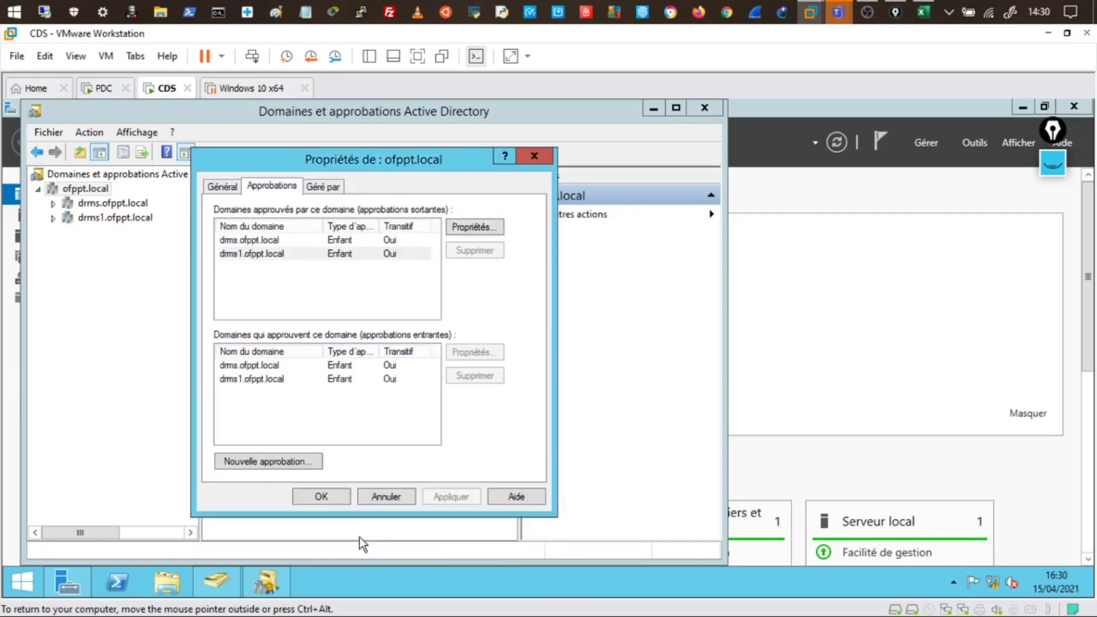
{"action": "left_click", "coordinate": [535, 156]}
{"action": "left_click_drag", "start_coordinate": [476, 114], "coordinate": [672, 119]}
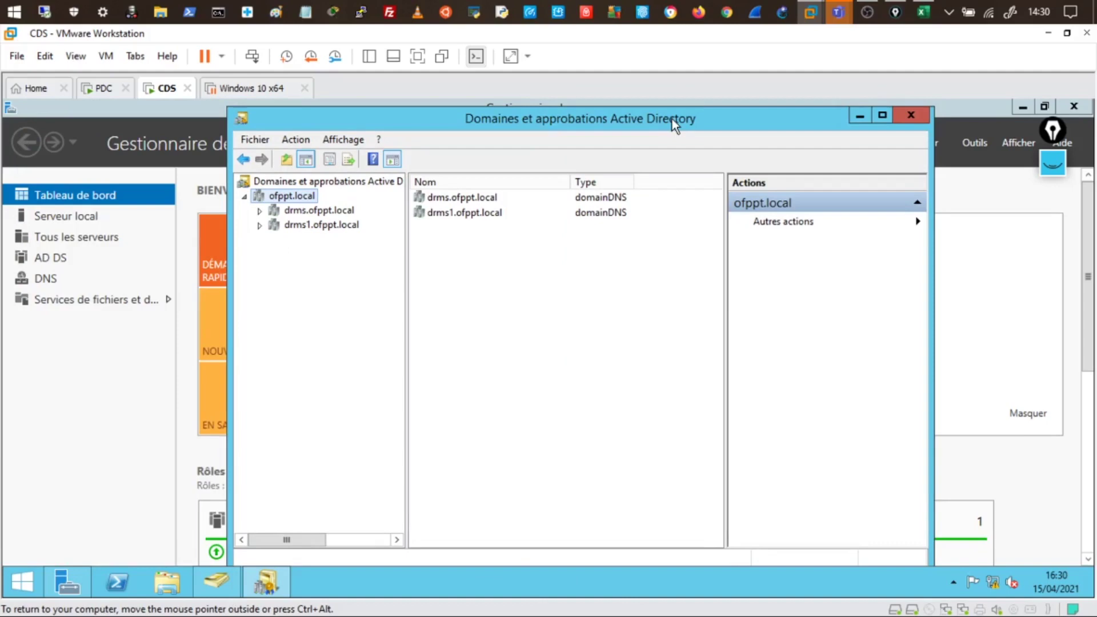
{"action": "left_click", "coordinate": [915, 116]}
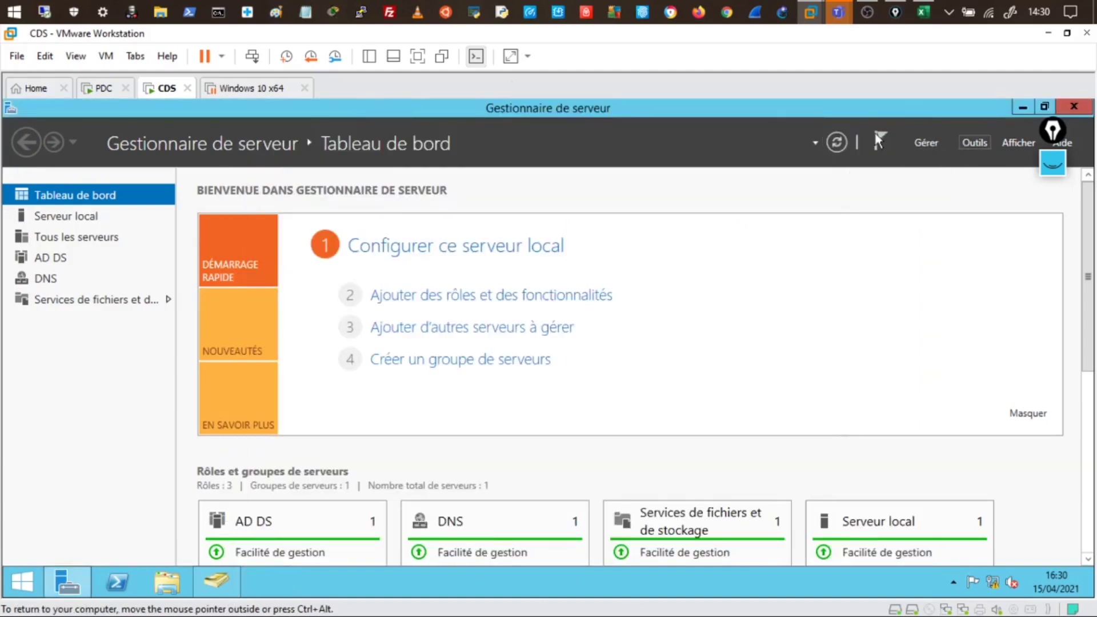
On PDC, launch Sites et services Active Directory, then bring Server Manager back to the front
{"action": "left_click", "coordinate": [104, 88]}
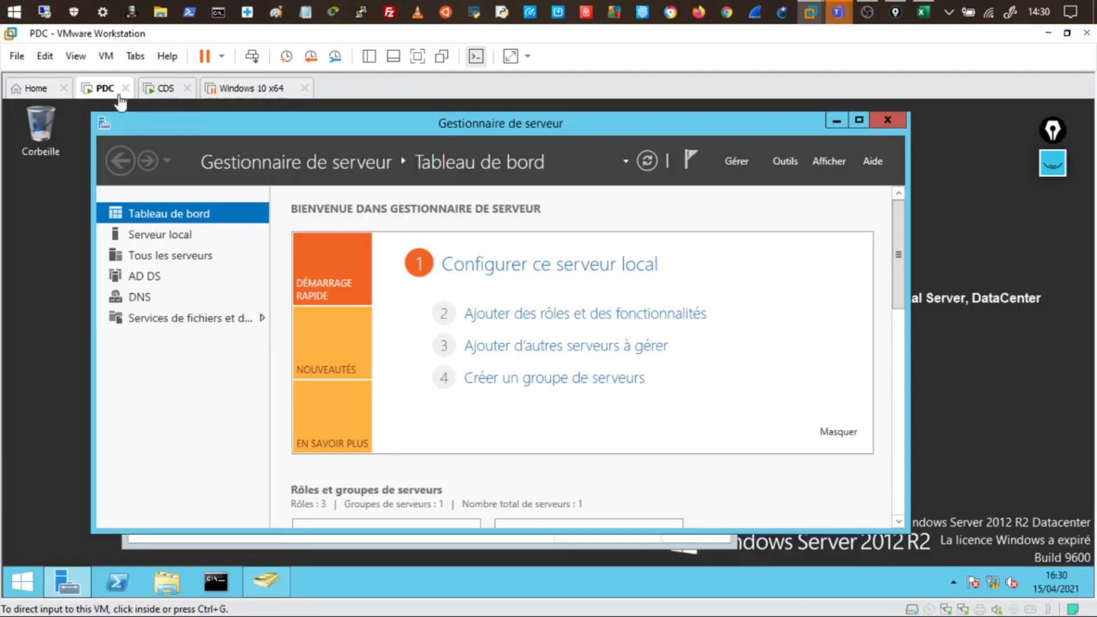
{"action": "left_click", "coordinate": [793, 161]}
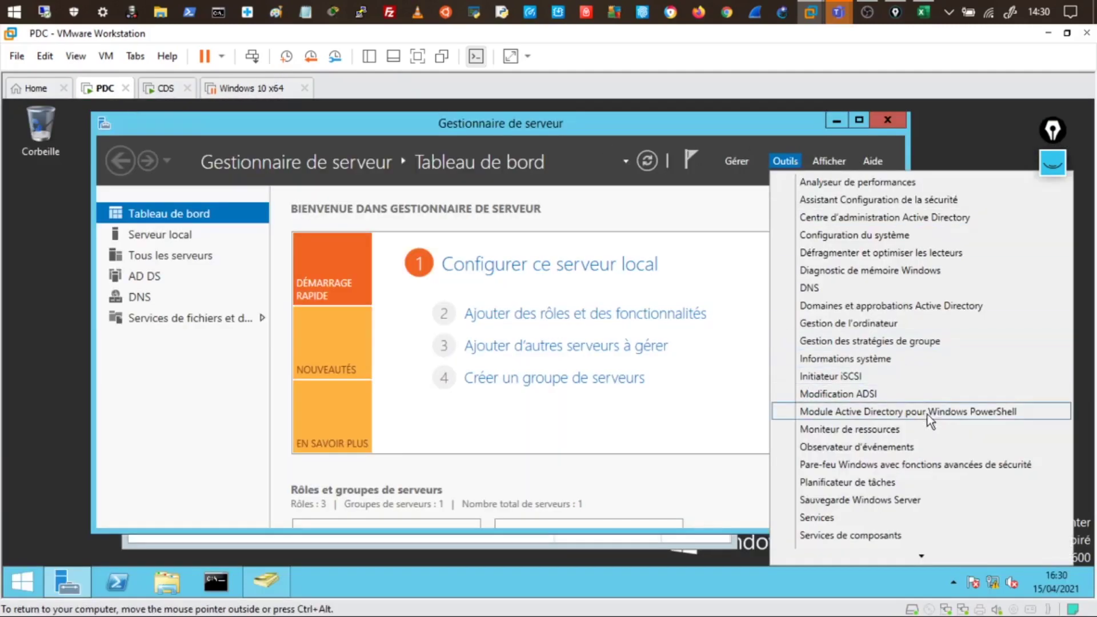
{"action": "scroll", "coordinate": [910, 462], "scroll_direction": "down", "scroll_amount": 1}
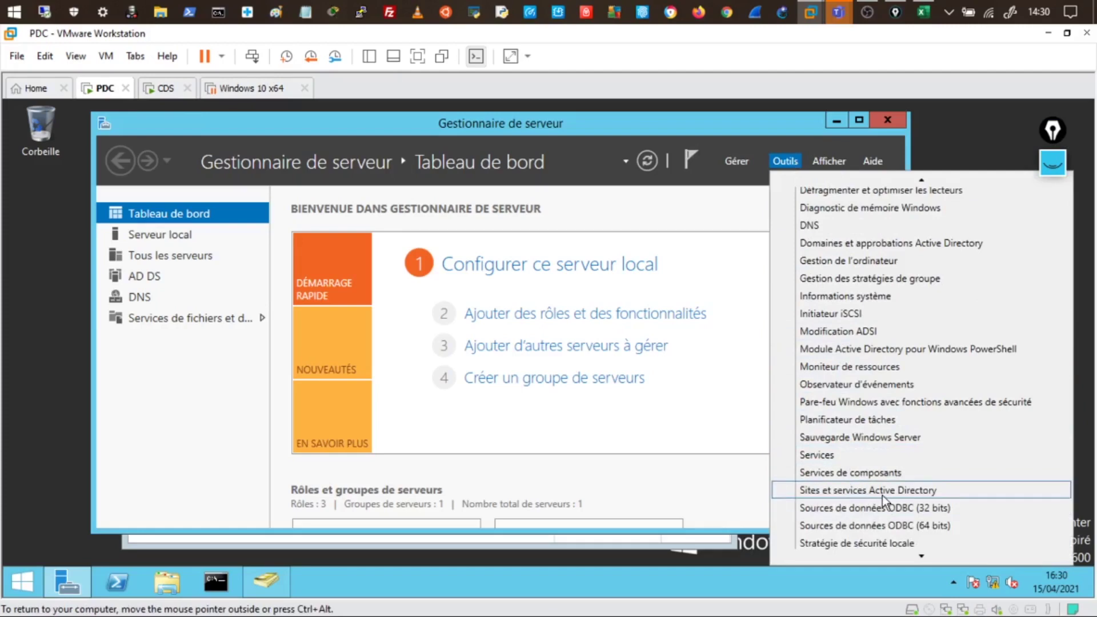
{"action": "left_click", "coordinate": [851, 490]}
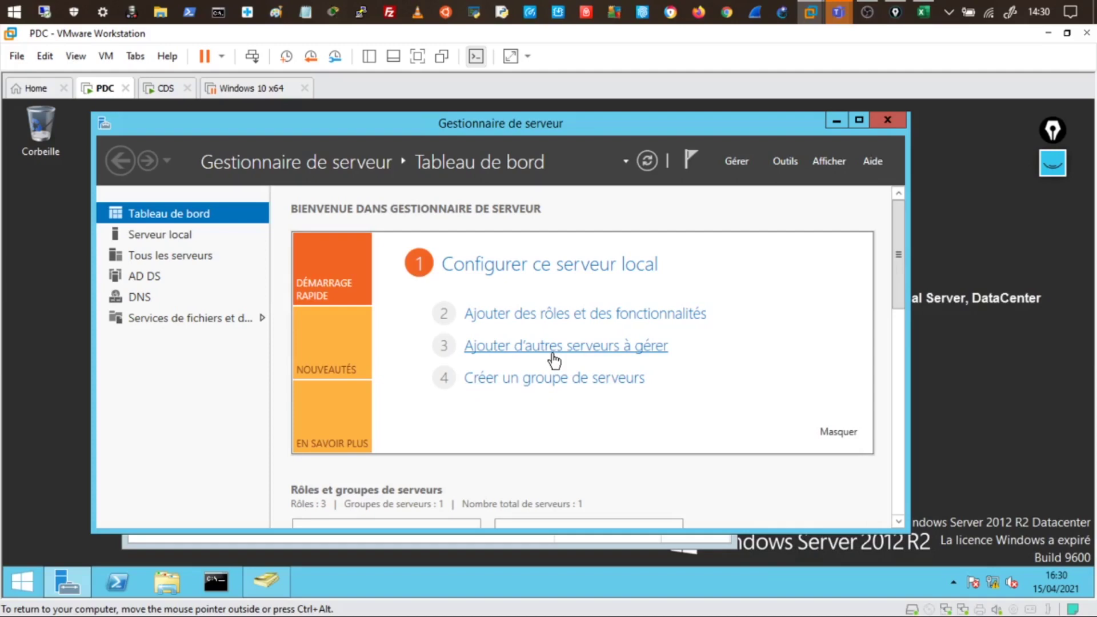
{"action": "left_click", "coordinate": [493, 540]}
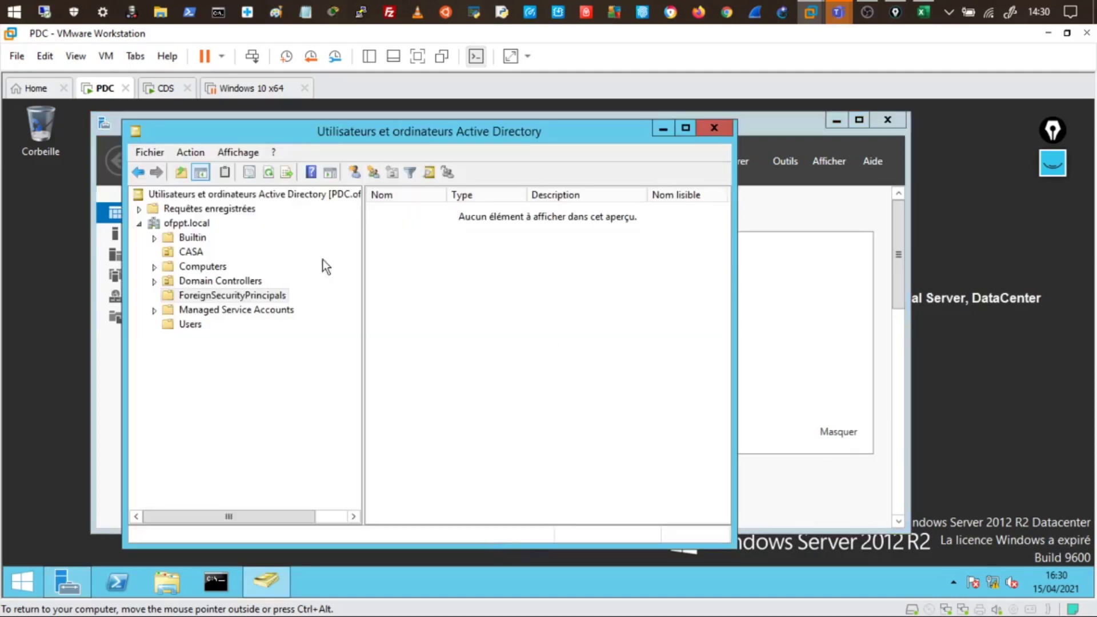
{"action": "left_click", "coordinate": [809, 335]}
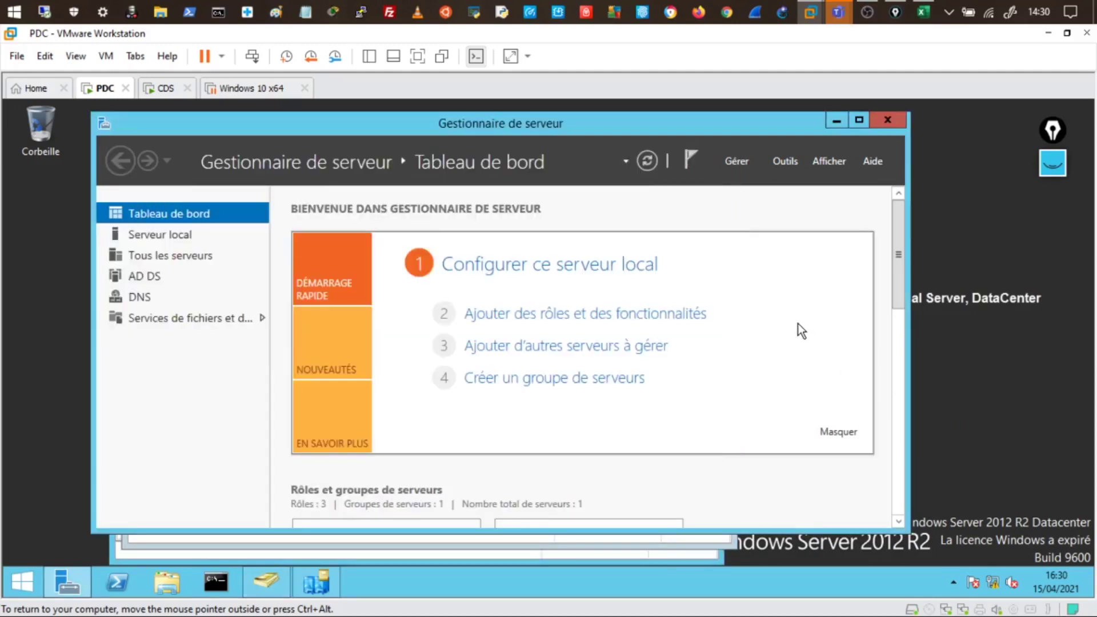
Expand Sites > Default-First-Site-Name > Servers and show PDC's NTDS Settings connections from CDS
{"action": "left_click", "coordinate": [693, 540]}
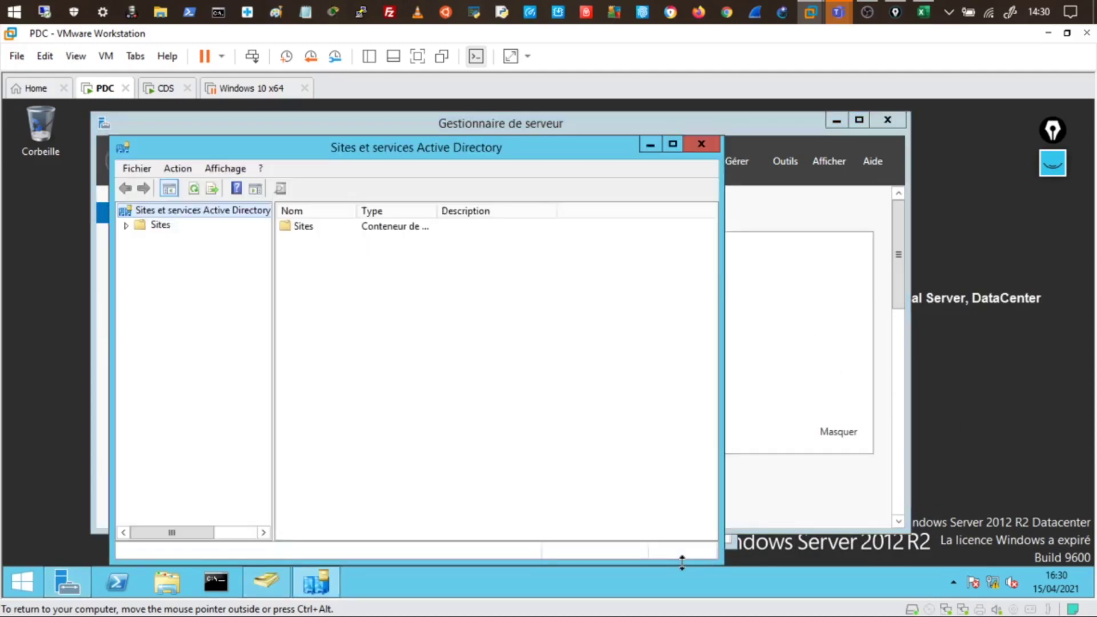
{"action": "left_click", "coordinate": [125, 225]}
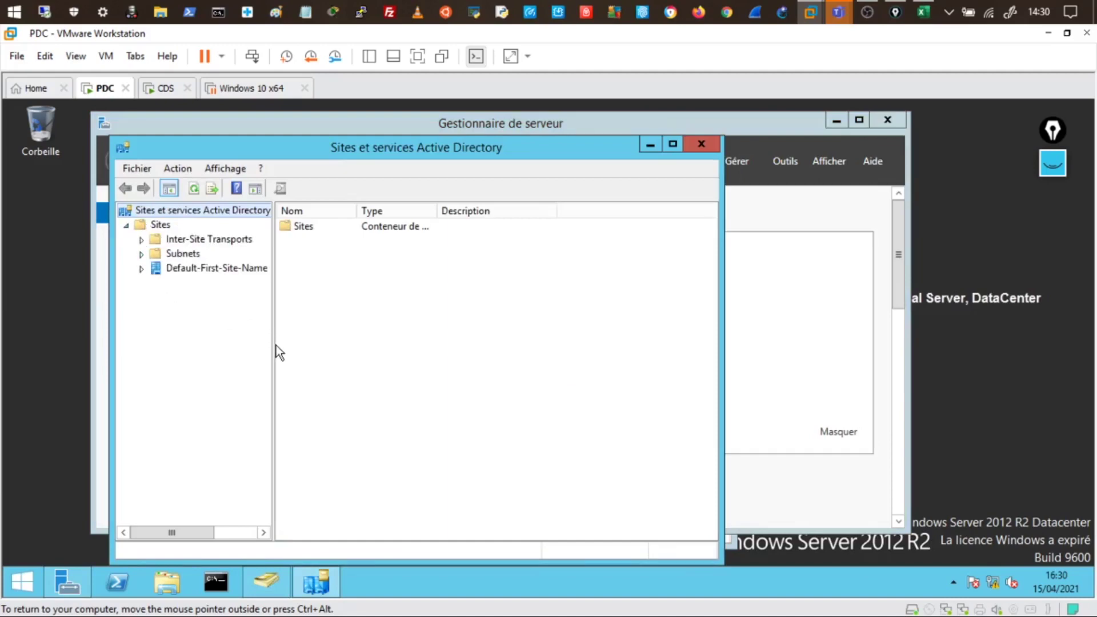
{"action": "left_click_drag", "start_coordinate": [272, 355], "coordinate": [361, 360]}
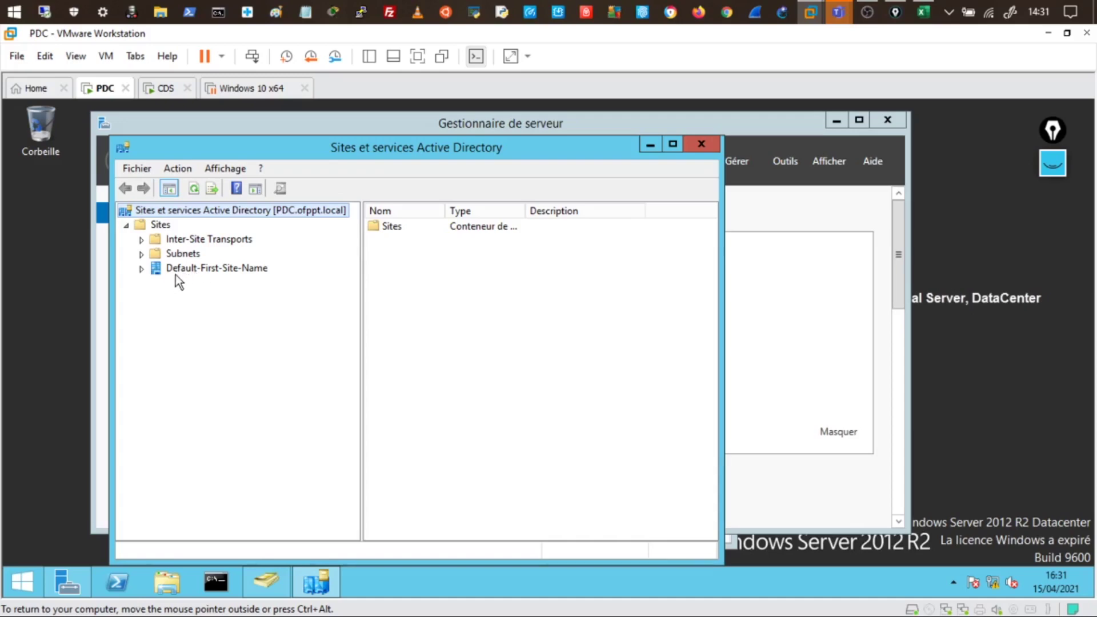
{"action": "left_click", "coordinate": [142, 271]}
{"action": "left_click", "coordinate": [158, 283]}
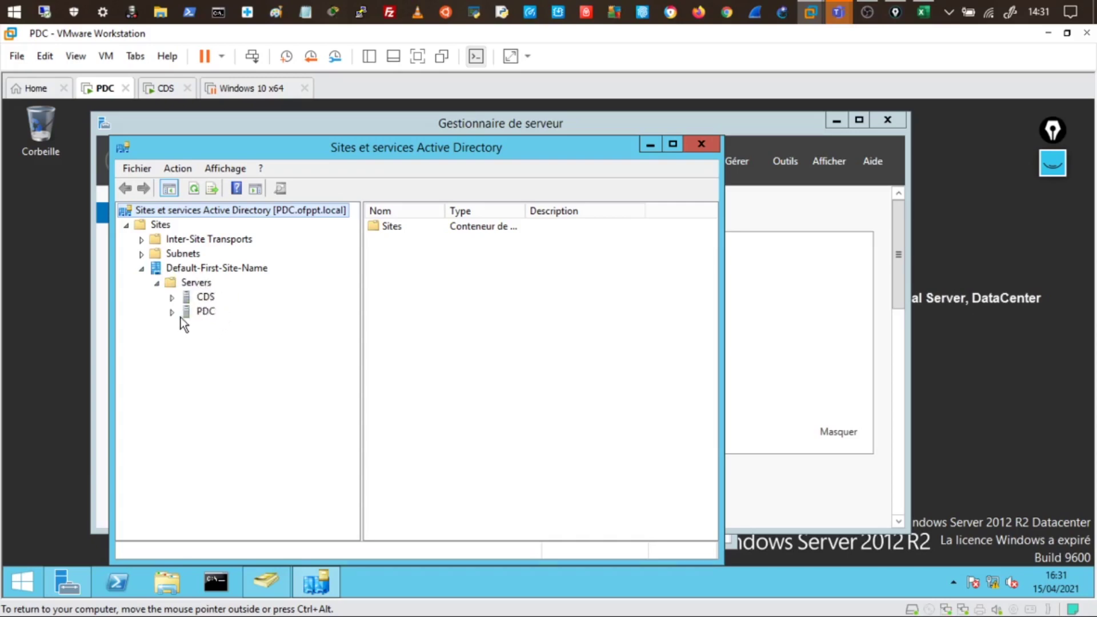
{"action": "left_click", "coordinate": [220, 326]}
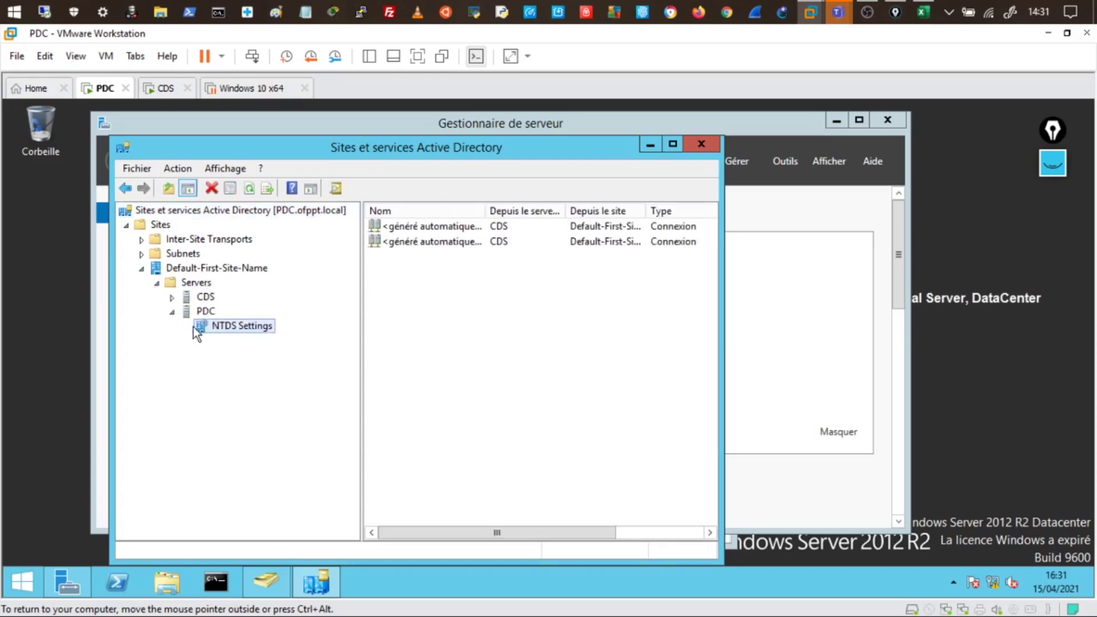
{"action": "left_click", "coordinate": [177, 298]}
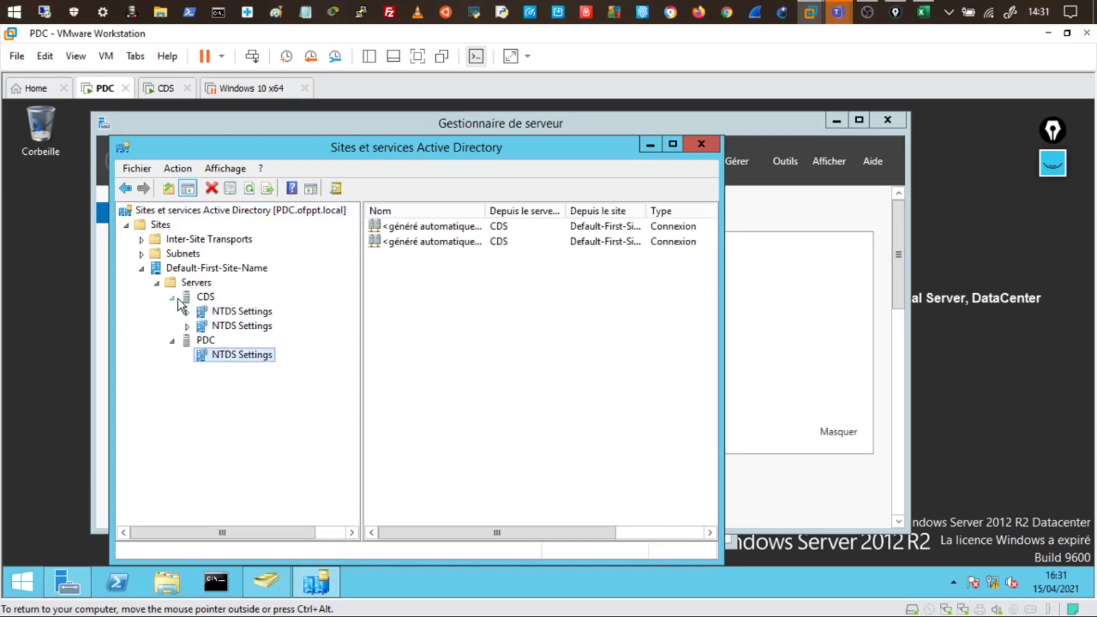
{"action": "left_click", "coordinate": [201, 297]}
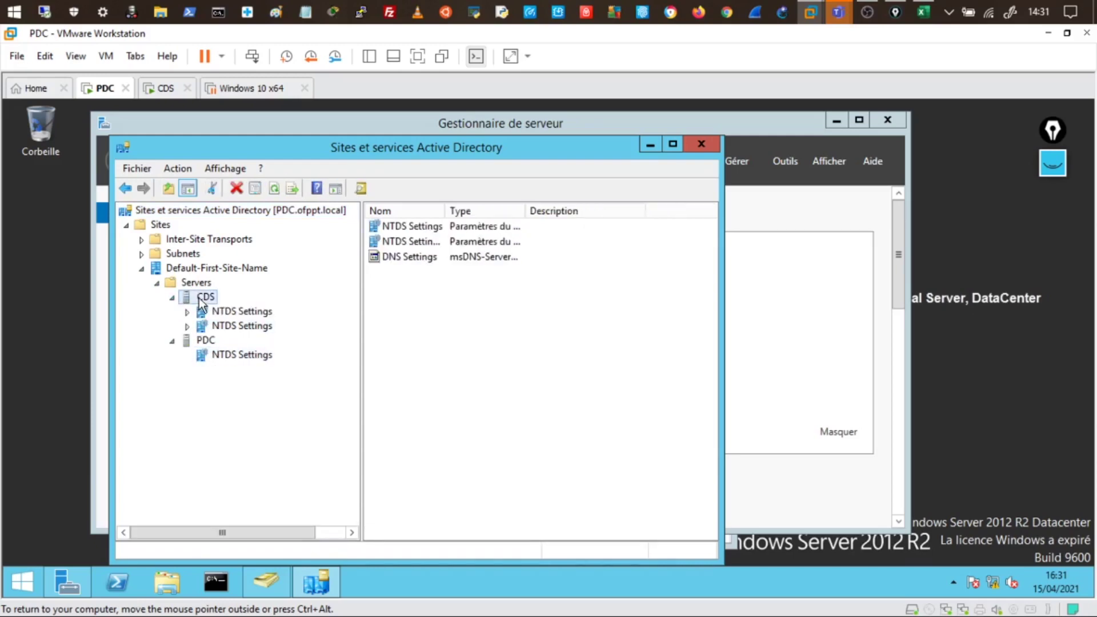
{"action": "left_click", "coordinate": [223, 354]}
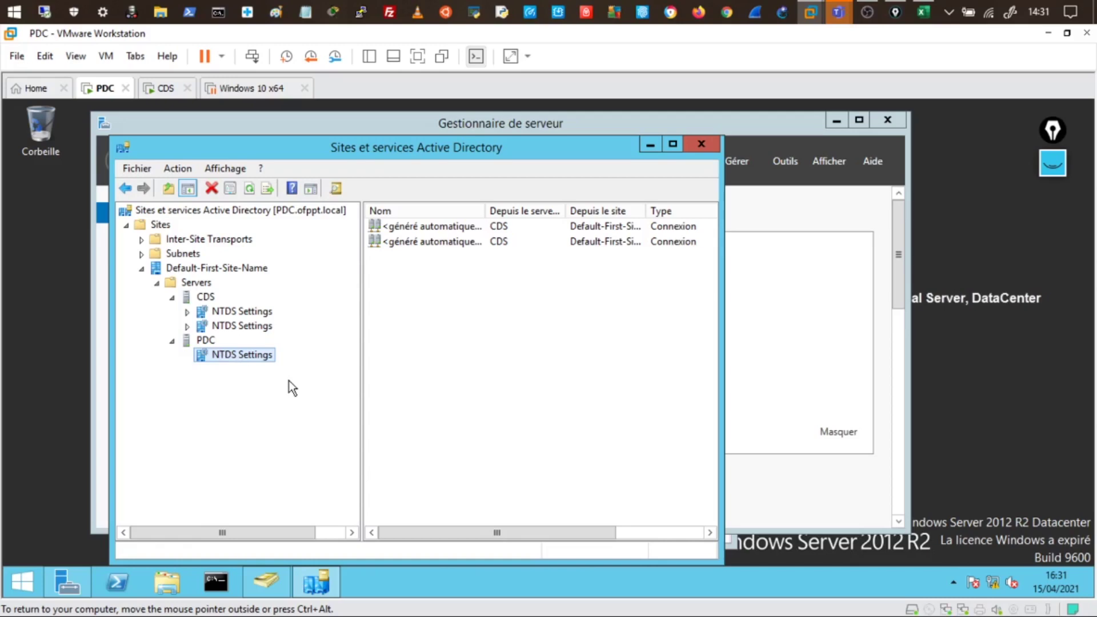
{"action": "right_click", "coordinate": [226, 361]}
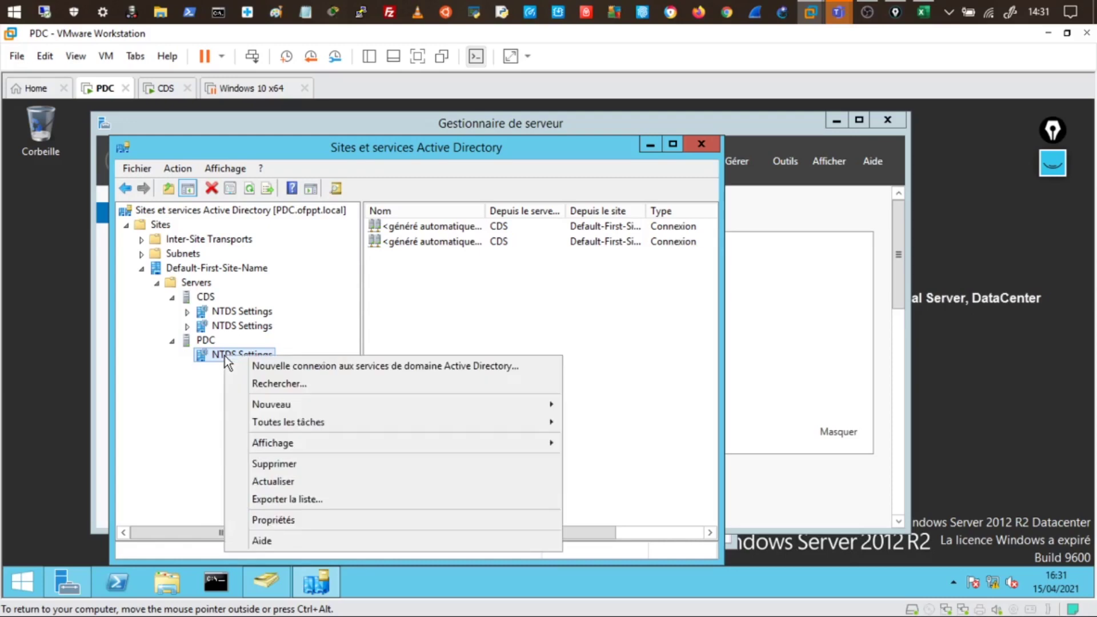
{"action": "left_click", "coordinate": [279, 521]}
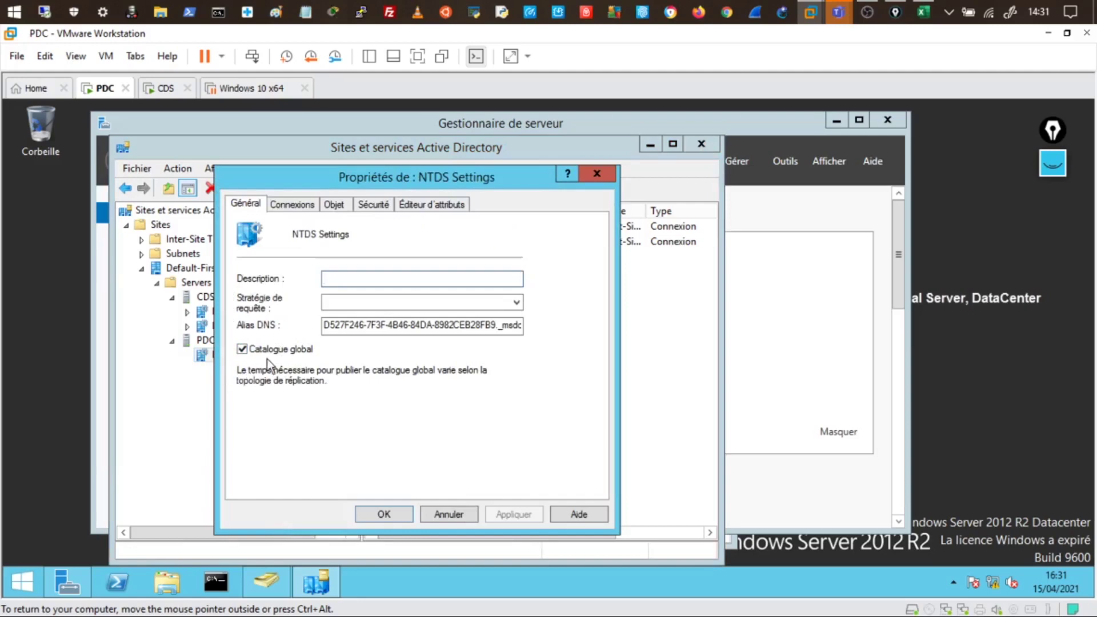
{"action": "left_click", "coordinate": [242, 349]}
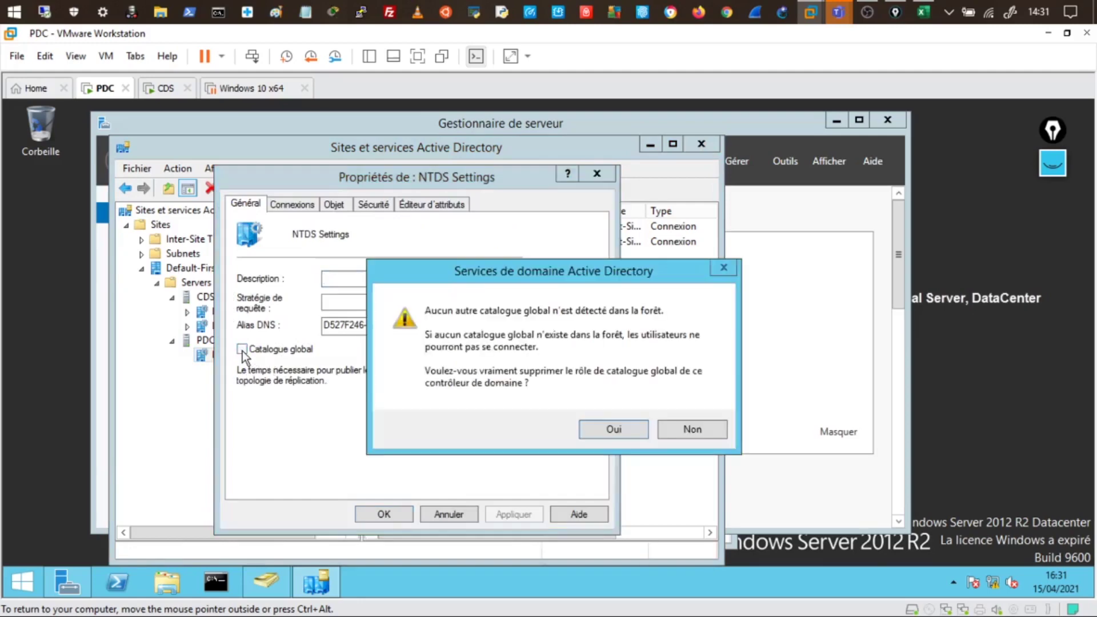
{"action": "left_click", "coordinate": [700, 426]}
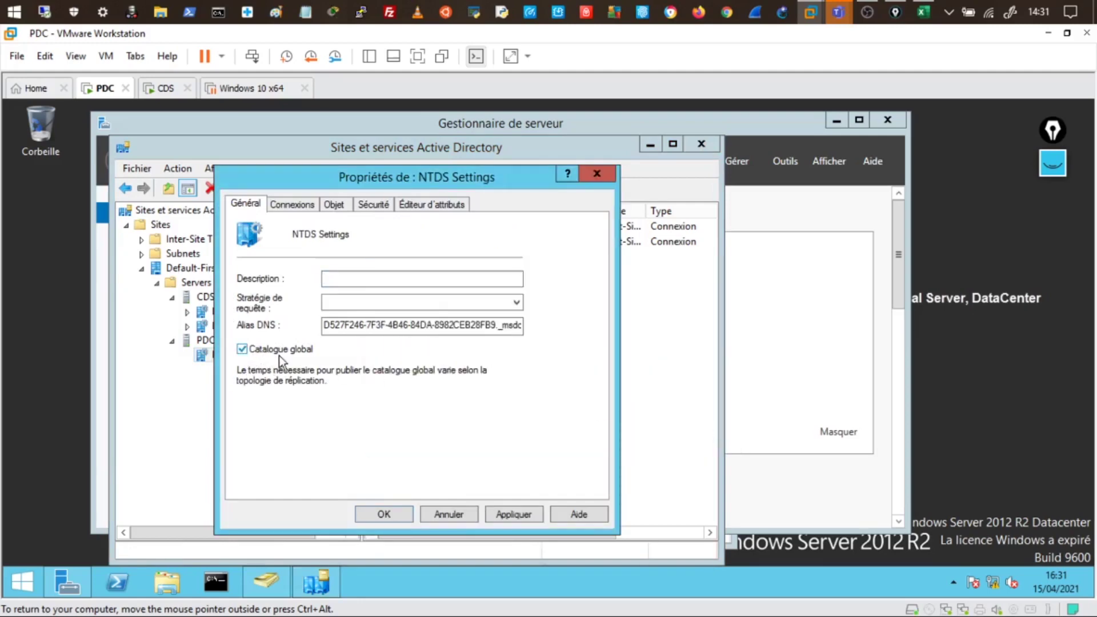
{"action": "left_click", "coordinate": [248, 352]}
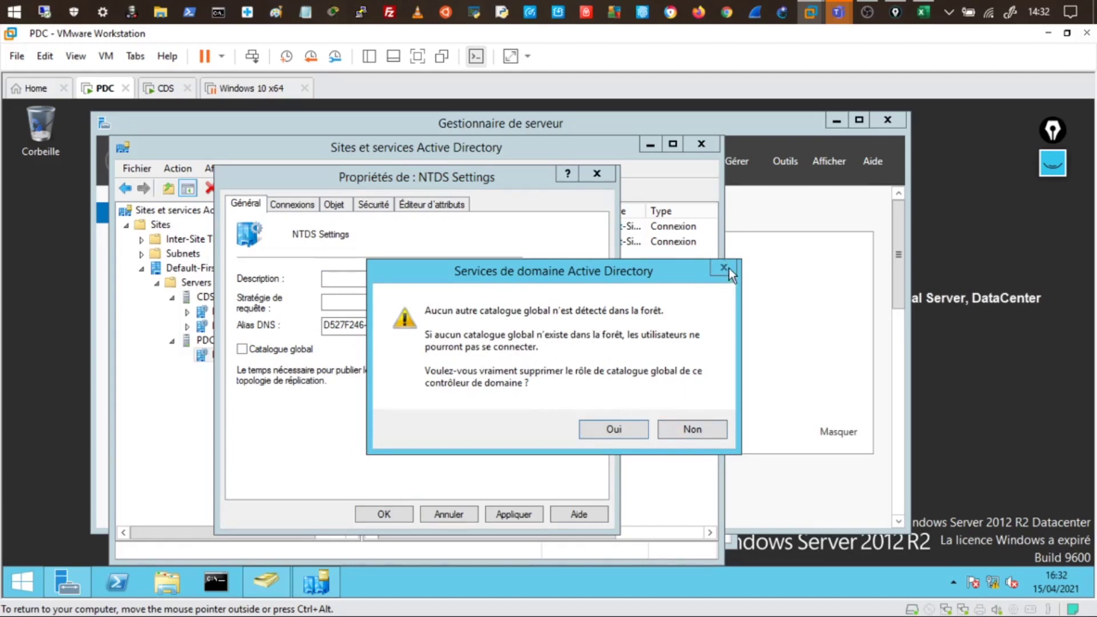
{"action": "left_click", "coordinate": [692, 429]}
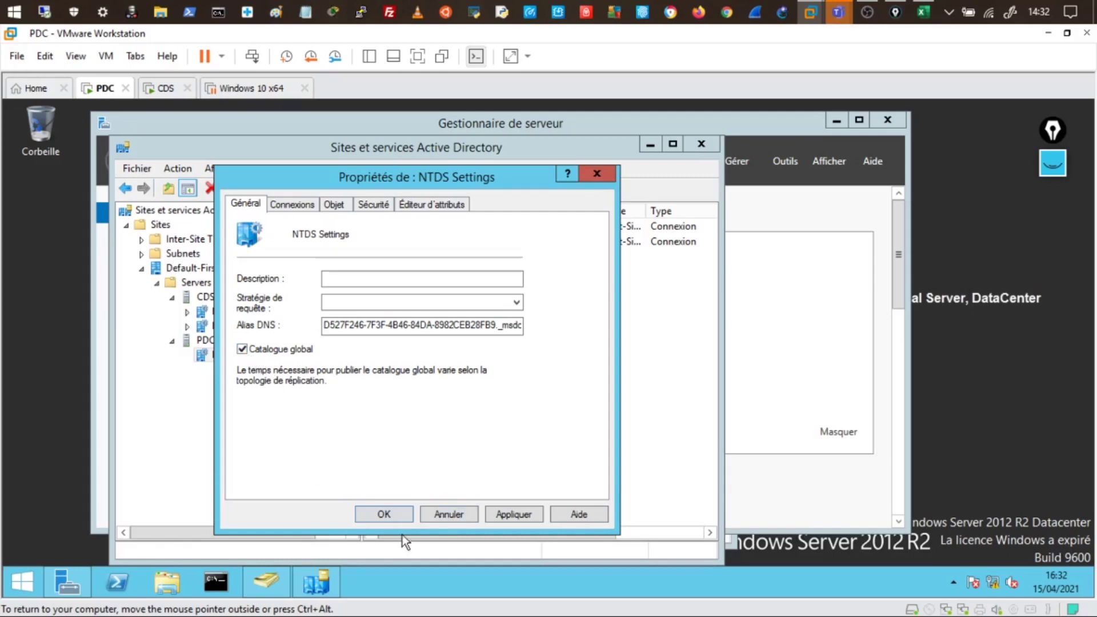
Close PDC's NTDS Settings properties and open the properties of CDS's NTDS Settings
{"action": "left_click", "coordinate": [448, 514]}
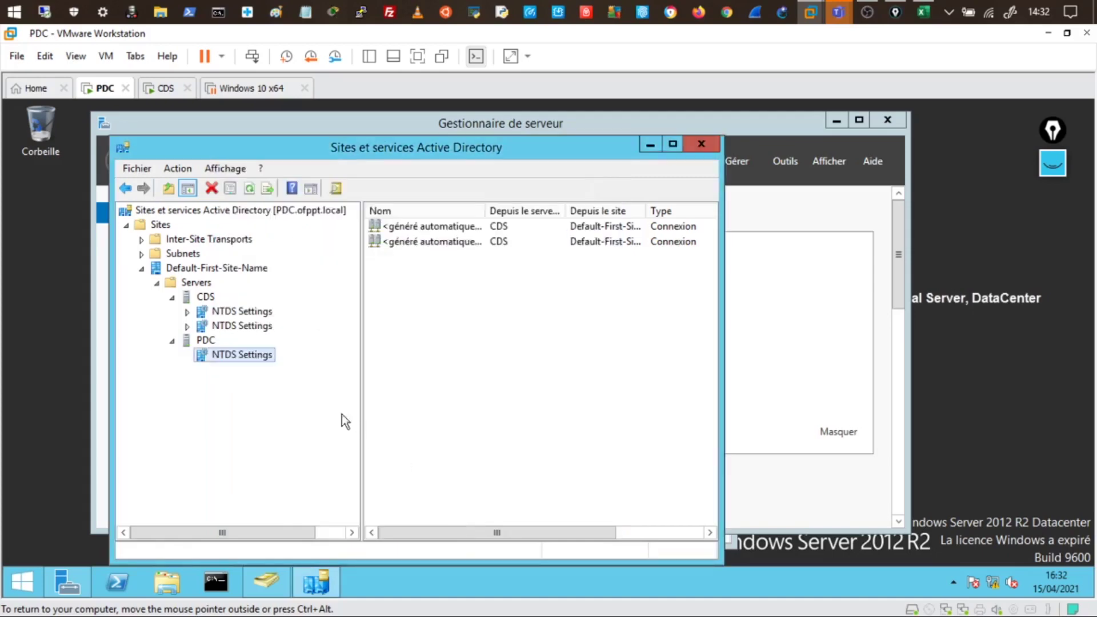
{"action": "left_click", "coordinate": [187, 326]}
{"action": "left_click", "coordinate": [220, 329]}
{"action": "right_click", "coordinate": [220, 329]}
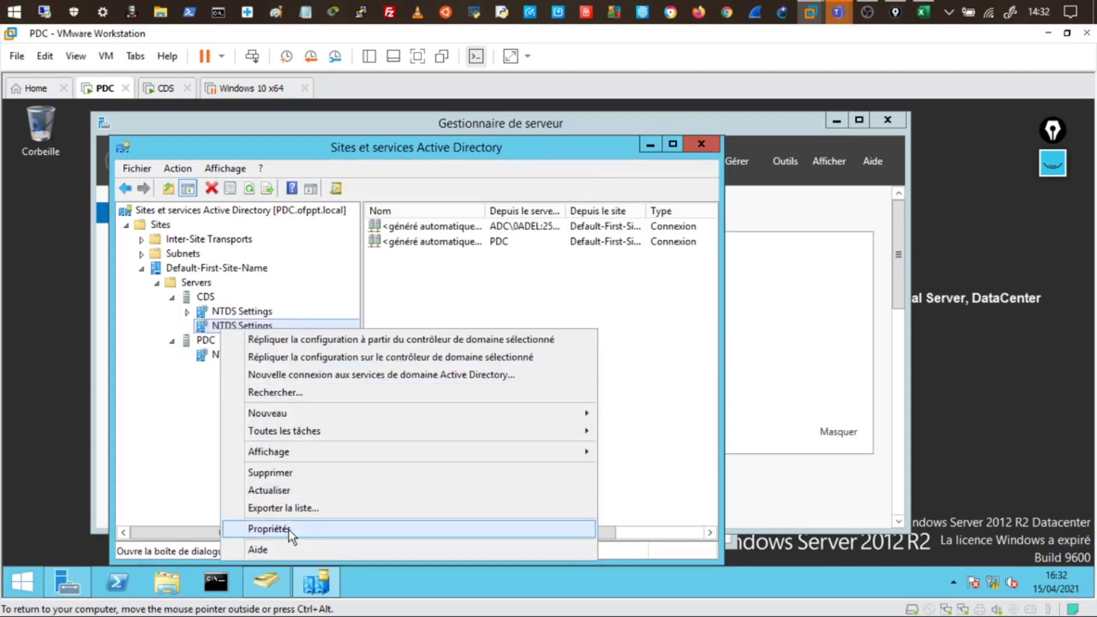
{"action": "left_click", "coordinate": [289, 527]}
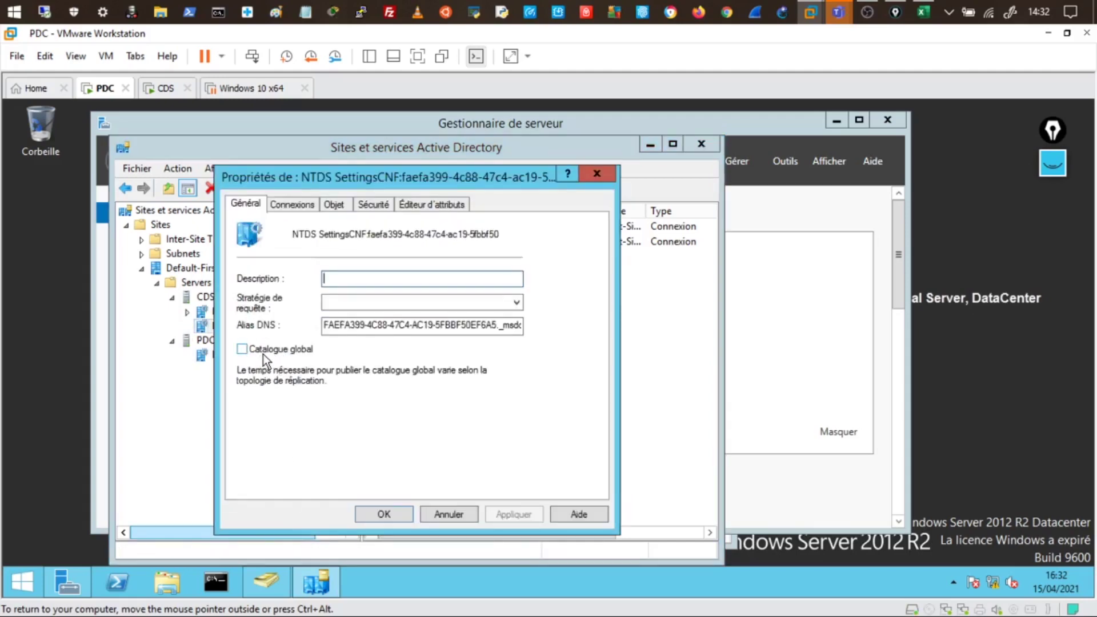
Enable Catalogue global for CDS, apply it, accept the infrastructure master warning, and close the dialog
{"action": "left_click", "coordinate": [242, 349]}
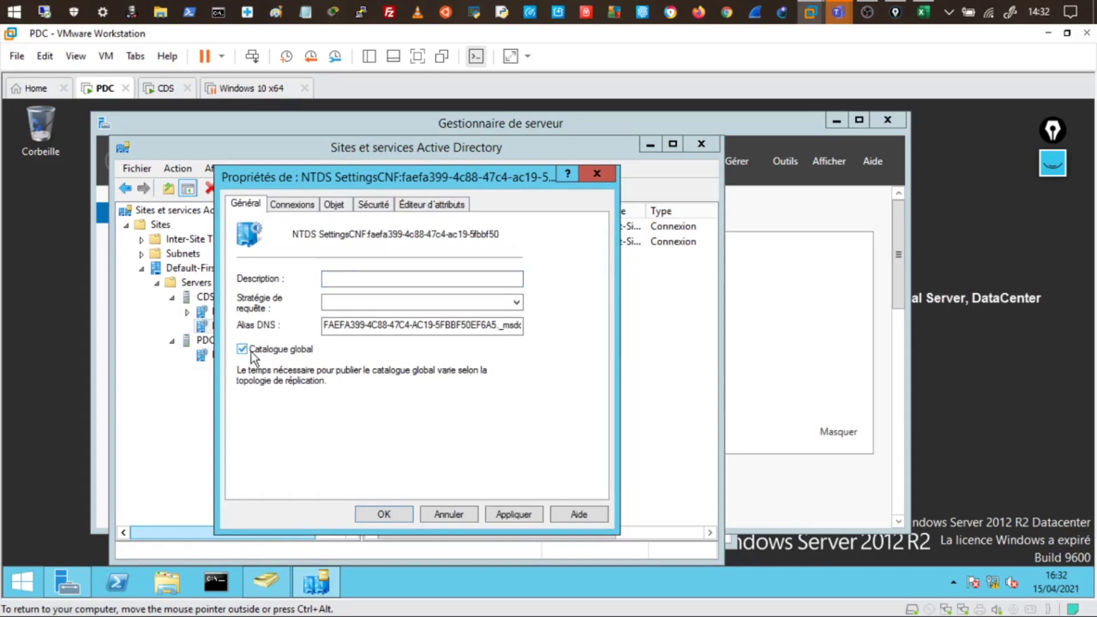
{"action": "left_click", "coordinate": [508, 516]}
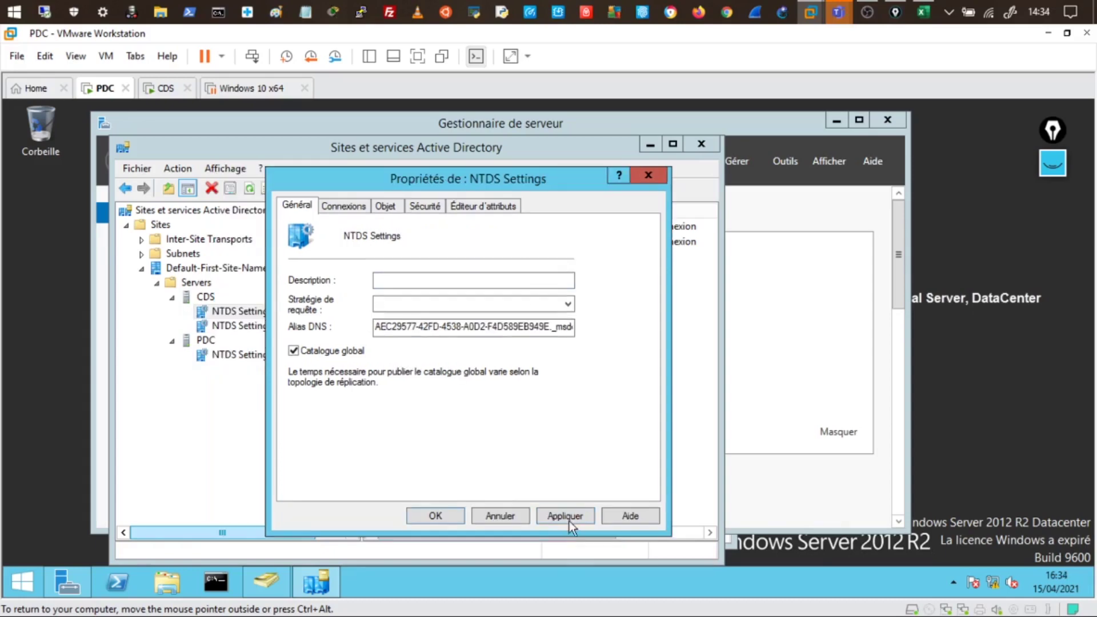
{"action": "left_click", "coordinate": [568, 518]}
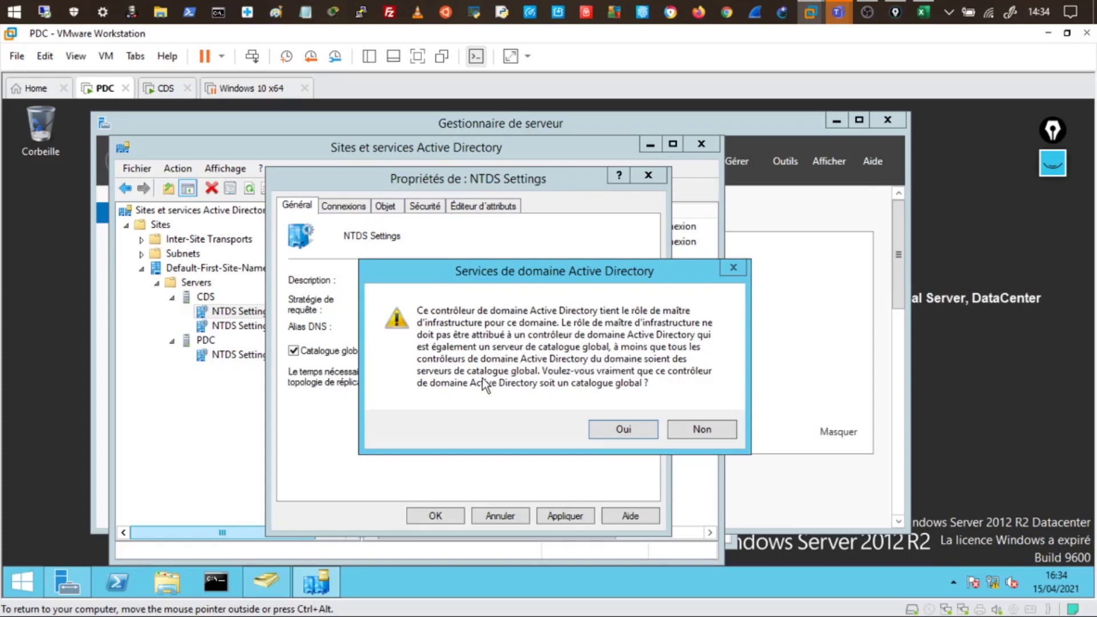
{"action": "left_click", "coordinate": [635, 432]}
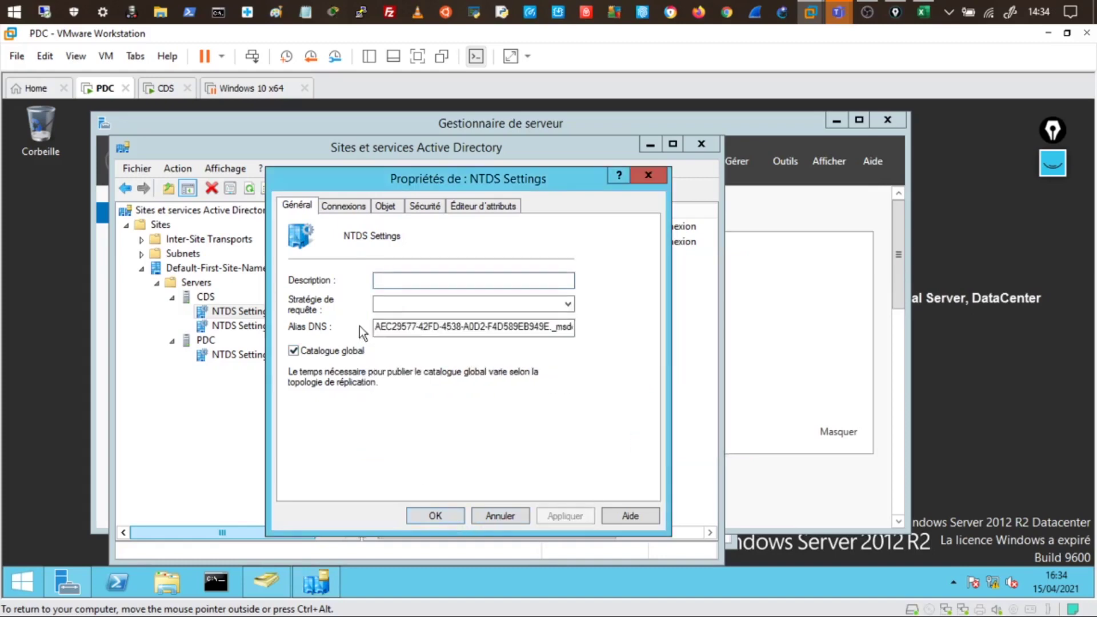
{"action": "left_click", "coordinate": [433, 513]}
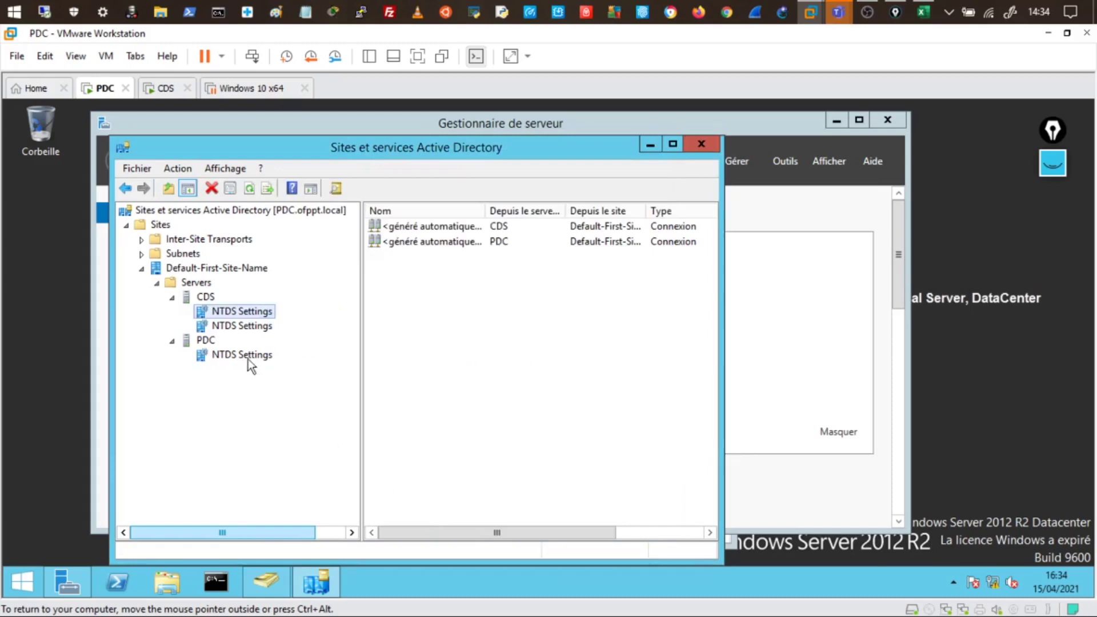
Delete CDS's NTDS Settings object, forcing removal of the offline domain controller from another domain
{"action": "left_click", "coordinate": [239, 328]}
{"action": "right_click", "coordinate": [239, 327]}
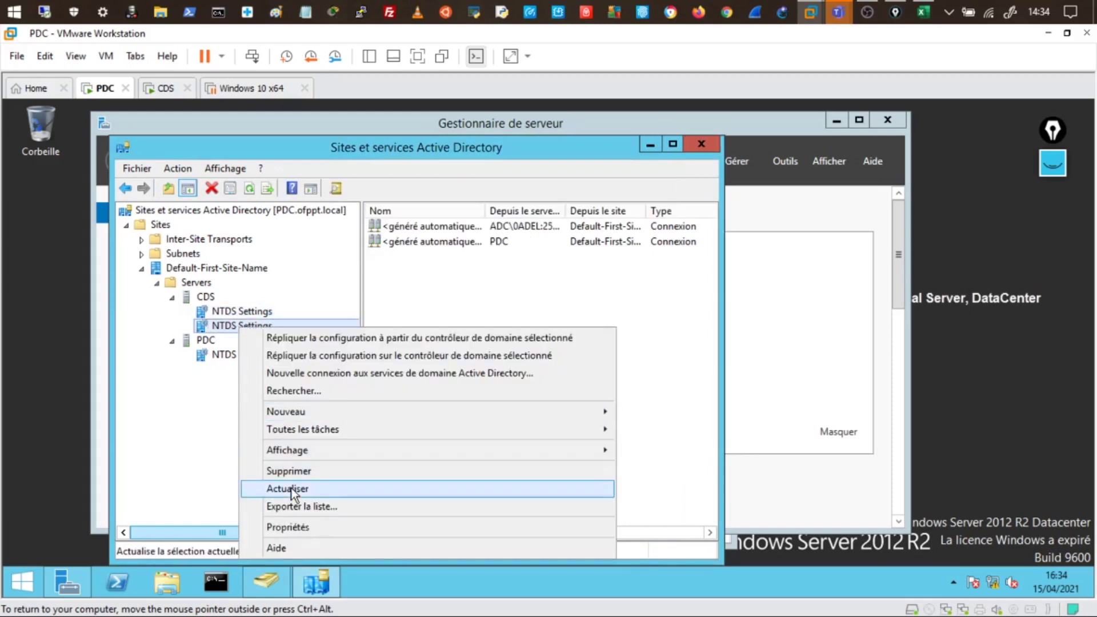
{"action": "left_click", "coordinate": [310, 473]}
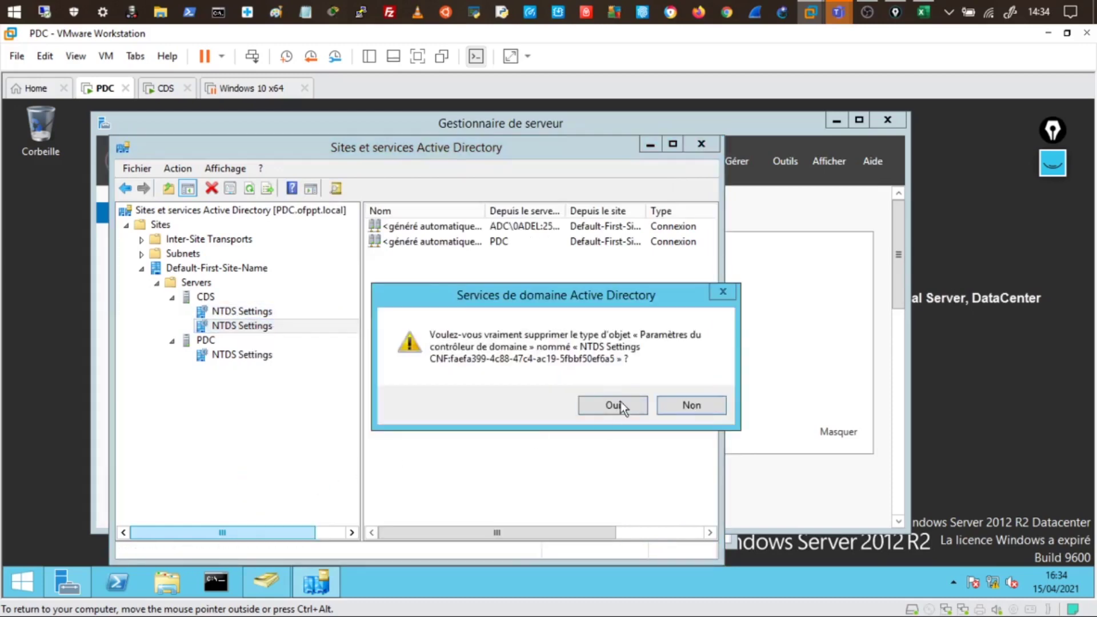
{"action": "left_click", "coordinate": [624, 406]}
{"action": "left_click", "coordinate": [468, 400]}
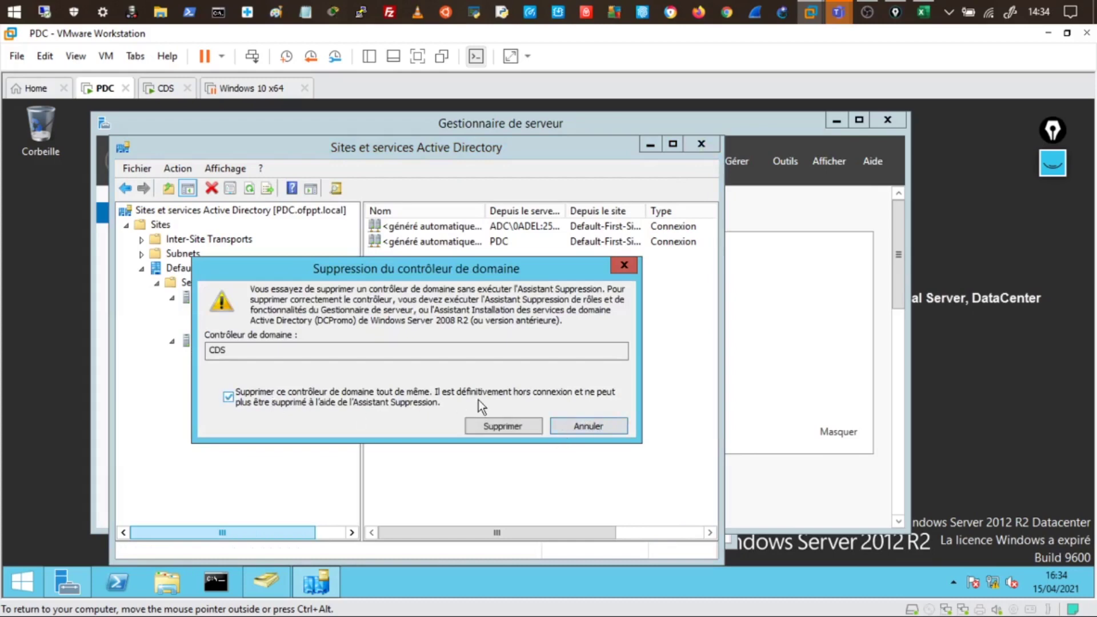
{"action": "left_click", "coordinate": [484, 425]}
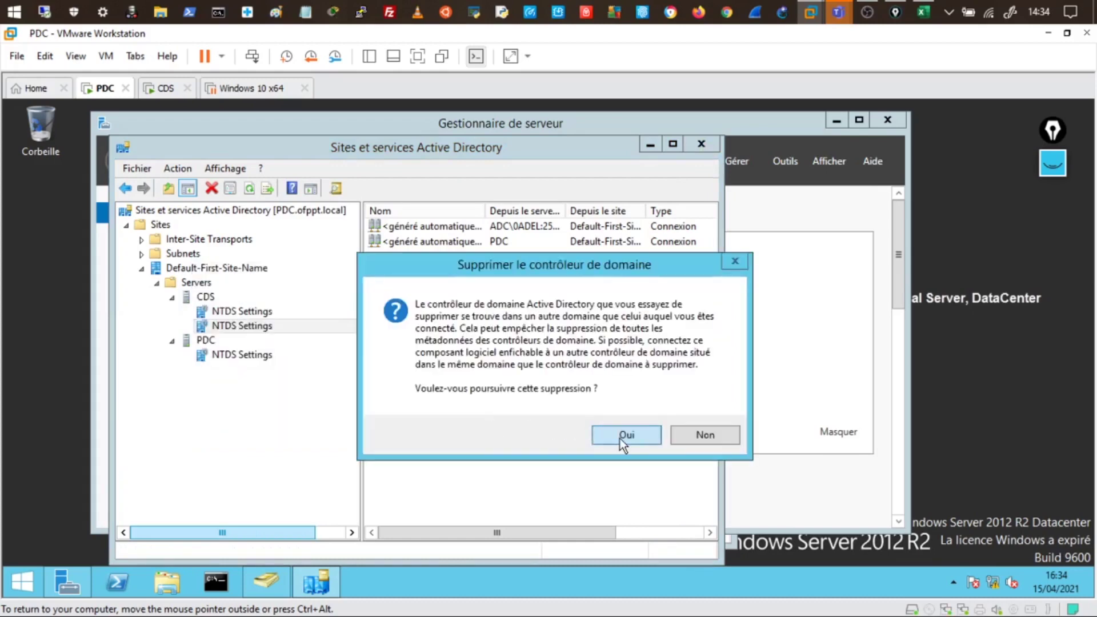
{"action": "left_click", "coordinate": [620, 438]}
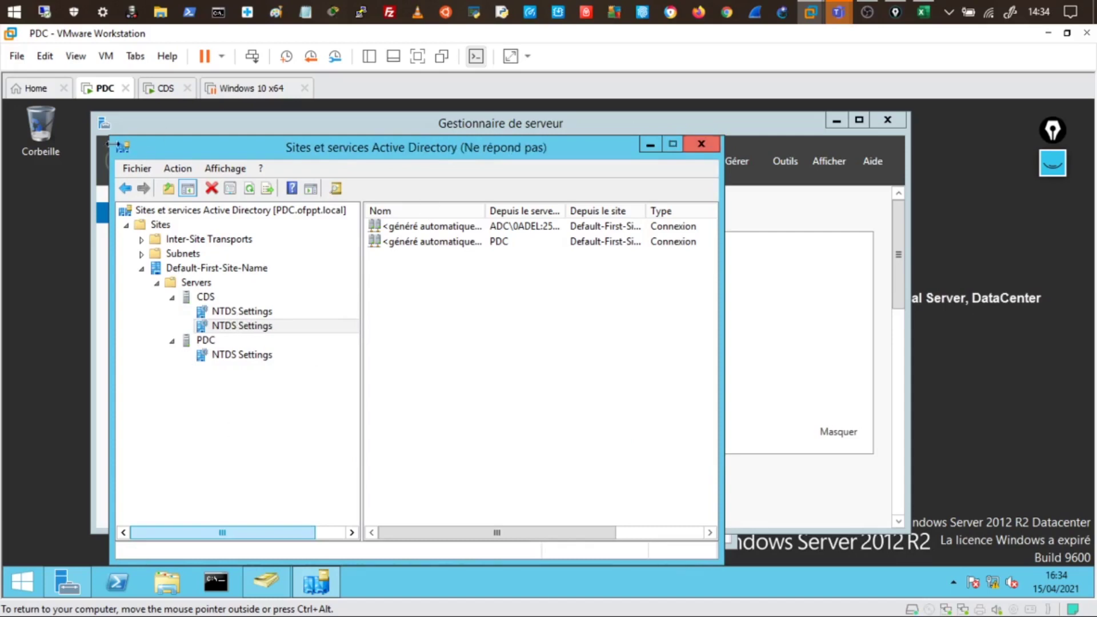
Delete the CDS computer account from ofppt.local's Computers container in Active Directory Users and Computers
{"action": "left_click", "coordinate": [260, 577]}
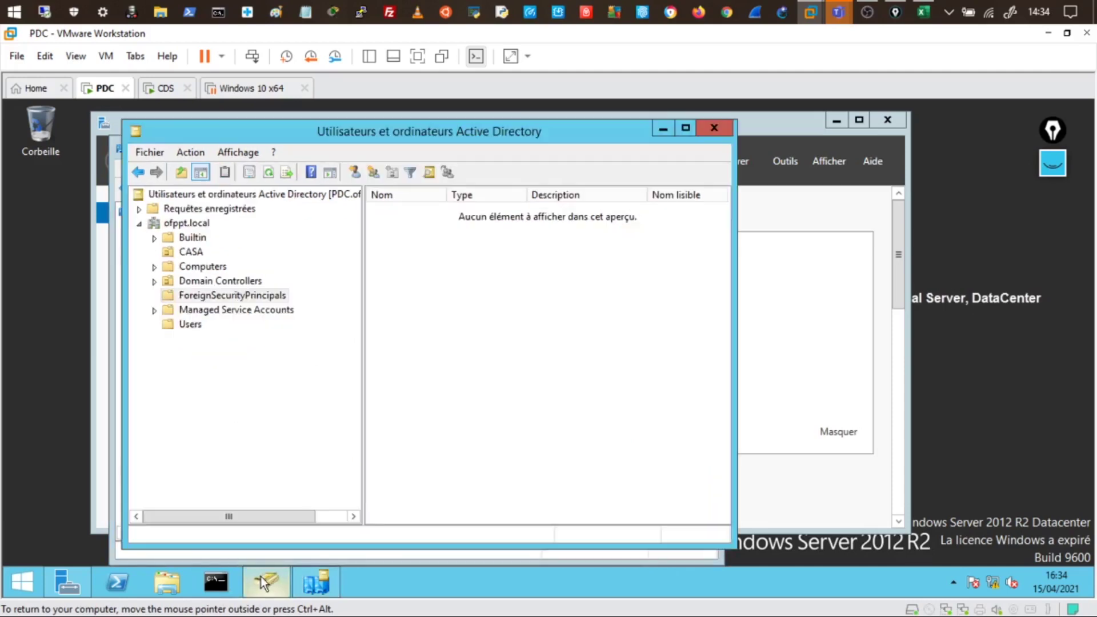
{"action": "left_click", "coordinate": [202, 268]}
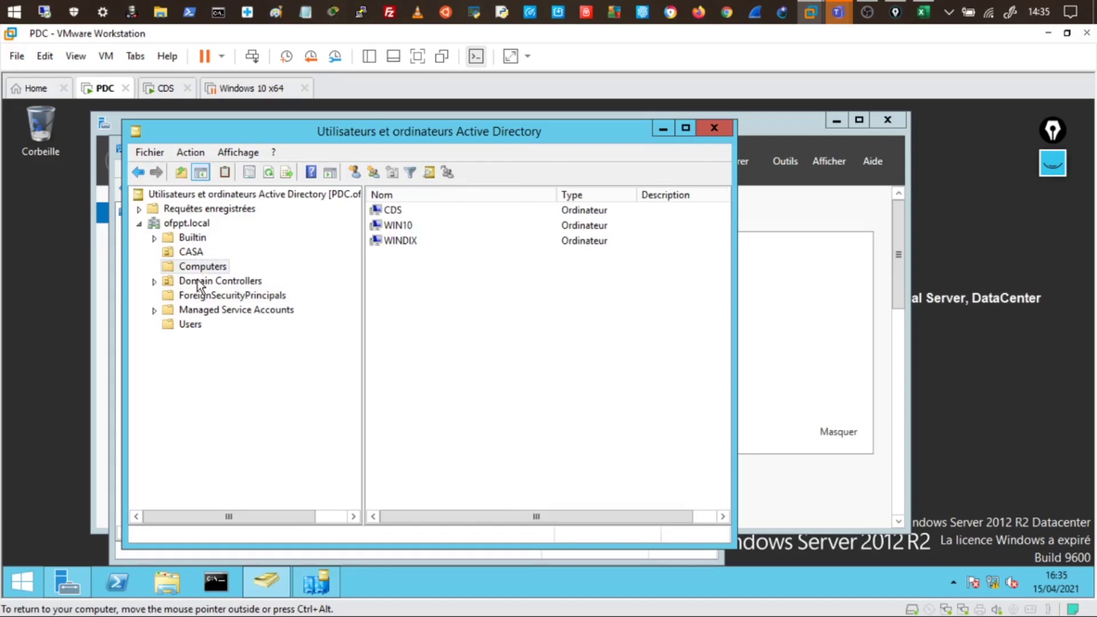
{"action": "left_click", "coordinate": [198, 282]}
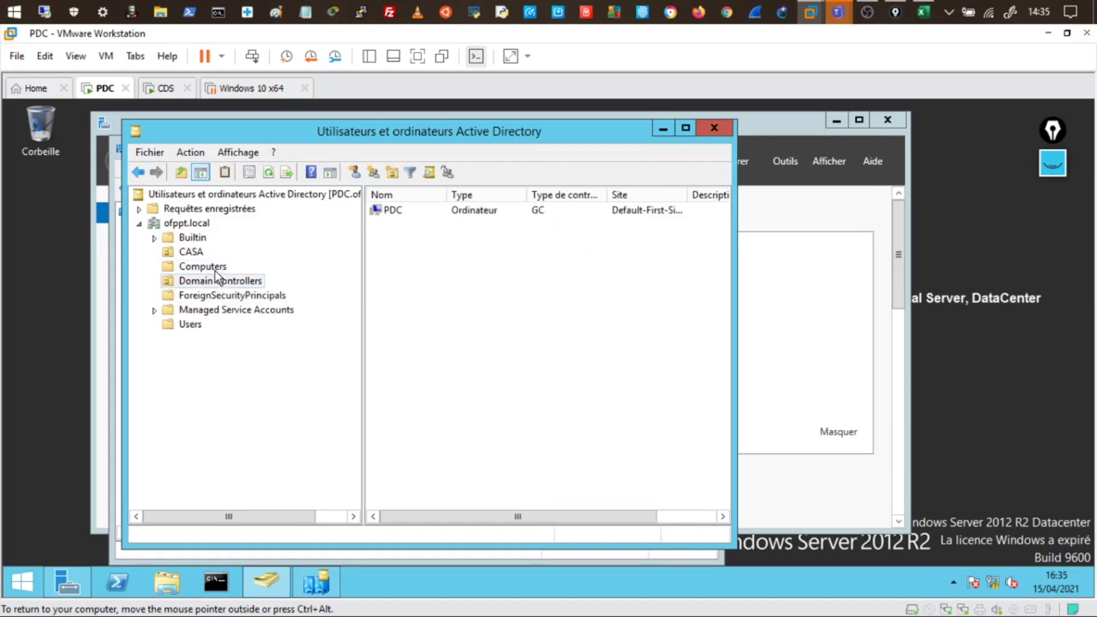
{"action": "left_click", "coordinate": [215, 268]}
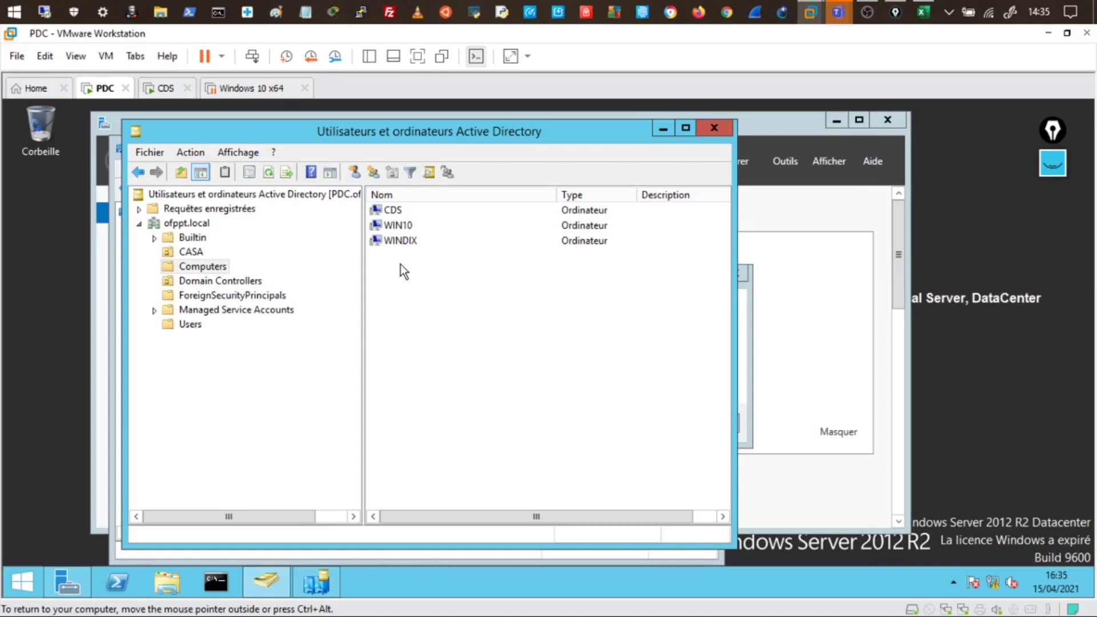
{"action": "right_click", "coordinate": [393, 215]}
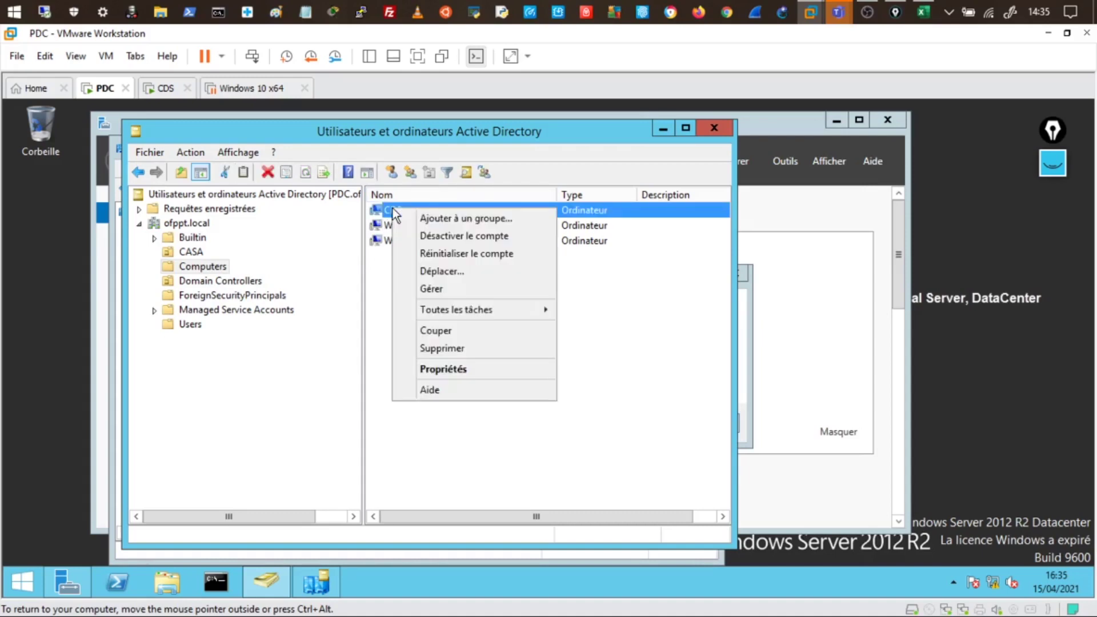
{"action": "left_click", "coordinate": [444, 347]}
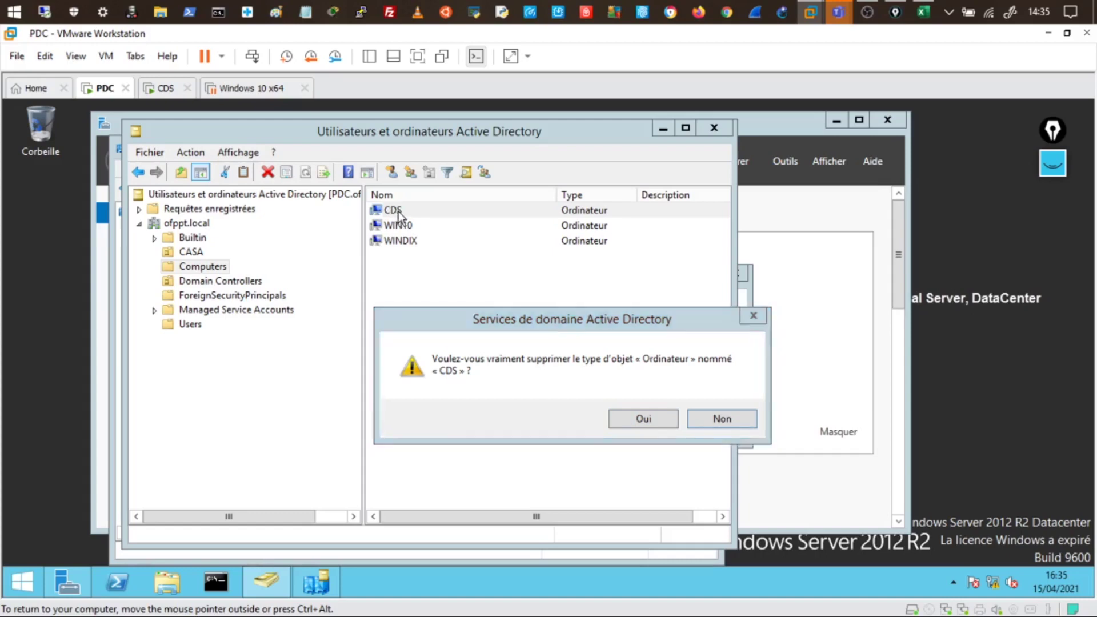
{"action": "left_click", "coordinate": [628, 425]}
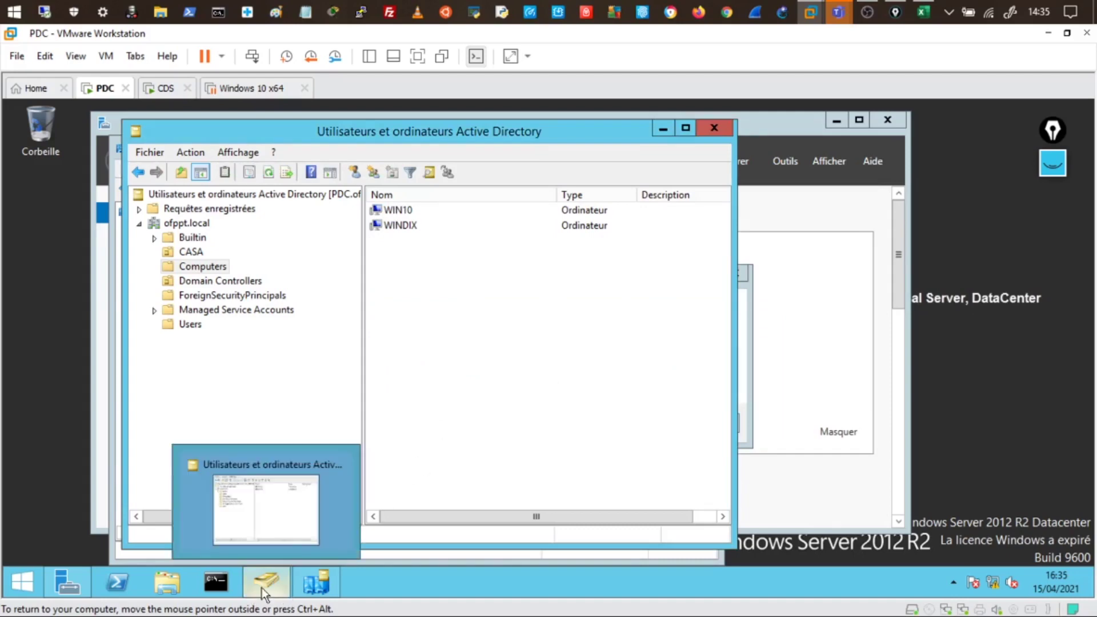
Switch VMware Workstation to the CDS virtual machine
{"action": "mouse_move", "coordinate": [255, 591]}
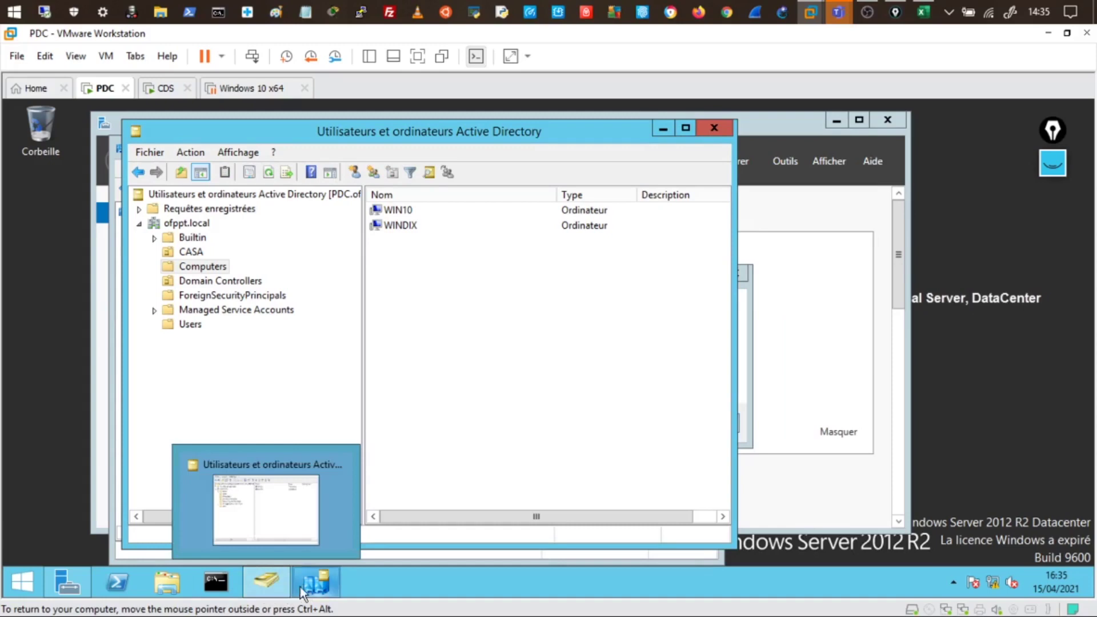
{"action": "left_click", "coordinate": [316, 582]}
{"action": "left_click", "coordinate": [166, 92]}
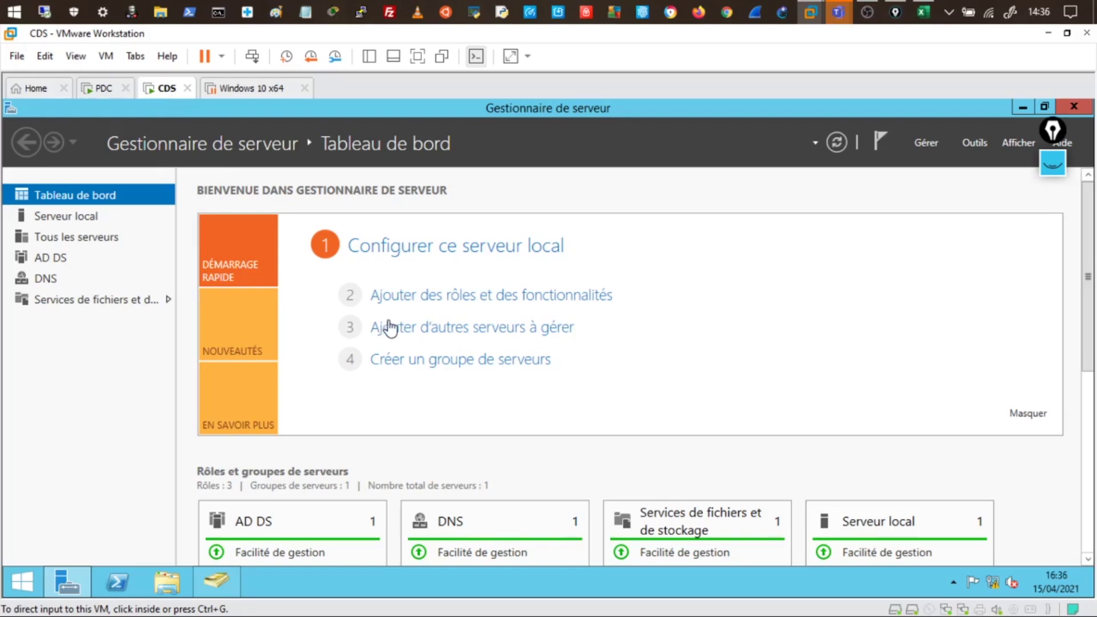
Clear the earlier pink Epic Pen ink and pick black from the colour choices
{"action": "left_click", "coordinate": [1061, 172]}
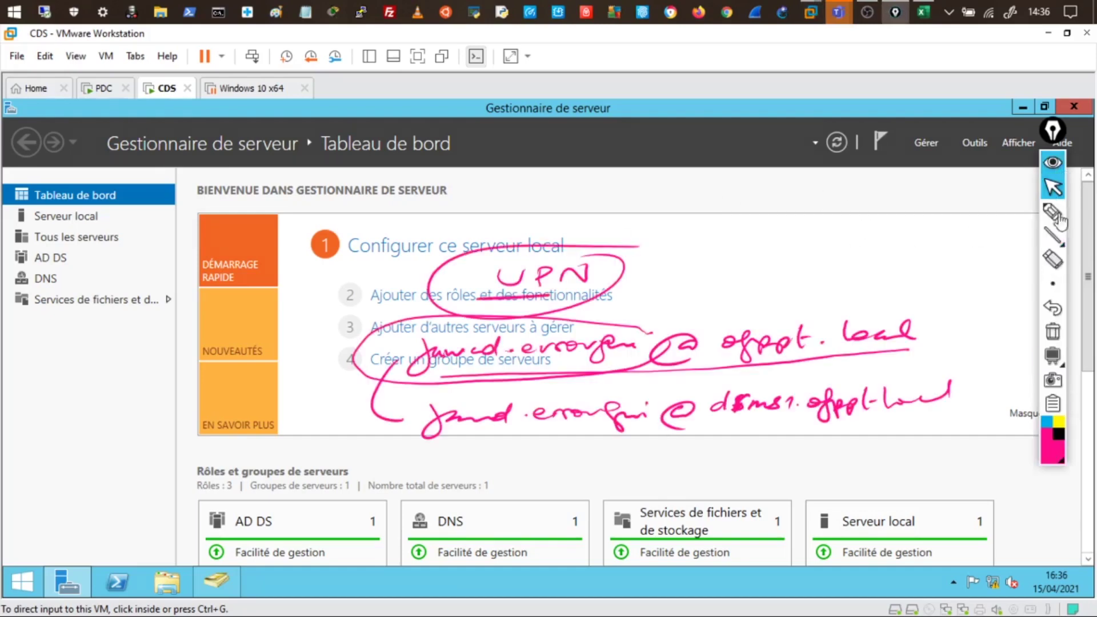
{"action": "left_click", "coordinate": [1053, 339]}
{"action": "left_click", "coordinate": [1058, 434]}
{"action": "left_click", "coordinate": [1054, 448]}
On a blank blackboard with a white pen, write and underline the title 'Entre Domaines Parent et Enfant'
{"action": "left_click", "coordinate": [1054, 357]}
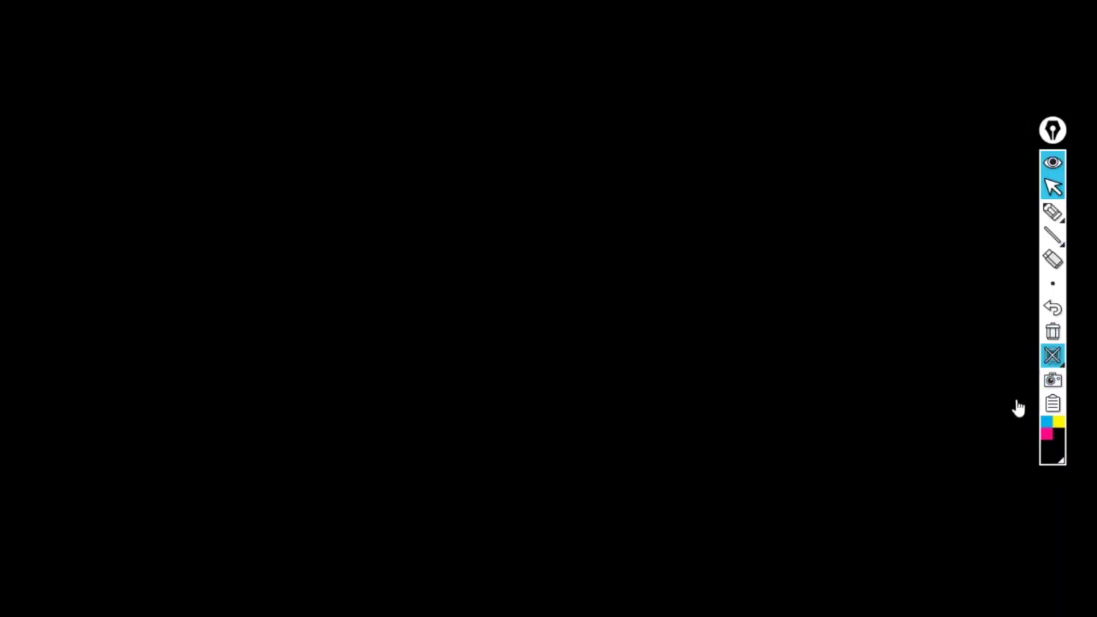
{"action": "left_click", "coordinate": [1053, 449]}
{"action": "left_click", "coordinate": [974, 437]}
{"action": "left_click", "coordinate": [1049, 206]}
{"action": "mouse_move", "coordinate": [225, 79]}
{"action": "left_mouse_down"}
{"action": "mouse_move", "coordinate": [219, 71]}
{"action": "mouse_move", "coordinate": [290, 76]}
{"action": "mouse_move", "coordinate": [284, 63]}
{"action": "left_mouse_up"}
{"action": "mouse_move", "coordinate": [359, 60]}
{"action": "left_mouse_down"}
{"action": "mouse_move", "coordinate": [354, 79]}
{"action": "mouse_move", "coordinate": [509, 64]}
{"action": "left_mouse_up"}
{"action": "mouse_move", "coordinate": [574, 50]}
{"action": "left_mouse_down"}
{"action": "mouse_move", "coordinate": [580, 71]}
{"action": "mouse_move", "coordinate": [651, 64]}
{"action": "mouse_move", "coordinate": [680, 47]}
{"action": "mouse_move", "coordinate": [715, 61]}
{"action": "mouse_move", "coordinate": [842, 69]}
{"action": "mouse_move", "coordinate": [876, 50]}
{"action": "mouse_move", "coordinate": [898, 54]}
{"action": "left_mouse_up"}
{"action": "left_click_drag", "start_coordinate": [244, 97], "coordinate": [856, 98]}
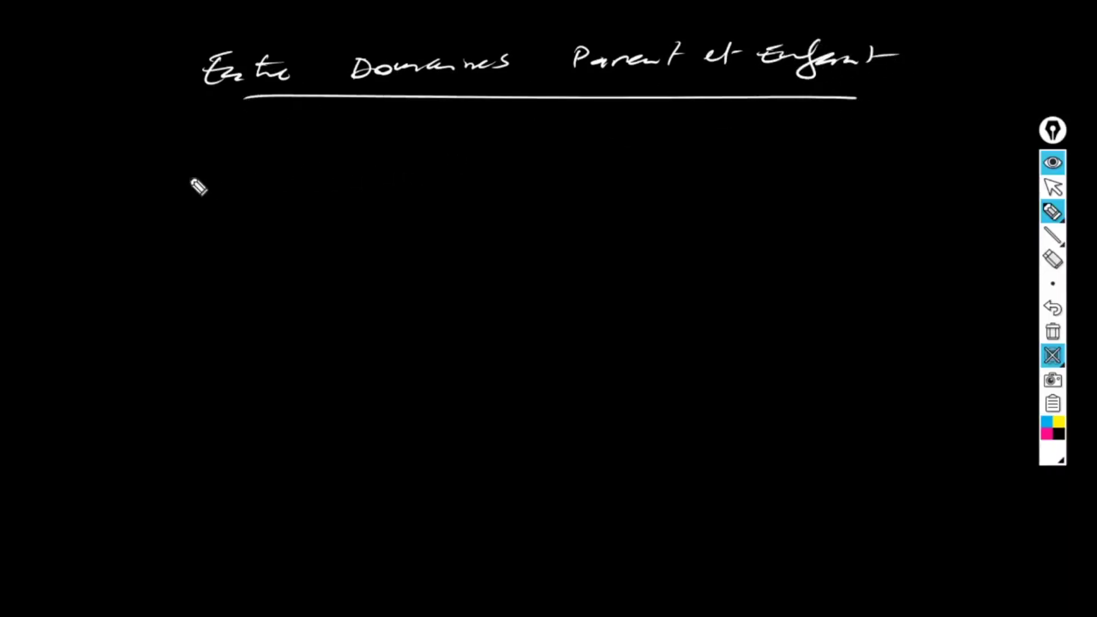
Write the bullet noting the domain partition (users, computers, Active Directory) isn't replicated, then begin 'La Partition de configuration'
{"action": "mouse_move", "coordinate": [94, 170]}
{"action": "left_mouse_down"}
{"action": "mouse_move", "coordinate": [281, 170]}
{"action": "mouse_move", "coordinate": [307, 157]}
{"action": "mouse_move", "coordinate": [328, 169]}
{"action": "mouse_move", "coordinate": [423, 154]}
{"action": "mouse_move", "coordinate": [517, 166]}
{"action": "mouse_move", "coordinate": [581, 150]}
{"action": "left_mouse_up"}
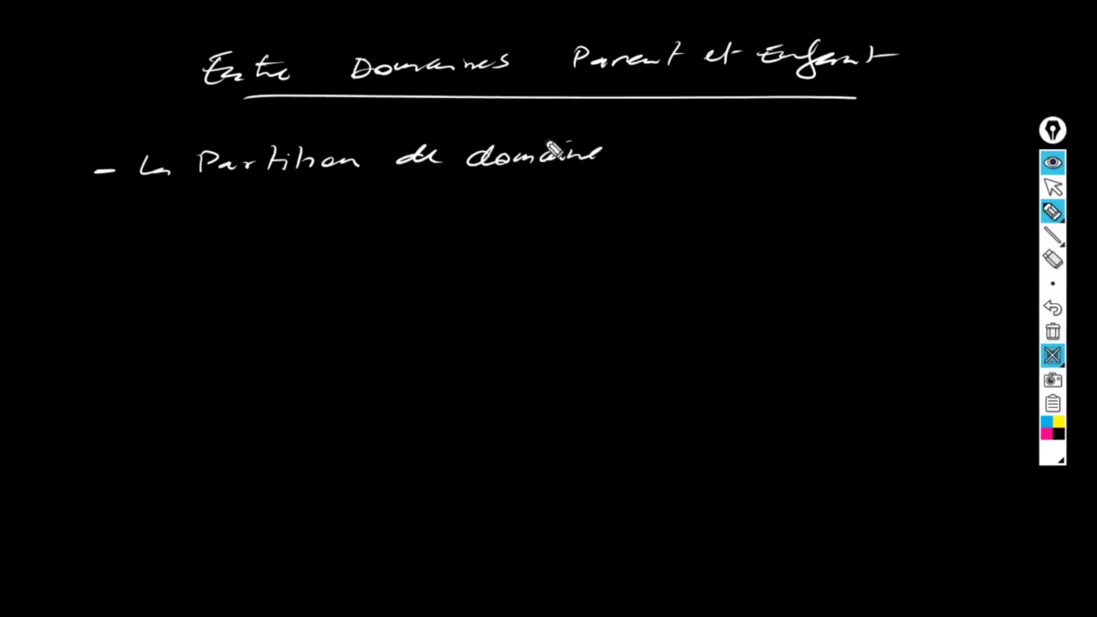
{"action": "mouse_move", "coordinate": [647, 162]}
{"action": "left_mouse_down"}
{"action": "mouse_move", "coordinate": [708, 153]}
{"action": "mouse_move", "coordinate": [799, 163]}
{"action": "mouse_move", "coordinate": [828, 149]}
{"action": "left_mouse_up"}
{"action": "left_click_drag", "start_coordinate": [180, 212], "coordinate": [365, 205]}
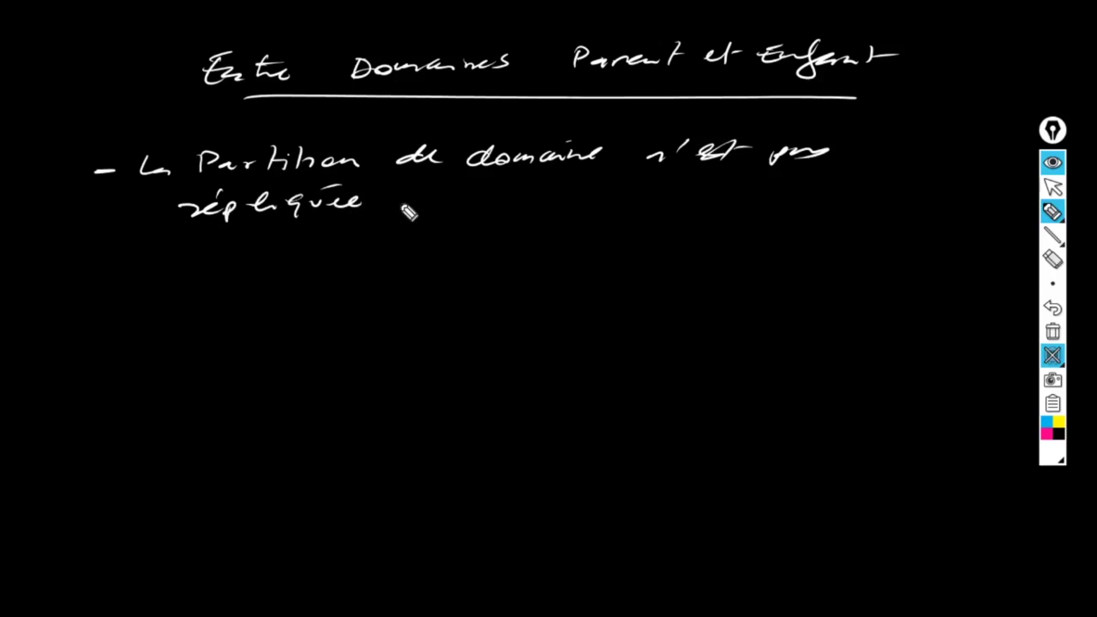
{"action": "left_click_drag", "start_coordinate": [439, 193], "coordinate": [420, 228]}
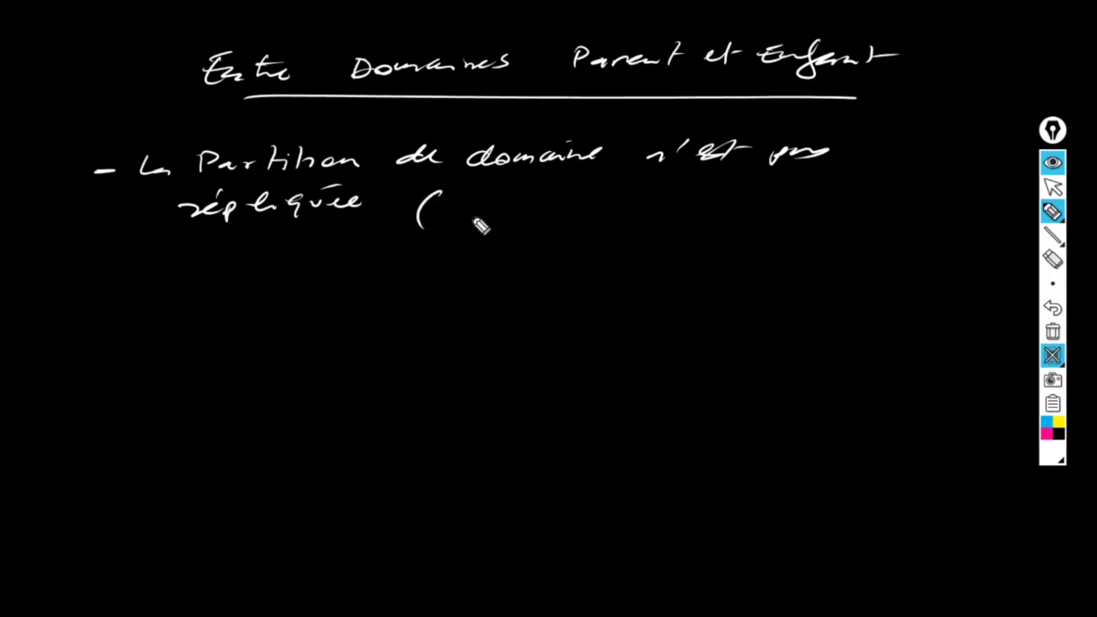
{"action": "mouse_move", "coordinate": [467, 213]}
{"action": "left_mouse_down"}
{"action": "mouse_move", "coordinate": [857, 196]}
{"action": "mouse_move", "coordinate": [844, 202]}
{"action": "left_mouse_up"}
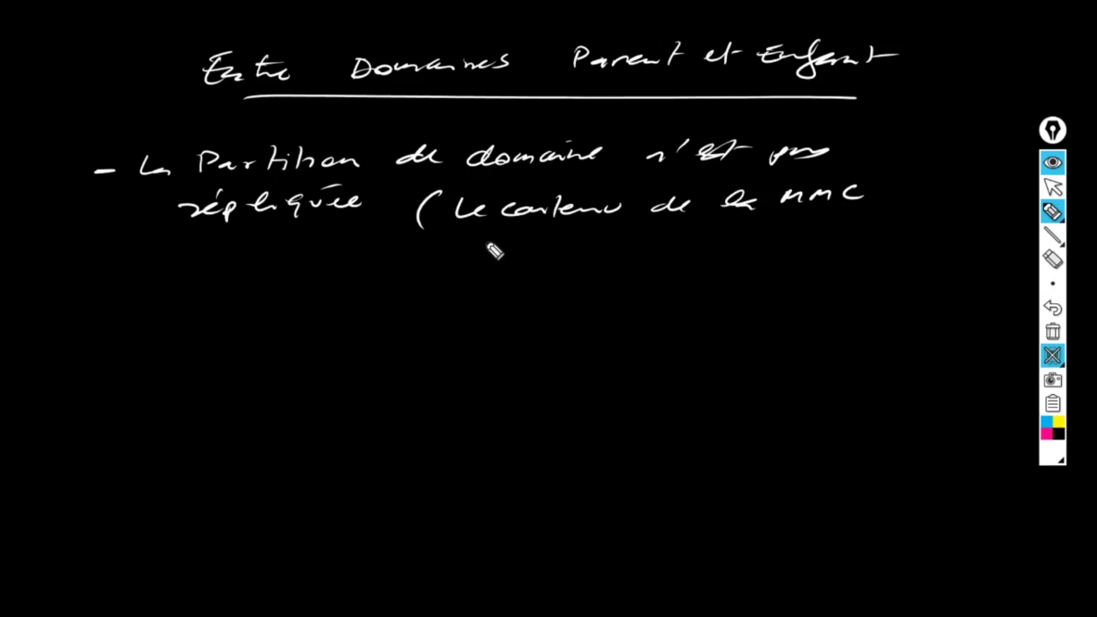
{"action": "mouse_move", "coordinate": [414, 262]}
{"action": "left_mouse_down"}
{"action": "mouse_move", "coordinate": [440, 252]}
{"action": "mouse_move", "coordinate": [682, 258]}
{"action": "mouse_move", "coordinate": [842, 243]}
{"action": "left_mouse_up"}
{"action": "left_click_drag", "start_coordinate": [775, 239], "coordinate": [800, 231]}
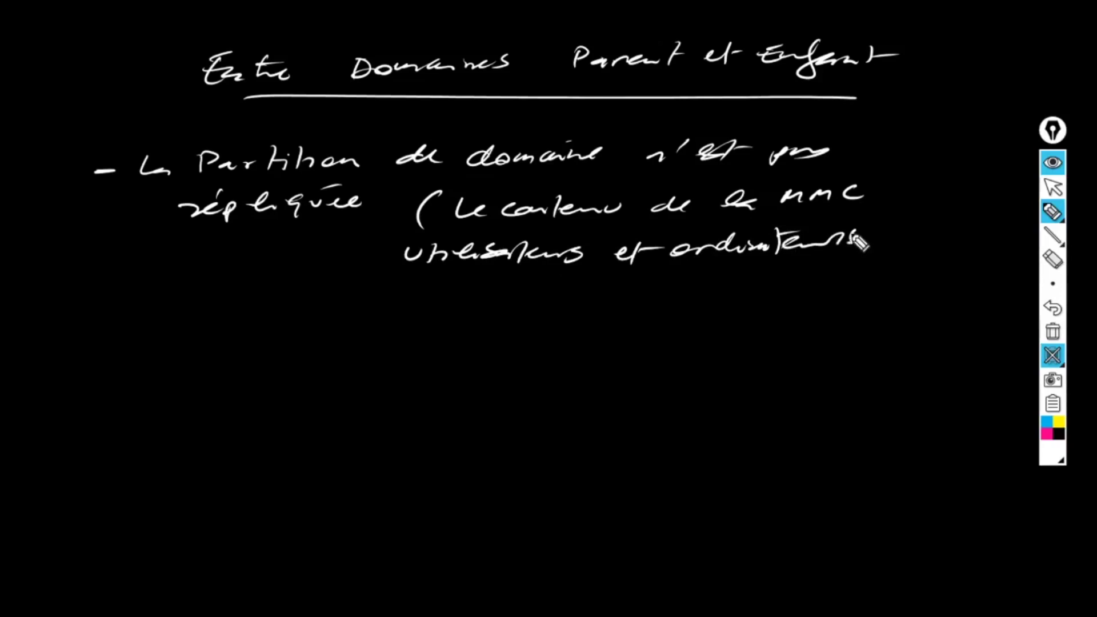
{"action": "mouse_move", "coordinate": [597, 286]}
{"action": "left_mouse_down"}
{"action": "mouse_move", "coordinate": [852, 272]}
{"action": "mouse_move", "coordinate": [885, 288]}
{"action": "left_mouse_up"}
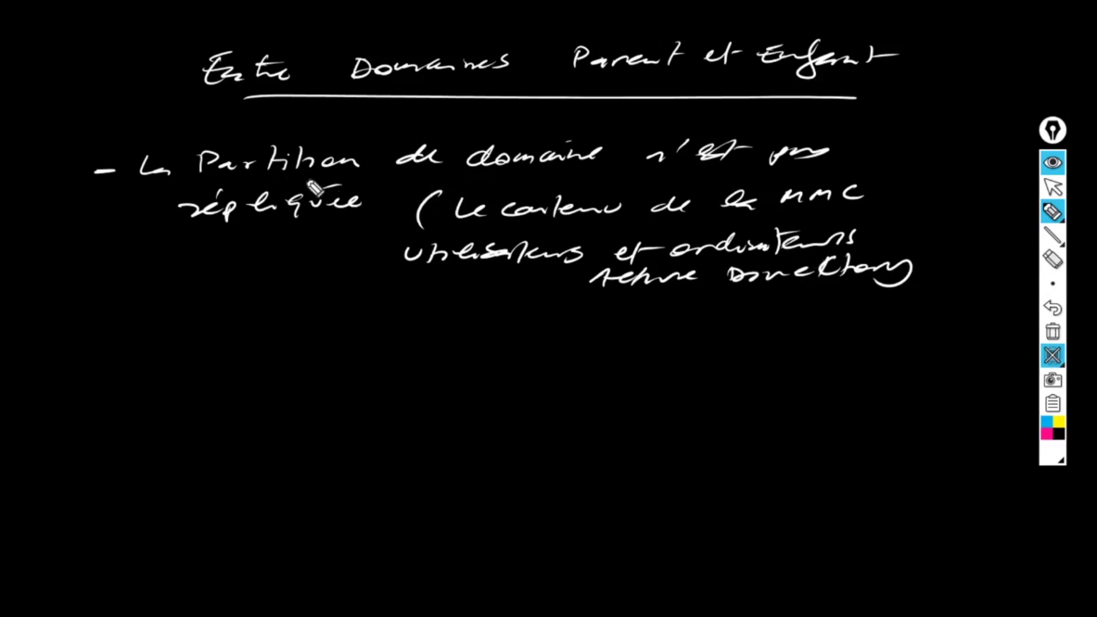
{"action": "left_click_drag", "start_coordinate": [268, 178], "coordinate": [470, 177]}
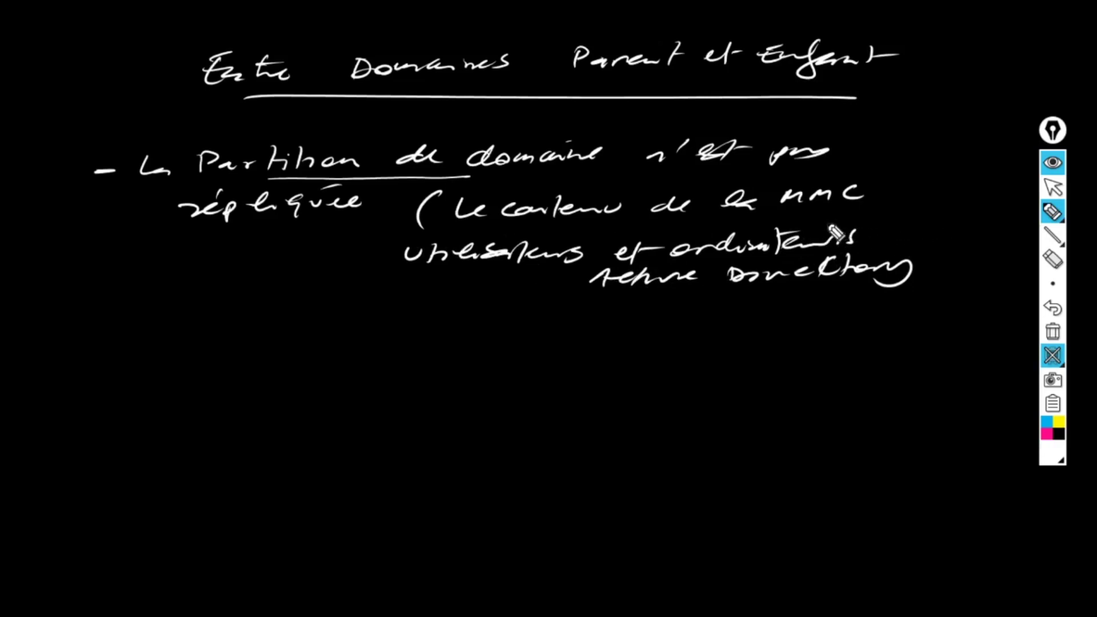
{"action": "left_click_drag", "start_coordinate": [99, 353], "coordinate": [124, 352]}
{"action": "mouse_move", "coordinate": [174, 323]}
{"action": "left_mouse_down"}
{"action": "mouse_move", "coordinate": [200, 346]}
{"action": "mouse_move", "coordinate": [311, 333]}
{"action": "mouse_move", "coordinate": [333, 353]}
{"action": "mouse_move", "coordinate": [394, 339]}
{"action": "mouse_move", "coordinate": [467, 348]}
{"action": "mouse_move", "coordinate": [598, 336]}
{"action": "mouse_move", "coordinate": [653, 348]}
{"action": "mouse_move", "coordinate": [710, 335]}
{"action": "left_mouse_up"}
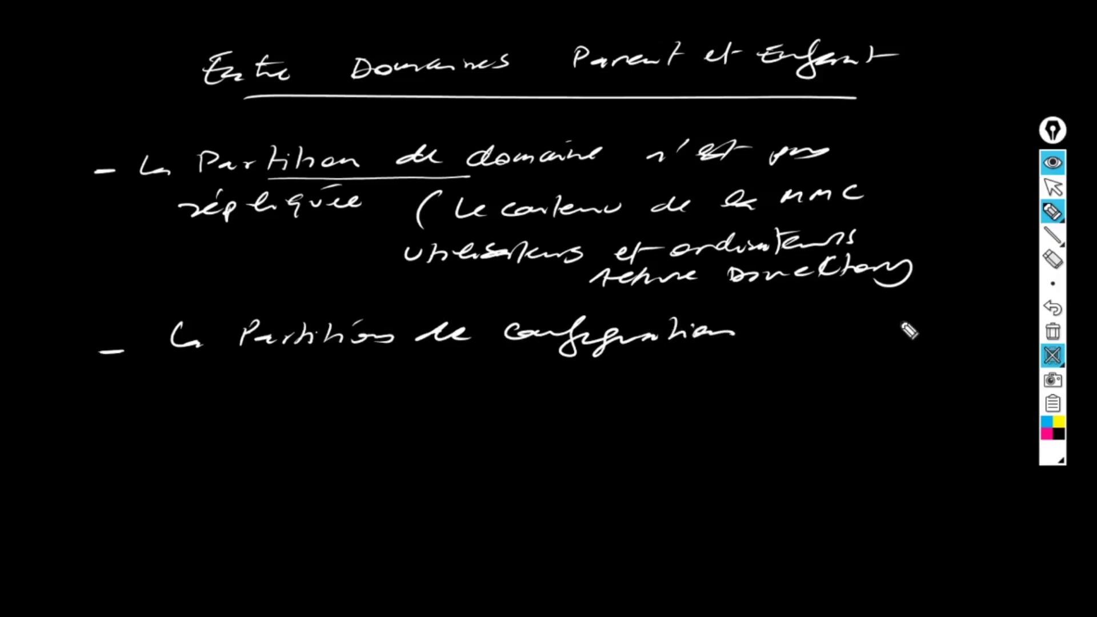
Complete the note: configuration partition 'est répliquée (le contenu de la MMC "Sites et services AD"'
{"action": "mouse_move", "coordinate": [783, 342]}
{"action": "left_mouse_down"}
{"action": "mouse_move", "coordinate": [832, 348]}
{"action": "mouse_move", "coordinate": [914, 333]}
{"action": "mouse_move", "coordinate": [1017, 343]}
{"action": "mouse_move", "coordinate": [1023, 320]}
{"action": "left_mouse_up"}
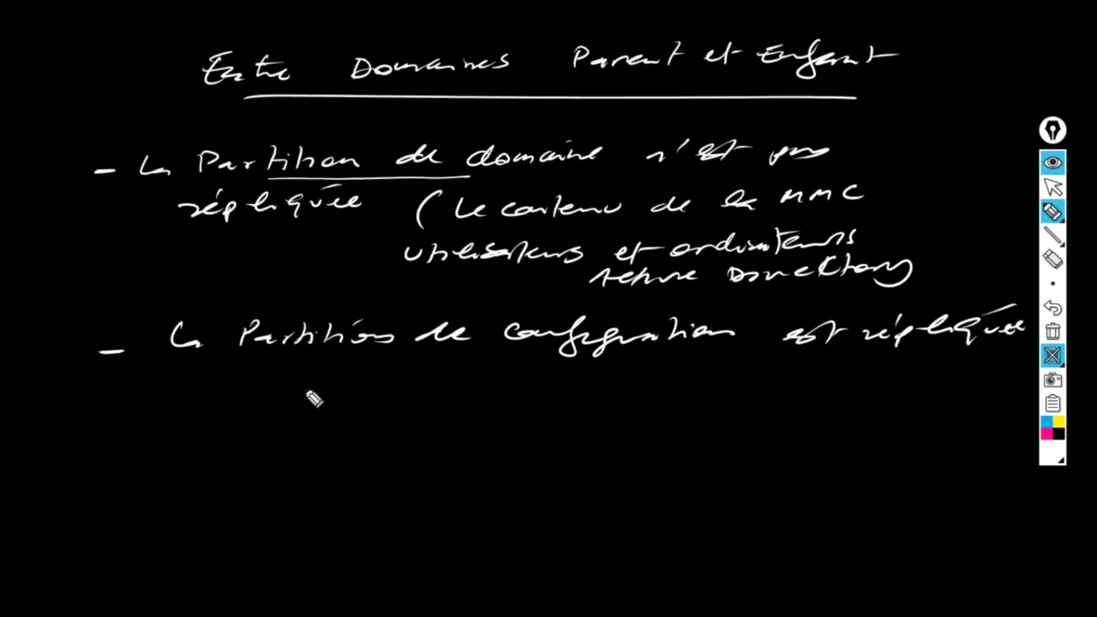
{"action": "left_click_drag", "start_coordinate": [357, 381], "coordinate": [349, 407]}
{"action": "mouse_move", "coordinate": [381, 400]}
{"action": "left_mouse_down"}
{"action": "mouse_move", "coordinate": [392, 387]}
{"action": "mouse_move", "coordinate": [412, 395]}
{"action": "left_mouse_up"}
{"action": "left_click_drag", "start_coordinate": [464, 390], "coordinate": [861, 389]}
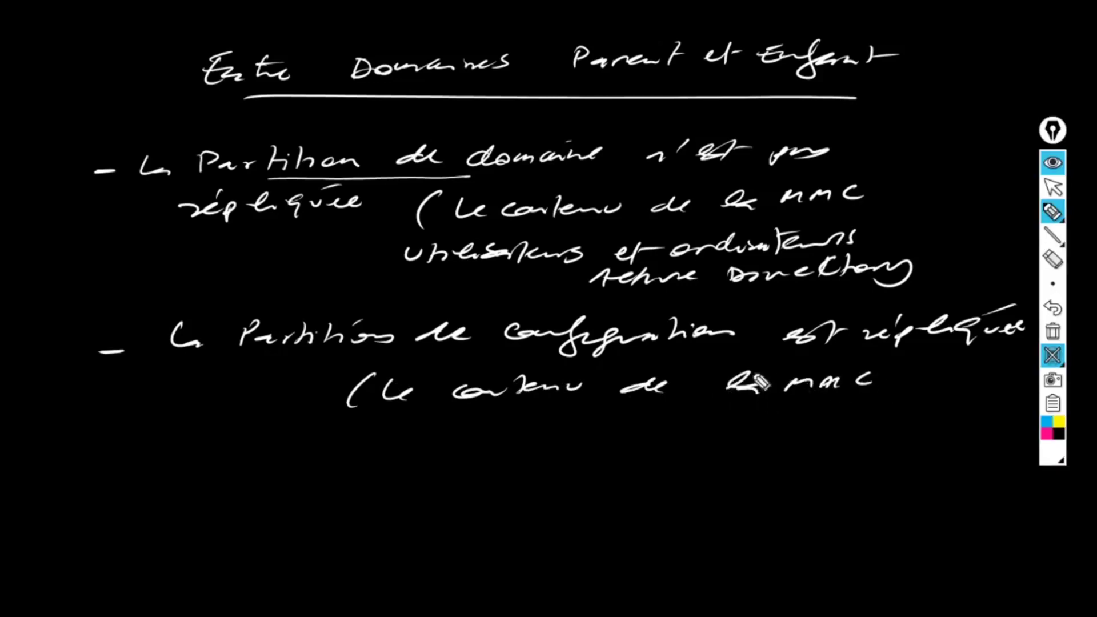
{"action": "left_click_drag", "start_coordinate": [574, 418], "coordinate": [556, 431]}
{"action": "left_click_drag", "start_coordinate": [578, 429], "coordinate": [711, 420]}
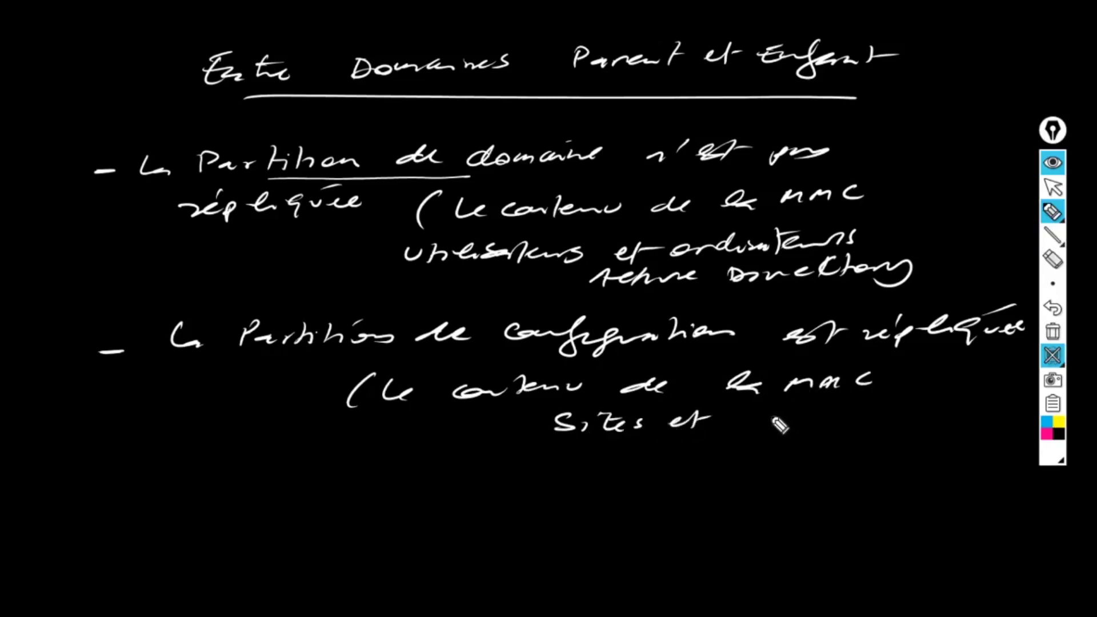
{"action": "mouse_move", "coordinate": [721, 427]}
{"action": "left_mouse_down"}
{"action": "mouse_move", "coordinate": [860, 422]}
{"action": "mouse_move", "coordinate": [959, 398]}
{"action": "left_mouse_up"}
{"action": "left_click_drag", "start_coordinate": [964, 400], "coordinate": [972, 395]}
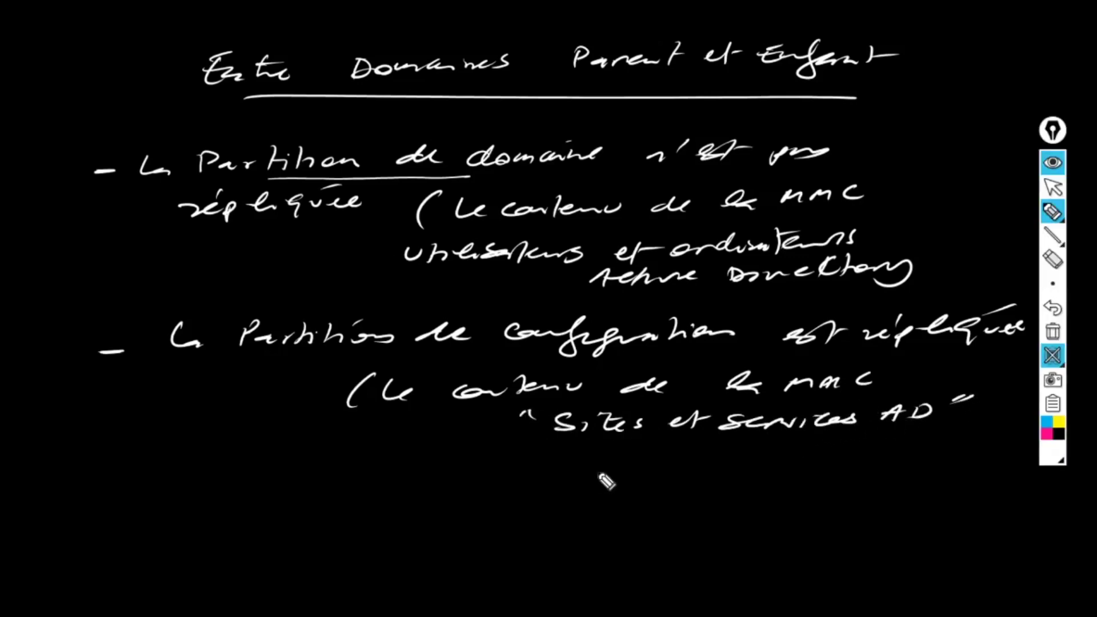
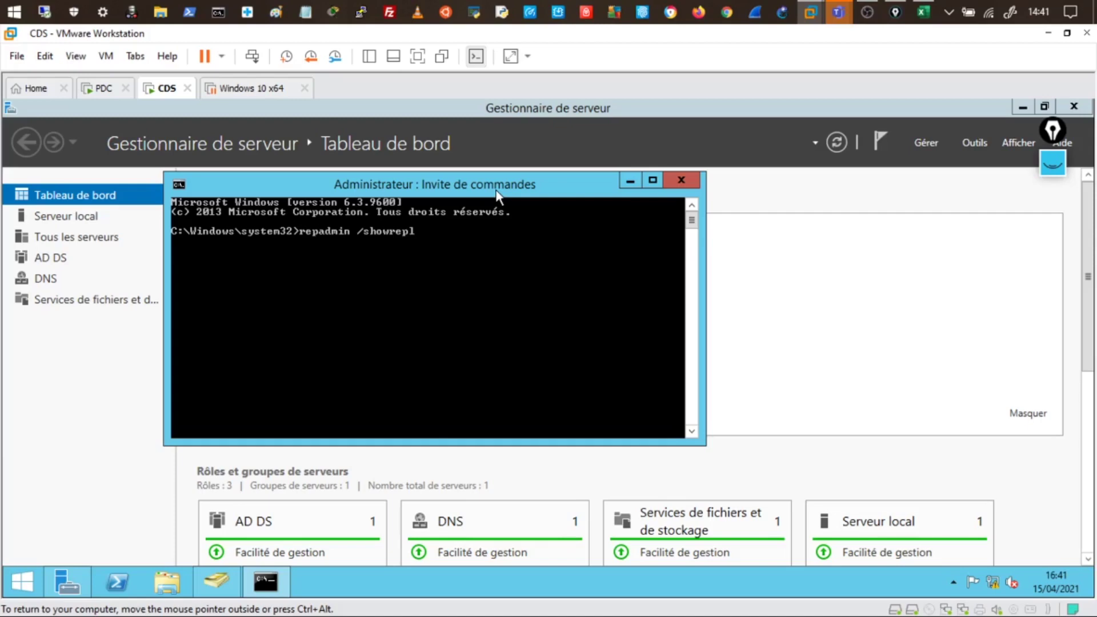
Run repadmin /showrepl on CDS, dock the console left, and review results including Schema error 1908
{"action": "key", "text": "Return"}
{"action": "key", "text": "super+Left"}
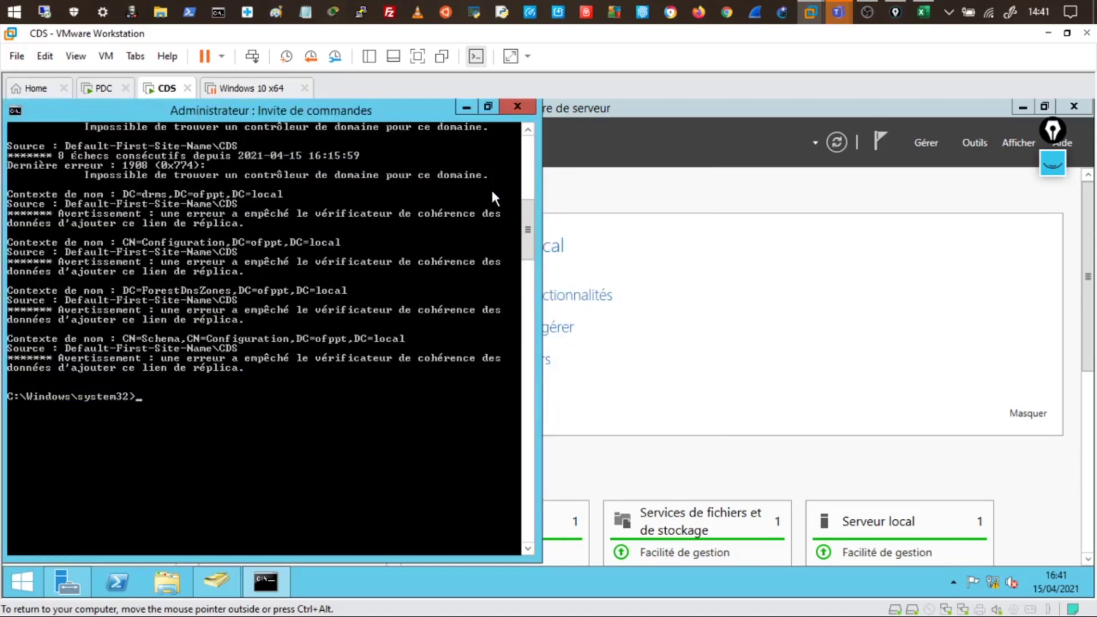
{"action": "scroll", "coordinate": [292, 234], "scroll_direction": "up", "scroll_amount": 1}
{"action": "scroll", "coordinate": [293, 234], "scroll_direction": "up", "scroll_amount": 11}
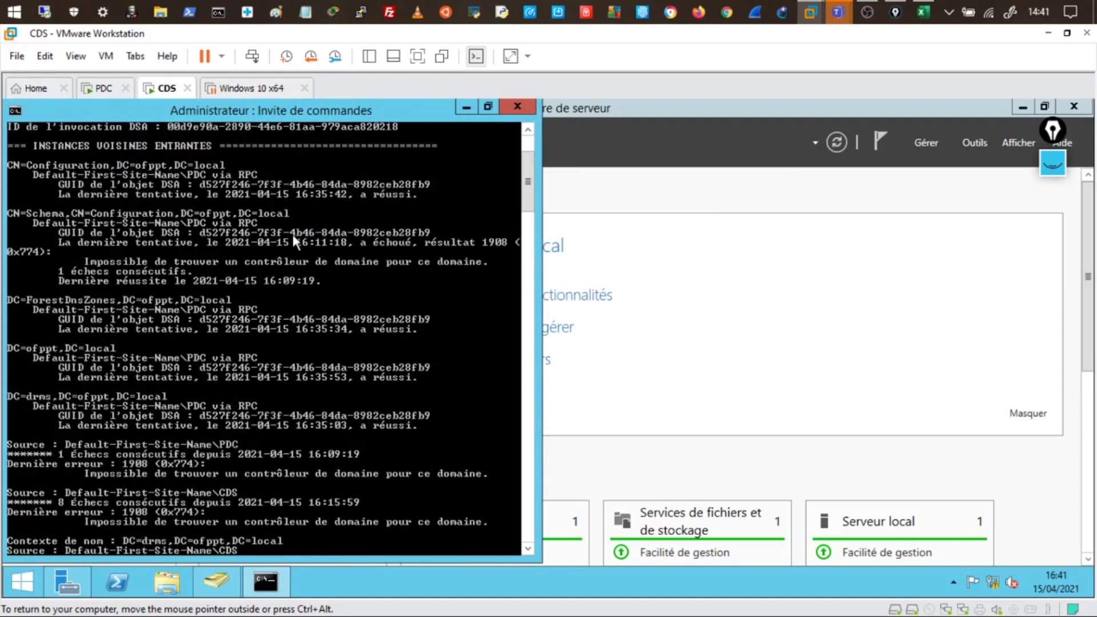
{"action": "scroll", "coordinate": [49, 179], "scroll_direction": "up", "scroll_amount": 4}
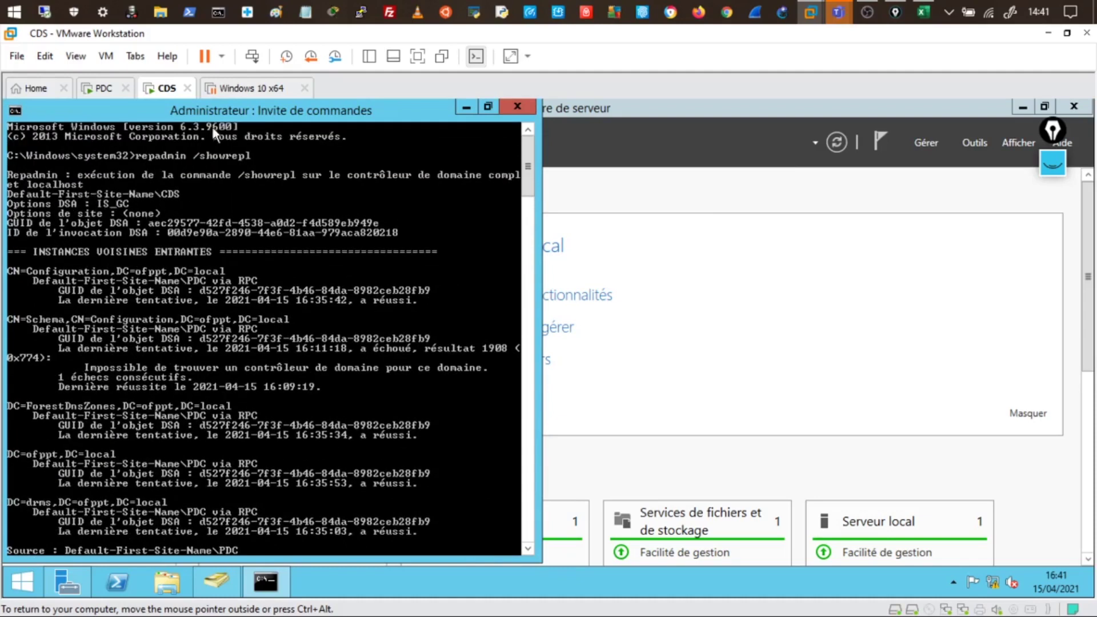
{"action": "left_click_drag", "start_coordinate": [231, 116], "coordinate": [447, 125]}
{"action": "key", "text": "super+Left"}
{"action": "right_click", "coordinate": [65, 280]}
{"action": "left_click", "coordinate": [93, 287]}
{"action": "left_click_drag", "start_coordinate": [28, 272], "coordinate": [39, 273]}
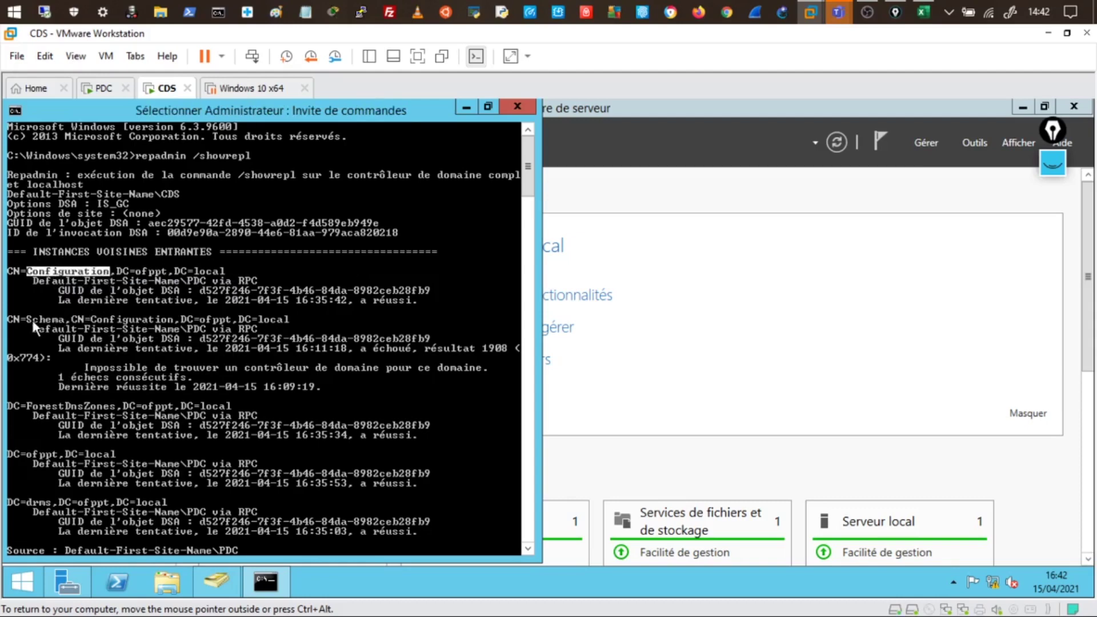
{"action": "left_click_drag", "start_coordinate": [32, 320], "coordinate": [70, 321]}
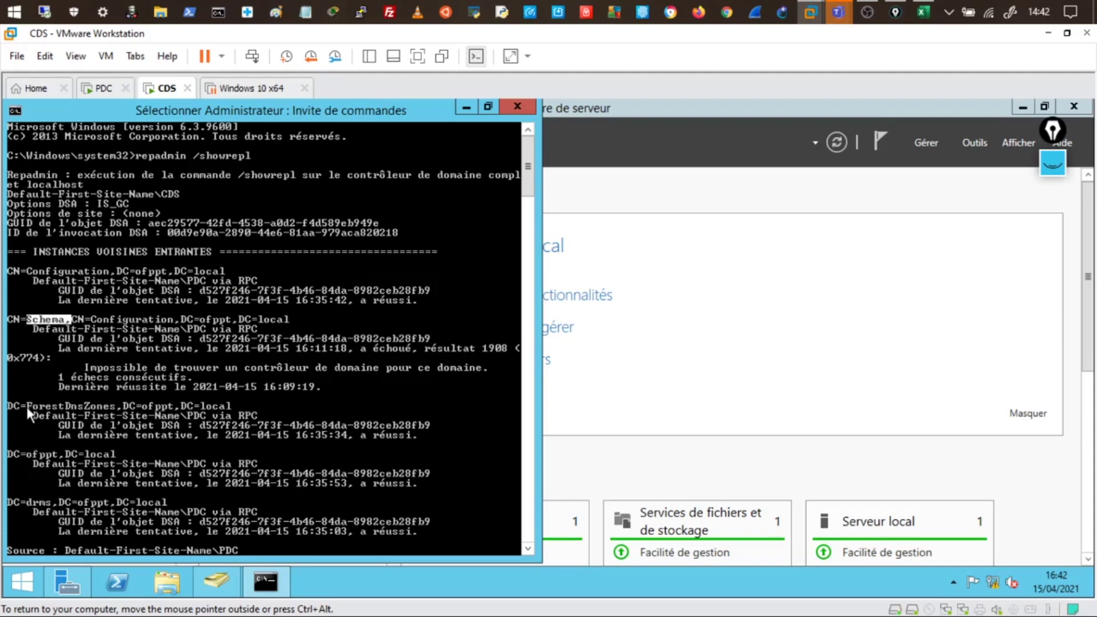
{"action": "left_click", "coordinate": [26, 406]}
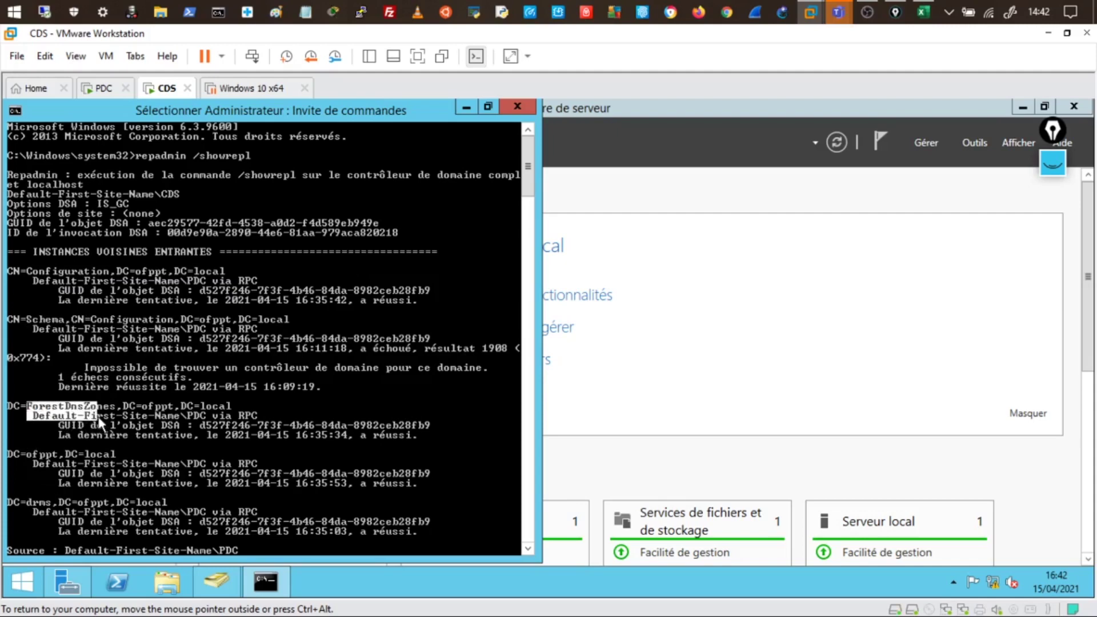
{"action": "mouse_move", "coordinate": [99, 423]}
{"action": "left_mouse_down"}
{"action": "mouse_move", "coordinate": [117, 410]}
{"action": "mouse_move", "coordinate": [74, 408]}
{"action": "mouse_move", "coordinate": [84, 408]}
{"action": "left_mouse_up"}
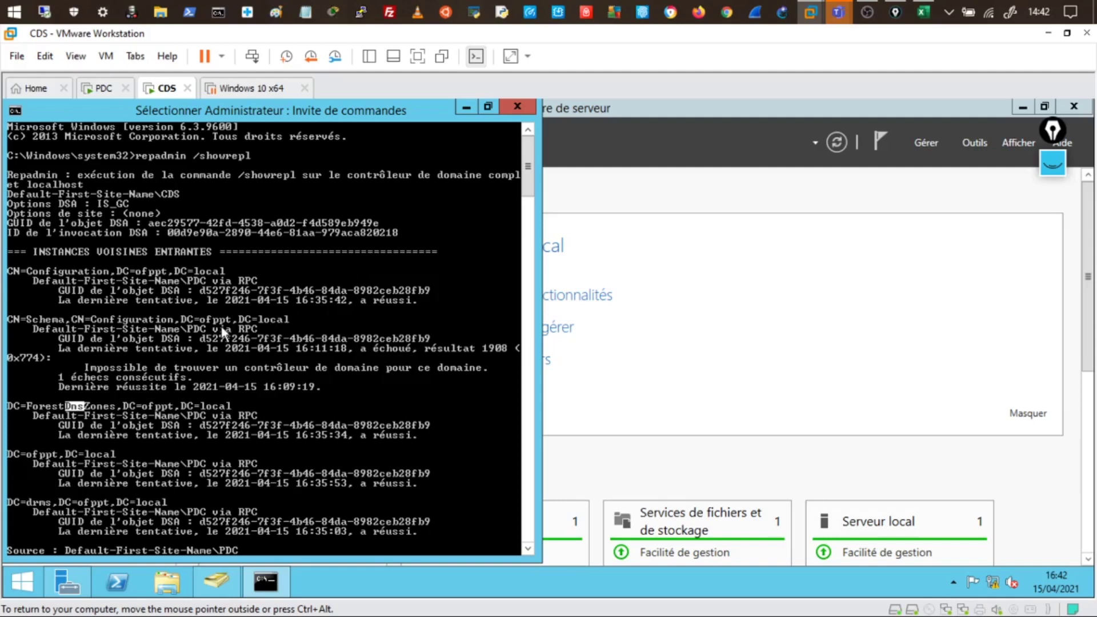
{"action": "scroll", "coordinate": [222, 328], "scroll_direction": "down", "scroll_amount": 6}
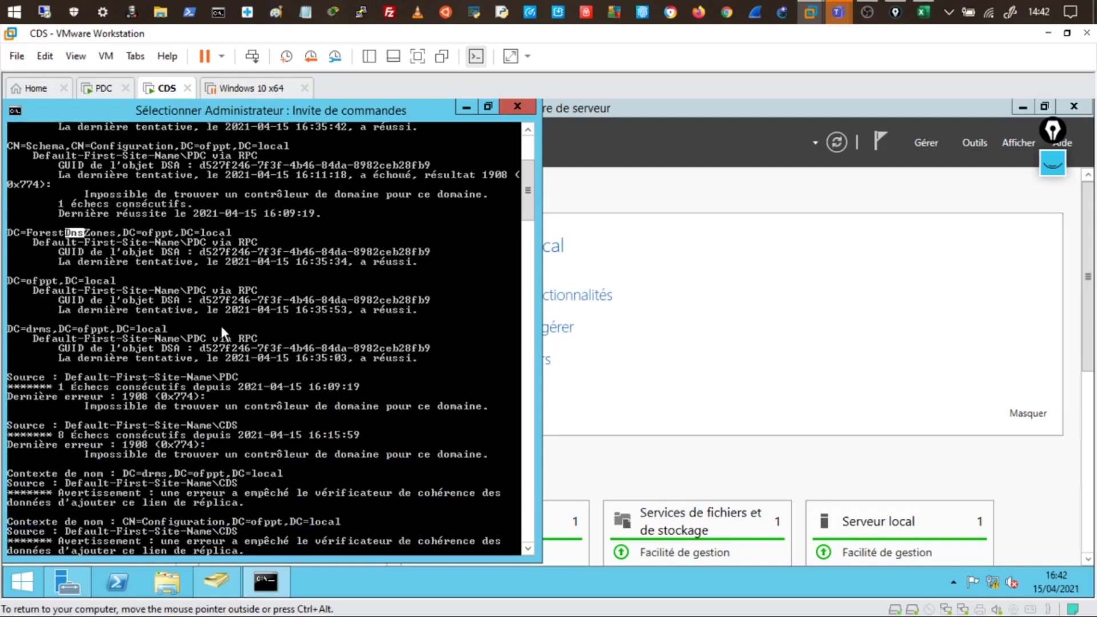
{"action": "scroll", "coordinate": [222, 331], "scroll_direction": "down", "scroll_amount": 4}
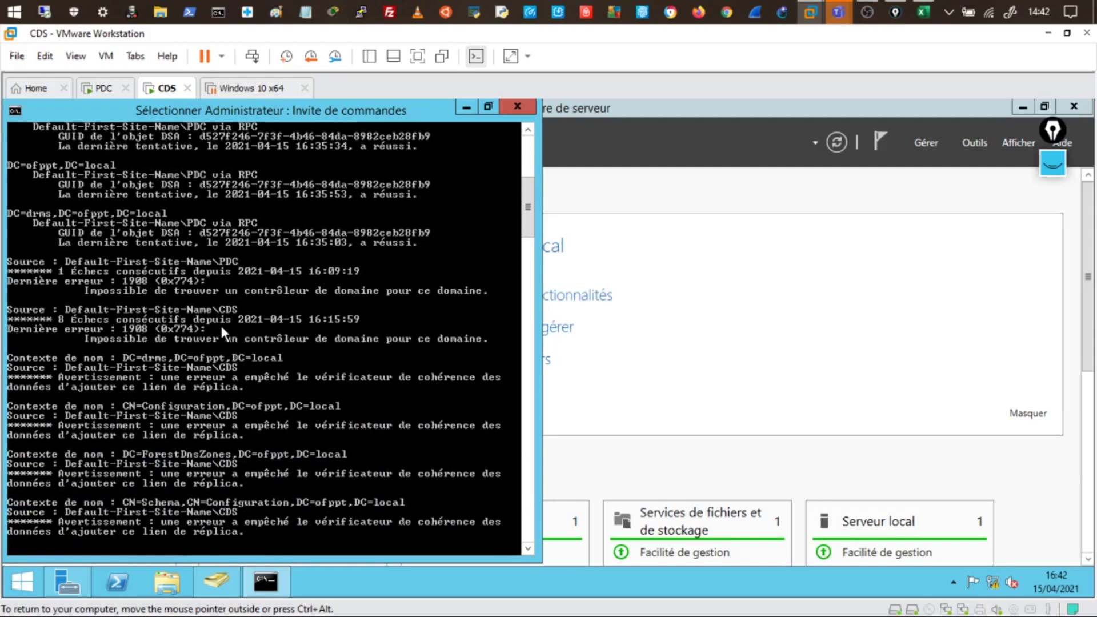
{"action": "scroll", "coordinate": [219, 323], "scroll_direction": "down", "scroll_amount": 6}
{"action": "scroll", "coordinate": [221, 325], "scroll_direction": "up", "scroll_amount": 4}
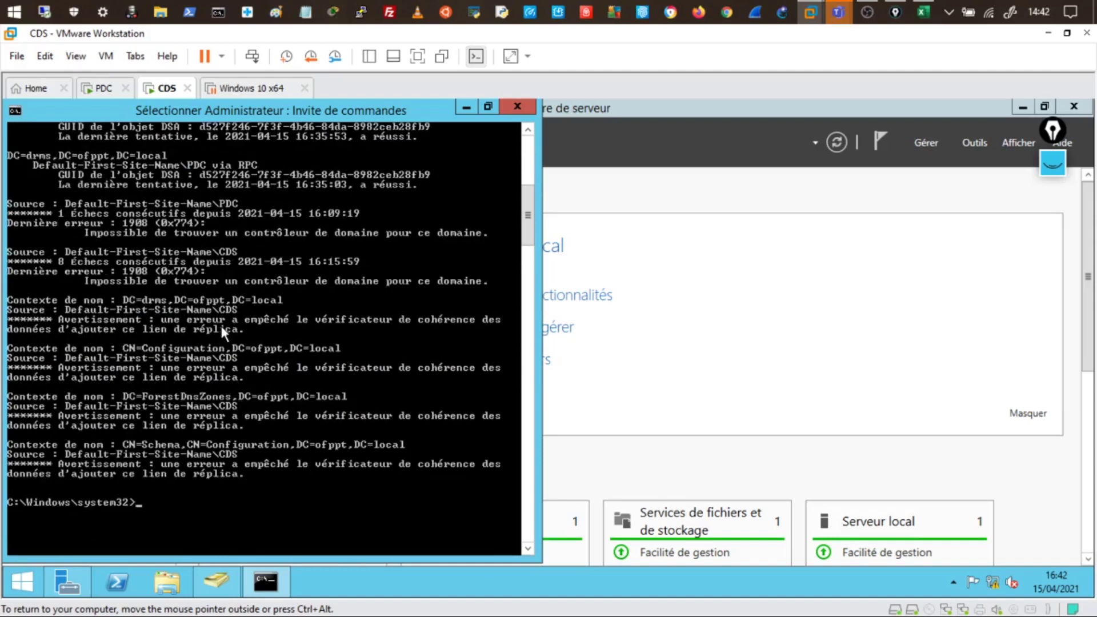
{"action": "scroll", "coordinate": [221, 323], "scroll_direction": "up", "scroll_amount": 11}
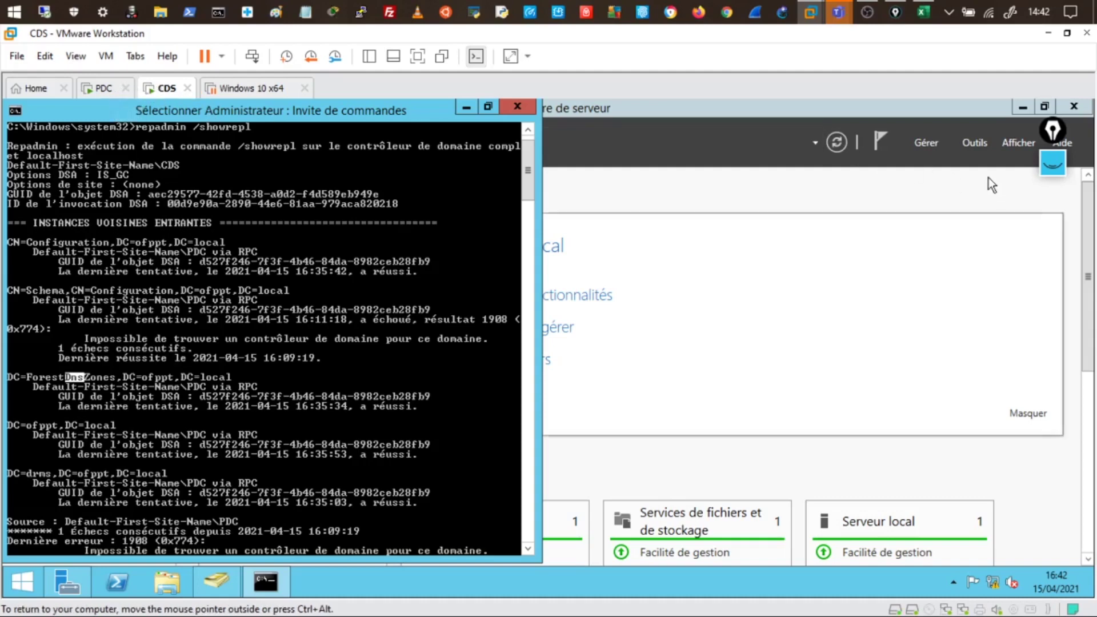
Open DNS Manager on CDS and show the drms1.ofppt.local zone records, including host cds at 10.0.0.101
{"action": "left_click", "coordinate": [976, 146]}
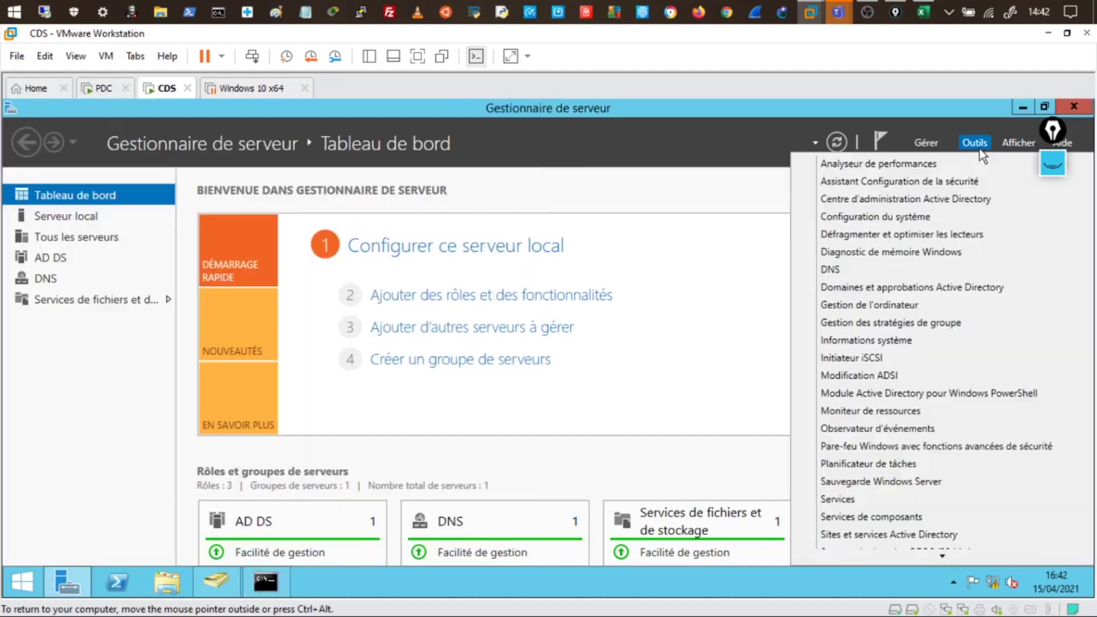
{"action": "left_click", "coordinate": [844, 269]}
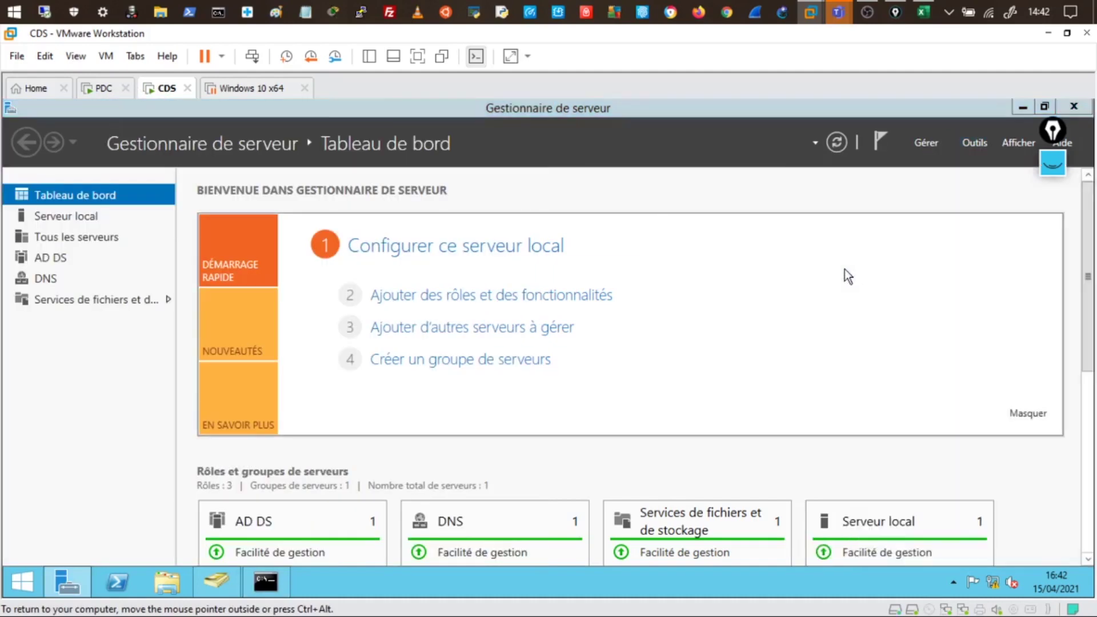
{"action": "left_click", "coordinate": [55, 226]}
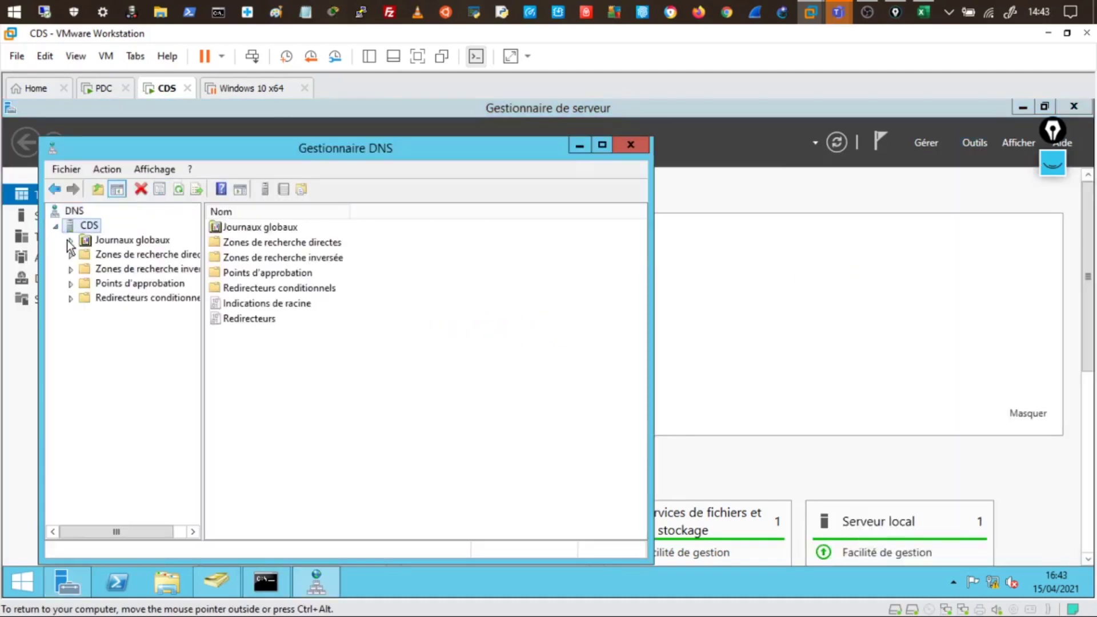
{"action": "left_click", "coordinate": [71, 240]}
{"action": "double_click", "coordinate": [75, 275]}
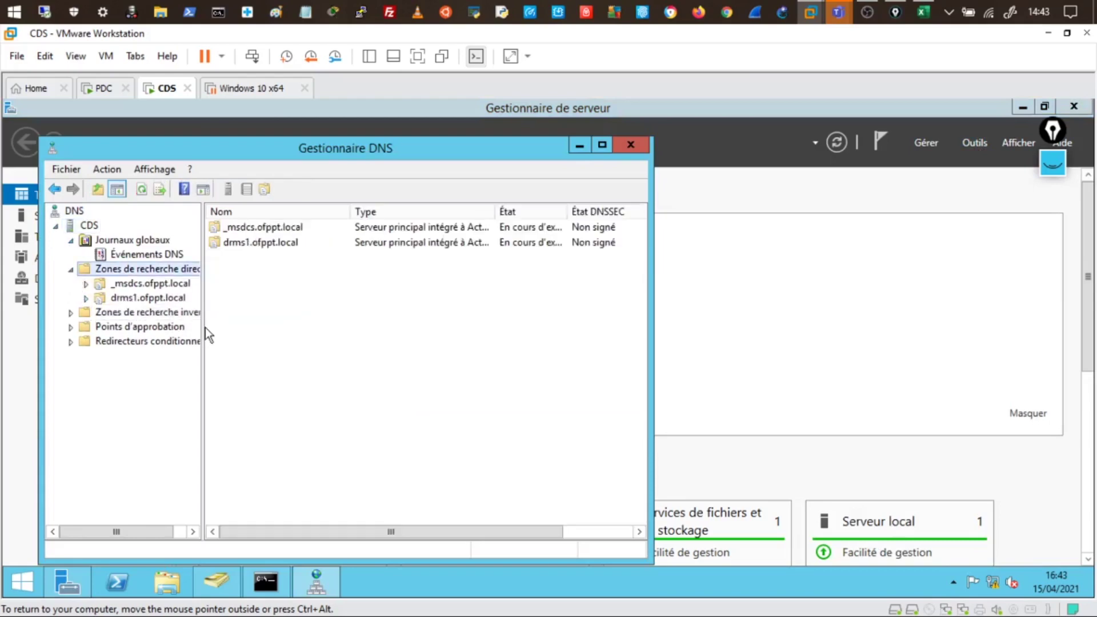
{"action": "left_click_drag", "start_coordinate": [205, 328], "coordinate": [301, 328]}
{"action": "double_click", "coordinate": [100, 297]}
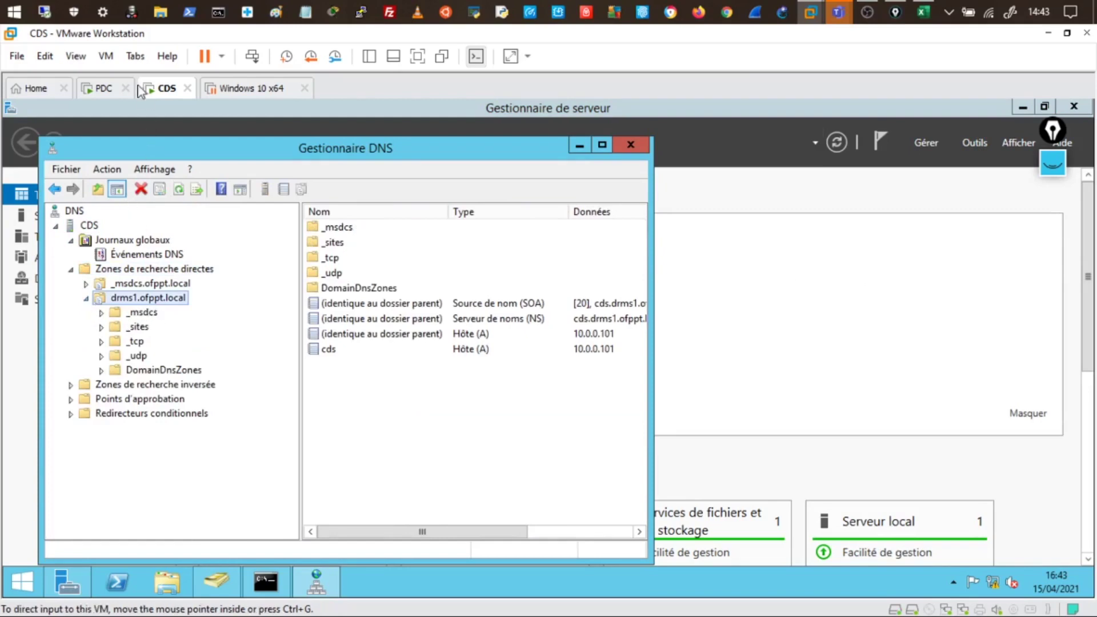
{"action": "left_click", "coordinate": [99, 92]}
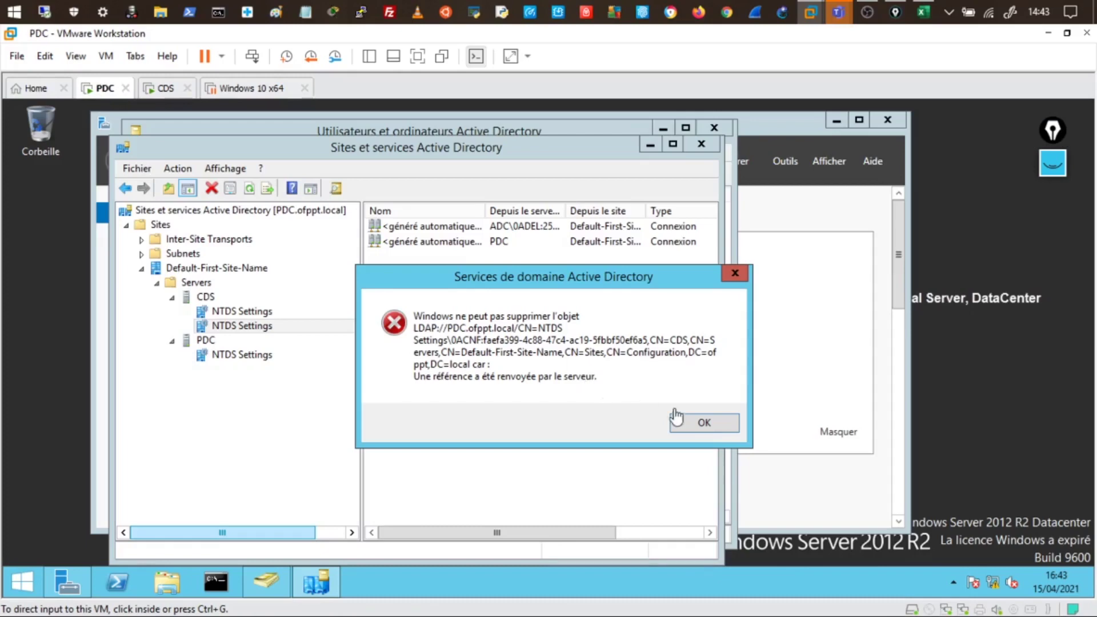
On PDC, dismiss the deletion error, cancel deleting the CDS domain controller, and launch DNS Manager
{"action": "left_click", "coordinate": [704, 423]}
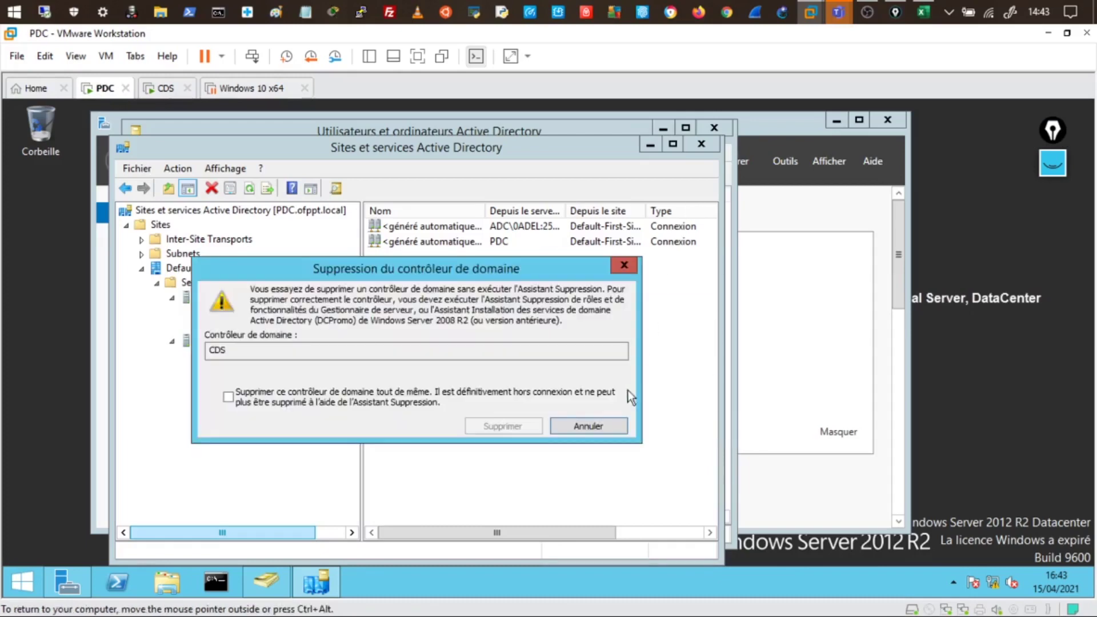
{"action": "left_click", "coordinate": [588, 426]}
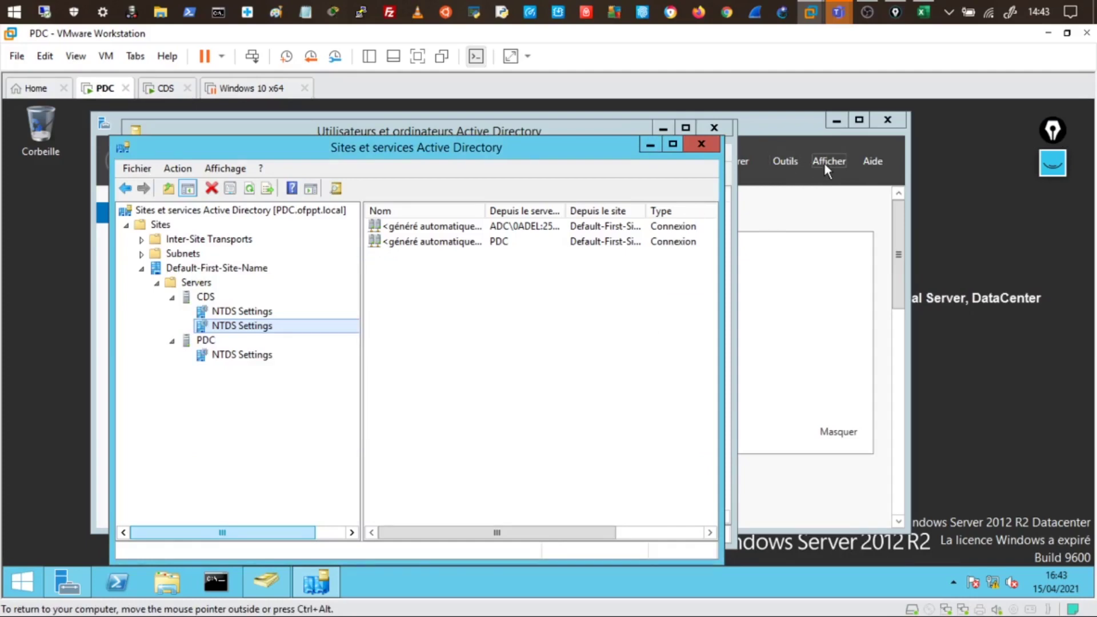
{"action": "left_click", "coordinate": [795, 162]}
{"action": "left_click", "coordinate": [817, 249]}
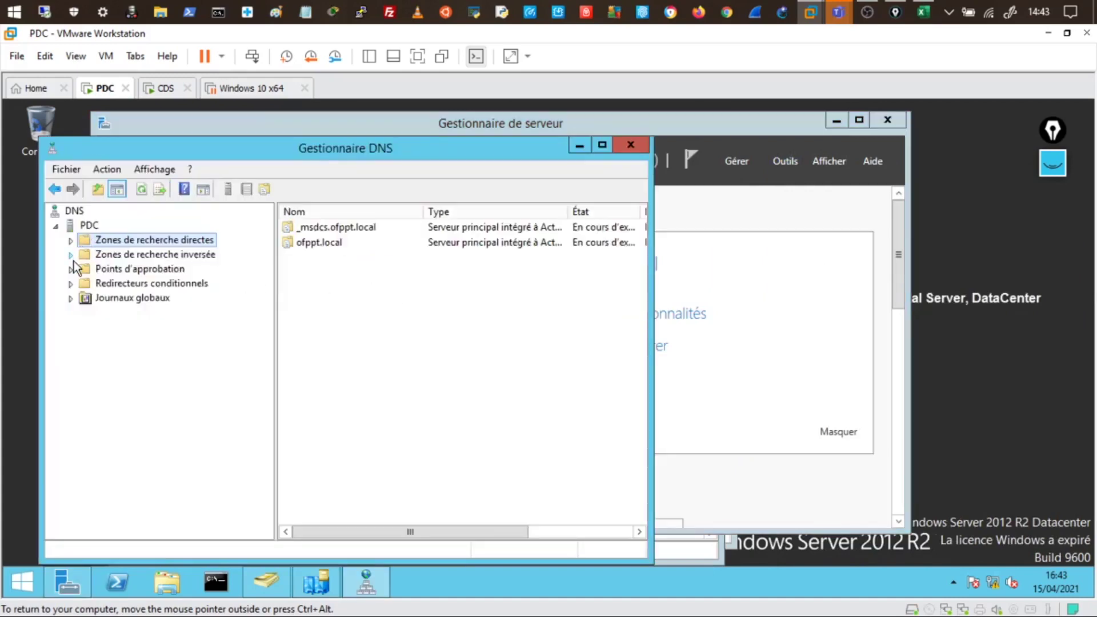
Delete the drms delegation from ofppt.local on PDC, leaving drms1 pointing to cds.drms1.ofppt.local
{"action": "left_click", "coordinate": [70, 241]}
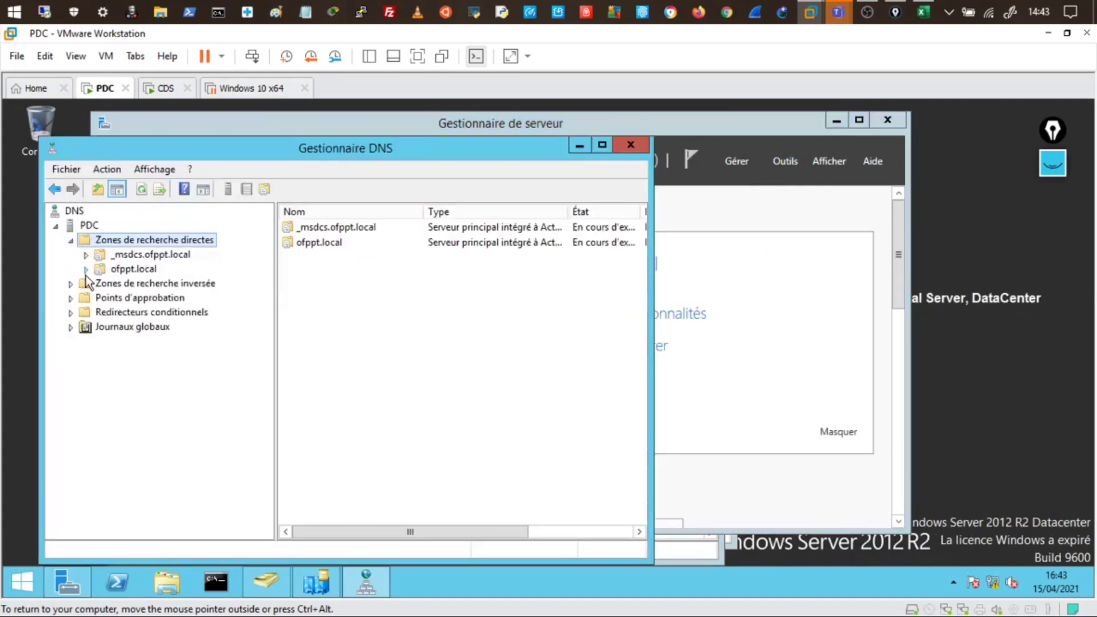
{"action": "left_click", "coordinate": [86, 270]}
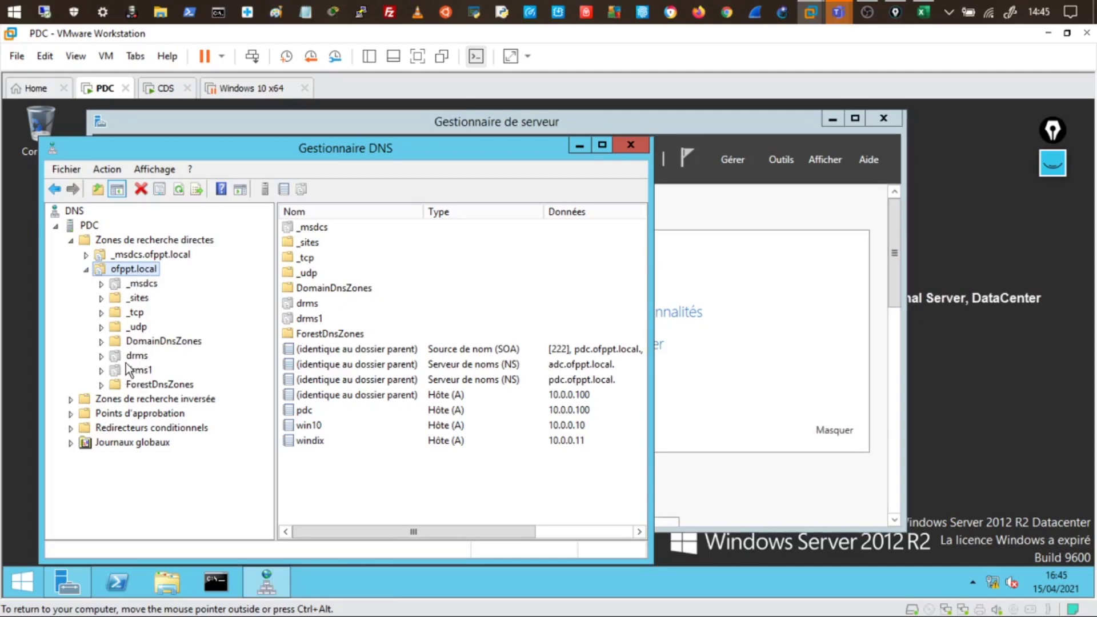
{"action": "right_click", "coordinate": [135, 356]}
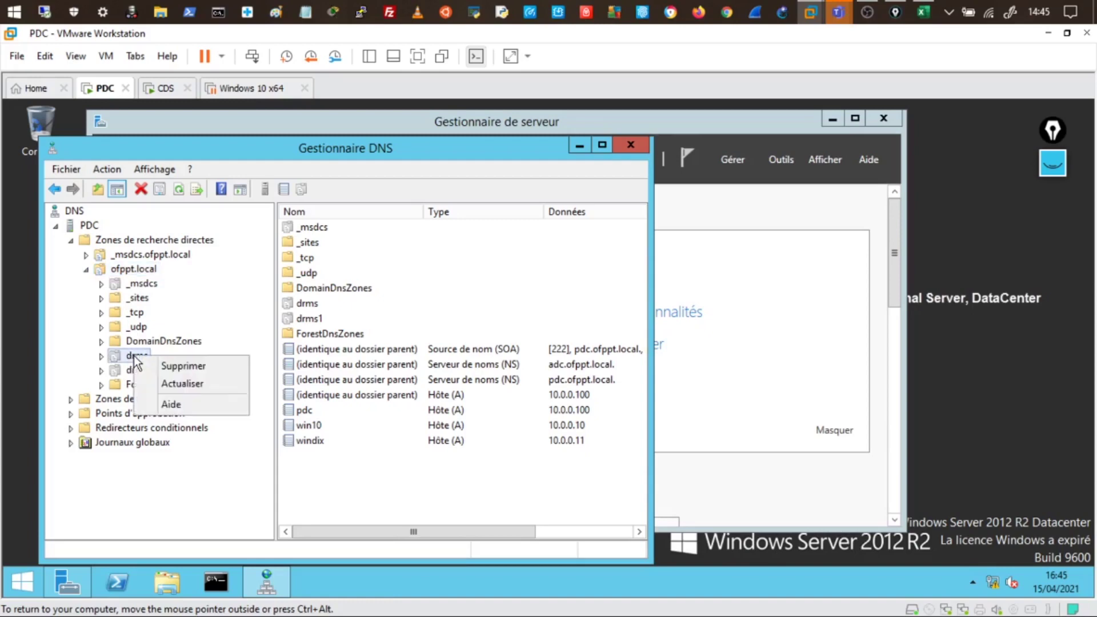
{"action": "left_click", "coordinate": [174, 366]}
{"action": "left_click", "coordinate": [577, 401]}
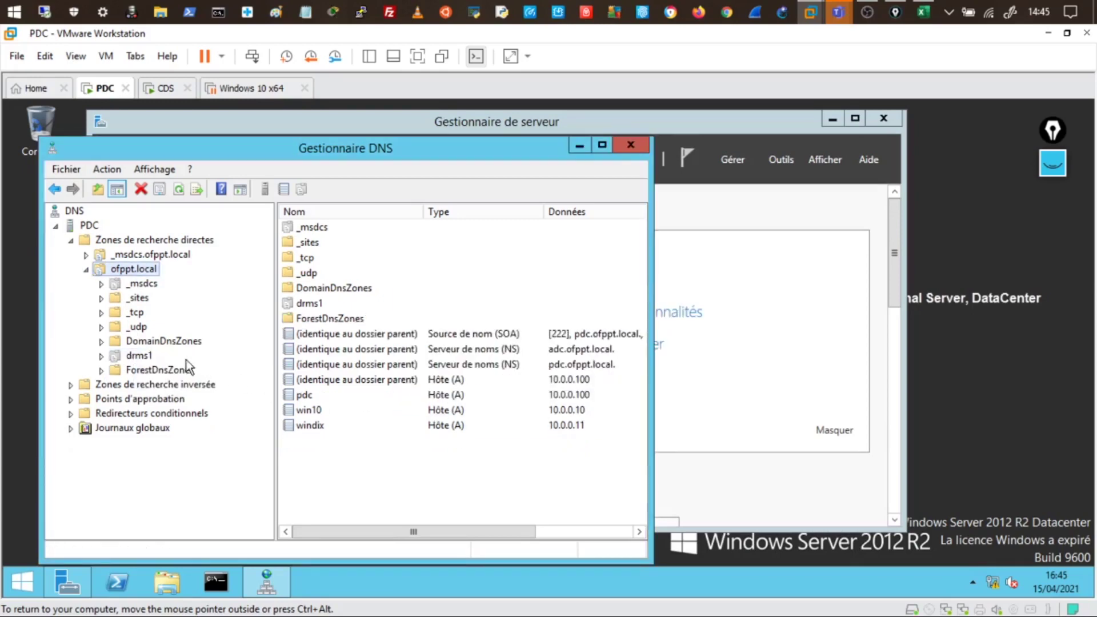
{"action": "left_click", "coordinate": [136, 357]}
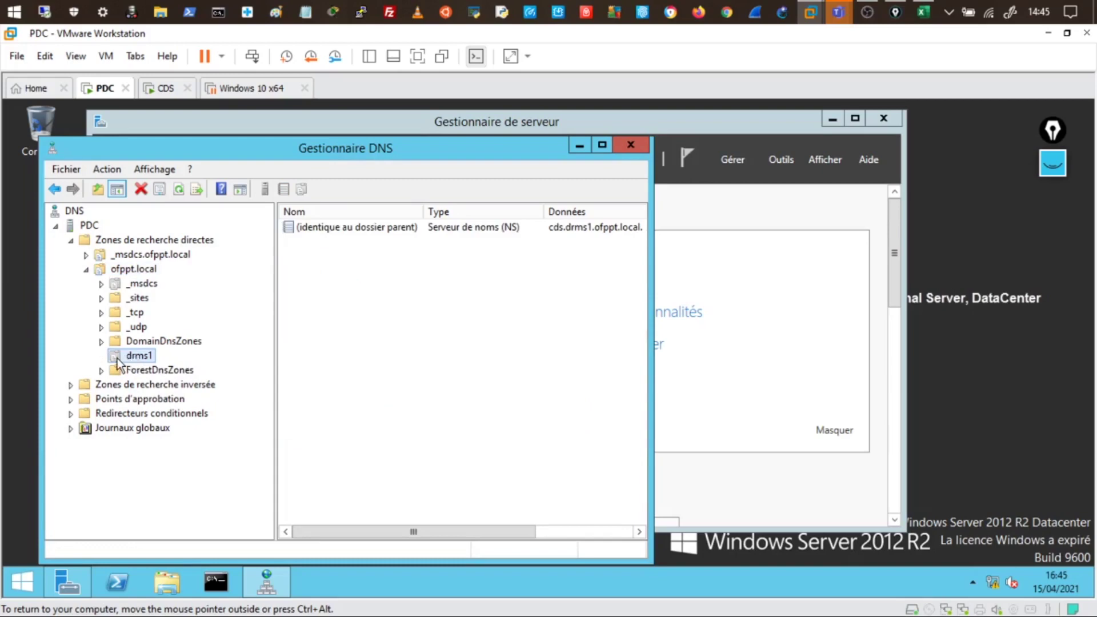
{"action": "left_click_drag", "start_coordinate": [424, 212], "coordinate": [441, 213]}
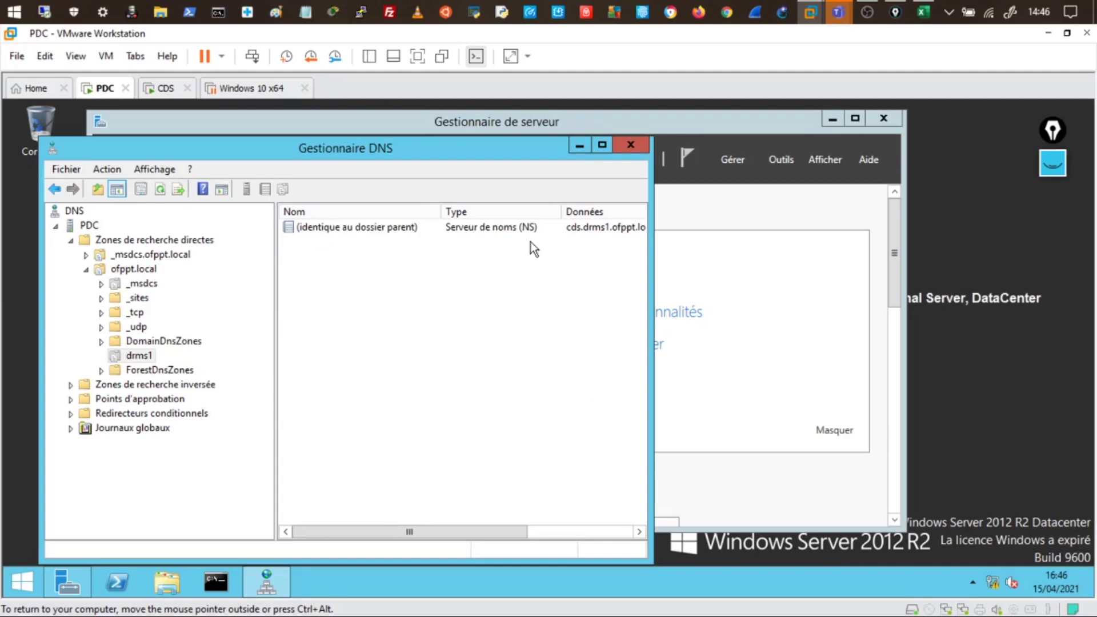
Run repadmin /showrepl on PDC, scroll through the replication report, then minimize the command prompt
{"action": "left_click", "coordinate": [221, 586]}
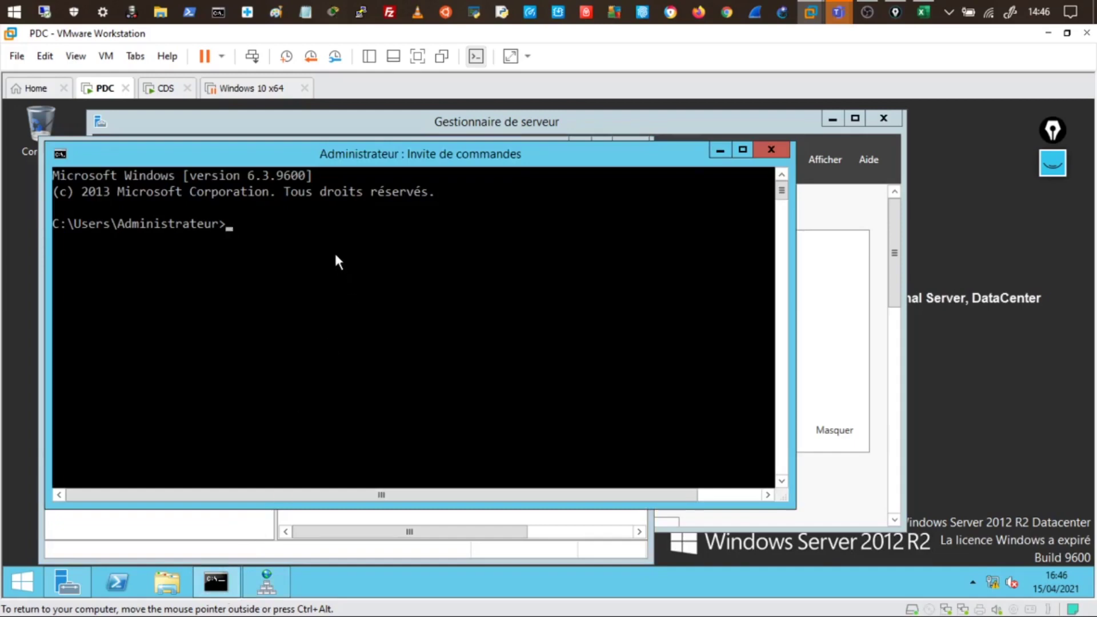
{"action": "type", "text": "repadmin /showrepl"}
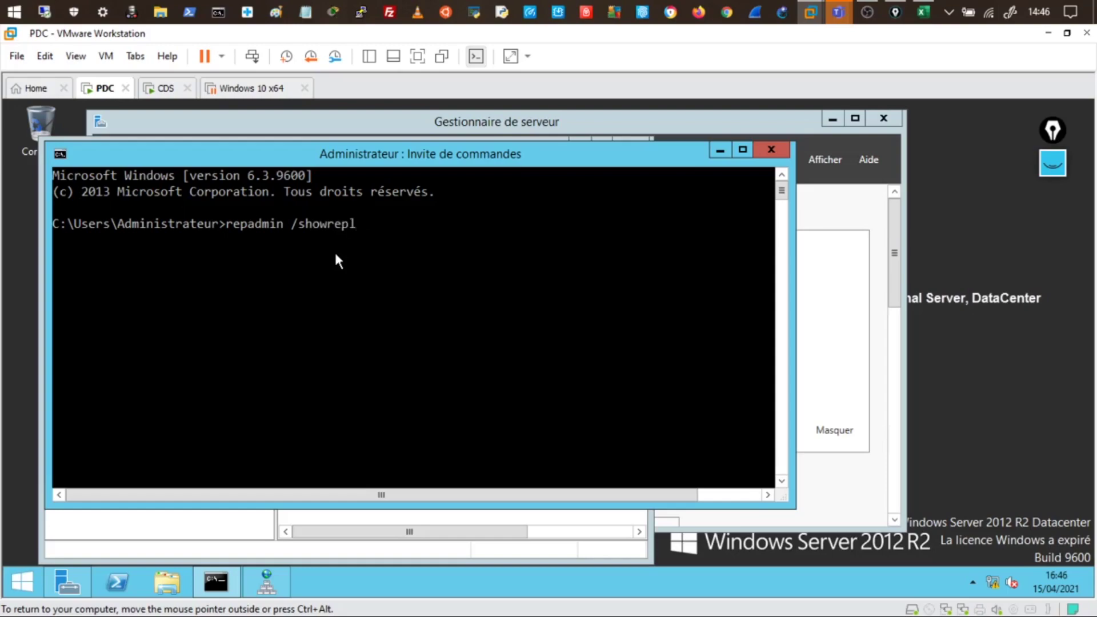
{"action": "key", "text": "Return"}
{"action": "scroll", "coordinate": [333, 269], "scroll_direction": "up", "scroll_amount": 15}
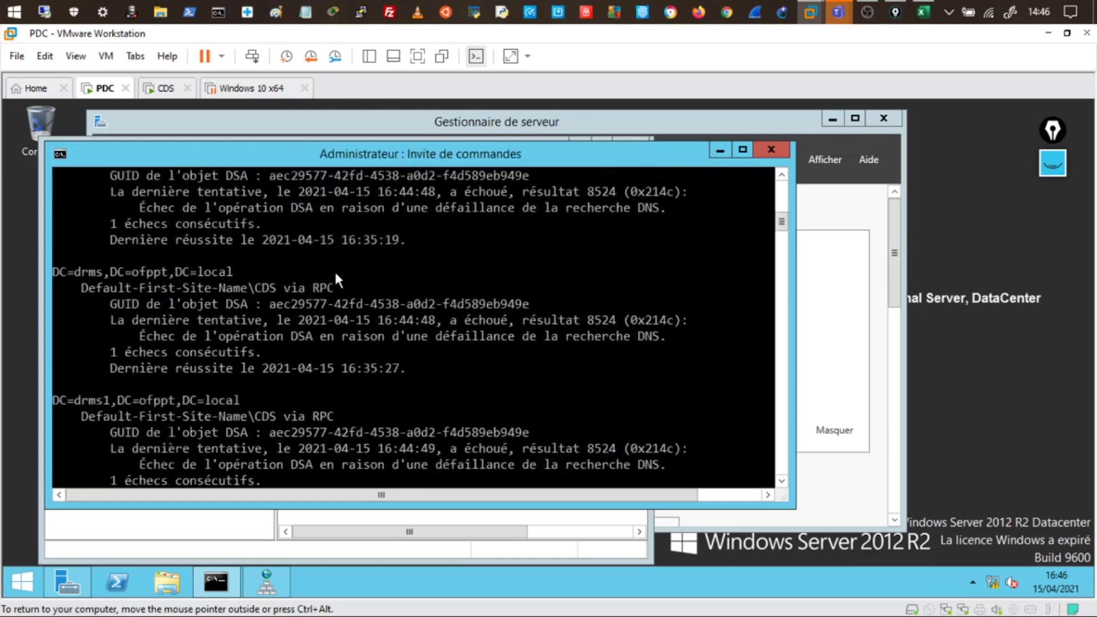
{"action": "scroll", "coordinate": [334, 269], "scroll_direction": "down", "scroll_amount": 2}
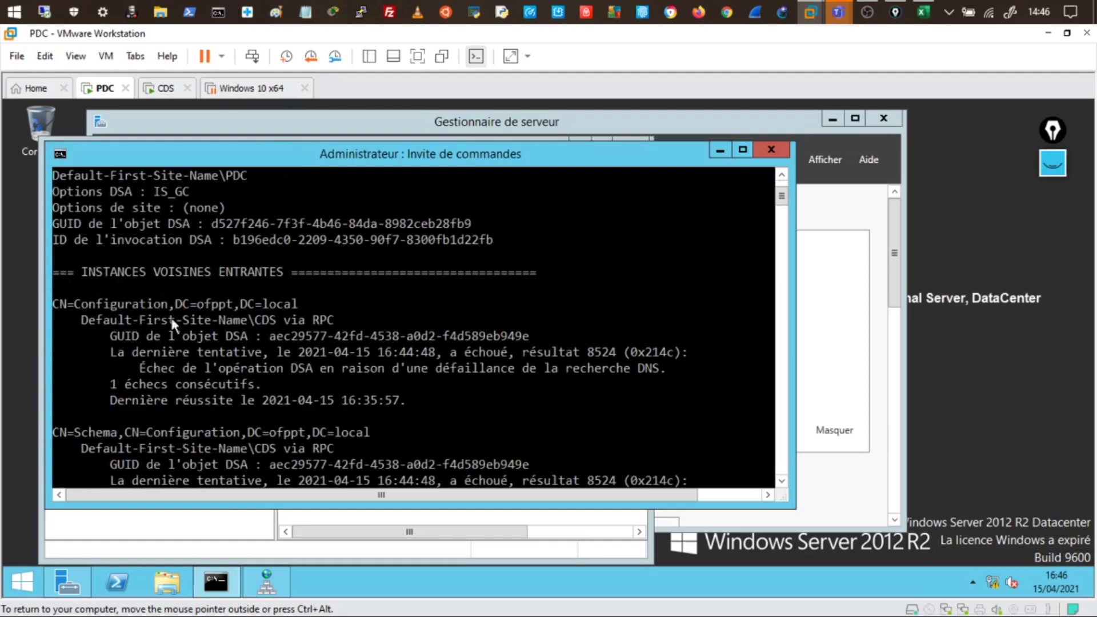
{"action": "scroll", "coordinate": [243, 337], "scroll_direction": "down", "scroll_amount": 2}
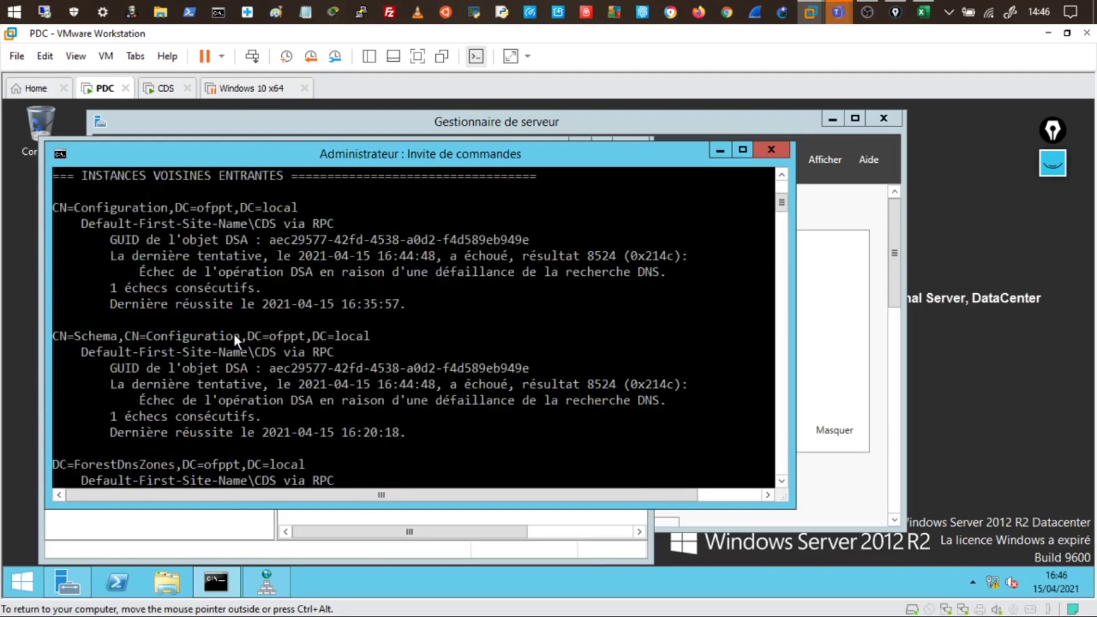
{"action": "scroll", "coordinate": [171, 382], "scroll_direction": "down", "scroll_amount": 3}
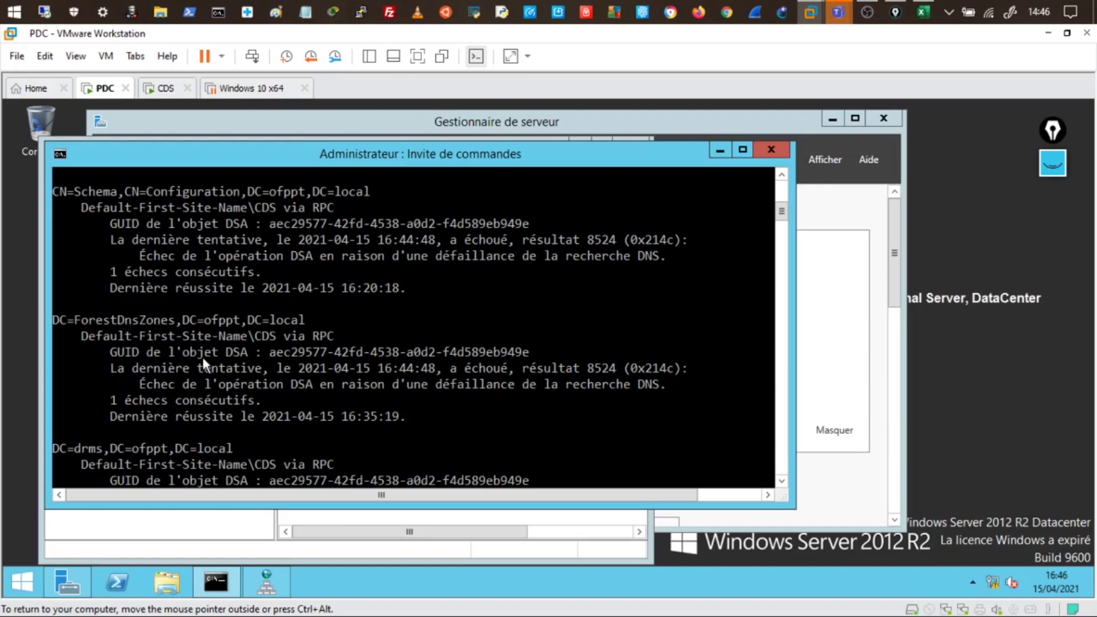
{"action": "scroll", "coordinate": [203, 358], "scroll_direction": "up", "scroll_amount": 1}
{"action": "scroll", "coordinate": [203, 358], "scroll_direction": "up", "scroll_amount": 6}
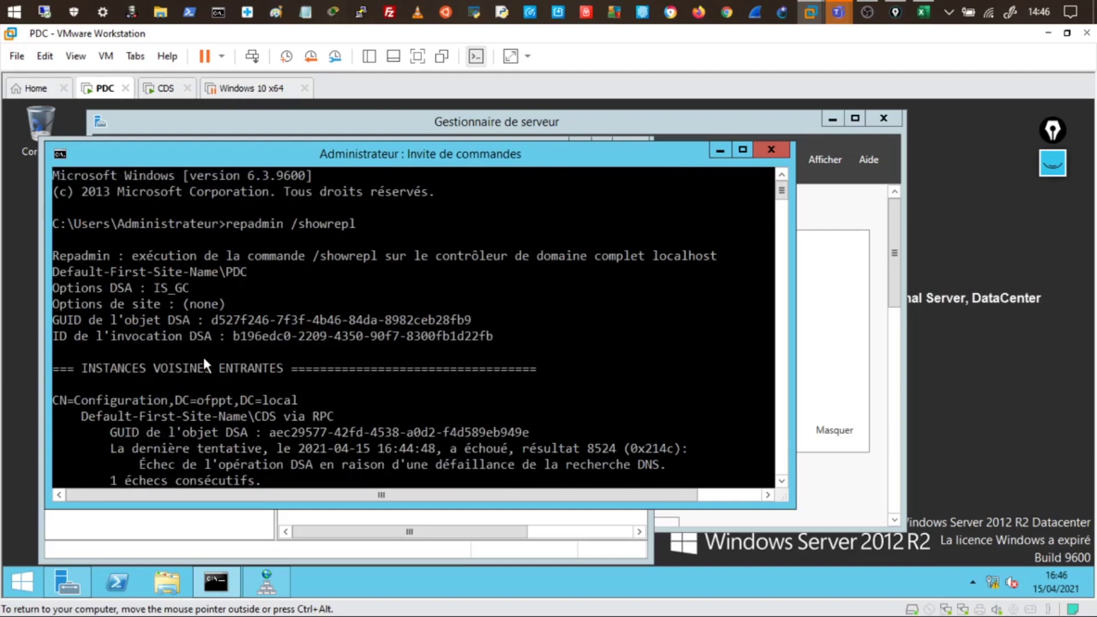
{"action": "left_click", "coordinate": [719, 149]}
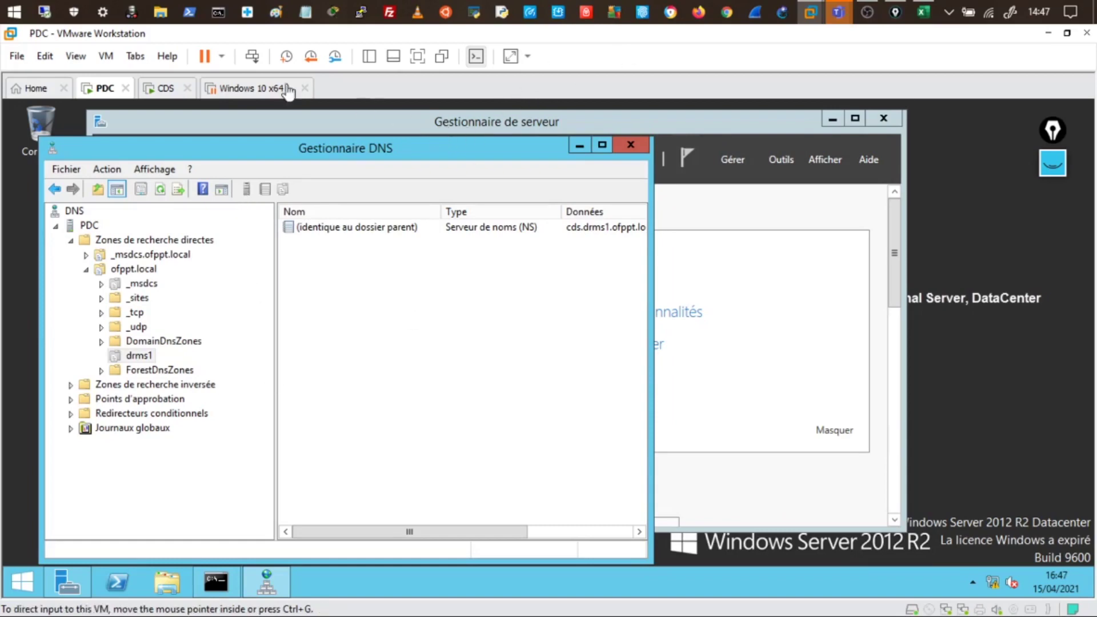
Resume the Windows 10 client and open Ce PC properties showing windix joined to ofppt.local
{"action": "left_click", "coordinate": [247, 92]}
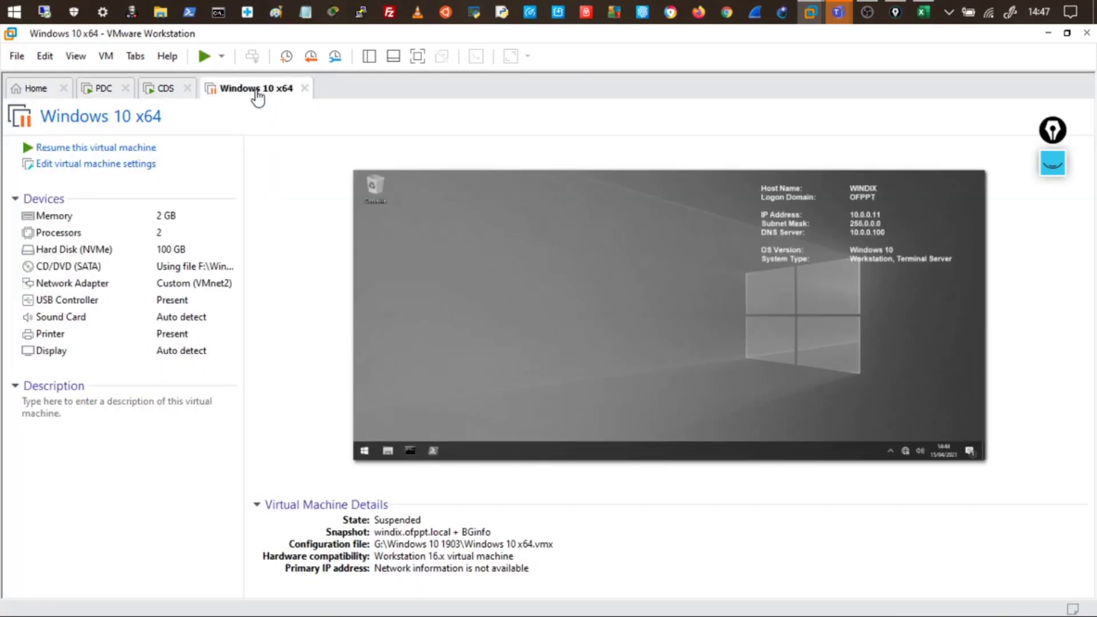
{"action": "left_click", "coordinate": [130, 150]}
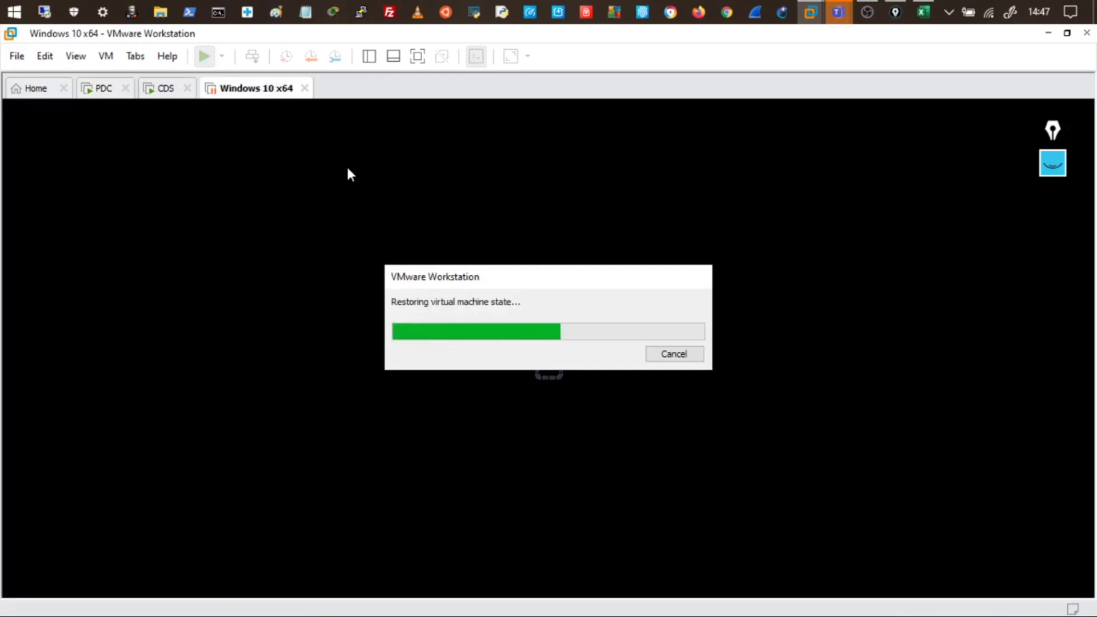
{"action": "left_click", "coordinate": [386, 206]}
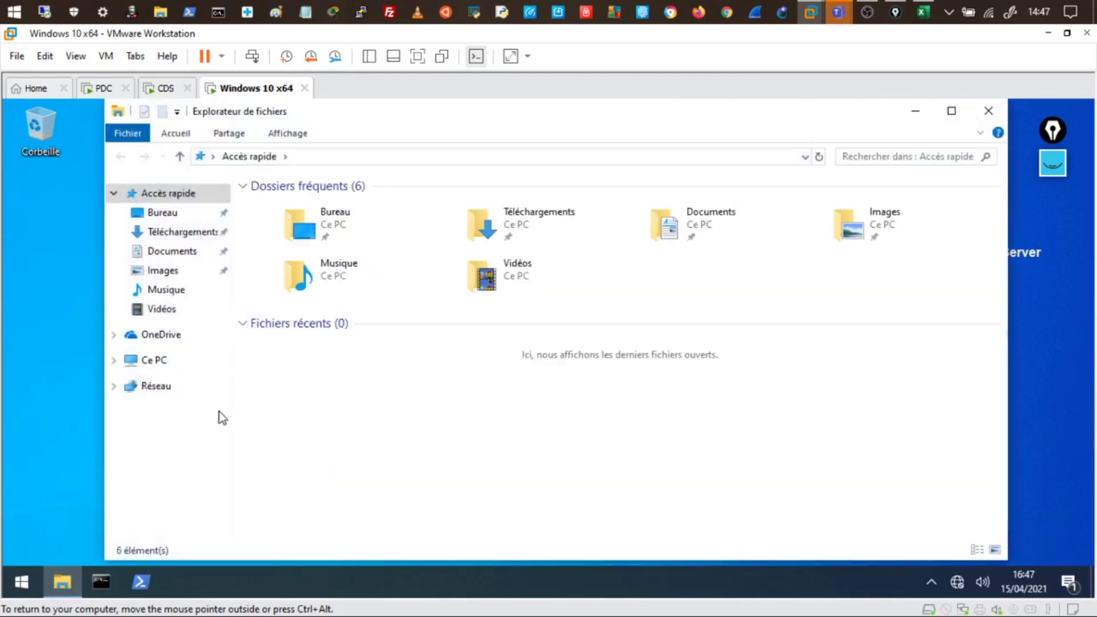
{"action": "left_click", "coordinate": [162, 366]}
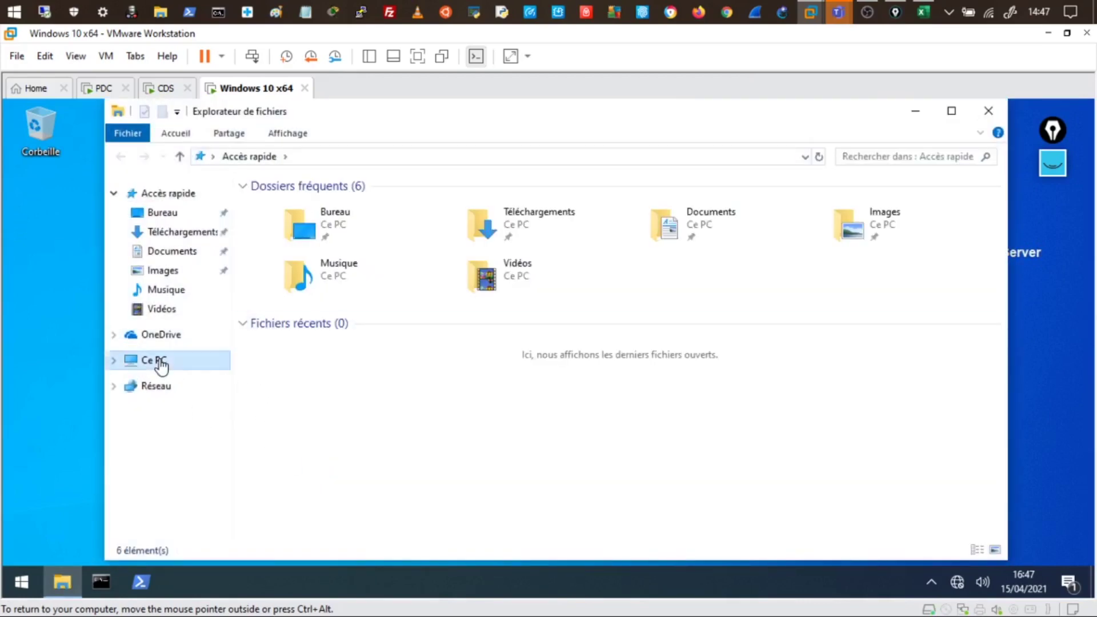
{"action": "right_click", "coordinate": [161, 366]}
{"action": "left_click", "coordinate": [137, 346]}
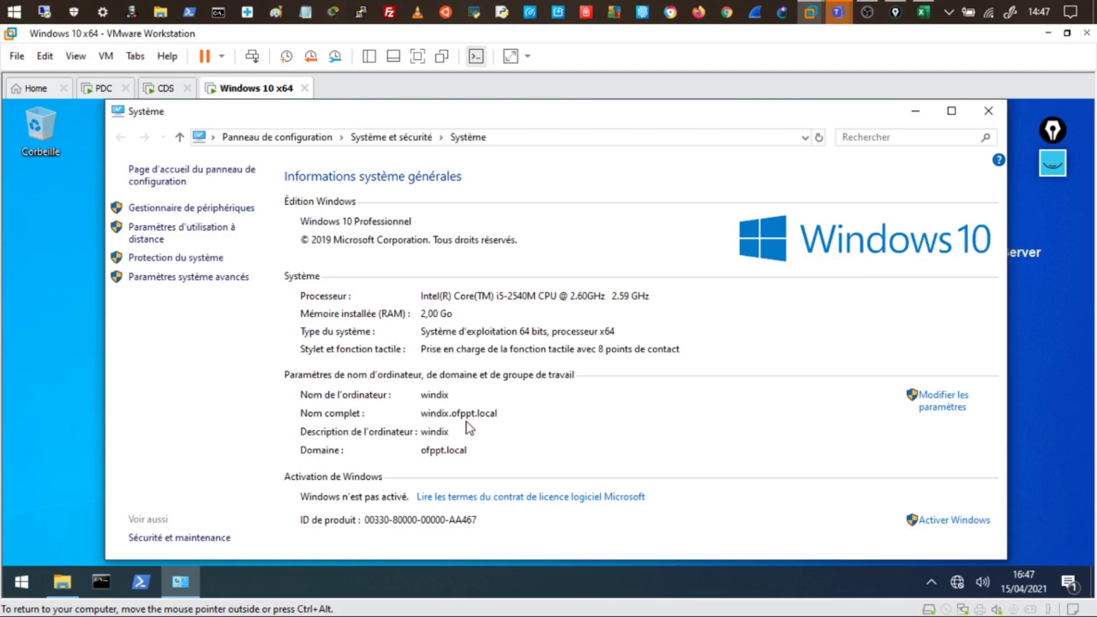
On PDC, close DNS Manager and launch Active Directory Users and Computers
{"action": "left_click", "coordinate": [106, 90]}
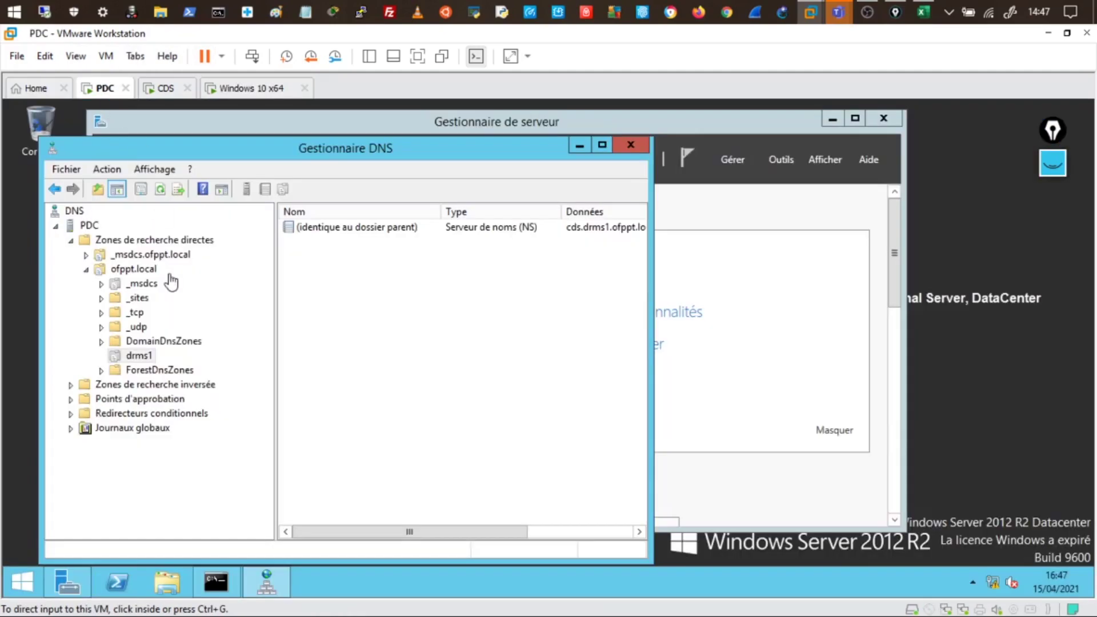
{"action": "left_click", "coordinate": [630, 146]}
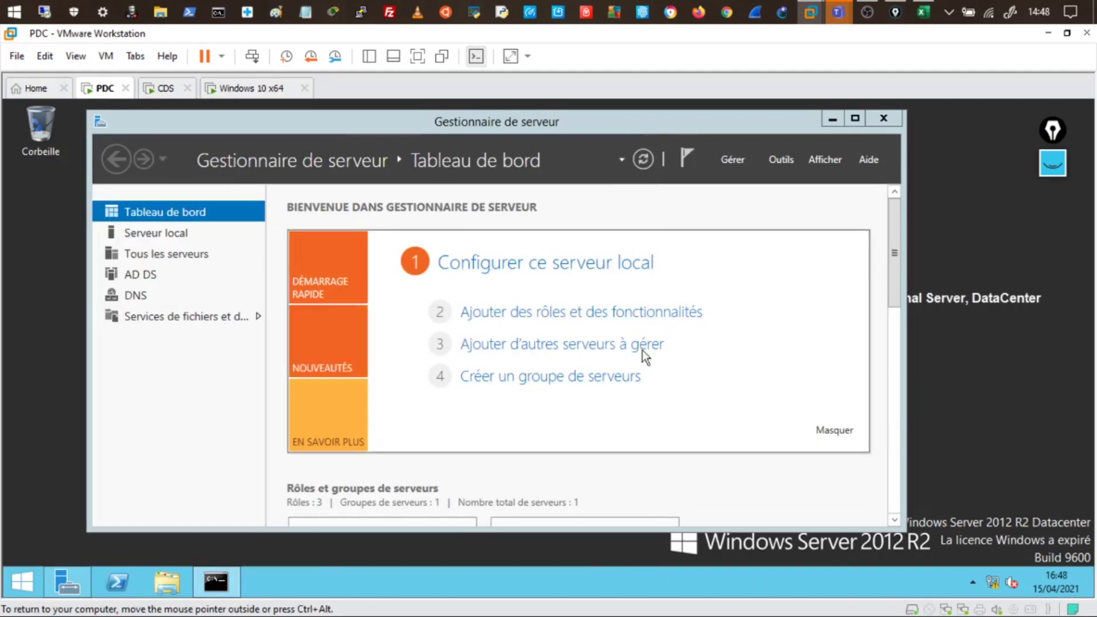
{"action": "left_click", "coordinate": [784, 161]}
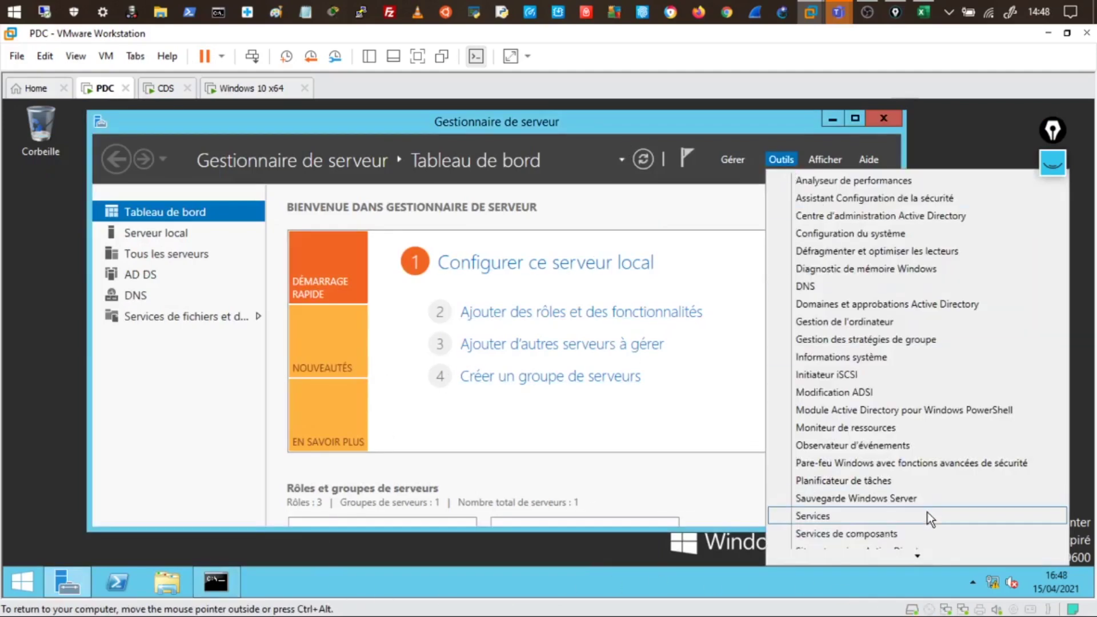
{"action": "scroll", "coordinate": [929, 508], "scroll_direction": "down", "scroll_amount": 3}
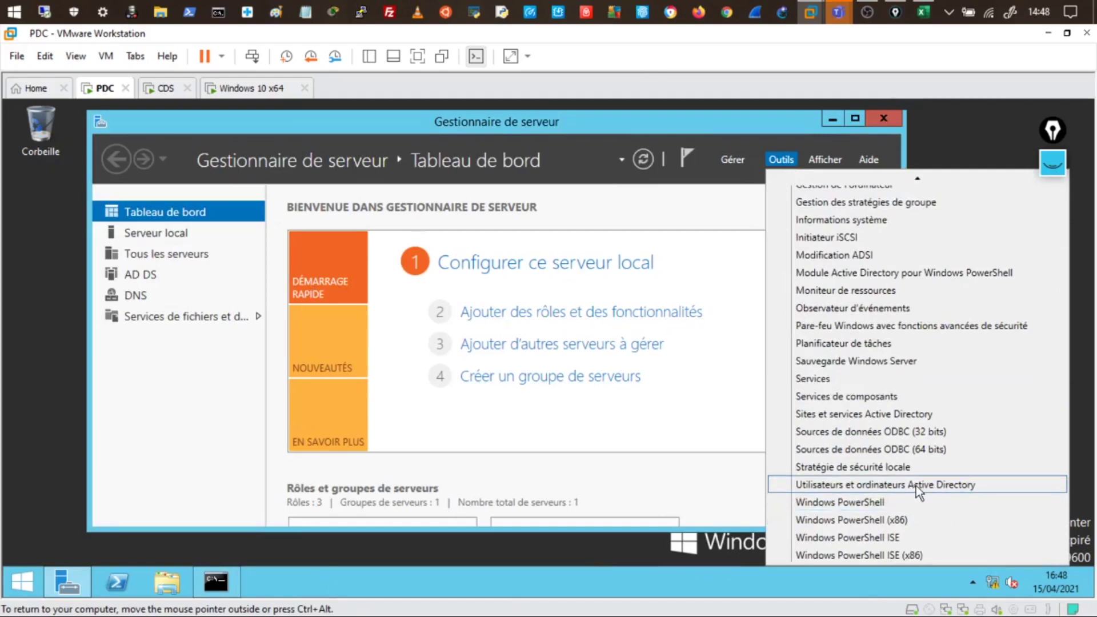
{"action": "left_click", "coordinate": [916, 485]}
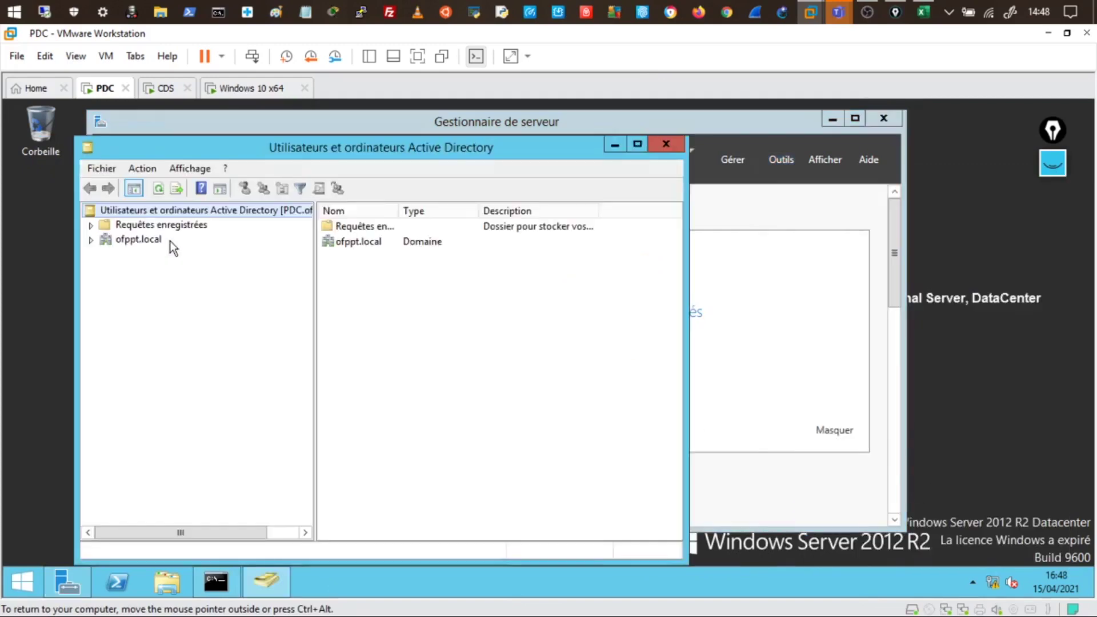
Confirm WINDIX and WIN10 are listed under Computers, check Domain Controllers, then return to the client
{"action": "left_click", "coordinate": [91, 243]}
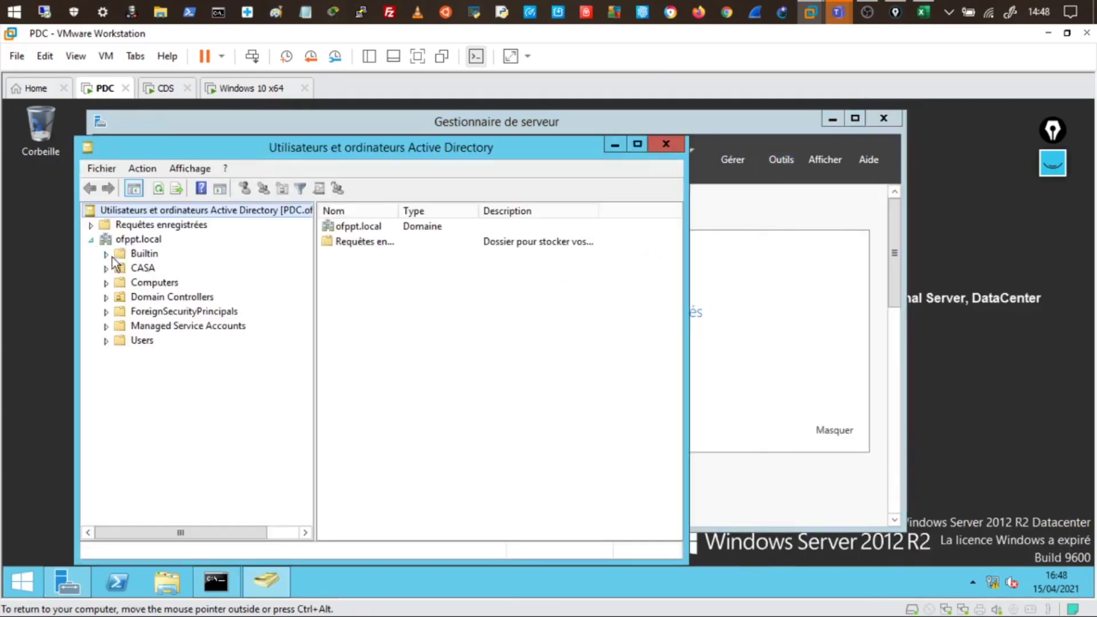
{"action": "left_click", "coordinate": [162, 284]}
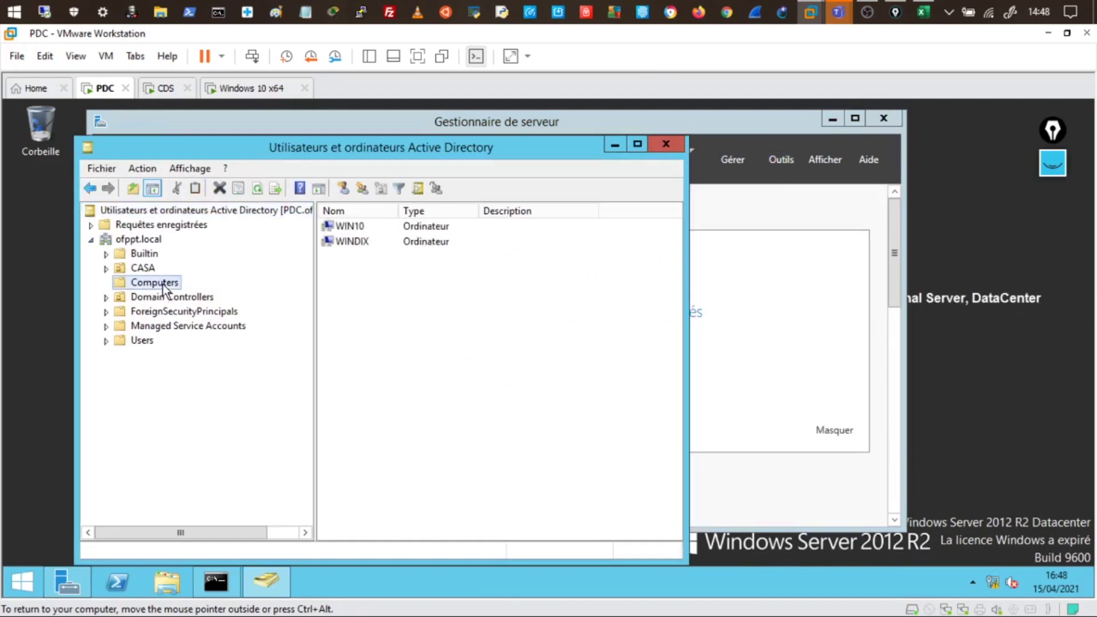
{"action": "left_click", "coordinate": [365, 228]}
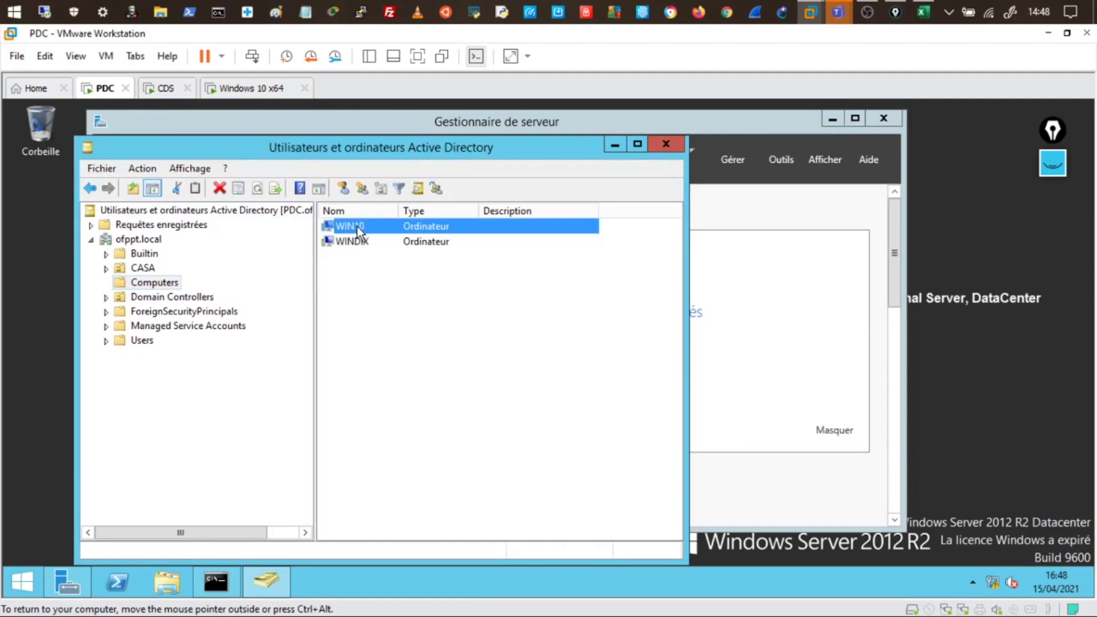
{"action": "left_click", "coordinate": [363, 243]}
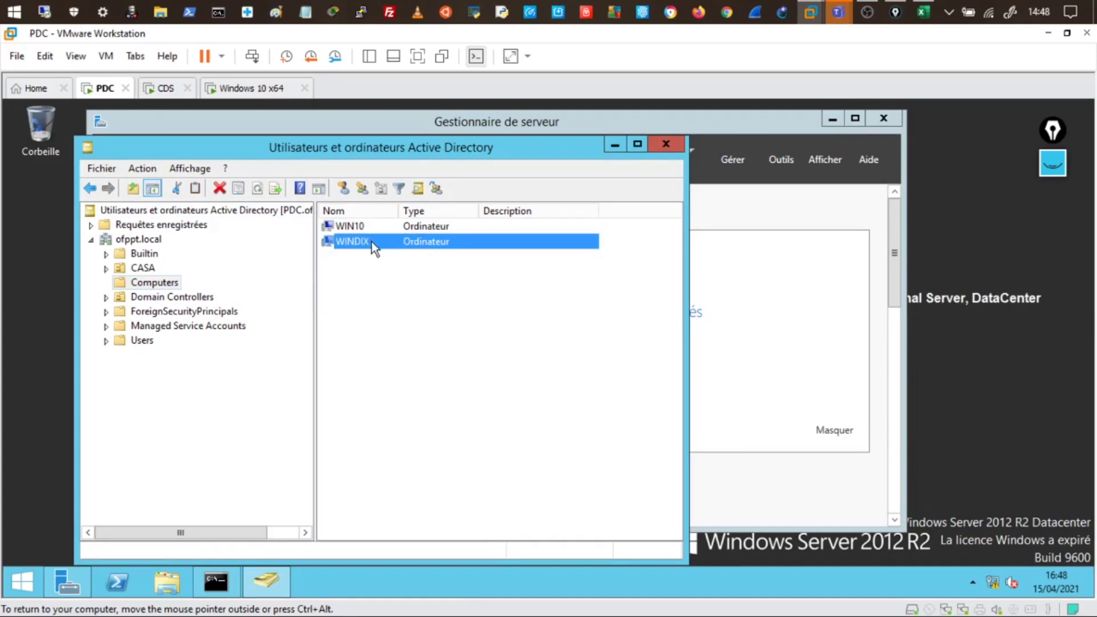
{"action": "left_click", "coordinate": [158, 301]}
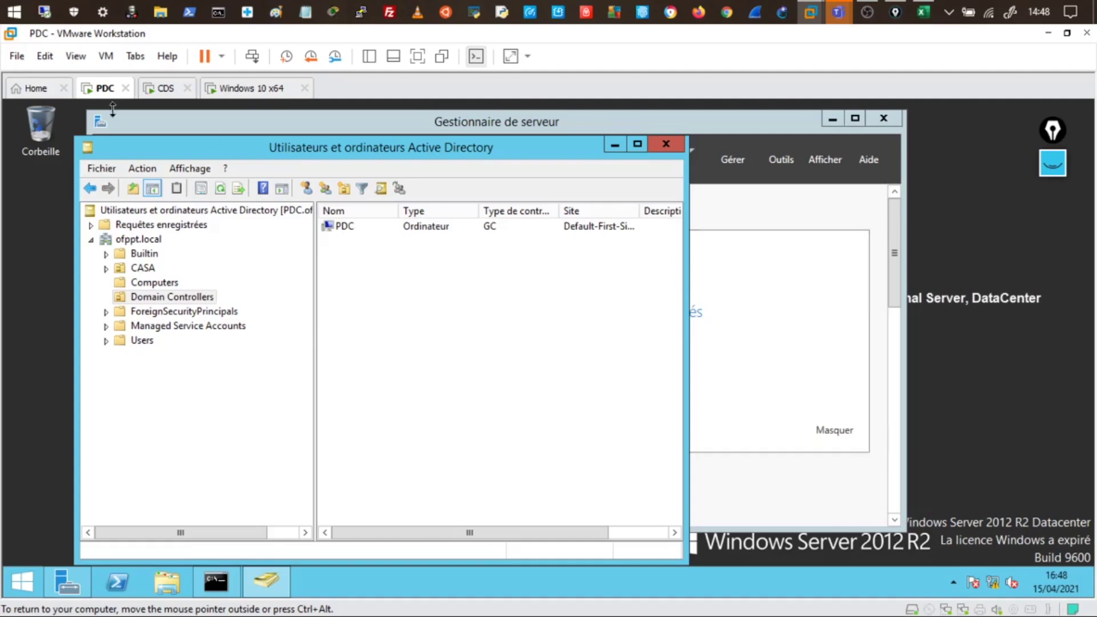
{"action": "left_click", "coordinate": [243, 89]}
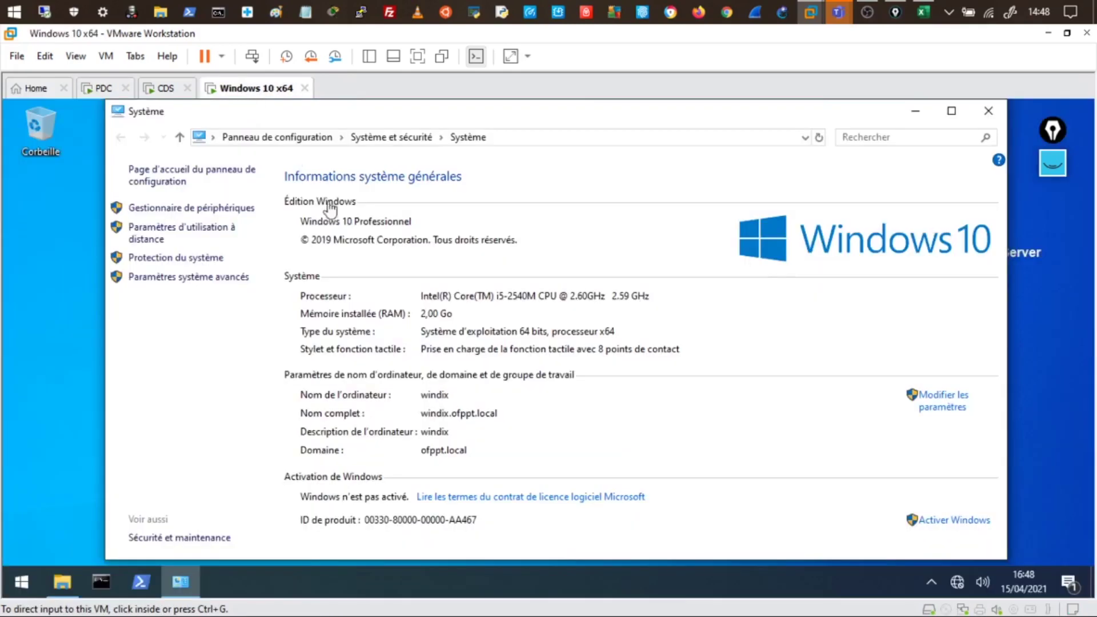
Close the client's System and Ce PC windows and open a blank black annotation board
{"action": "left_click", "coordinate": [989, 111]}
{"action": "left_click", "coordinate": [989, 112]}
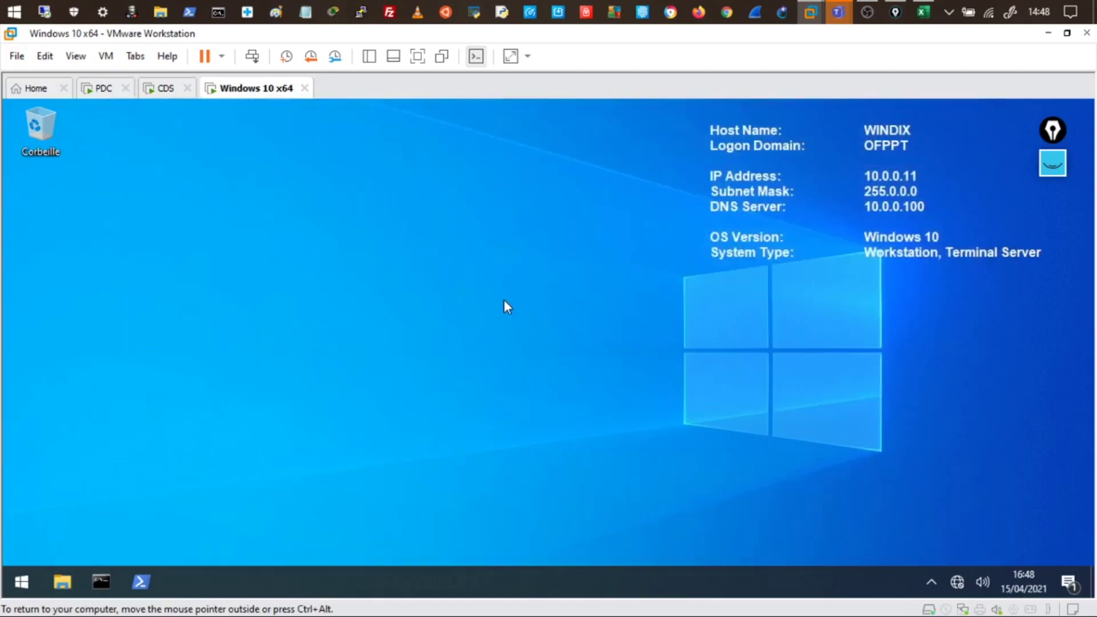
{"action": "left_click", "coordinate": [1055, 172]}
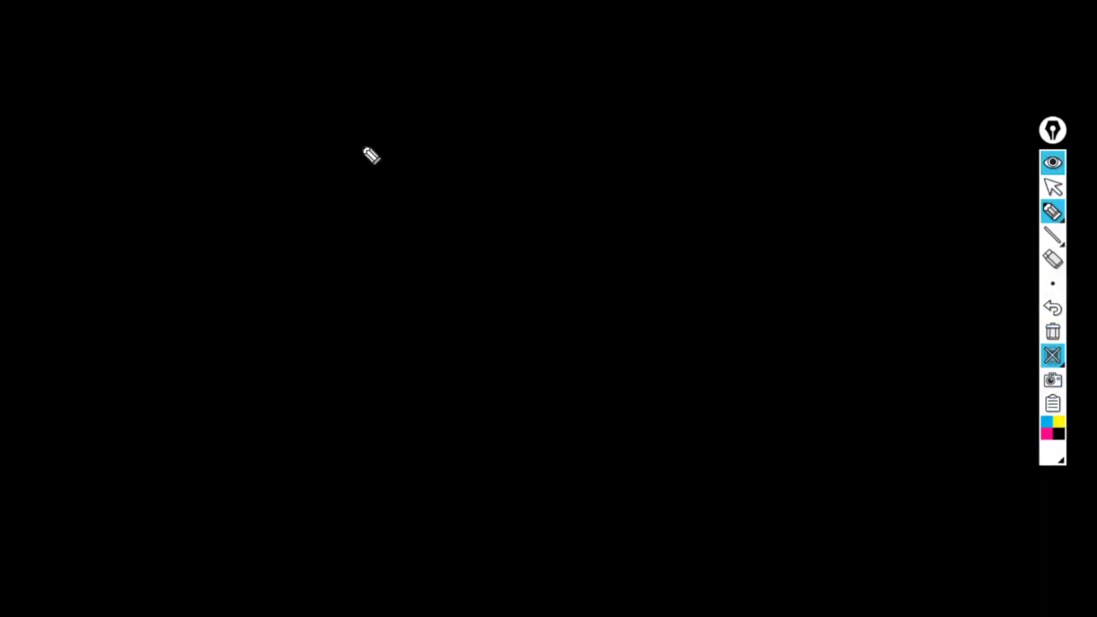
Sketch a triangle labelled ofppt.local, with PDC, a server, a user note, and the windix client
{"action": "mouse_move", "coordinate": [387, 103]}
{"action": "left_mouse_down"}
{"action": "mouse_move", "coordinate": [142, 243]}
{"action": "mouse_move", "coordinate": [681, 217]}
{"action": "left_mouse_up"}
{"action": "left_click_drag", "start_coordinate": [140, 269], "coordinate": [659, 240]}
{"action": "mouse_move", "coordinate": [301, 302]}
{"action": "left_mouse_down"}
{"action": "mouse_move", "coordinate": [318, 289]}
{"action": "mouse_move", "coordinate": [480, 276]}
{"action": "mouse_move", "coordinate": [502, 295]}
{"action": "left_mouse_up"}
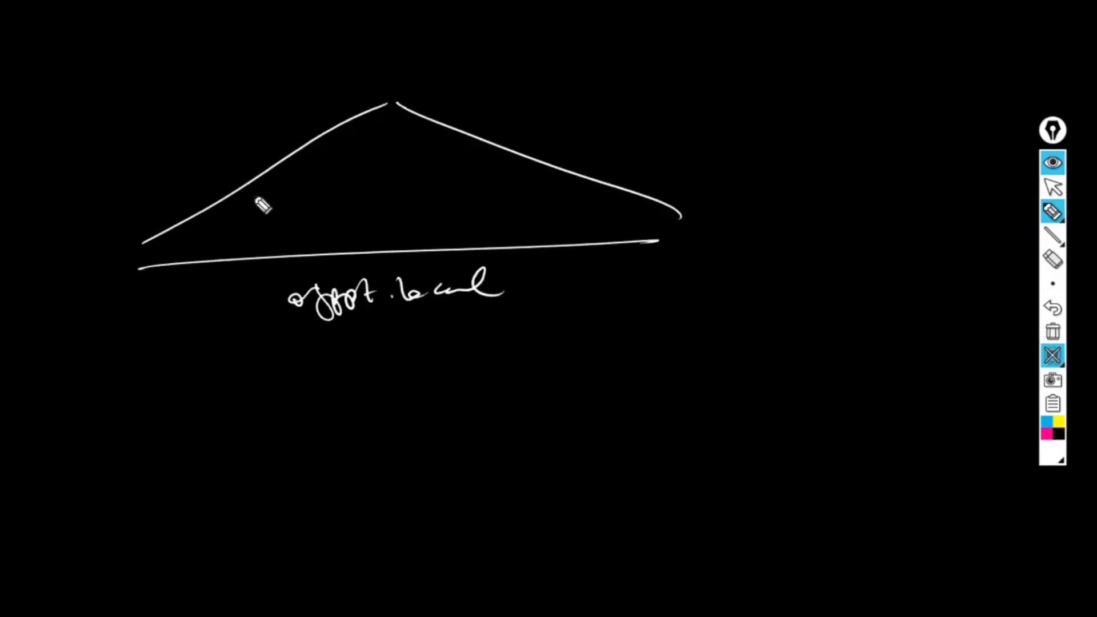
{"action": "mouse_move", "coordinate": [264, 191]}
{"action": "left_mouse_down"}
{"action": "mouse_move", "coordinate": [278, 224]}
{"action": "mouse_move", "coordinate": [314, 218]}
{"action": "mouse_move", "coordinate": [276, 177]}
{"action": "mouse_move", "coordinate": [314, 171]}
{"action": "left_mouse_up"}
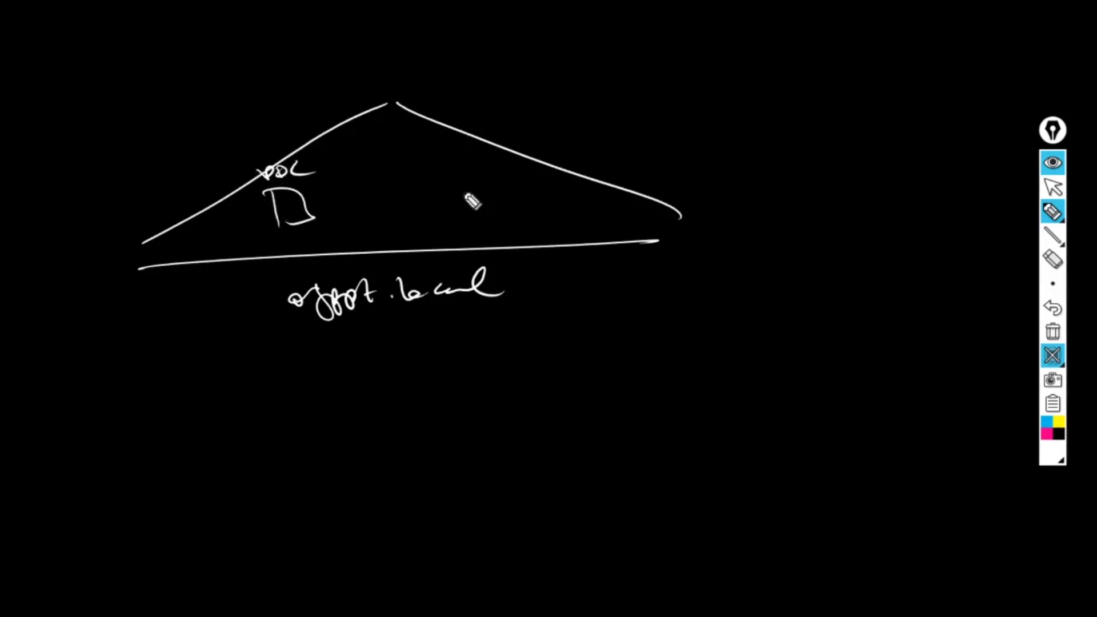
{"action": "mouse_move", "coordinate": [485, 168]}
{"action": "left_mouse_down"}
{"action": "mouse_move", "coordinate": [514, 181]}
{"action": "mouse_move", "coordinate": [511, 205]}
{"action": "mouse_move", "coordinate": [529, 216]}
{"action": "mouse_move", "coordinate": [551, 209]}
{"action": "mouse_move", "coordinate": [493, 219]}
{"action": "left_mouse_up"}
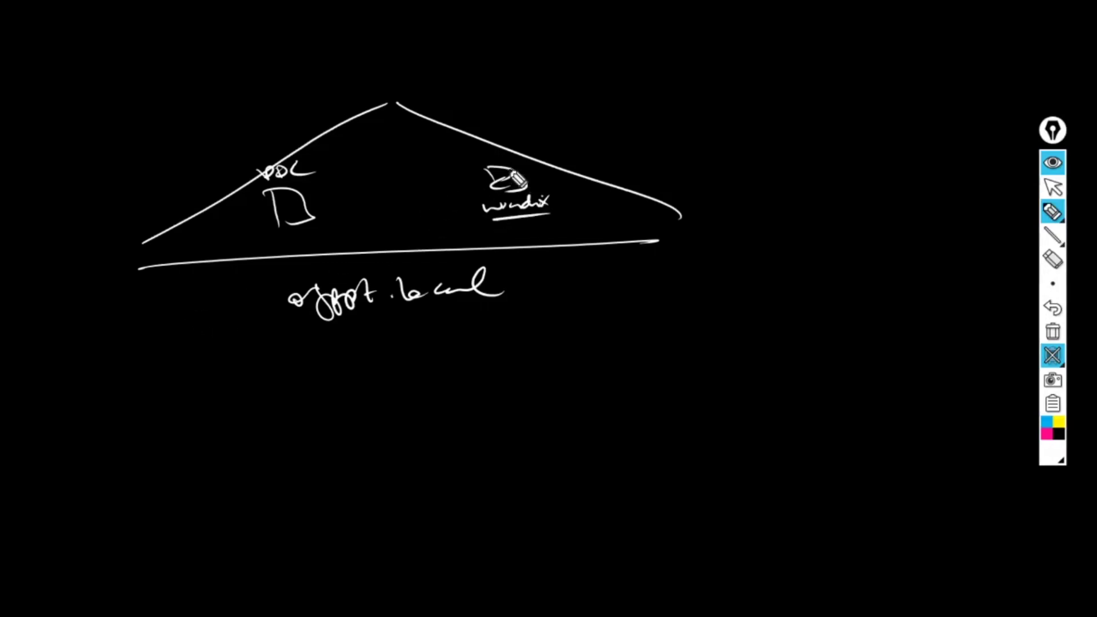
{"action": "mouse_move", "coordinate": [311, 213]}
{"action": "left_mouse_down"}
{"action": "mouse_move", "coordinate": [321, 198]}
{"action": "mouse_move", "coordinate": [371, 183]}
{"action": "left_mouse_up"}
{"action": "left_click_drag", "start_coordinate": [333, 201], "coordinate": [357, 196]}
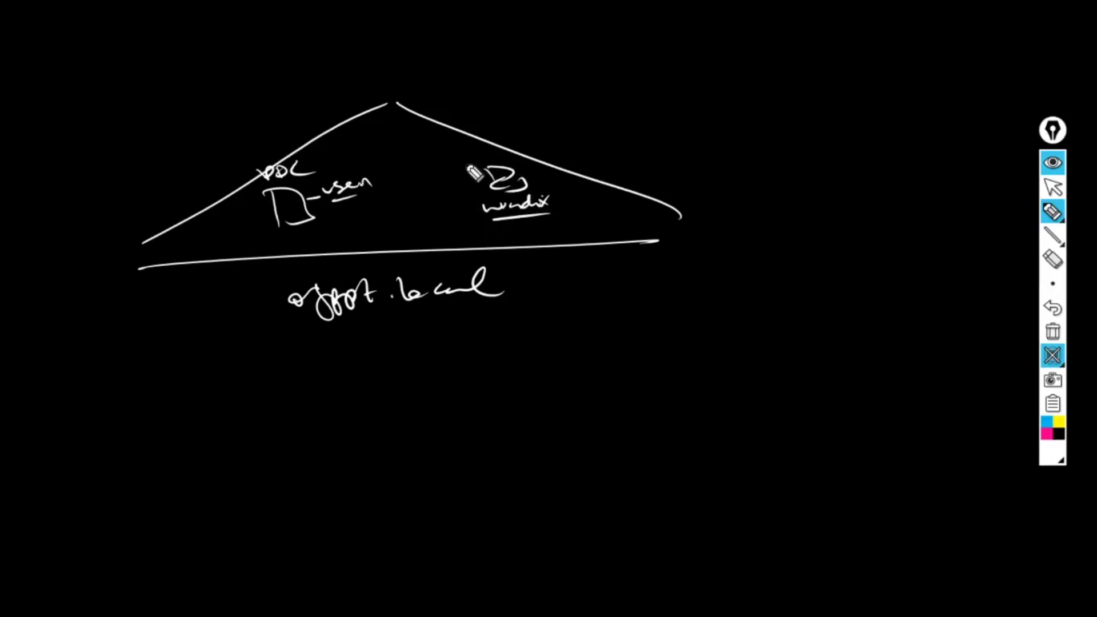
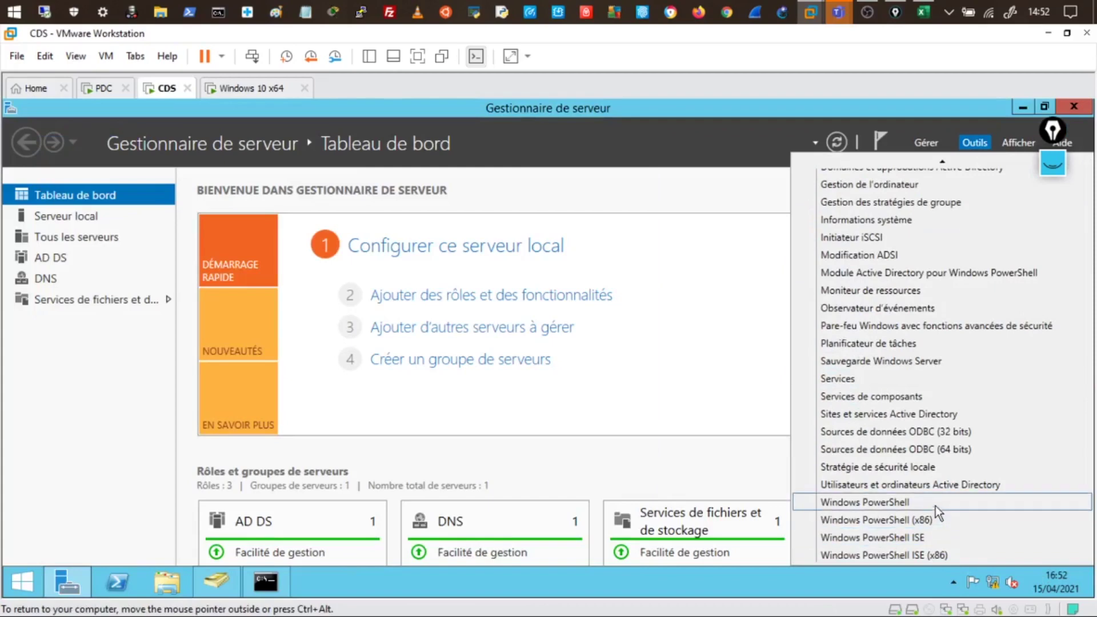
Review drms1.ofppt.local's Users container with the Nom column widened, then switch to Windows 10 x64
{"action": "left_click", "coordinate": [932, 489]}
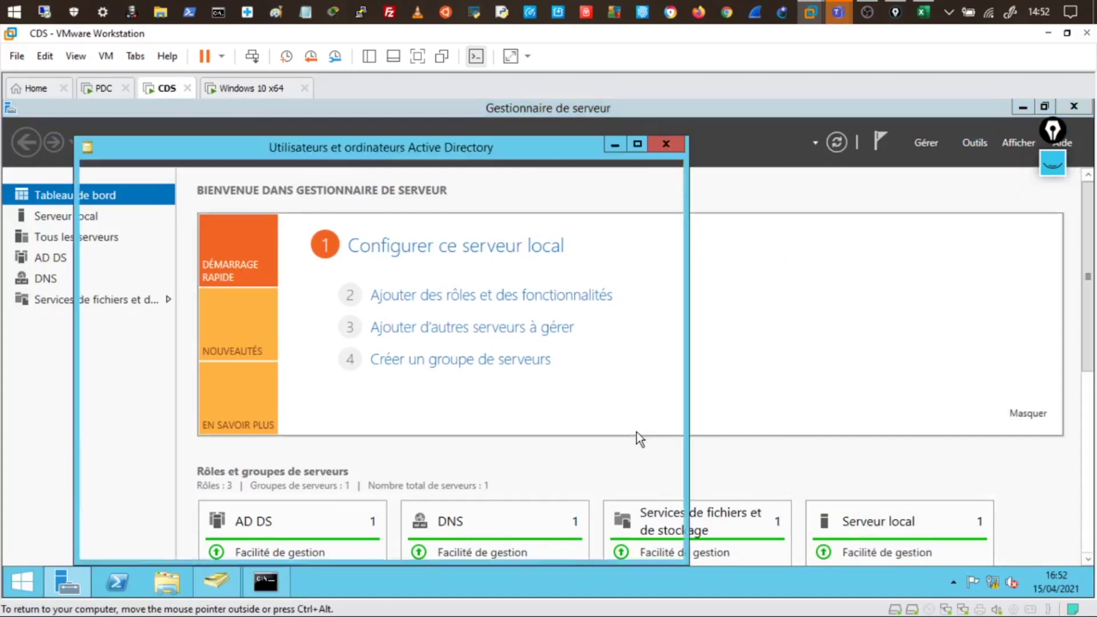
{"action": "left_click", "coordinate": [91, 241]}
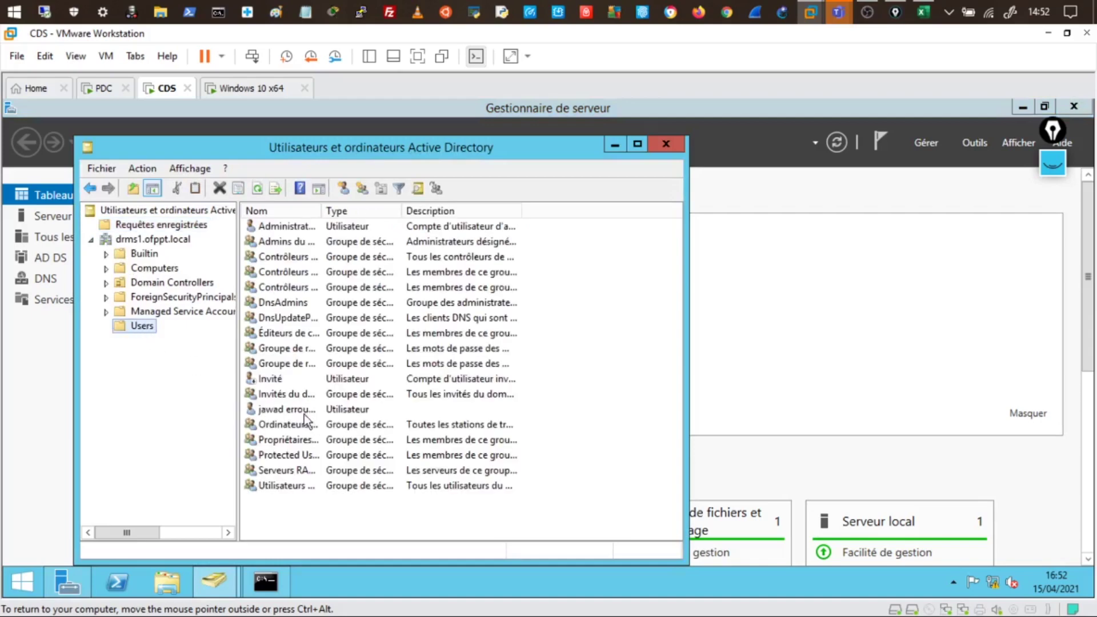
{"action": "left_click", "coordinate": [303, 409]}
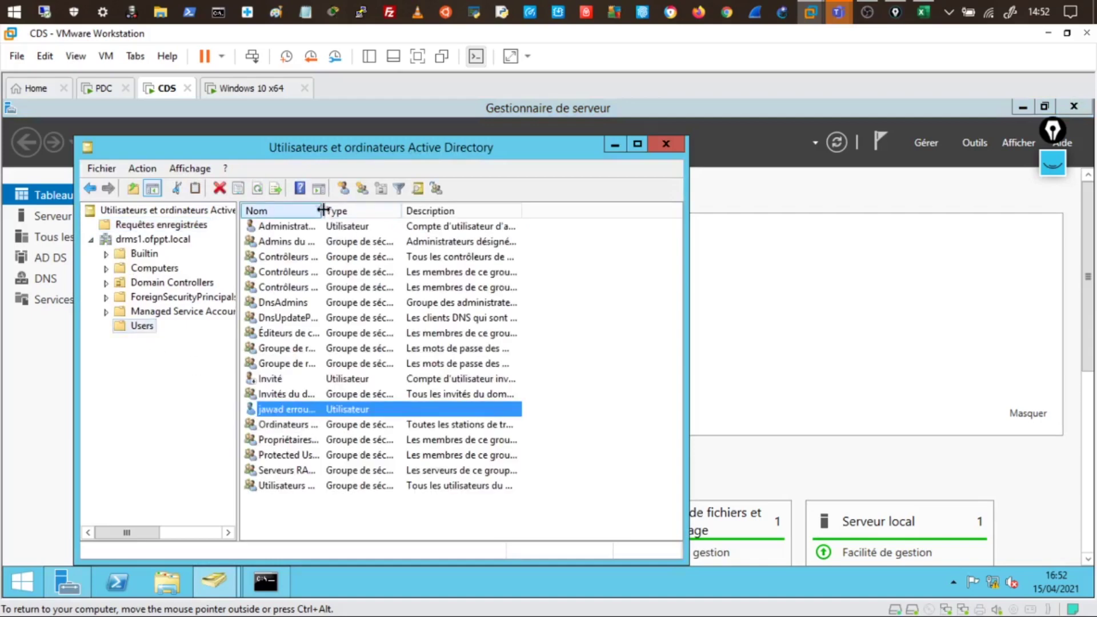
{"action": "left_click_drag", "start_coordinate": [322, 210], "coordinate": [435, 211]}
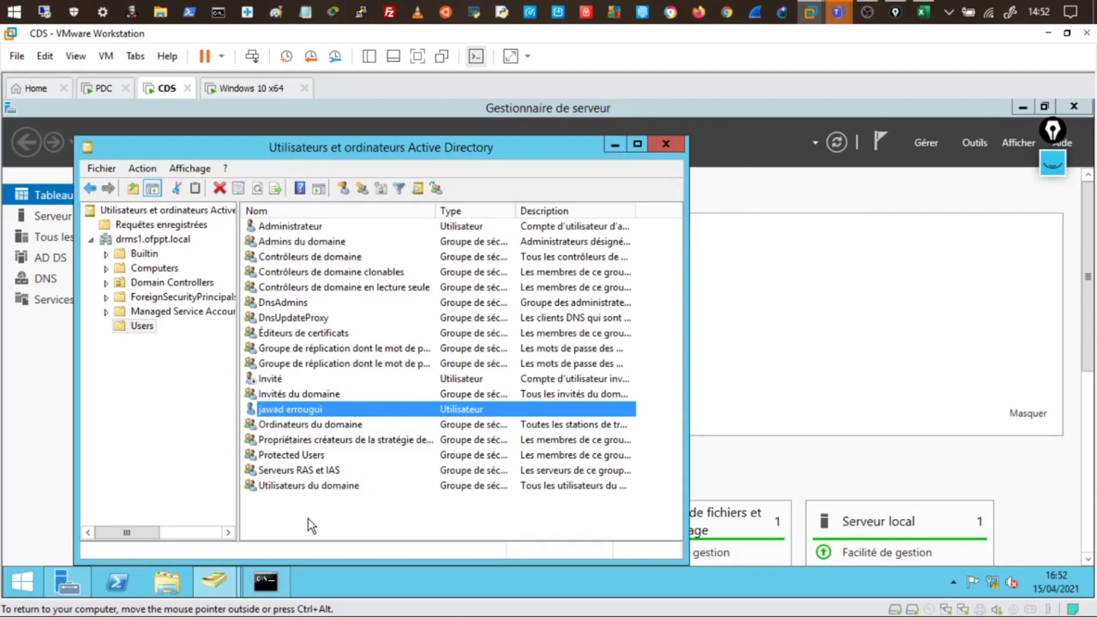
{"action": "key", "text": "alt+F4"}
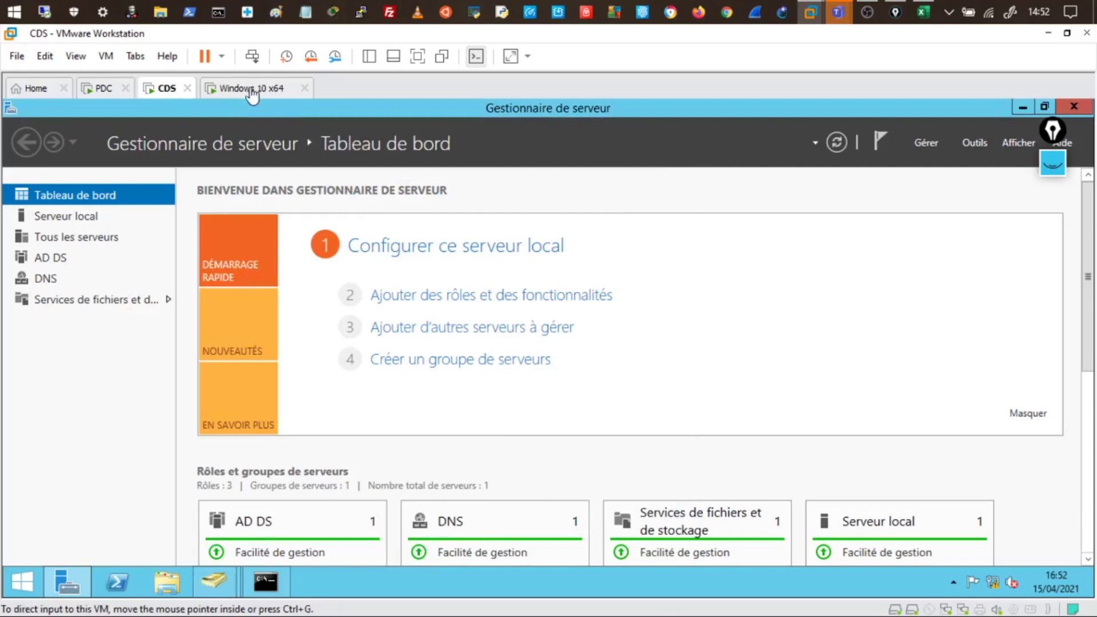
{"action": "left_click", "coordinate": [252, 92]}
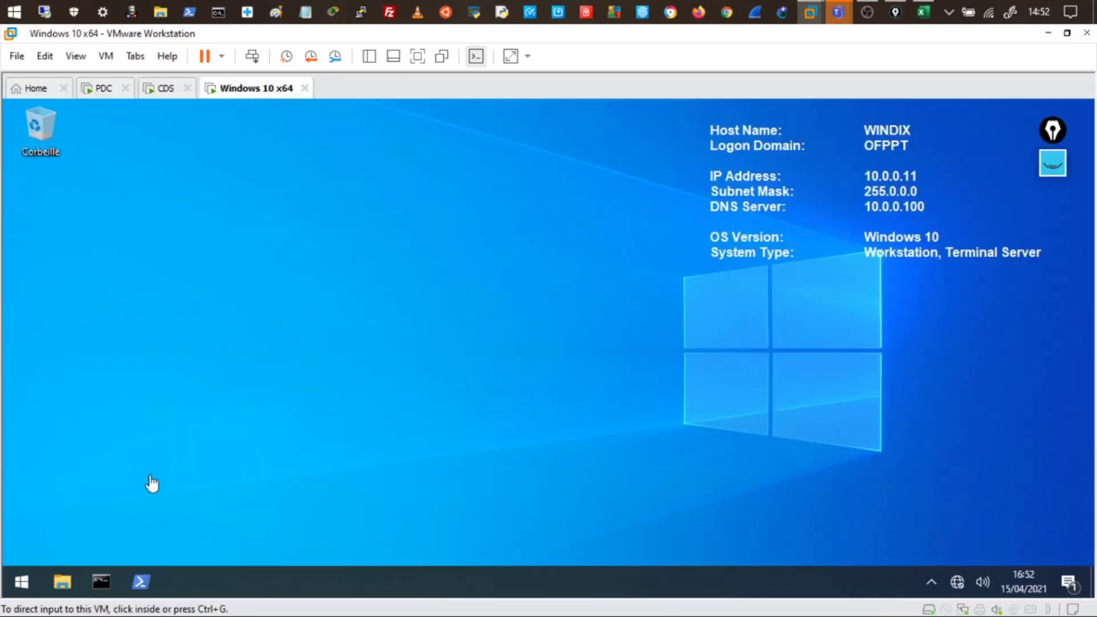
Sign out of the Windows 10 session and bring up the OFPPT\administrateur sign-in screen
{"action": "right_click", "coordinate": [25, 577]}
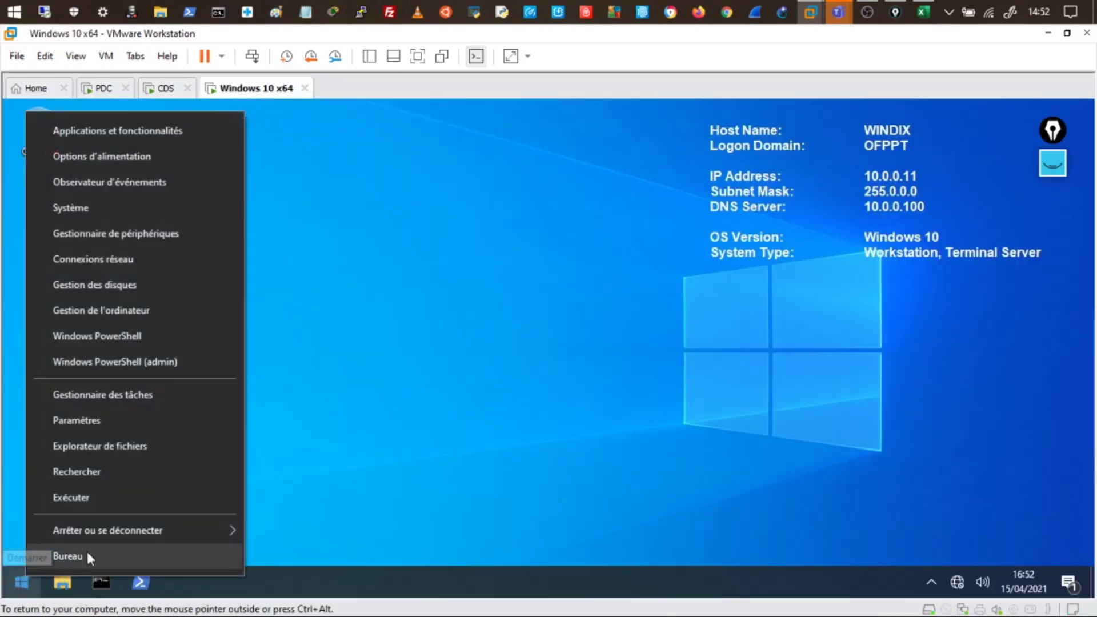
{"action": "mouse_move", "coordinate": [126, 535]}
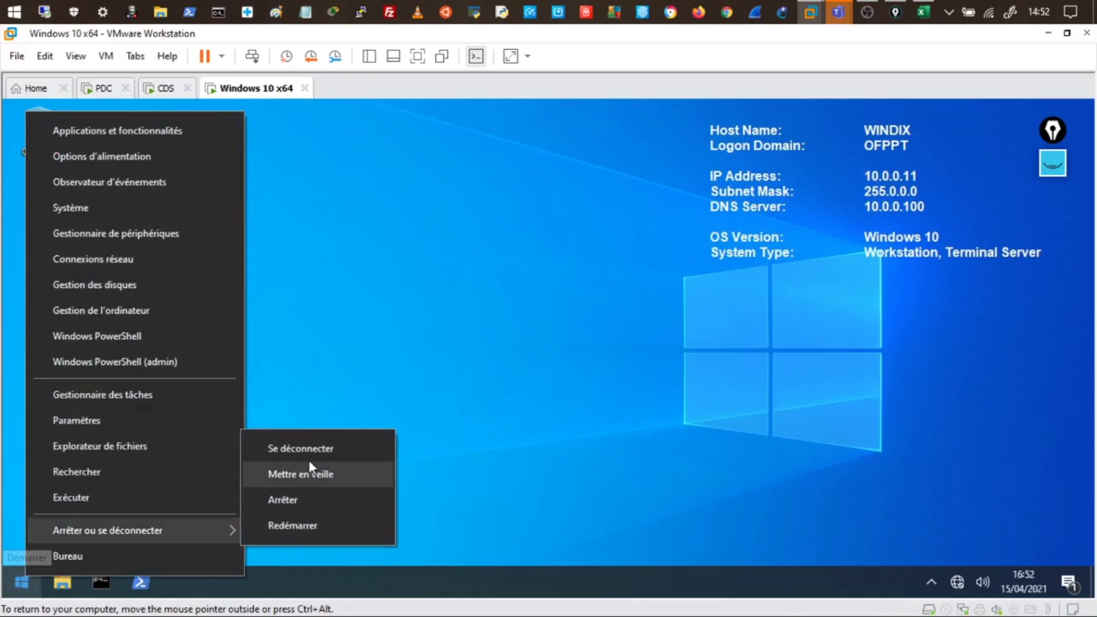
{"action": "left_click", "coordinate": [310, 453]}
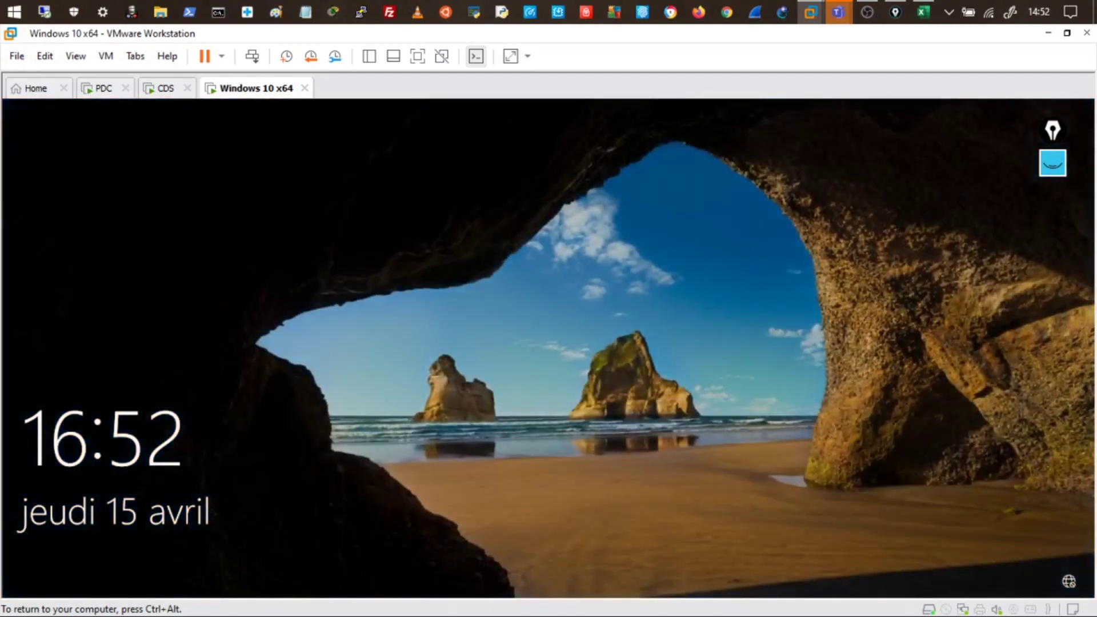
{"action": "left_click", "coordinate": [735, 343]}
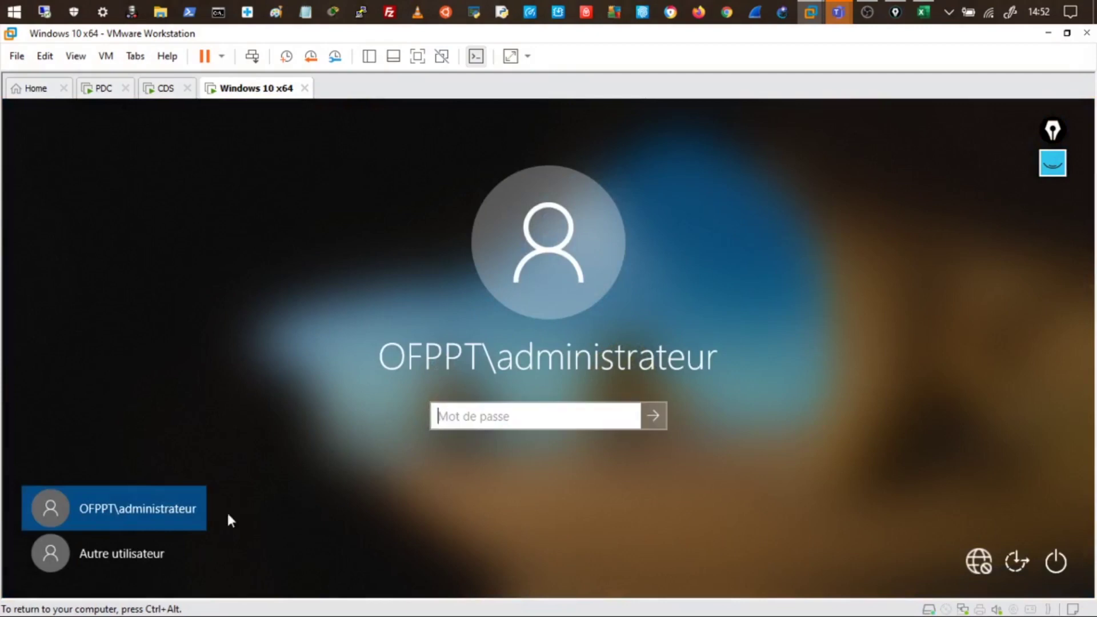
Sign in as Autre utilisateur using the drms1 domain user's username and password
{"action": "left_click", "coordinate": [119, 563]}
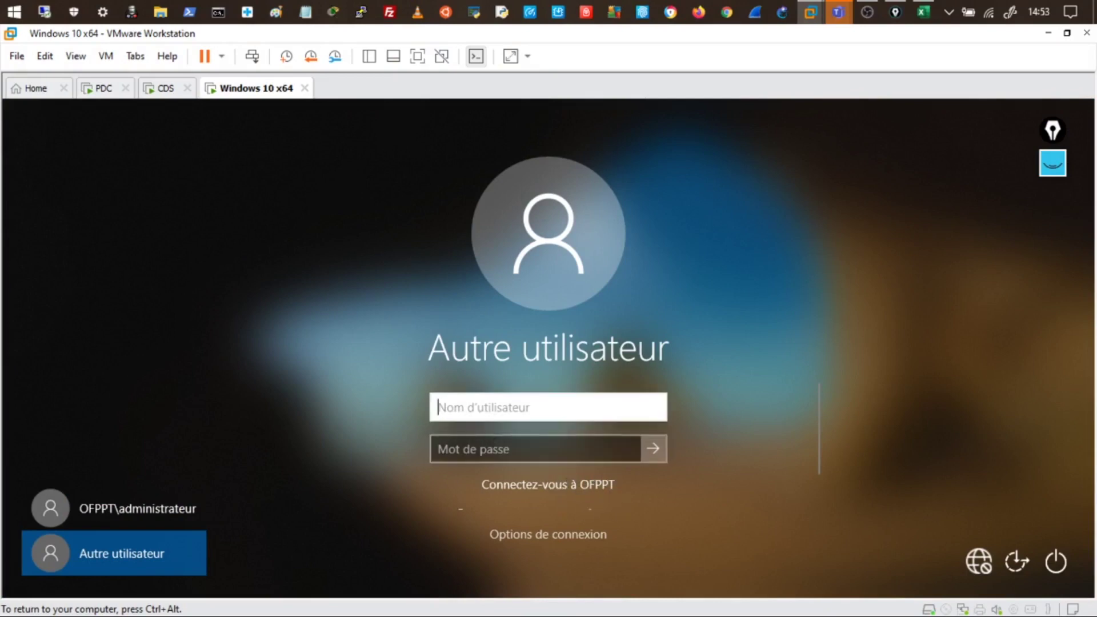
{"action": "type", "text": "r"}
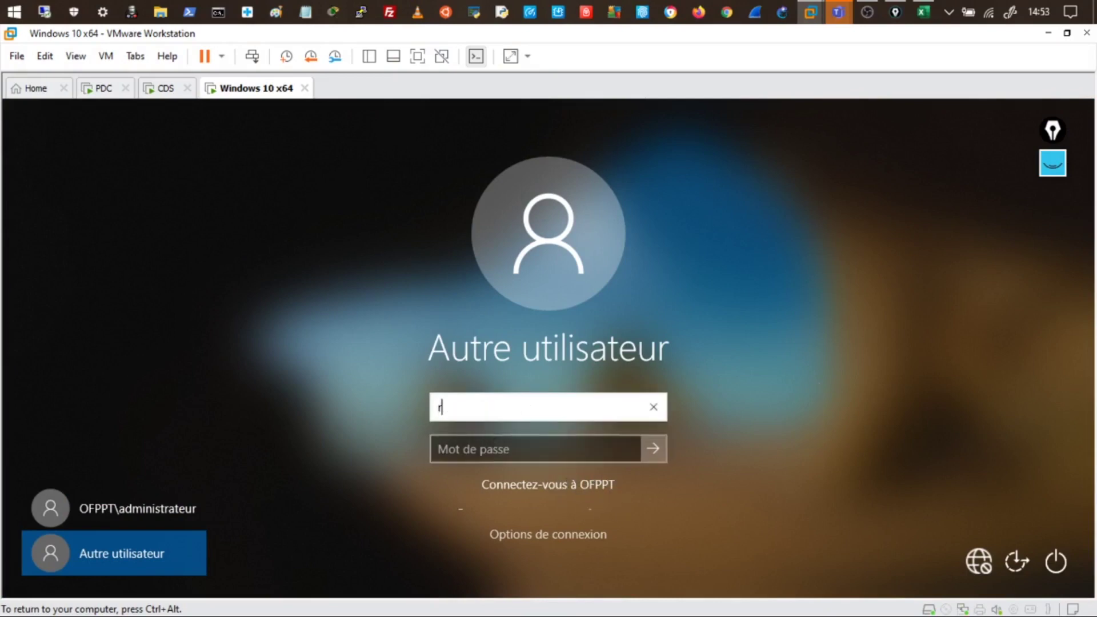
{"action": "key", "text": "BackSpace"}
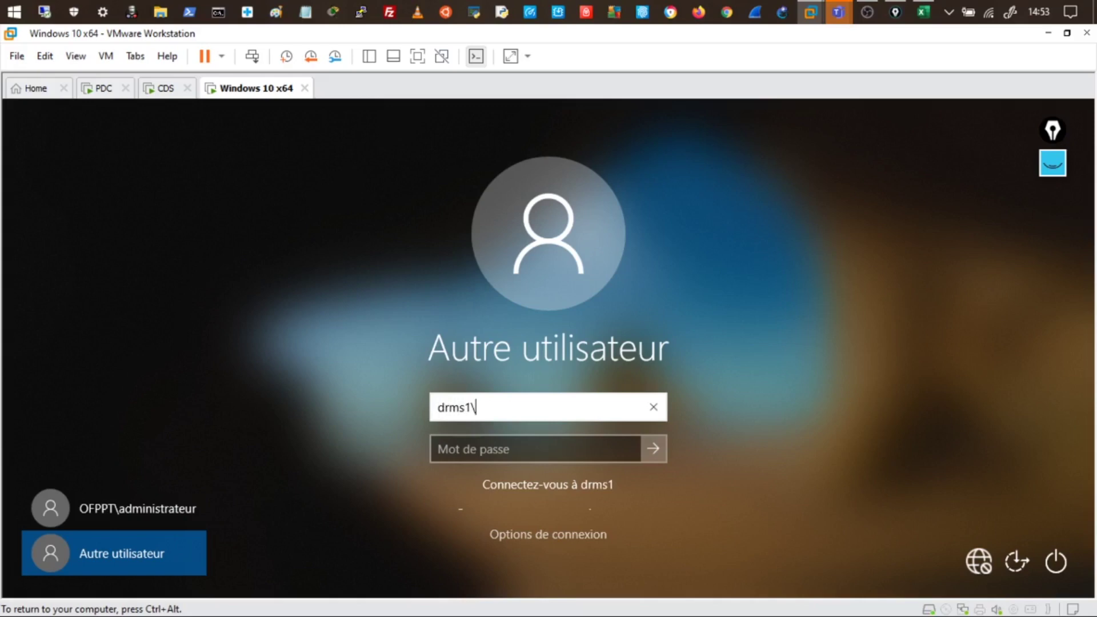
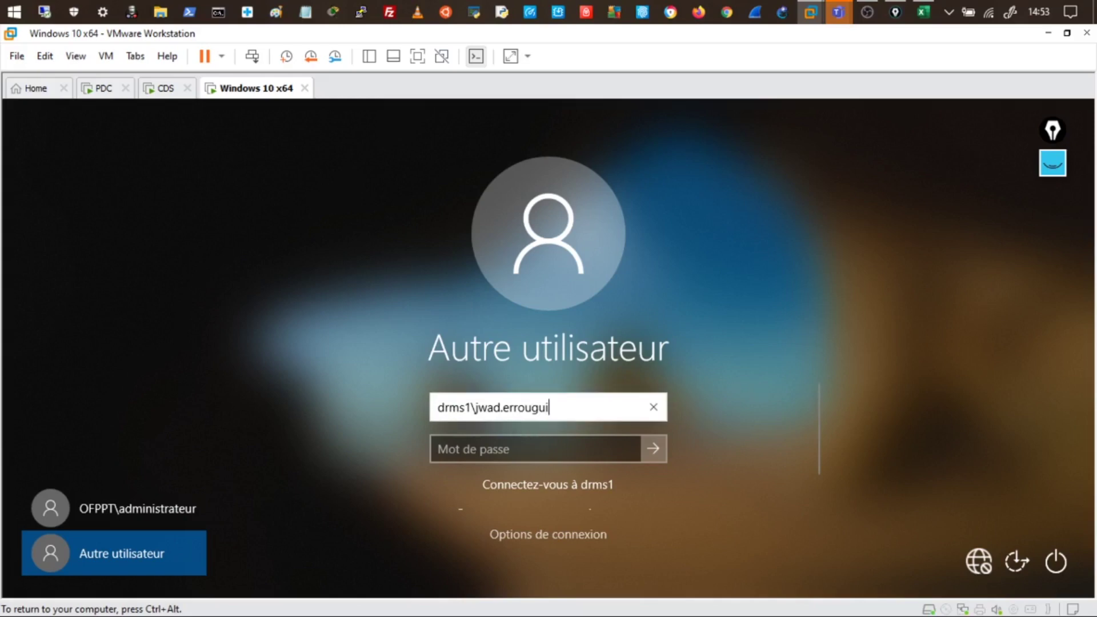
{"action": "left_click", "coordinate": [479, 407]}
{"action": "type", "text": "a"}
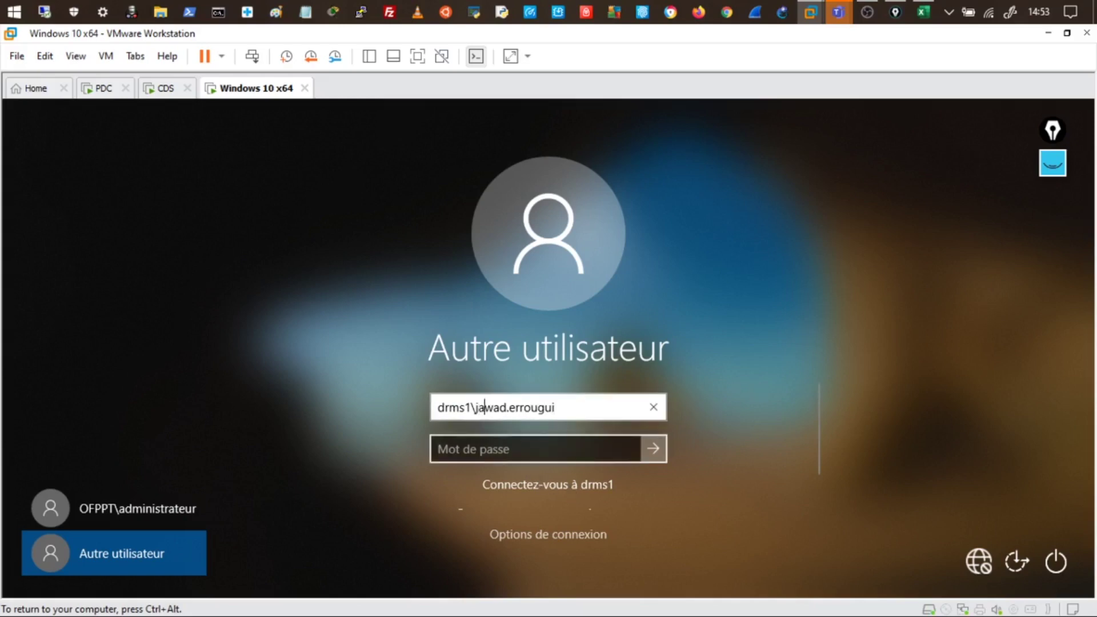
{"action": "key", "text": "Tab"}
{"action": "type", "text": "••••"}
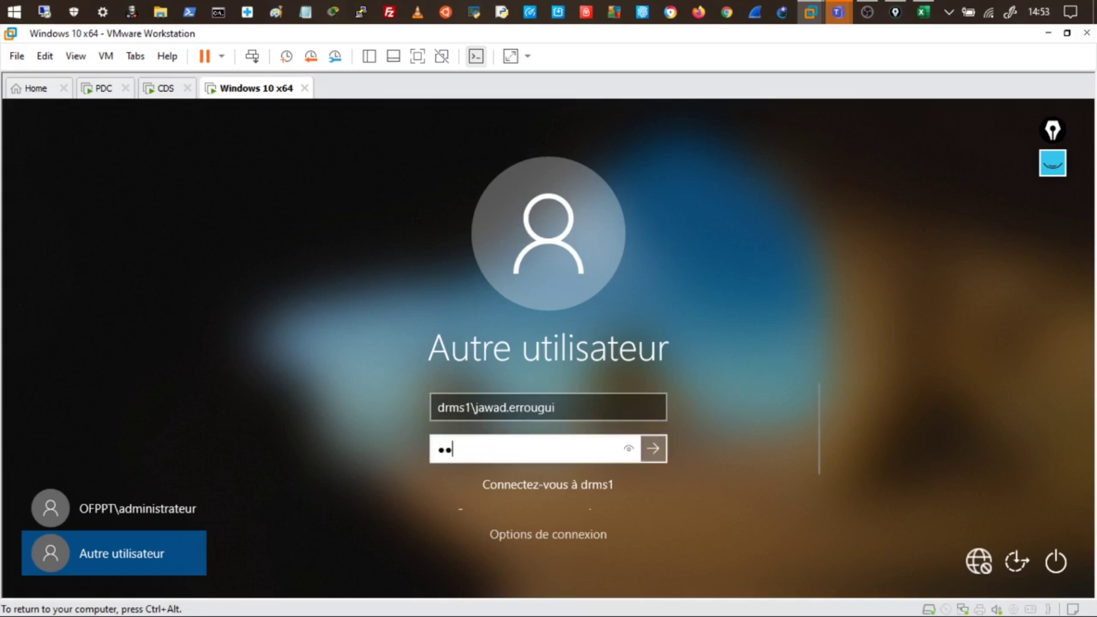
{"action": "type", "text": "••••"}
{"action": "key", "text": "Return"}
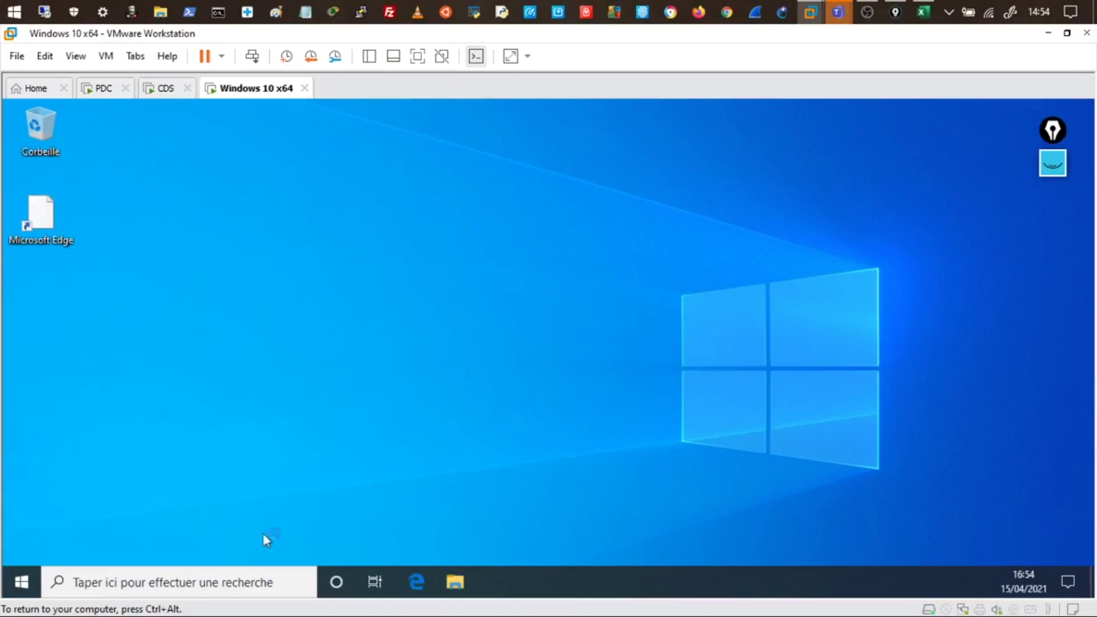
Launch Command Prompt from Windows search with cmd
{"action": "right_click", "coordinate": [22, 592]}
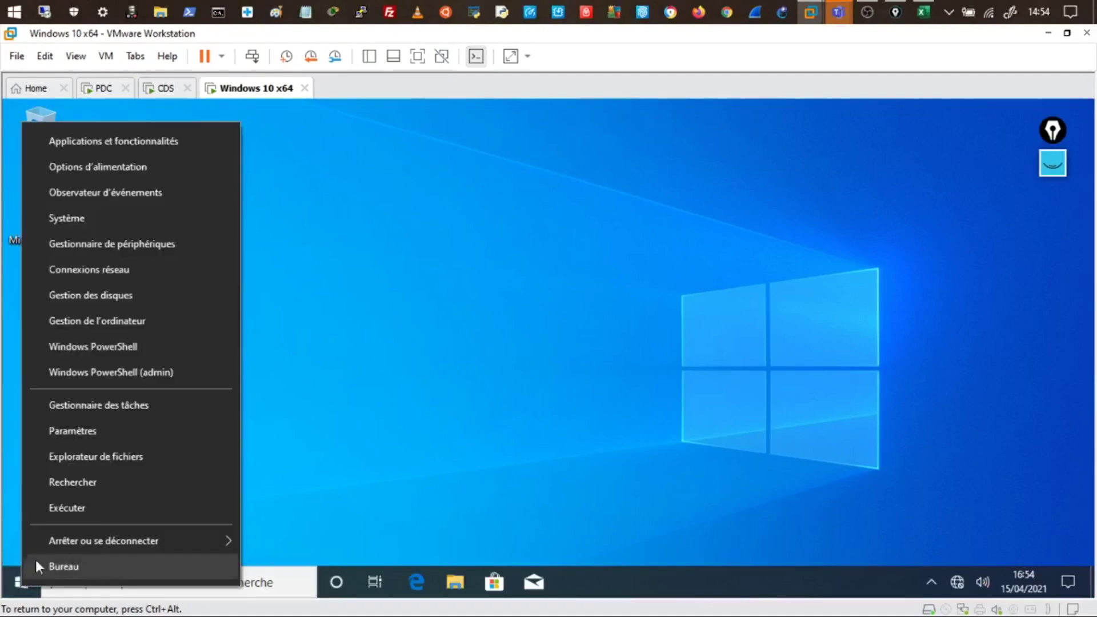
{"action": "left_click", "coordinate": [353, 387]}
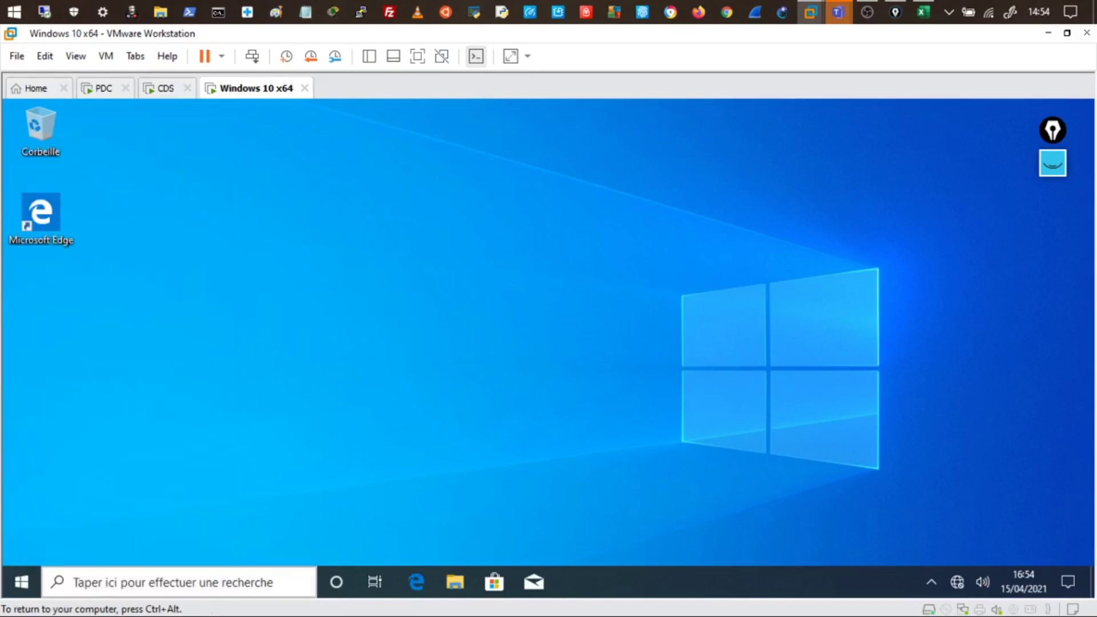
{"action": "left_click", "coordinate": [110, 583]}
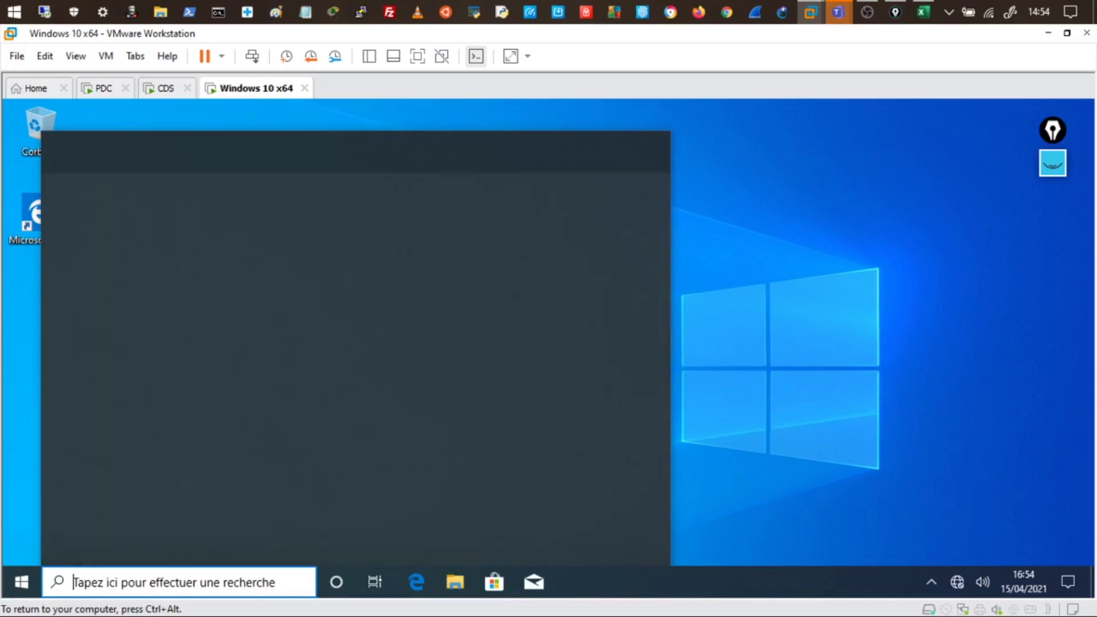
{"action": "type", "text": "cmd"}
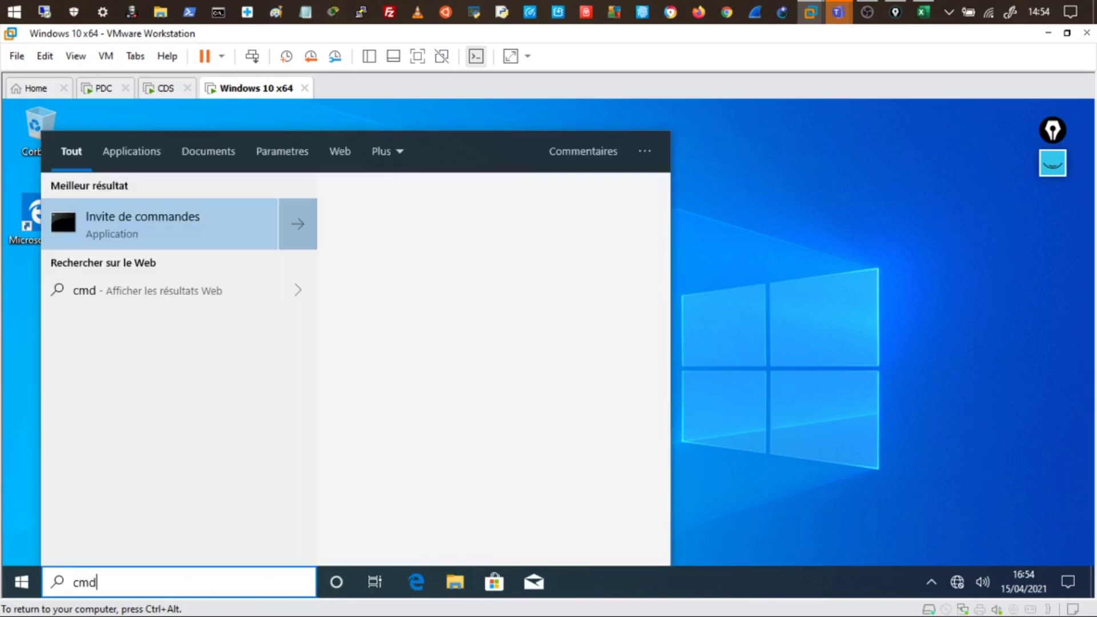
{"action": "key", "text": "Return"}
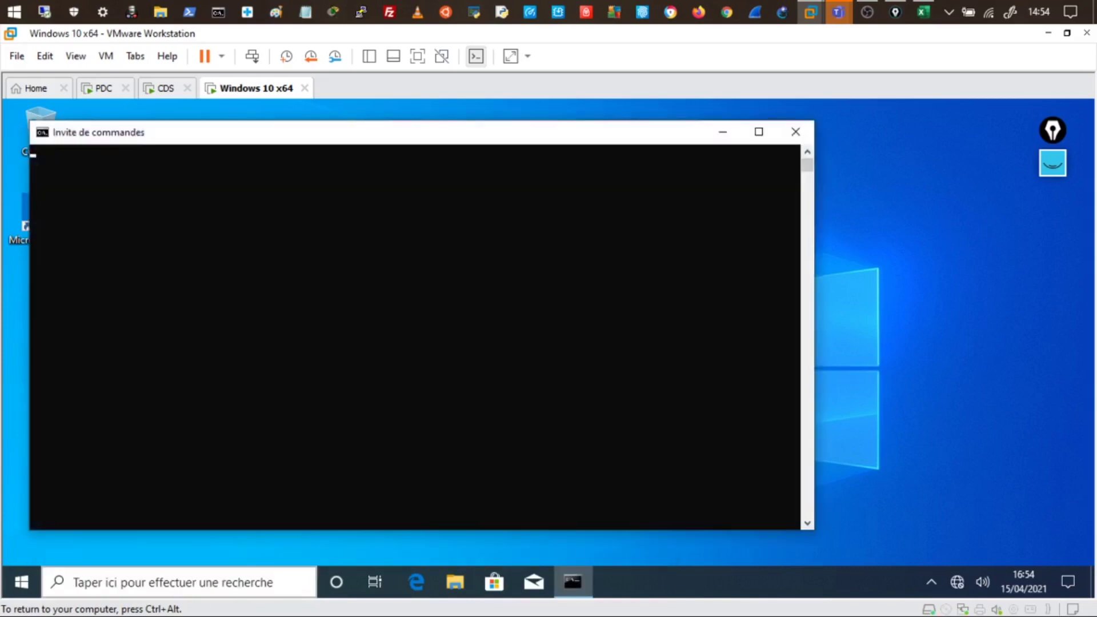
Run echo %logonserver%, highlight the \\CDS result, and bring up annotation tools without the blackboard
{"action": "left_click", "coordinate": [282, 212]}
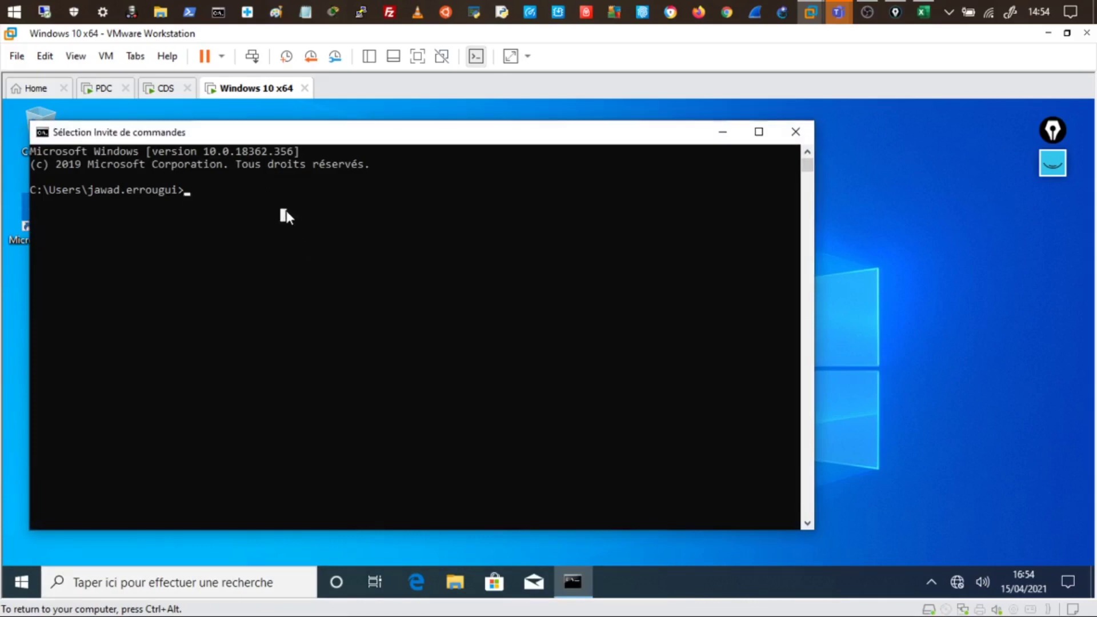
{"action": "left_click", "coordinate": [260, 203]}
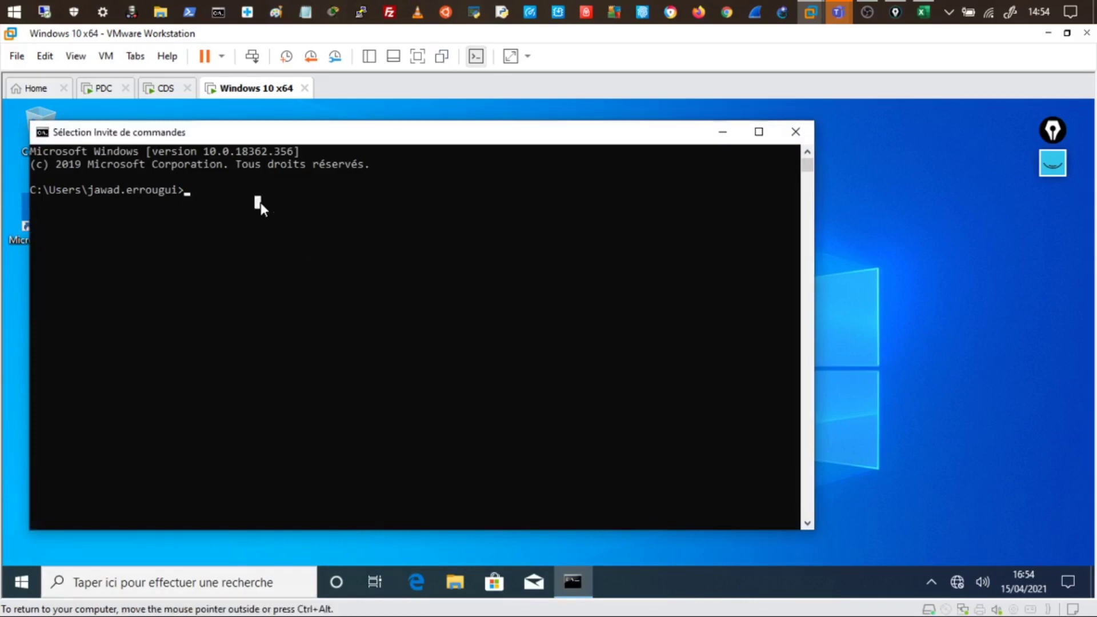
{"action": "type", "text": "echo "}
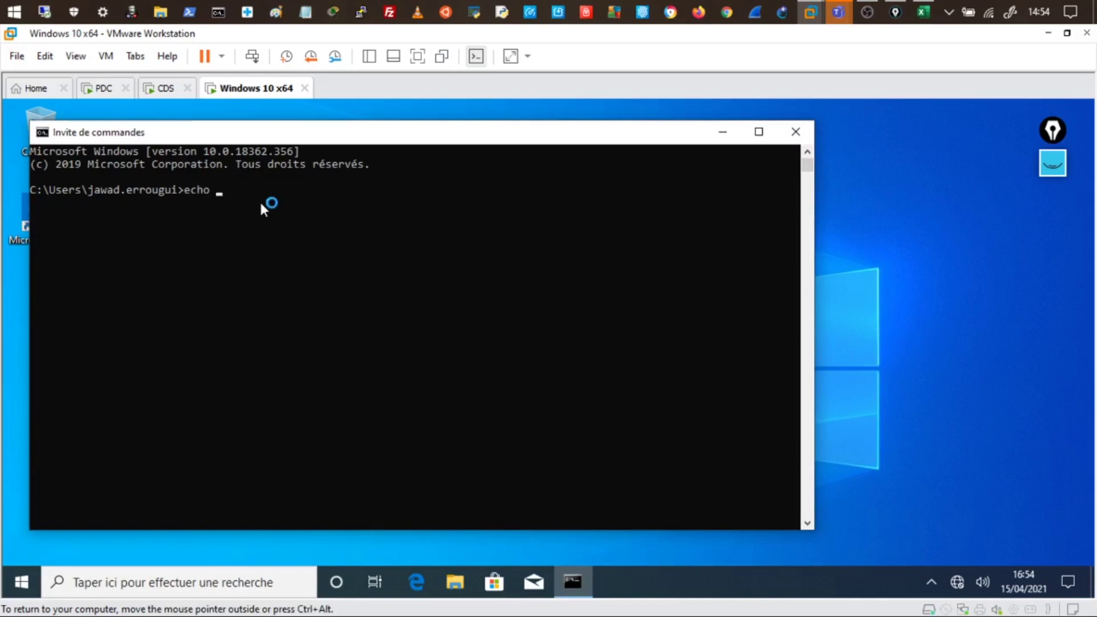
{"action": "type", "text": "%"}
{"action": "type", "text": "logonserver%"}
{"action": "key", "text": "Return"}
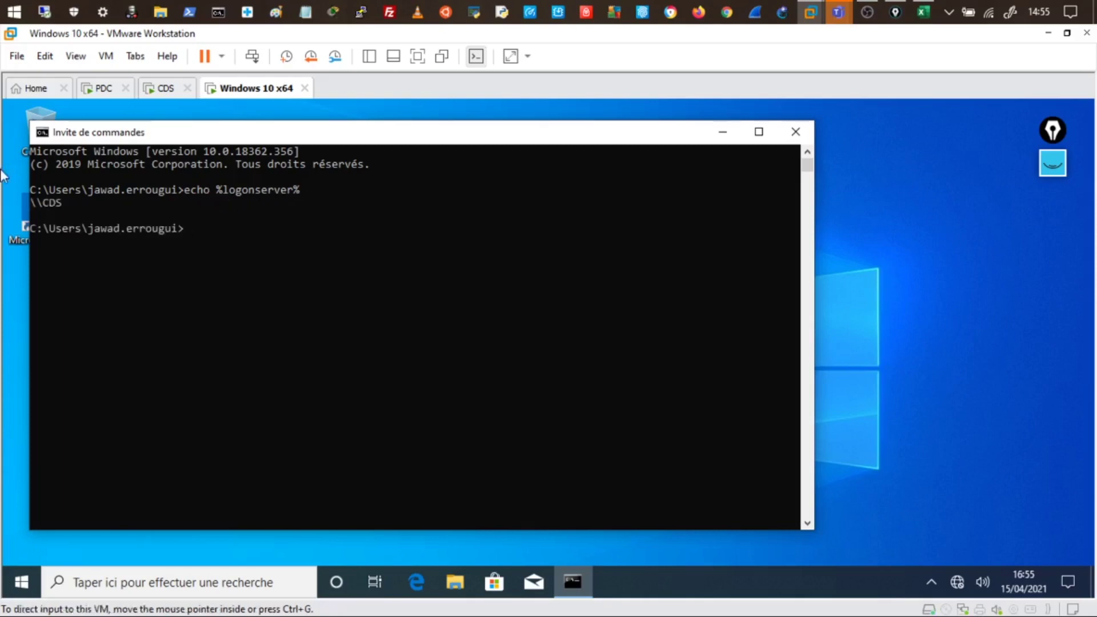
{"action": "left_click_drag", "start_coordinate": [72, 201], "coordinate": [41, 203]}
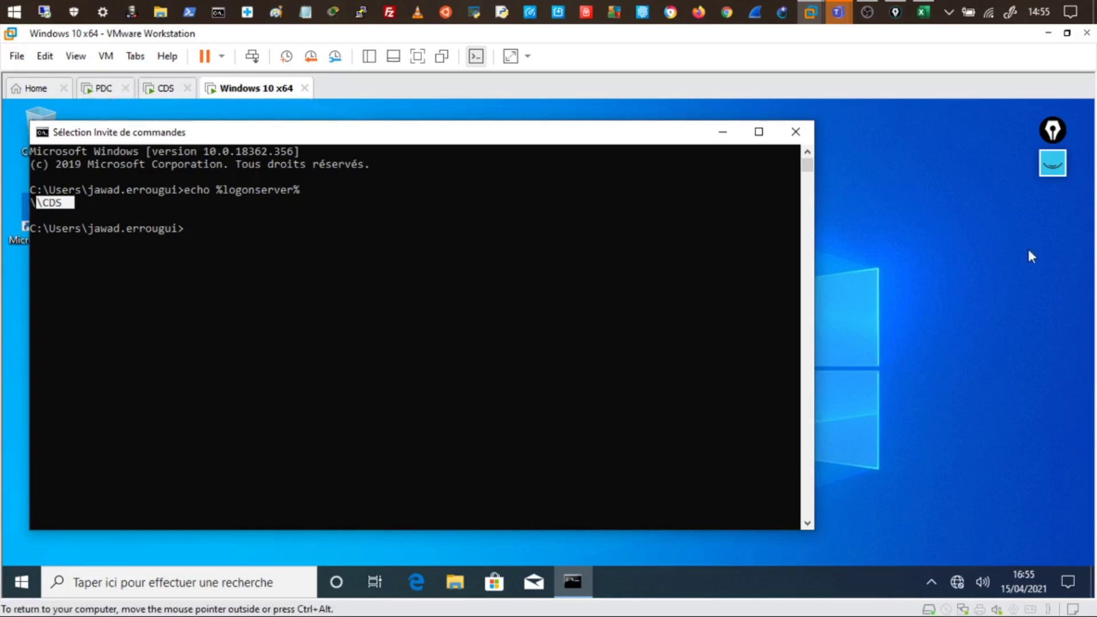
{"action": "left_click", "coordinate": [1052, 164]}
{"action": "left_click", "coordinate": [1054, 356]}
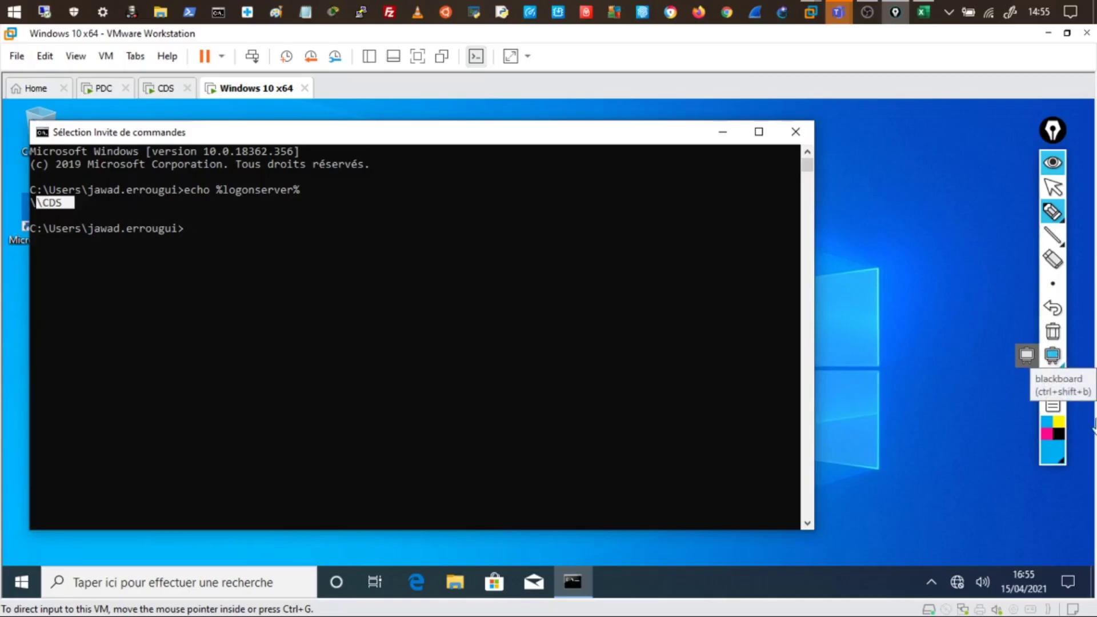
{"action": "left_click", "coordinate": [1053, 454]}
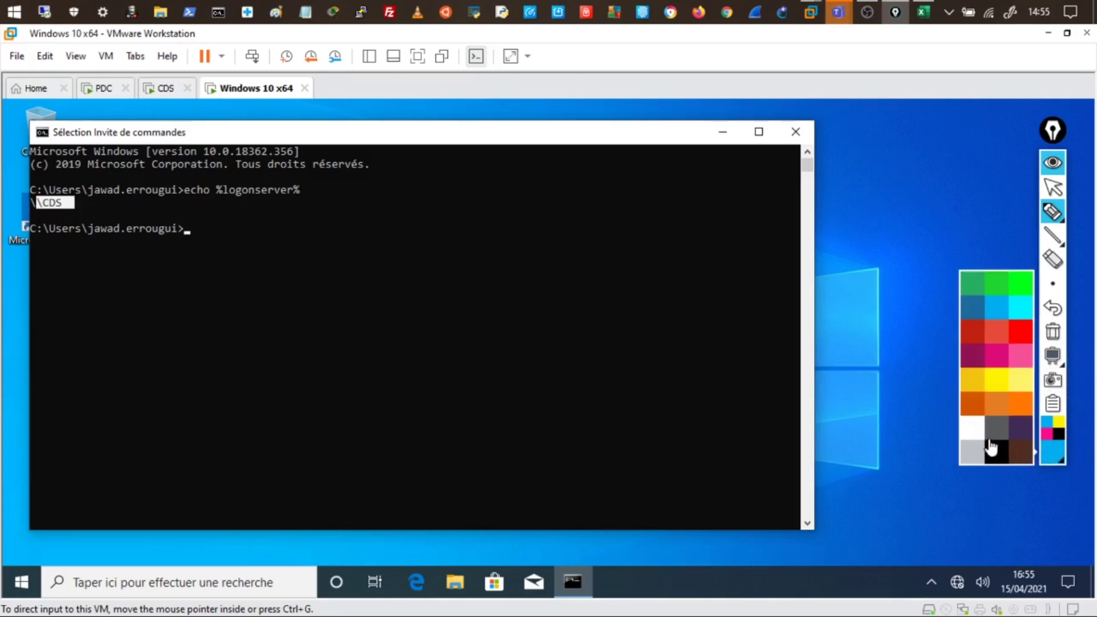
{"action": "left_click", "coordinate": [974, 431]}
{"action": "mouse_move", "coordinate": [367, 286]}
{"action": "left_mouse_down"}
{"action": "mouse_move", "coordinate": [586, 263]}
{"action": "mouse_move", "coordinate": [362, 300]}
{"action": "left_mouse_up"}
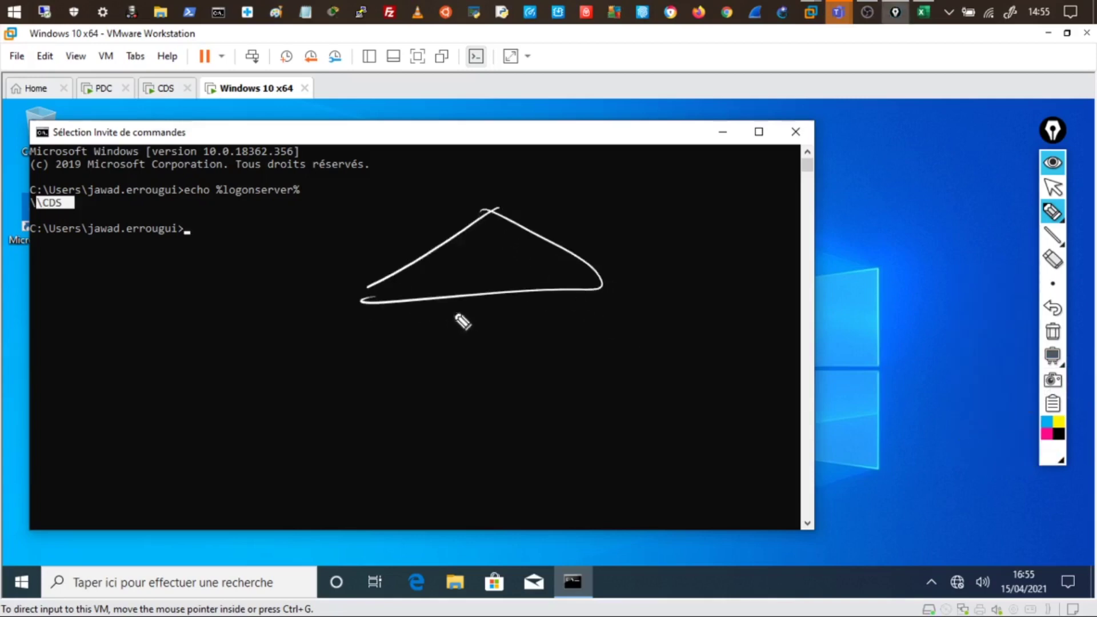
{"action": "mouse_move", "coordinate": [456, 313]}
{"action": "left_mouse_down"}
{"action": "mouse_move", "coordinate": [487, 331]}
{"action": "mouse_move", "coordinate": [489, 300]}
{"action": "mouse_move", "coordinate": [524, 318]}
{"action": "mouse_move", "coordinate": [614, 302]}
{"action": "left_mouse_up"}
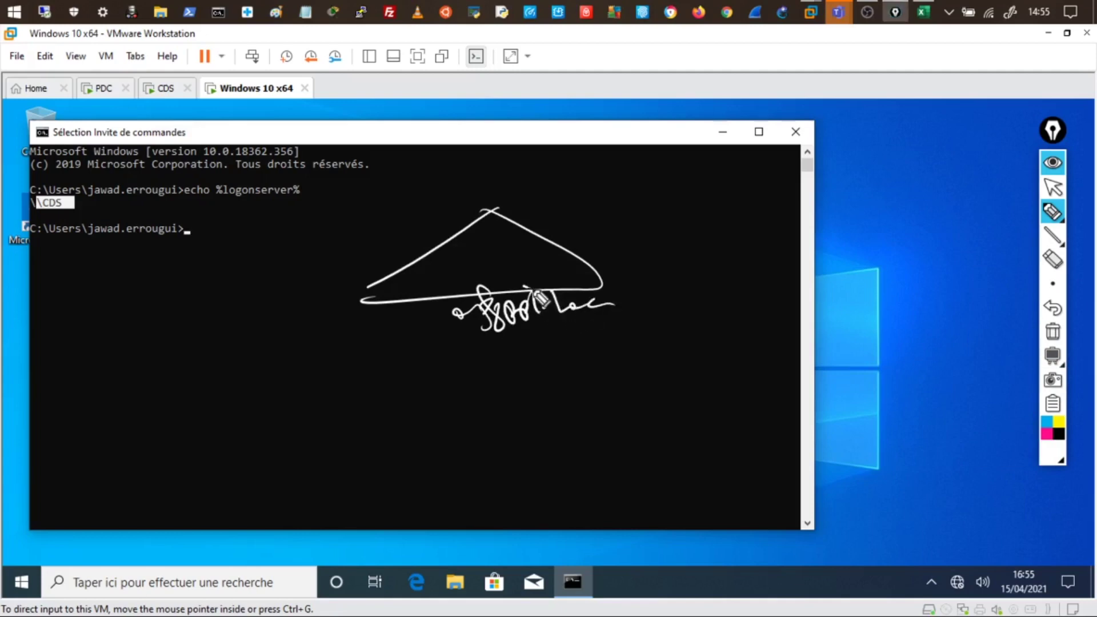
{"action": "left_click_drag", "start_coordinate": [546, 303], "coordinate": [671, 403]}
{"action": "mouse_move", "coordinate": [697, 369]}
{"action": "left_mouse_down"}
{"action": "mouse_move", "coordinate": [610, 443]}
{"action": "mouse_move", "coordinate": [629, 479]}
{"action": "left_mouse_up"}
{"action": "mouse_move", "coordinate": [650, 429]}
{"action": "left_mouse_down"}
{"action": "mouse_move", "coordinate": [666, 436]}
{"action": "mouse_move", "coordinate": [634, 411]}
{"action": "left_mouse_up"}
{"action": "left_click_drag", "start_coordinate": [439, 253], "coordinate": [441, 276]}
{"action": "mouse_move", "coordinate": [422, 236]}
{"action": "left_mouse_down"}
{"action": "mouse_move", "coordinate": [434, 224]}
{"action": "mouse_move", "coordinate": [482, 228]}
{"action": "left_mouse_up"}
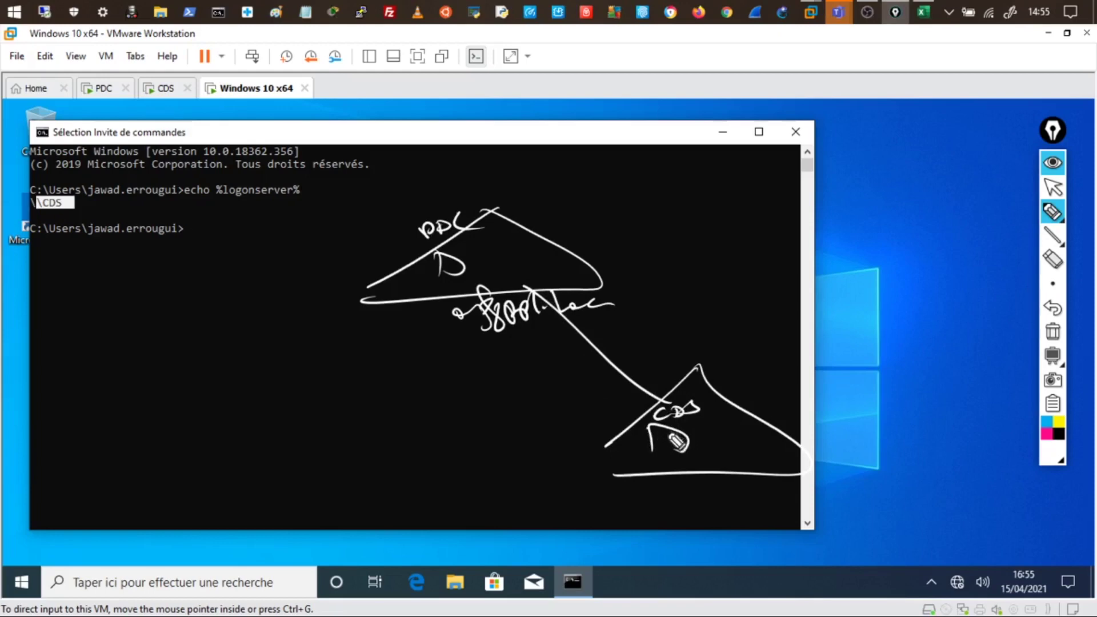
{"action": "mouse_move", "coordinate": [651, 426]}
{"action": "left_mouse_down"}
{"action": "mouse_move", "coordinate": [693, 437]}
{"action": "mouse_move", "coordinate": [673, 455]}
{"action": "left_mouse_up"}
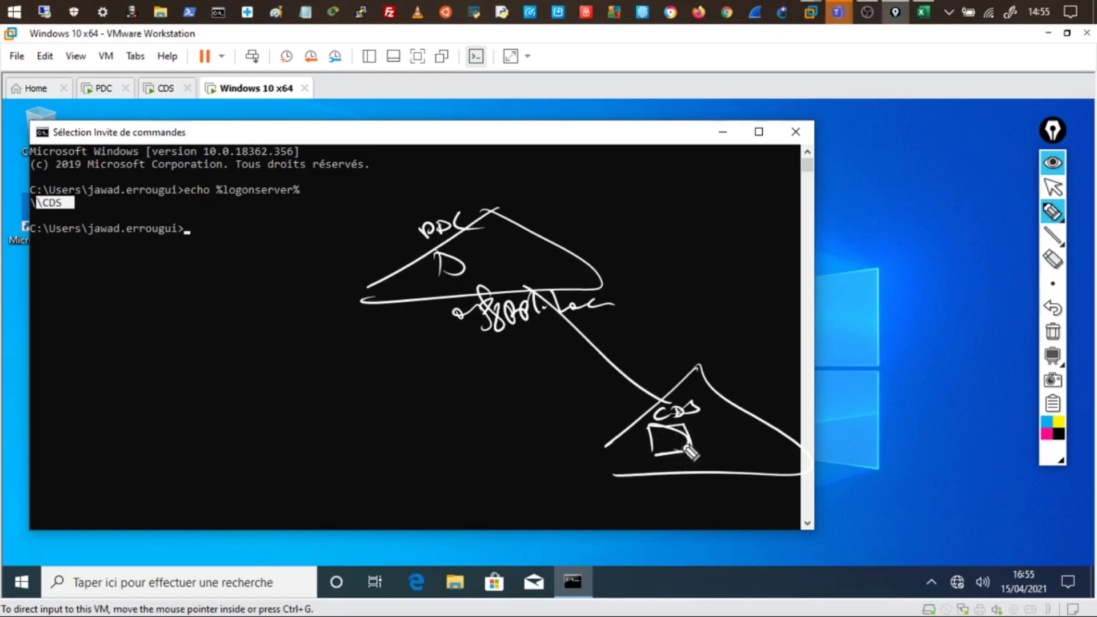
{"action": "mouse_move", "coordinate": [535, 246]}
{"action": "left_mouse_down"}
{"action": "mouse_move", "coordinate": [557, 273]}
{"action": "mouse_move", "coordinate": [579, 270]}
{"action": "left_mouse_up"}
{"action": "left_click_drag", "start_coordinate": [270, 109], "coordinate": [268, 80]}
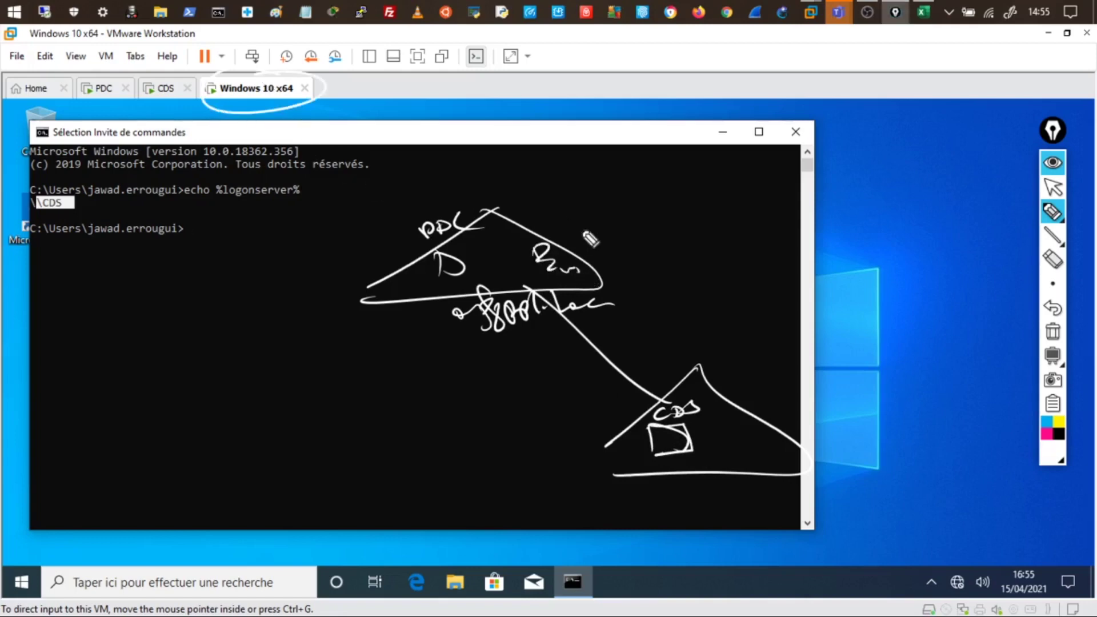
{"action": "left_click_drag", "start_coordinate": [573, 274], "coordinate": [617, 258]}
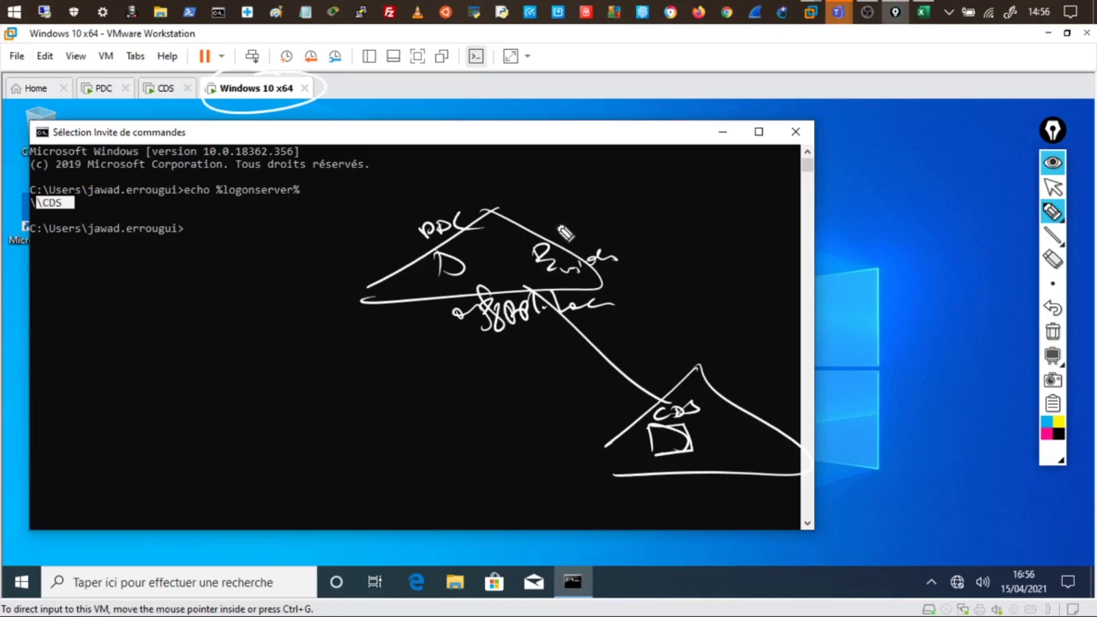
{"action": "mouse_move", "coordinate": [556, 223]}
{"action": "left_mouse_down"}
{"action": "mouse_move", "coordinate": [658, 209]}
{"action": "mouse_move", "coordinate": [727, 182]}
{"action": "left_mouse_up"}
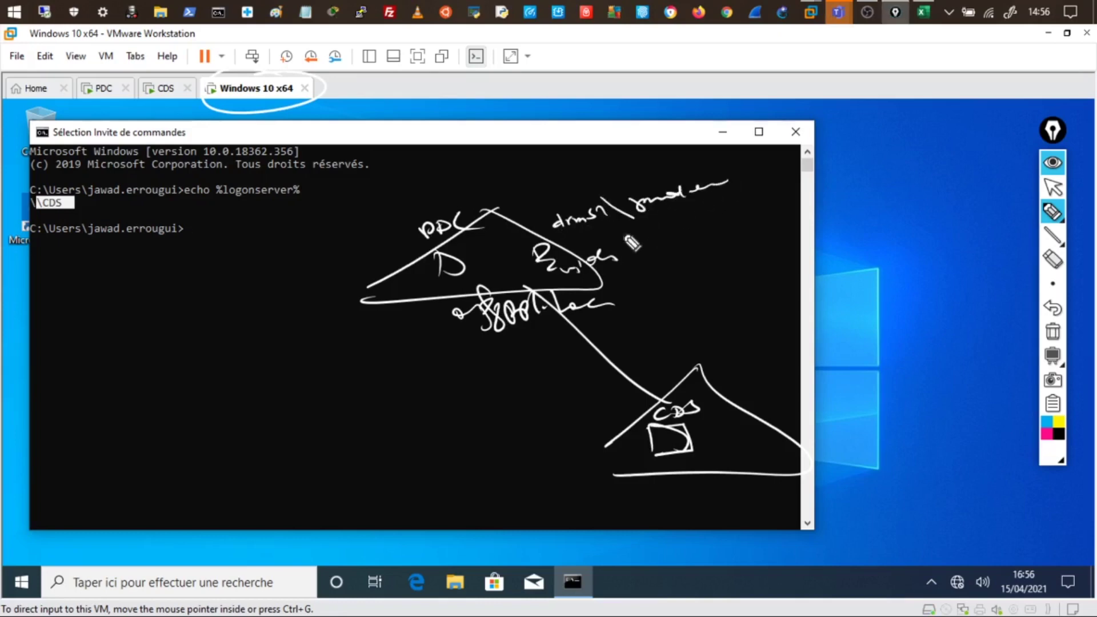
{"action": "left_click_drag", "start_coordinate": [624, 228], "coordinate": [669, 224]}
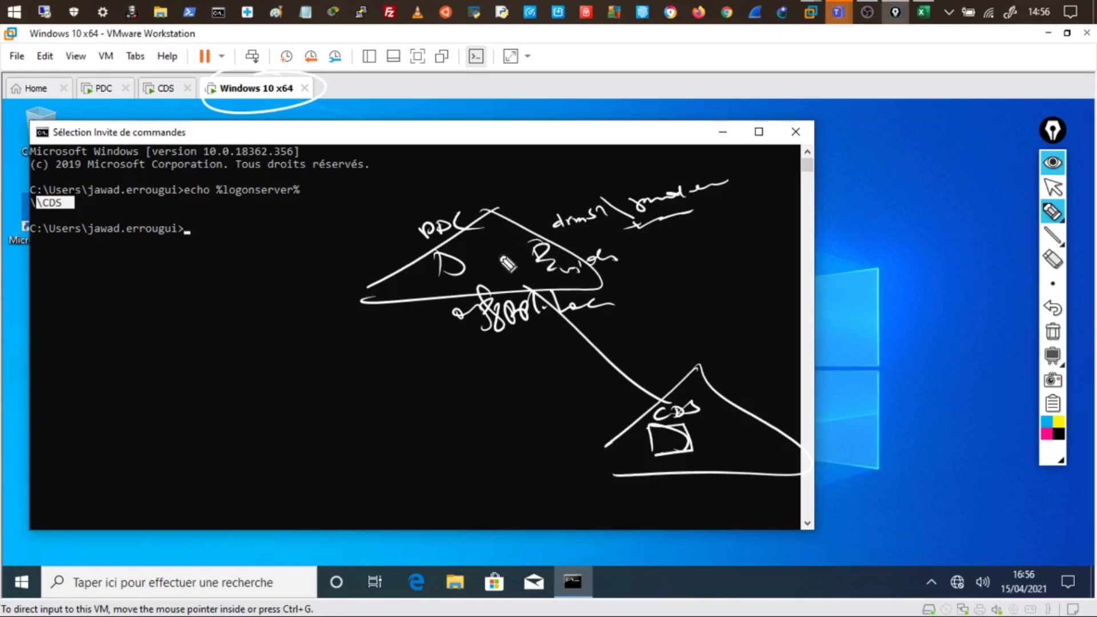
{"action": "mouse_move", "coordinate": [545, 251]}
{"action": "left_mouse_down"}
{"action": "mouse_move", "coordinate": [523, 256]}
{"action": "mouse_move", "coordinate": [536, 279]}
{"action": "mouse_move", "coordinate": [510, 251]}
{"action": "mouse_move", "coordinate": [534, 254]}
{"action": "mouse_move", "coordinate": [471, 270]}
{"action": "mouse_move", "coordinate": [456, 253]}
{"action": "left_mouse_up"}
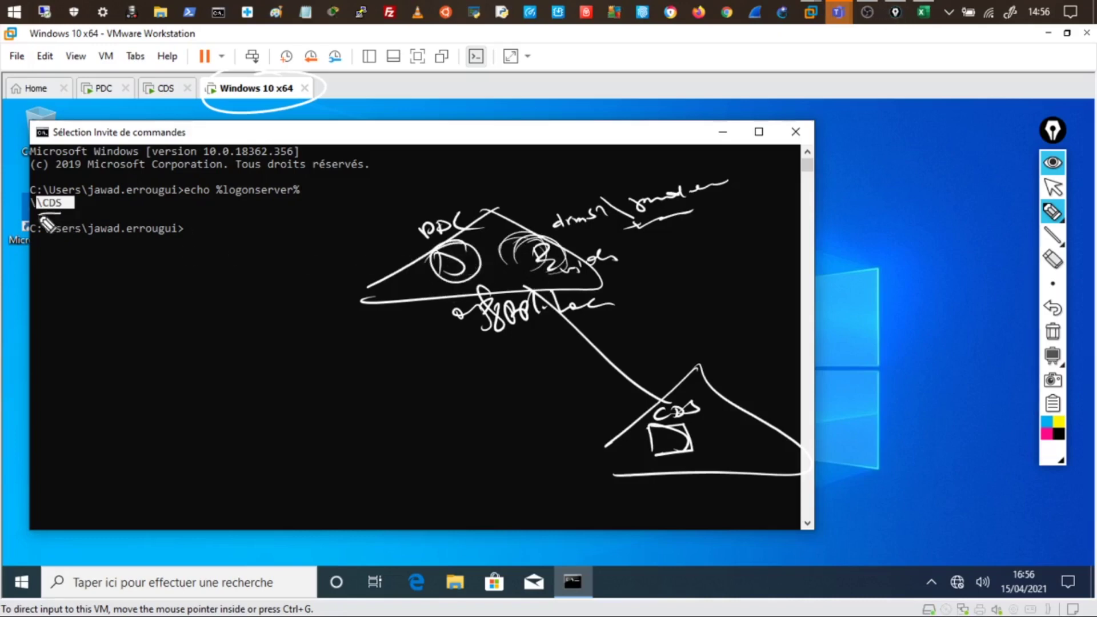
{"action": "left_click_drag", "start_coordinate": [39, 214], "coordinate": [63, 212]}
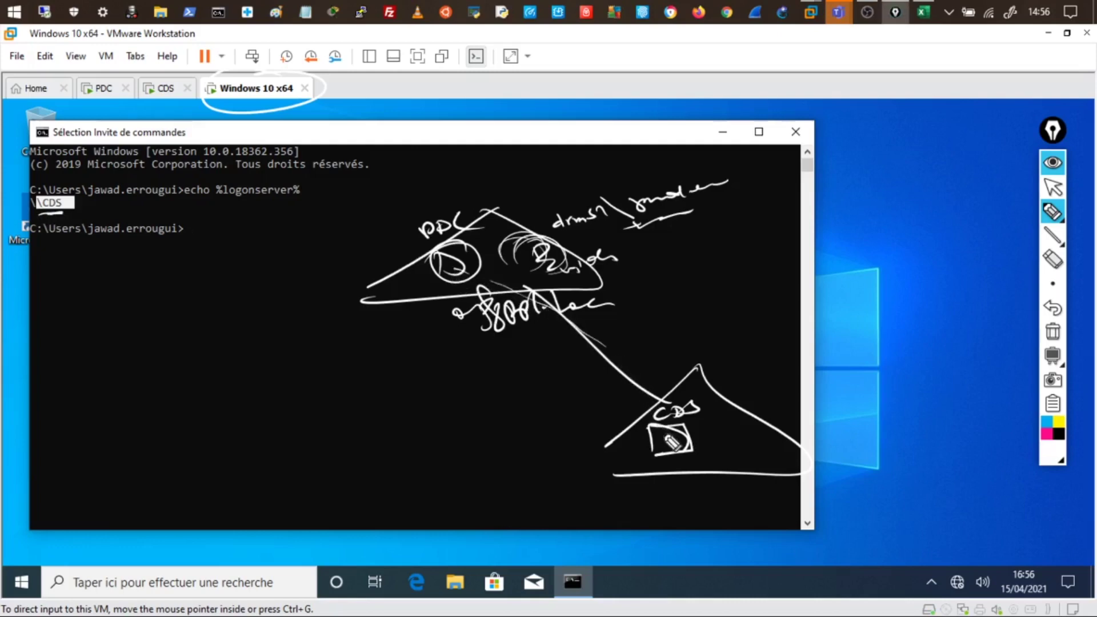
{"action": "mouse_move", "coordinate": [658, 398]}
{"action": "left_mouse_down"}
{"action": "mouse_move", "coordinate": [484, 293]}
{"action": "mouse_move", "coordinate": [535, 254]}
{"action": "left_mouse_up"}
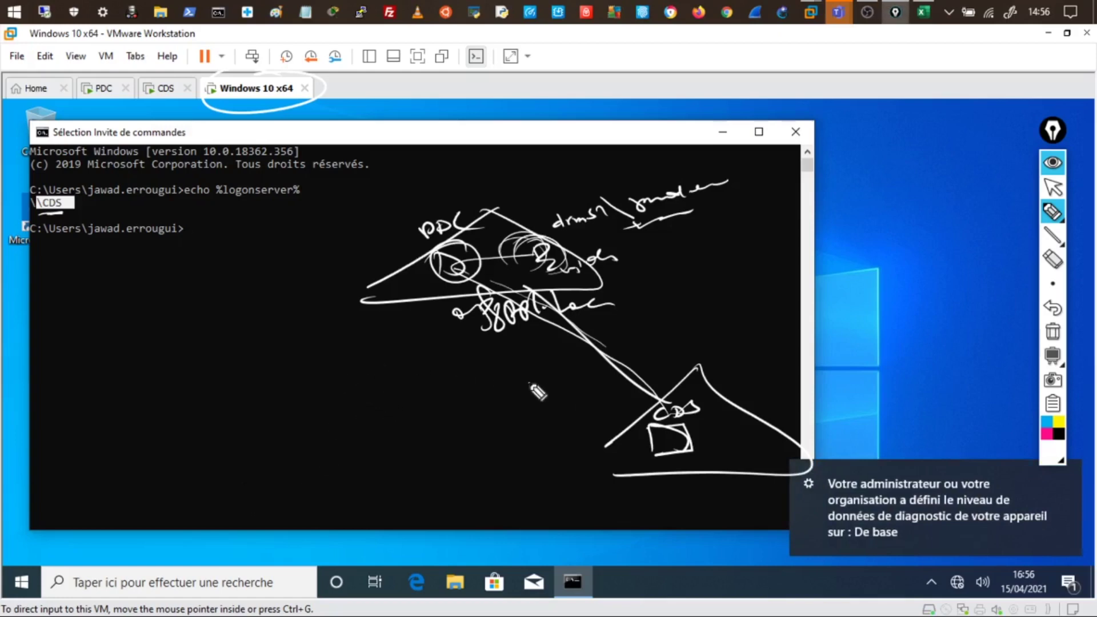
{"action": "left_click", "coordinate": [492, 369]}
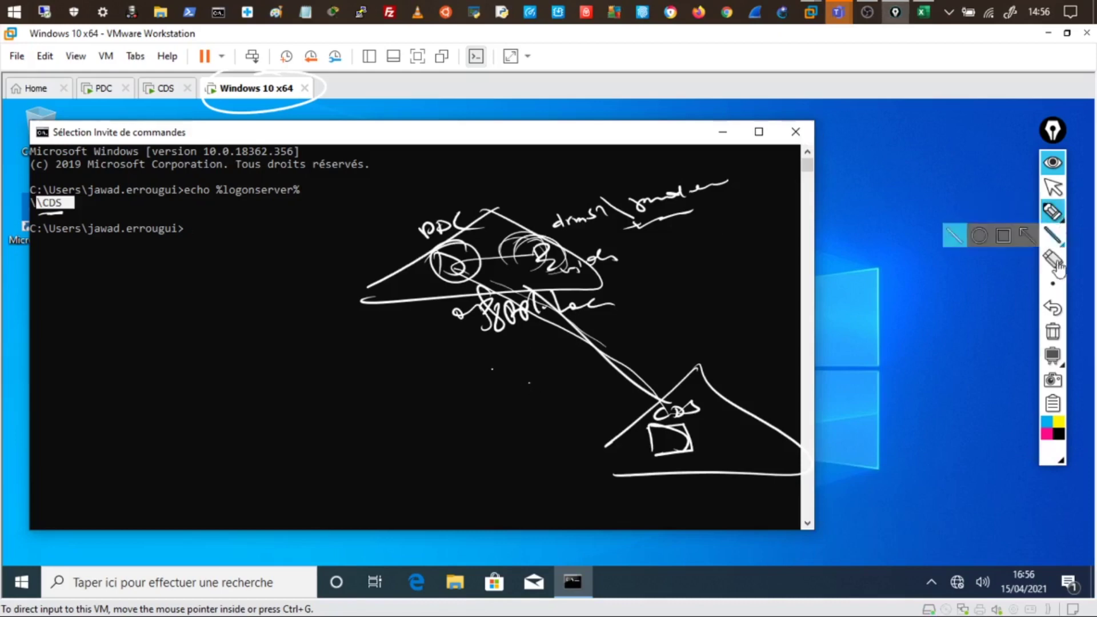
{"action": "left_click", "coordinate": [1053, 331]}
{"action": "left_click", "coordinate": [387, 405]}
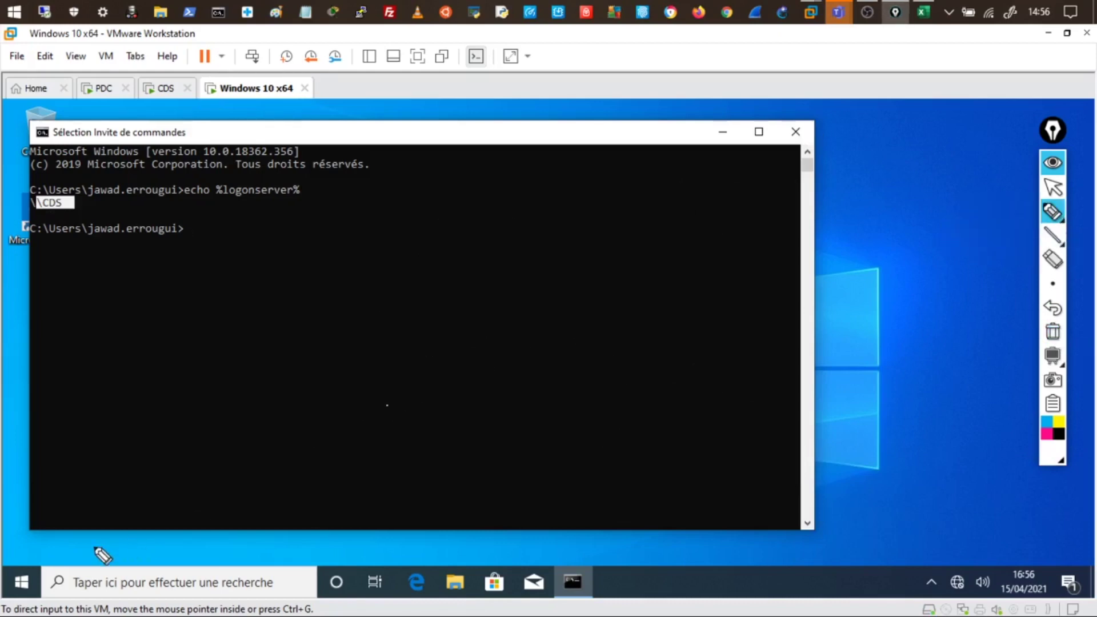
Hide the annotation tools and sign out of the Windows 10 session
{"action": "left_click", "coordinate": [1053, 166]}
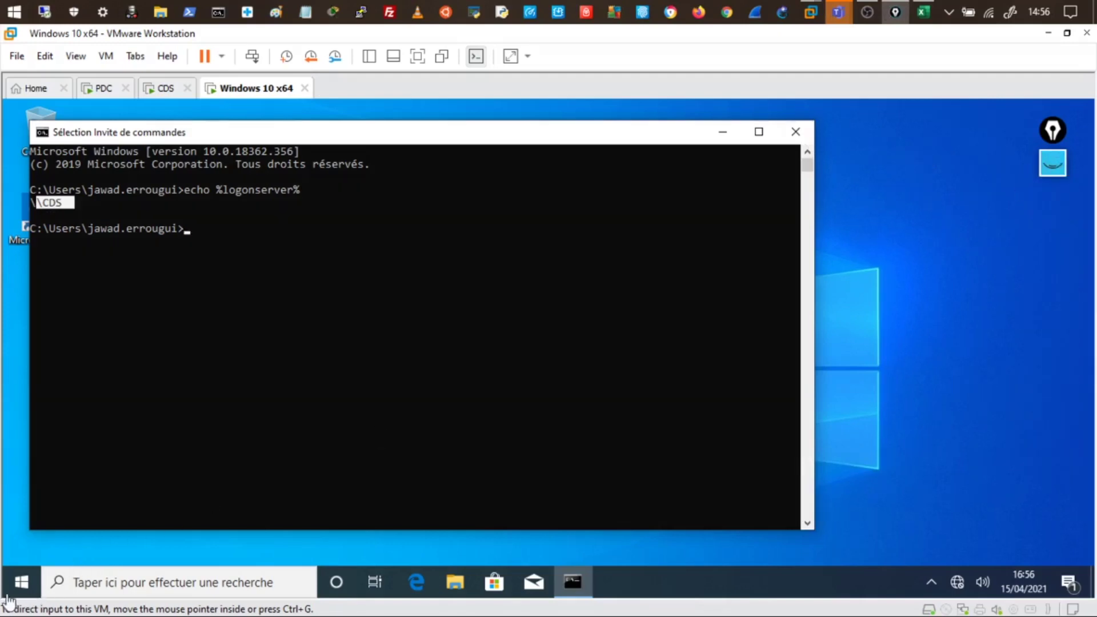
{"action": "right_click", "coordinate": [19, 580]}
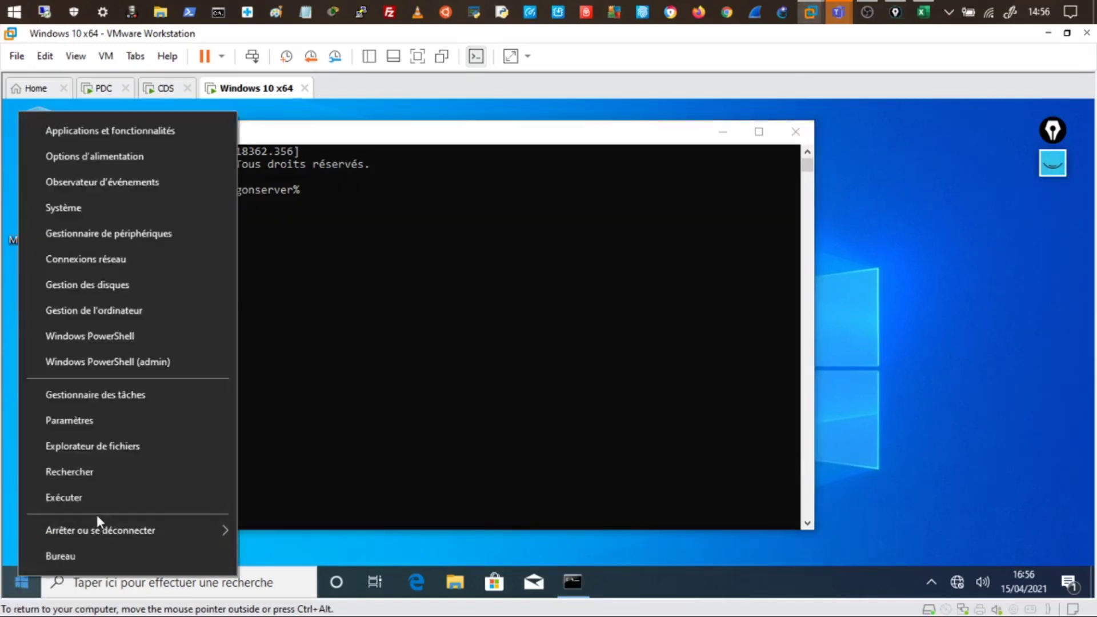
{"action": "mouse_move", "coordinate": [101, 529]}
{"action": "left_click", "coordinate": [293, 451]}
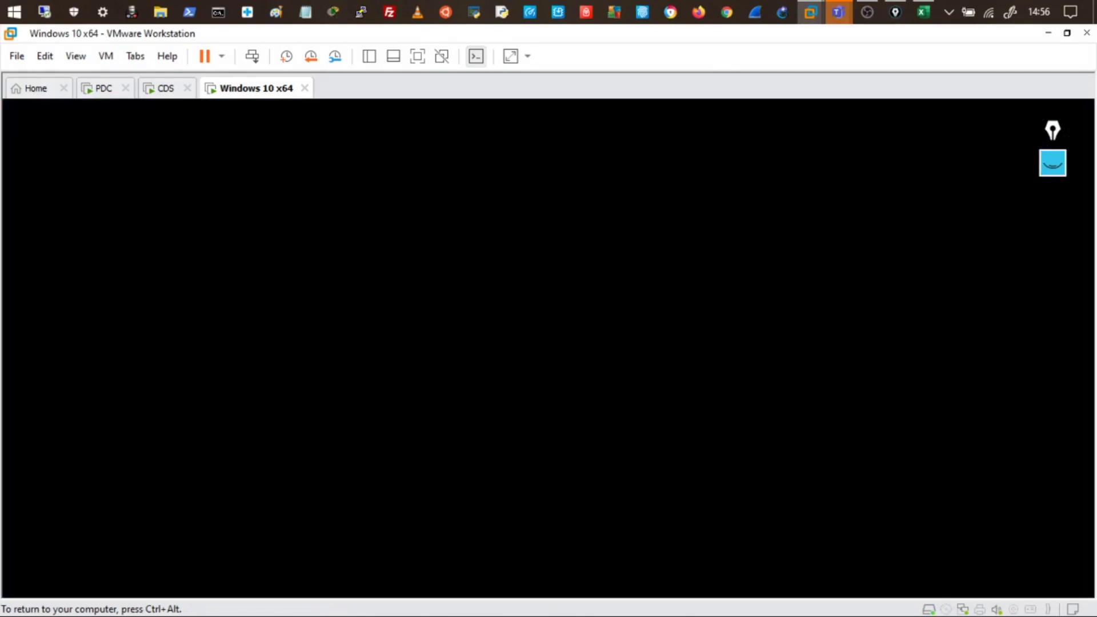
{"action": "key", "text": "ctrl+alt"}
On the PDC server, list the CASA unit's users with the Nom column widened
{"action": "left_click", "coordinate": [105, 90]}
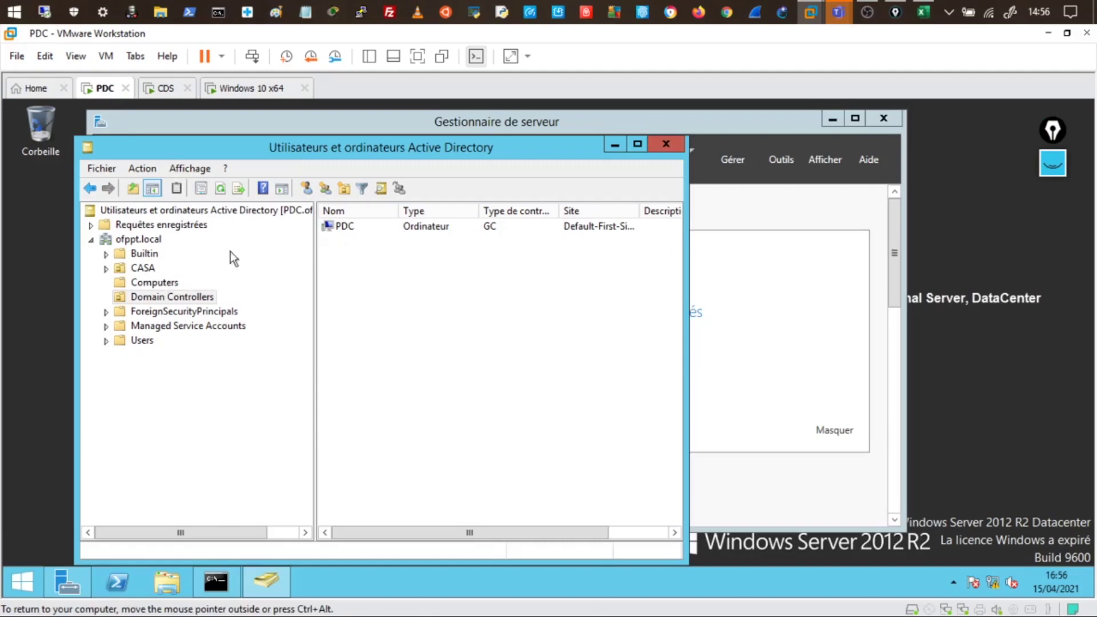
{"action": "left_click", "coordinate": [150, 268]}
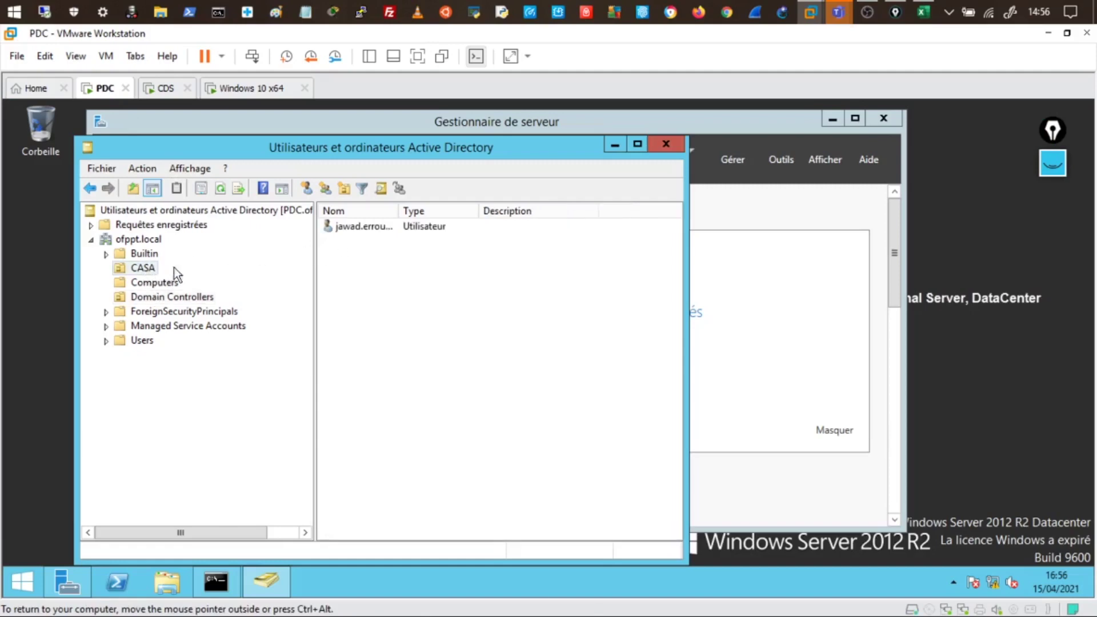
{"action": "left_click_drag", "start_coordinate": [398, 211], "coordinate": [439, 211]}
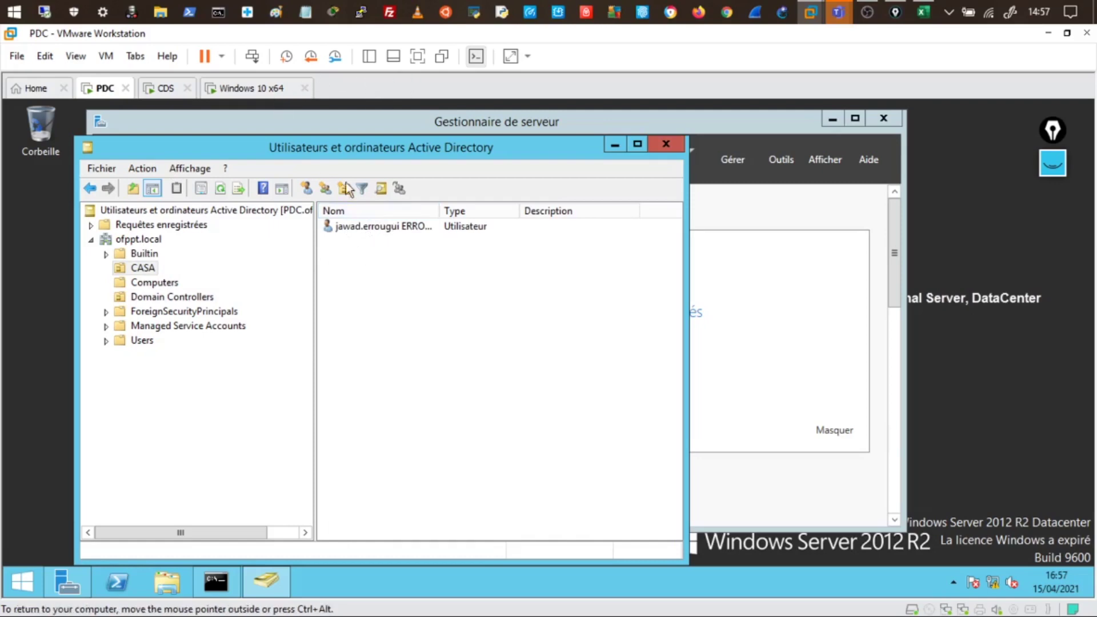
{"action": "left_click", "coordinate": [240, 88]}
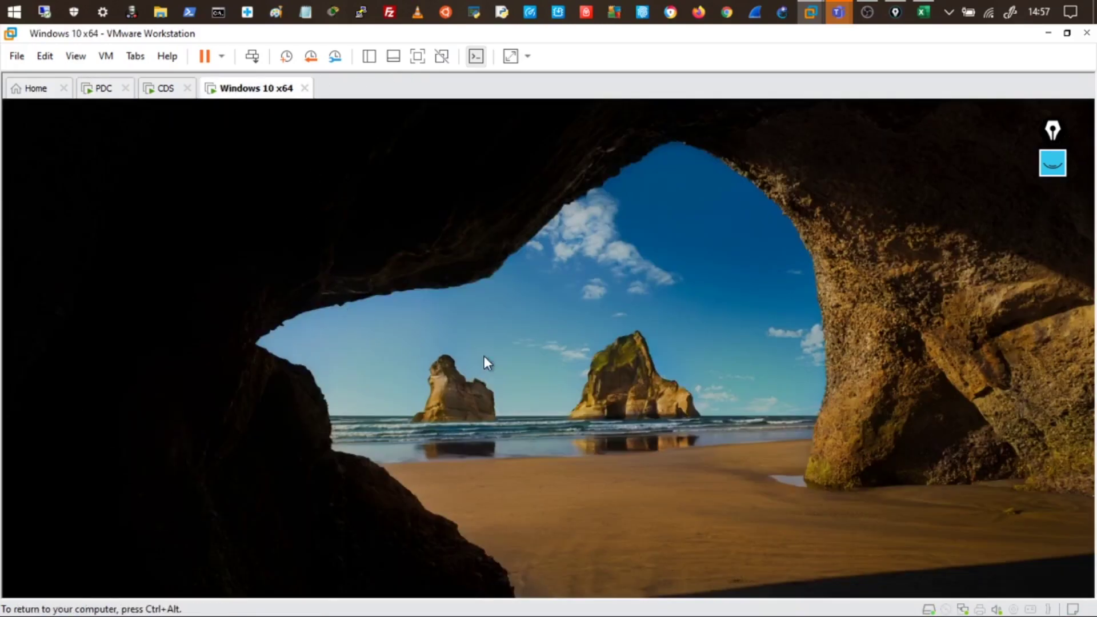
Sign in as Autre utilisateur with an ofppt\ domain username and its password
{"action": "left_click", "coordinate": [483, 357]}
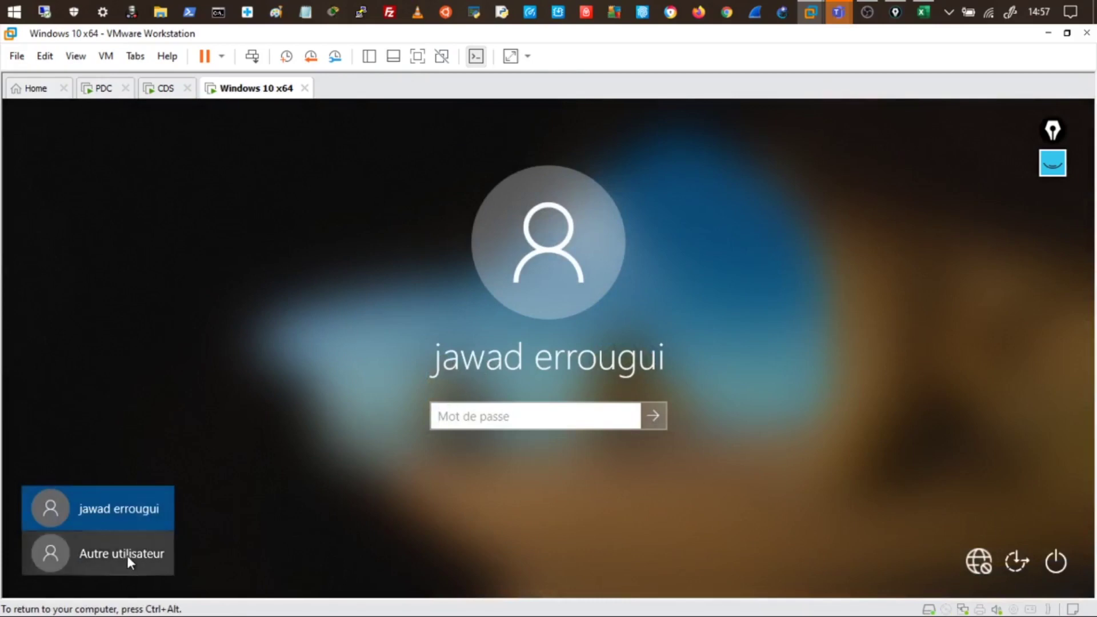
{"action": "left_click", "coordinate": [127, 555]}
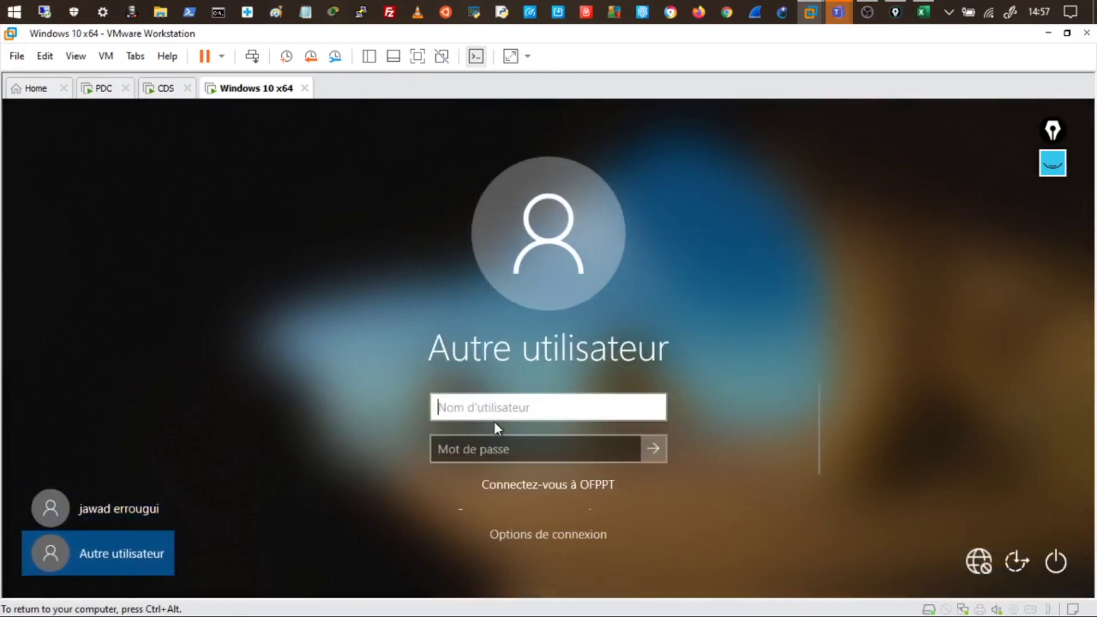
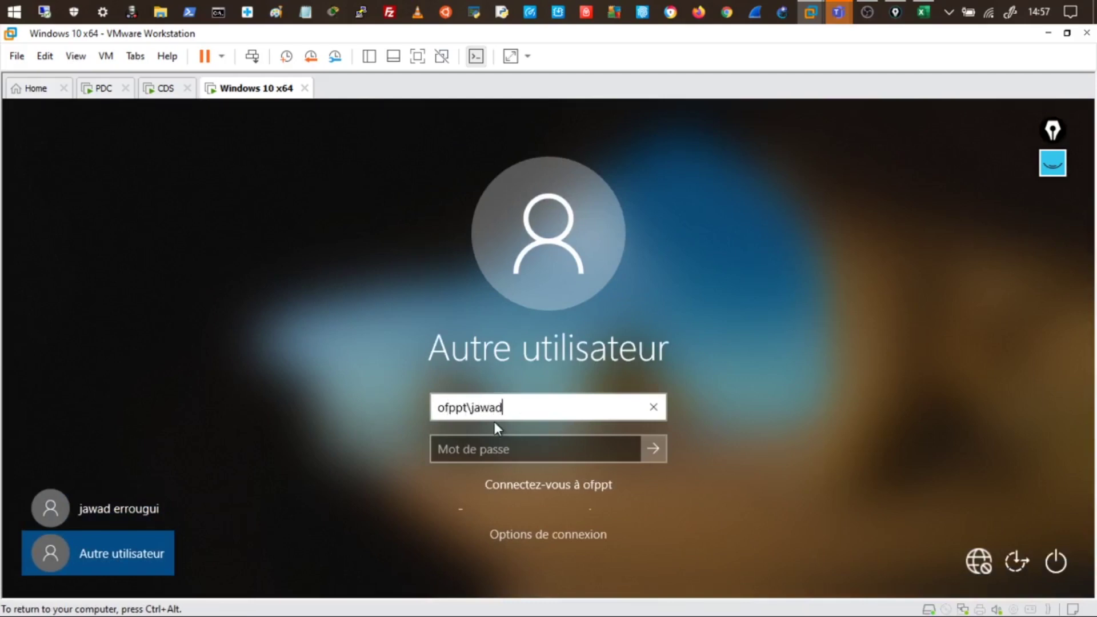
{"action": "key", "text": "Tab"}
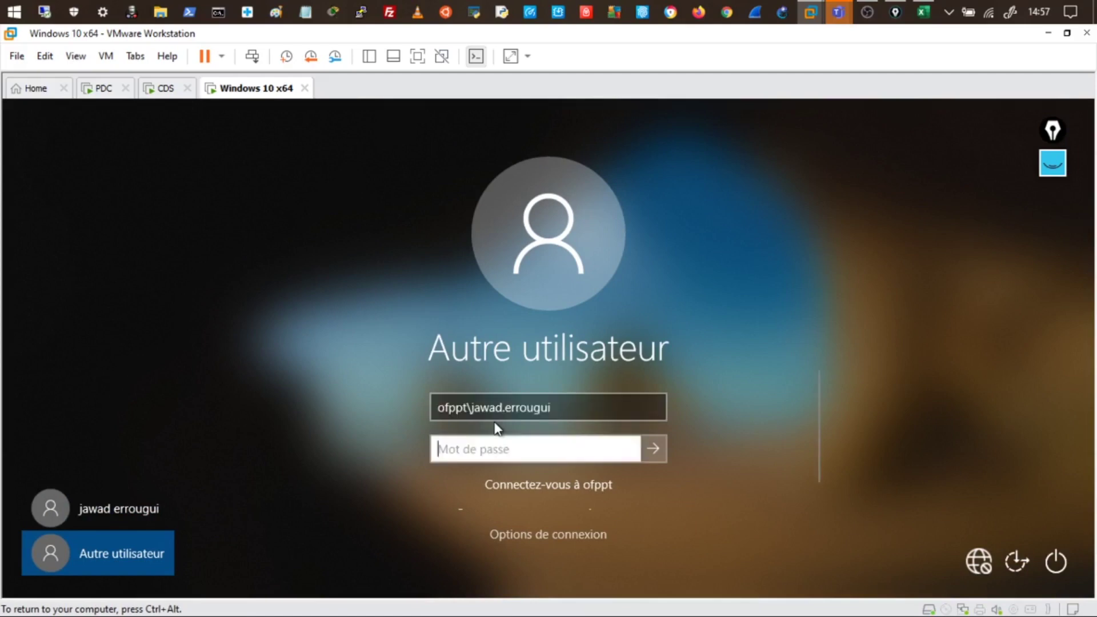
{"action": "type", "text": "********"}
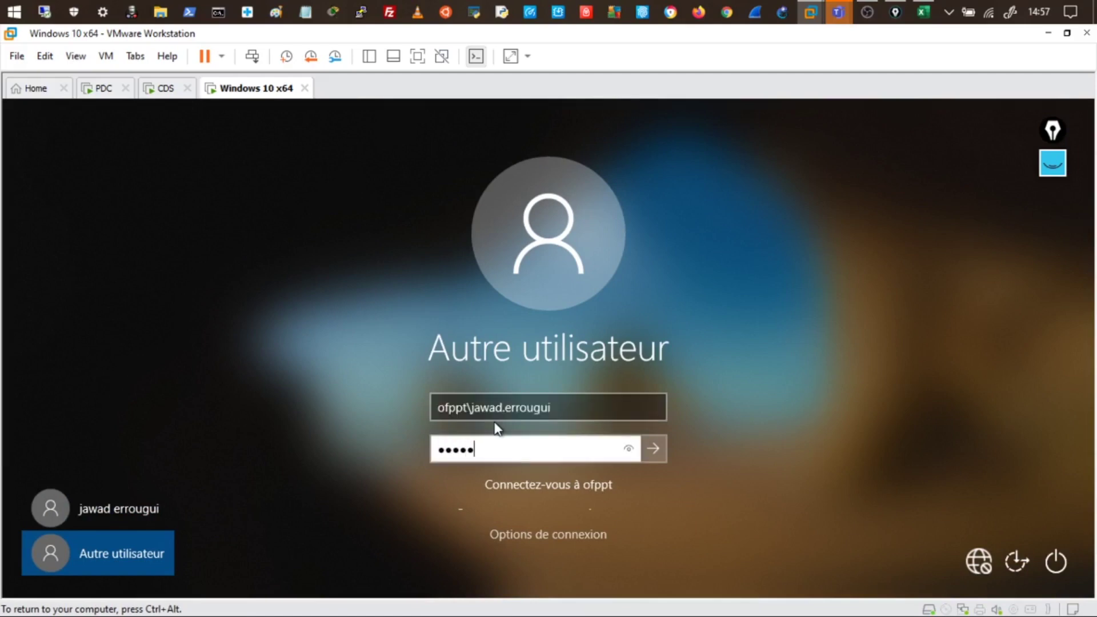
{"action": "key", "text": "Return"}
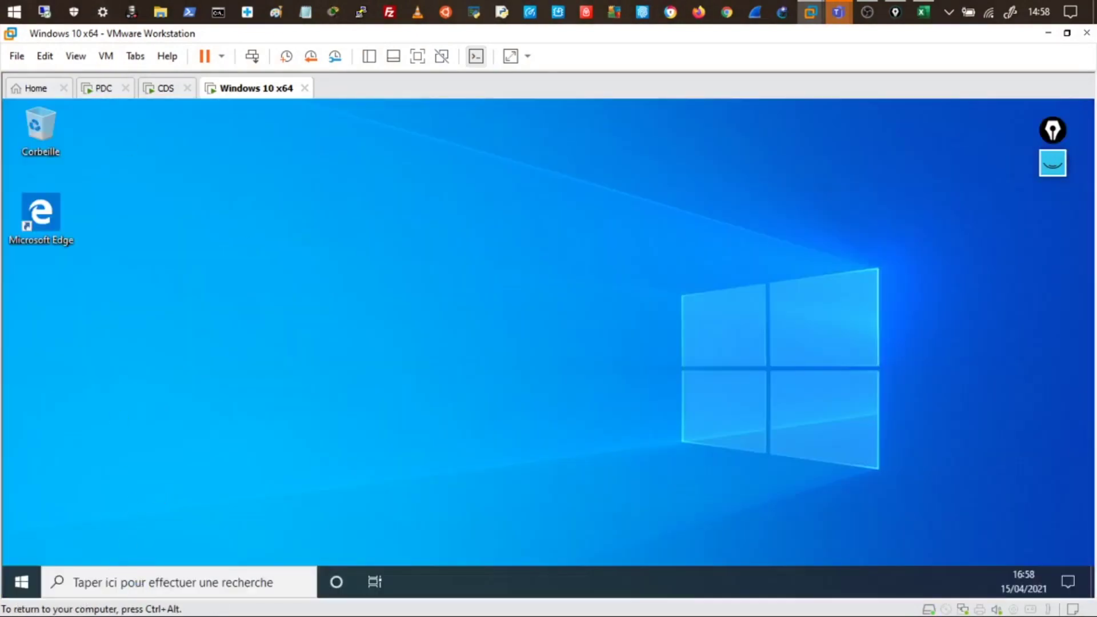
Open Command Prompt, run echo %logonserver%, and highlight the \\PDC result
{"action": "left_click", "coordinate": [107, 590]}
{"action": "type", "text": "cmd"}
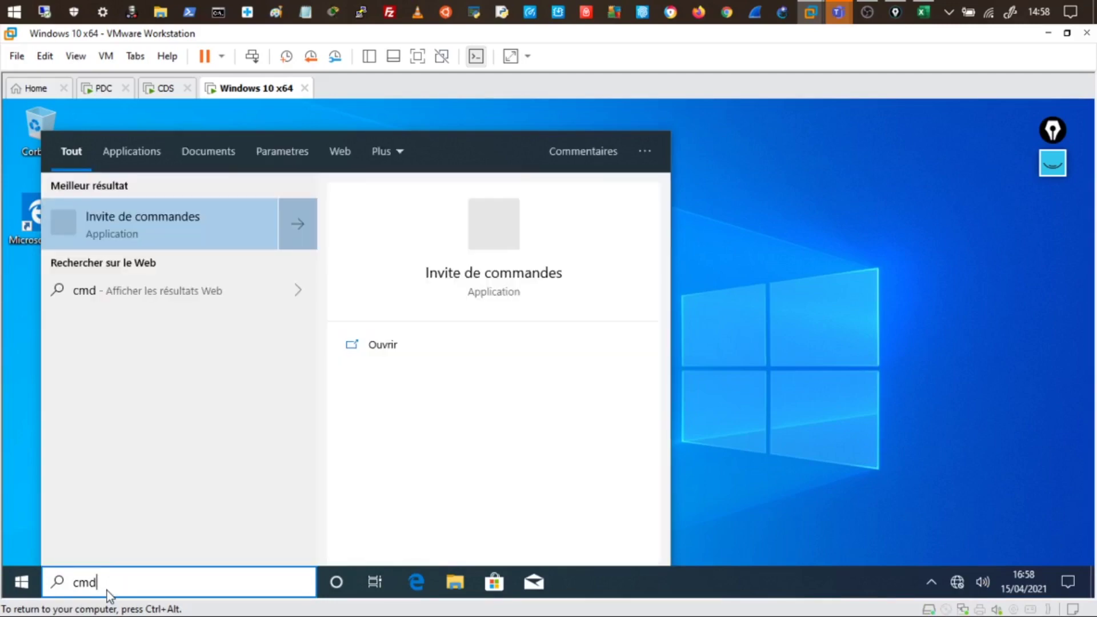
{"action": "key", "text": "Escape"}
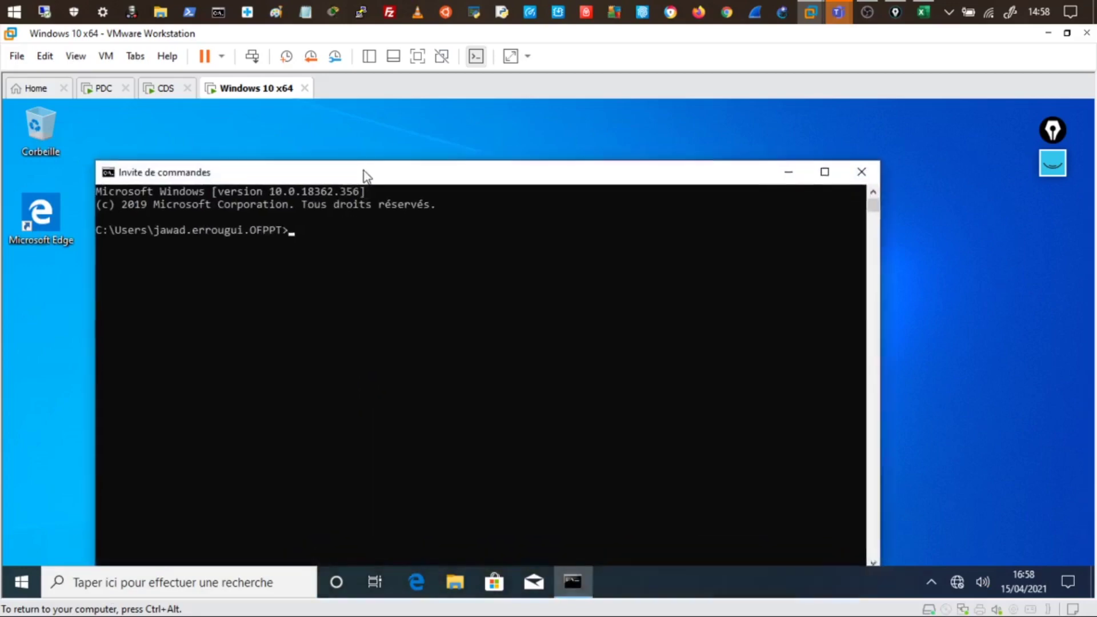
{"action": "left_click_drag", "start_coordinate": [363, 170], "coordinate": [362, 145]}
{"action": "left_click", "coordinate": [316, 215]}
{"action": "type", "text": "echo %"}
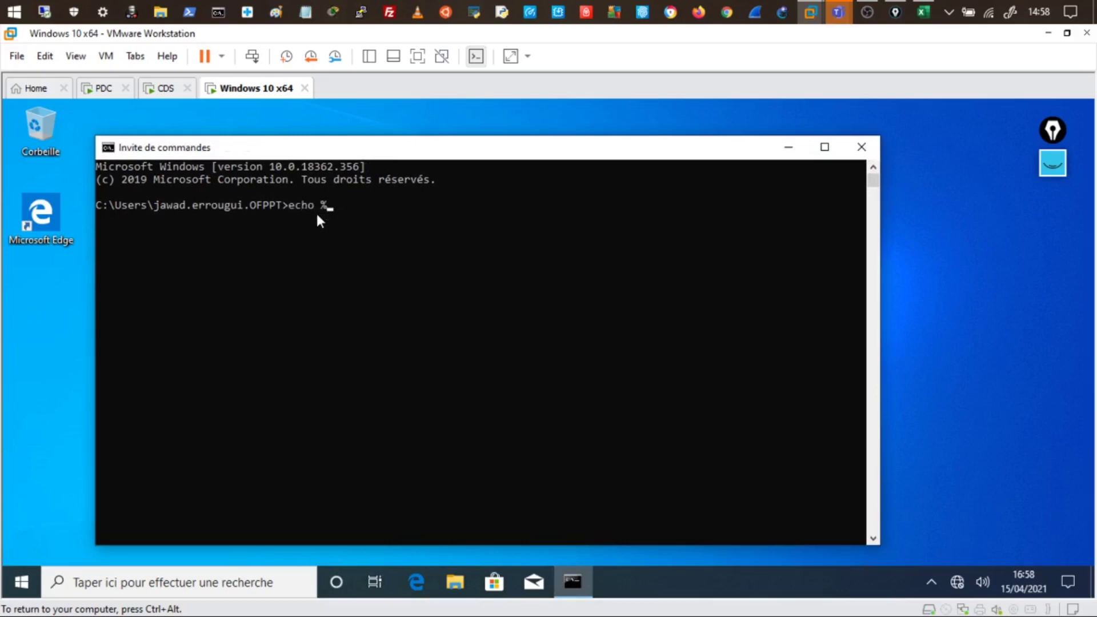
{"action": "type", "text": "logonserver"}
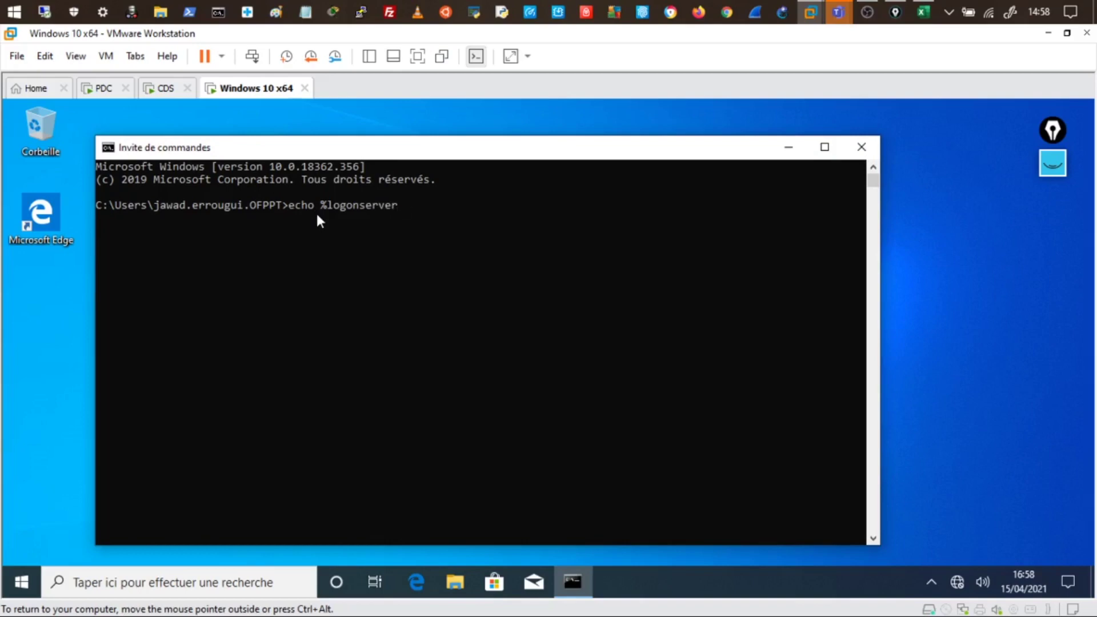
{"action": "type", "text": "%"}
{"action": "key", "text": "Return"}
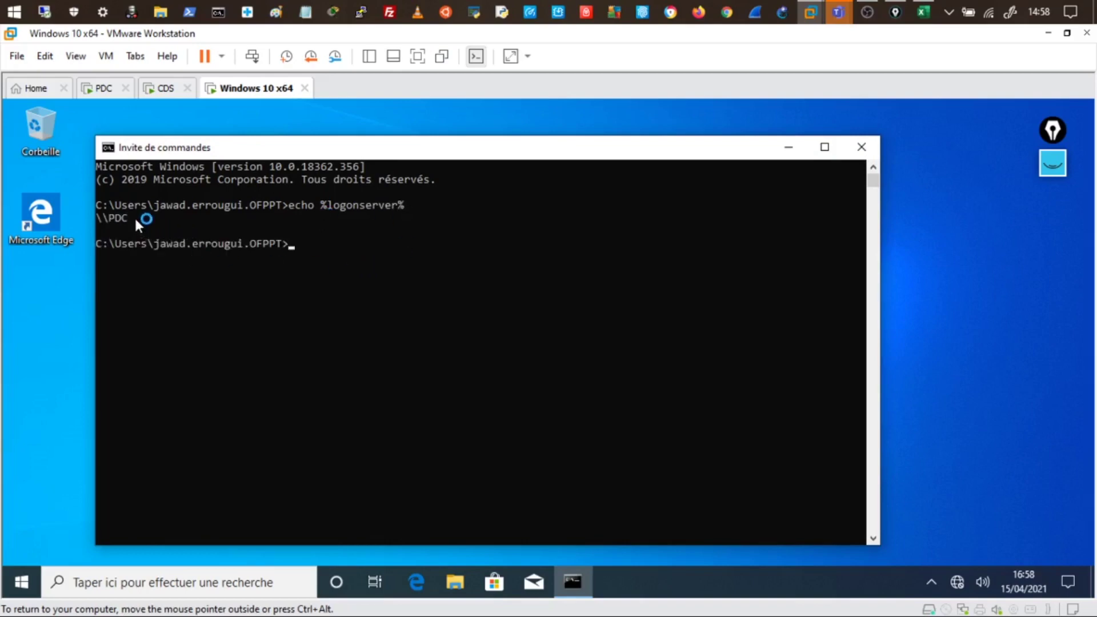
{"action": "left_click_drag", "start_coordinate": [134, 217], "coordinate": [126, 223]}
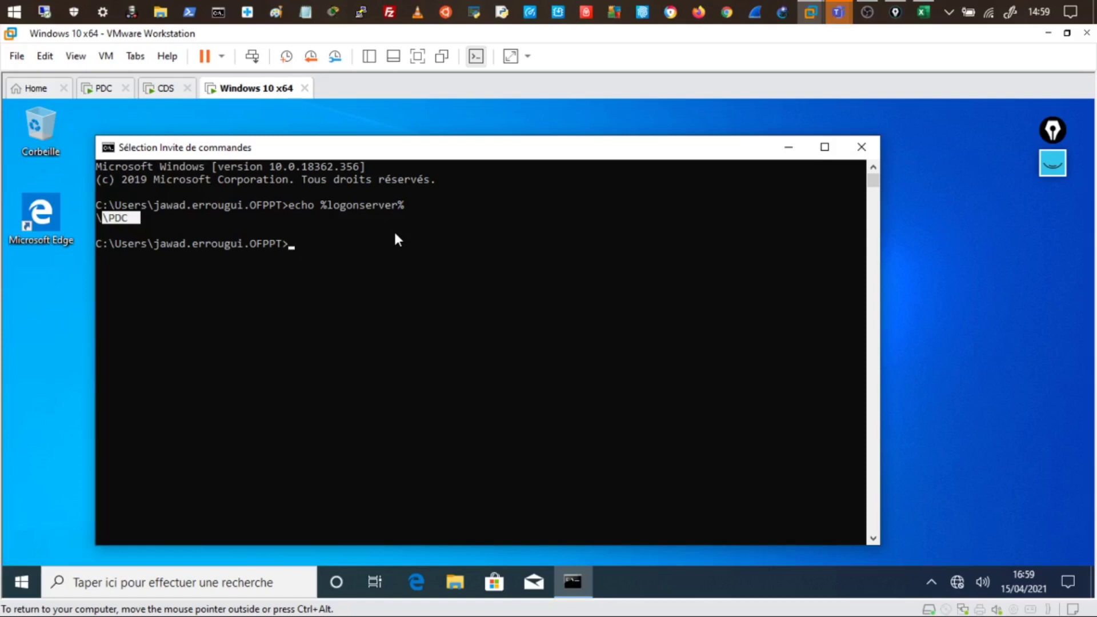
Run nltest /sc_query:ofppt.local and highlight the successful \\PDC.ofppt.local result
{"action": "type", "text": "n"}
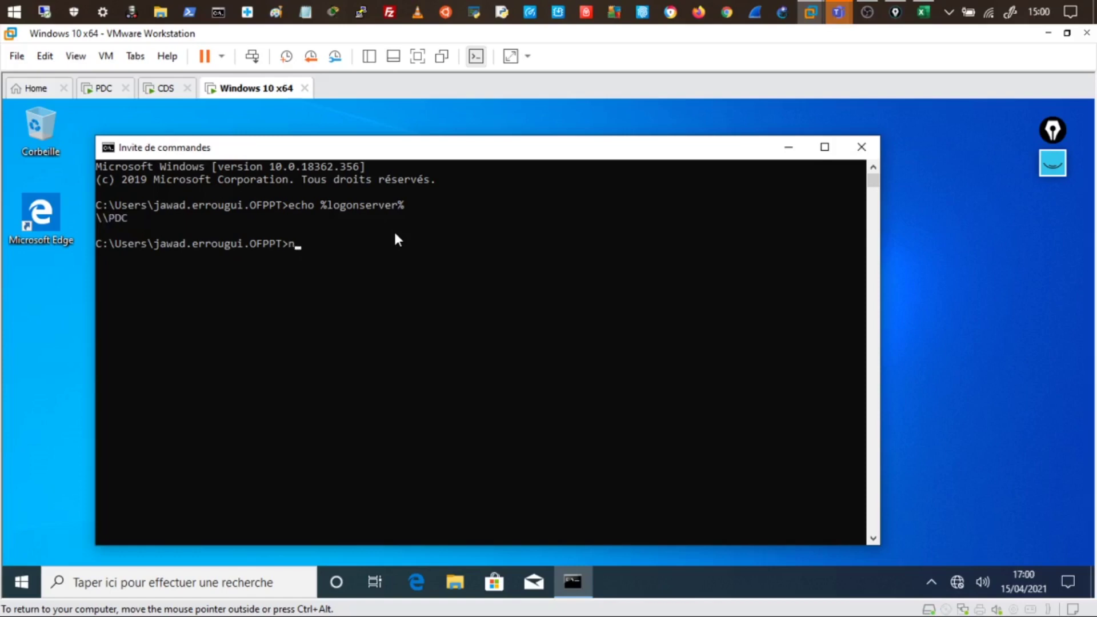
{"action": "type", "text": "ltest /sc_query:"}
{"action": "type", "text": "ofppt.lo"}
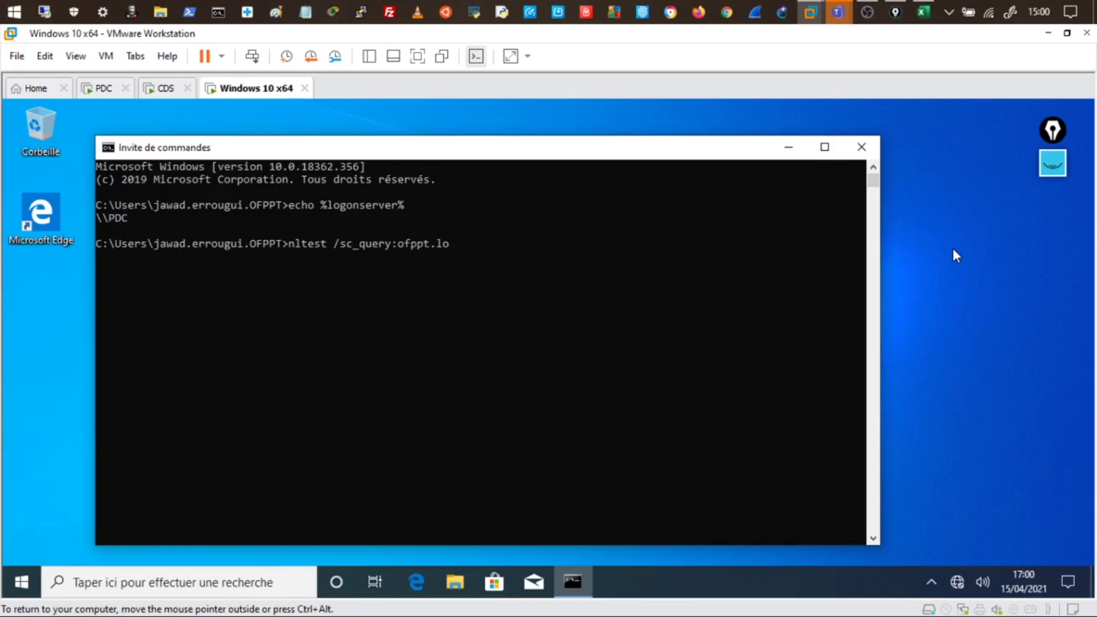
{"action": "type", "text": "cal"}
{"action": "key", "text": "Return"}
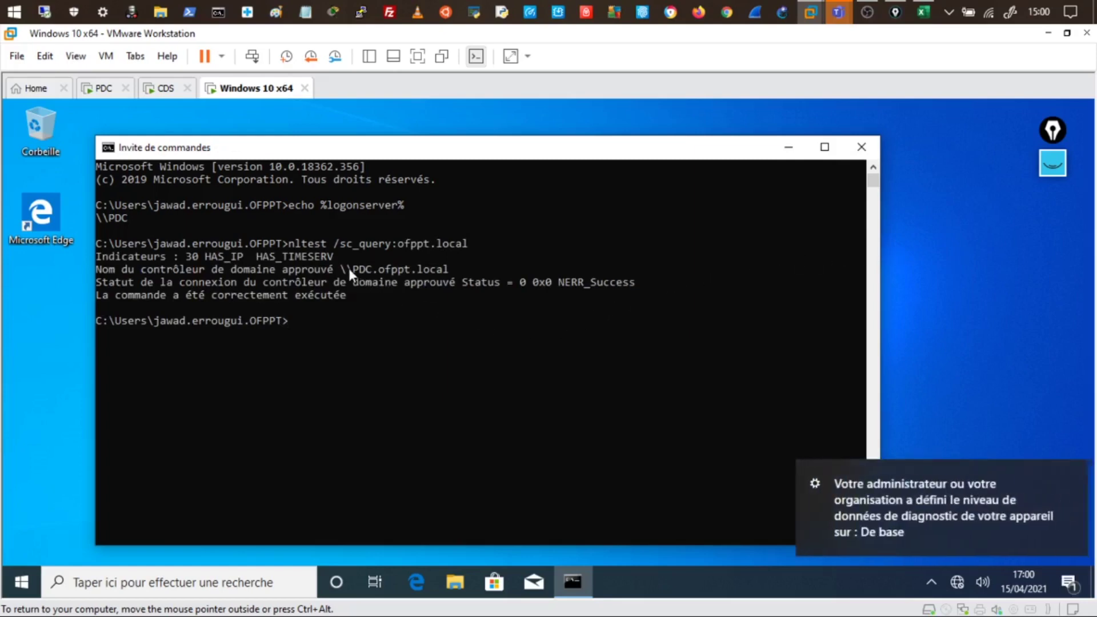
{"action": "left_click_drag", "start_coordinate": [347, 269], "coordinate": [447, 276]}
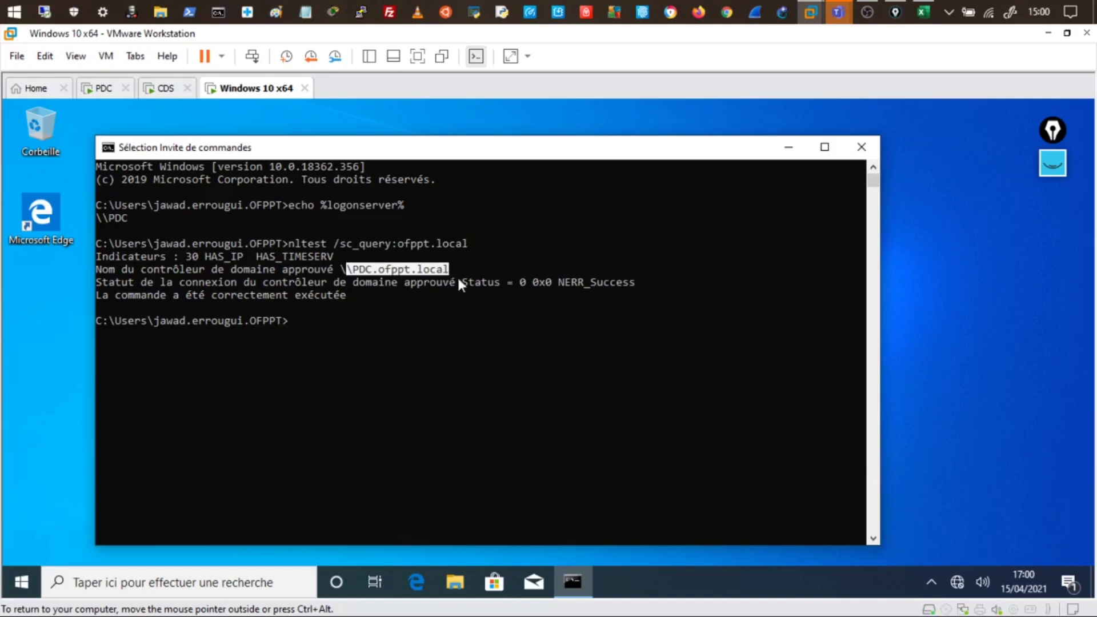
{"action": "left_click", "coordinate": [367, 311]}
Rerun the query as nltest /sc_query:drms1.ofppt.local, which returns ERROR_NO_SUCH_DOMAIN
{"action": "key", "text": "Up"}
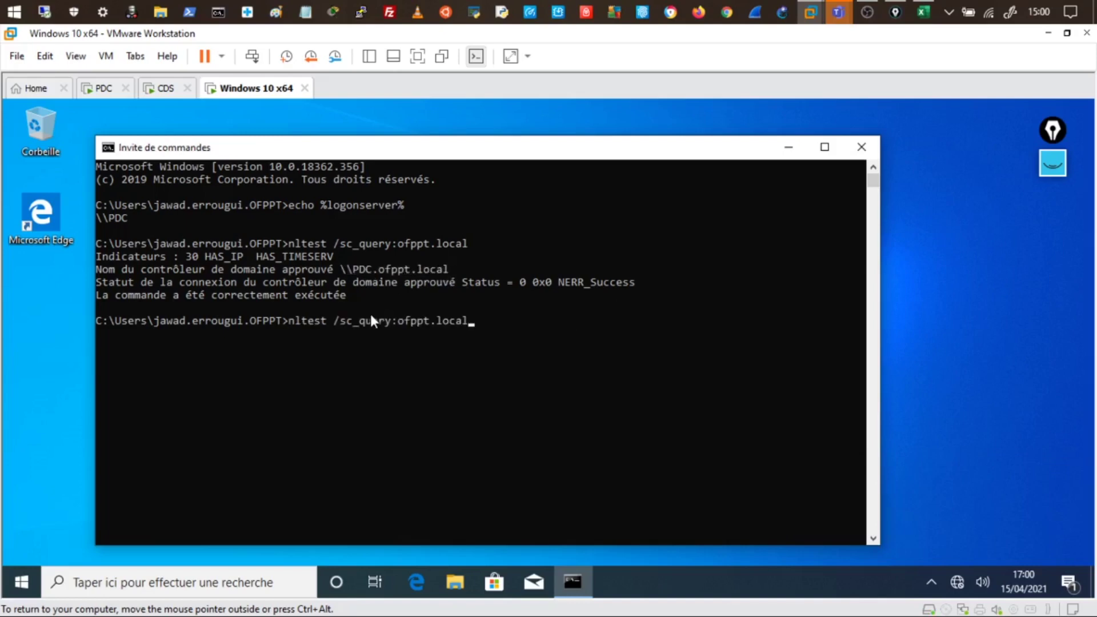
{"action": "key", "text": "Left"}
{"action": "key", "text": "Left"}
{"action": "key", "text": "Left"}
{"action": "key", "text": "Left"}
{"action": "key", "text": "Left"}
{"action": "key", "text": "Left"}
{"action": "key", "text": "Left"}
{"action": "key", "text": "Left"}
{"action": "key", "text": "Left"}
{"action": "key", "text": "Left"}
{"action": "type", "text": "drms1"}
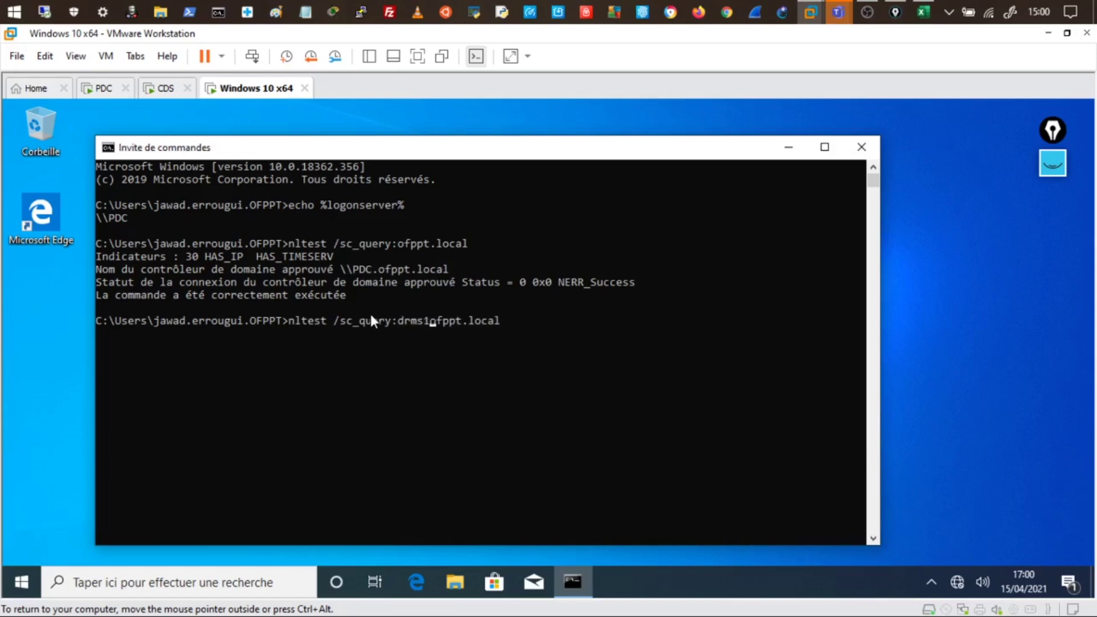
{"action": "type", "text": "."}
{"action": "key", "text": "Return"}
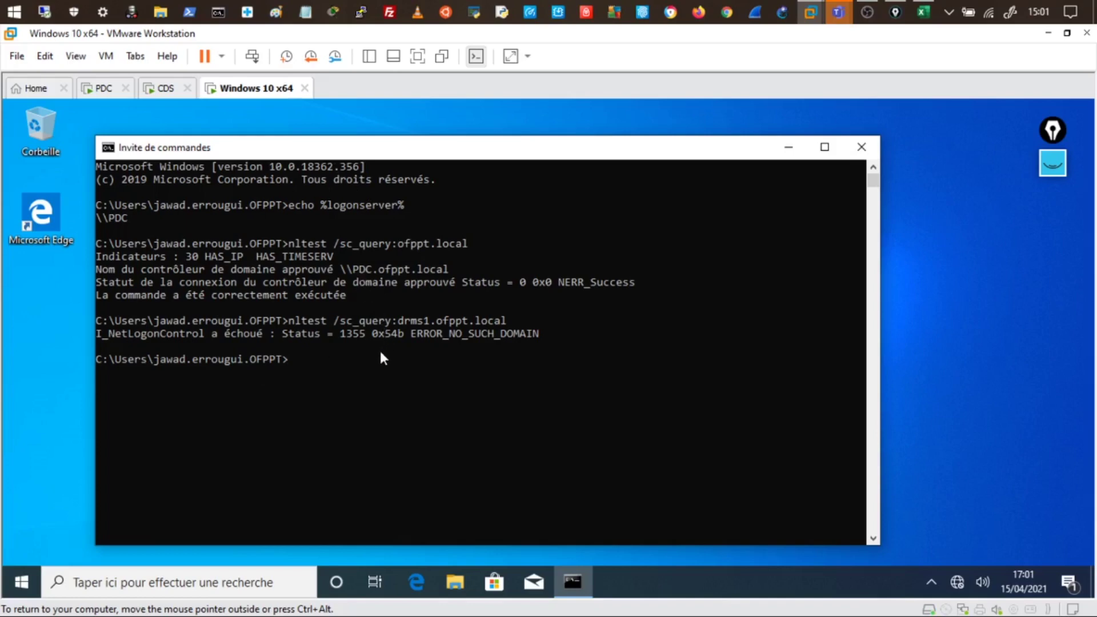
Check the CDS virtual machine, then the PDC virtual machine
{"action": "right_click", "coordinate": [23, 583]}
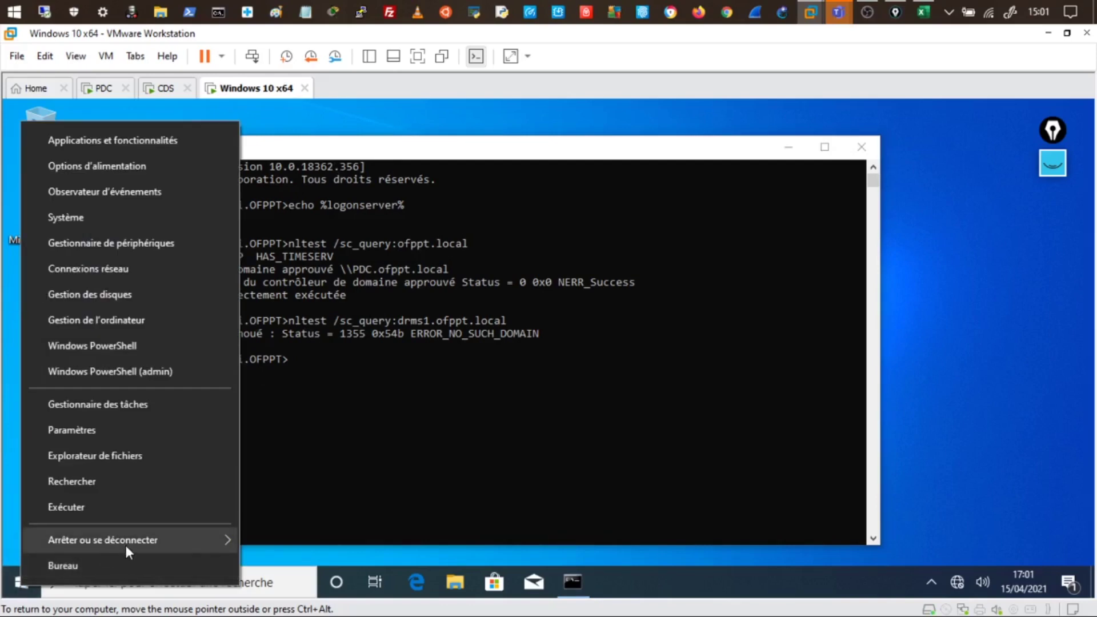
{"action": "left_click", "coordinate": [170, 94]}
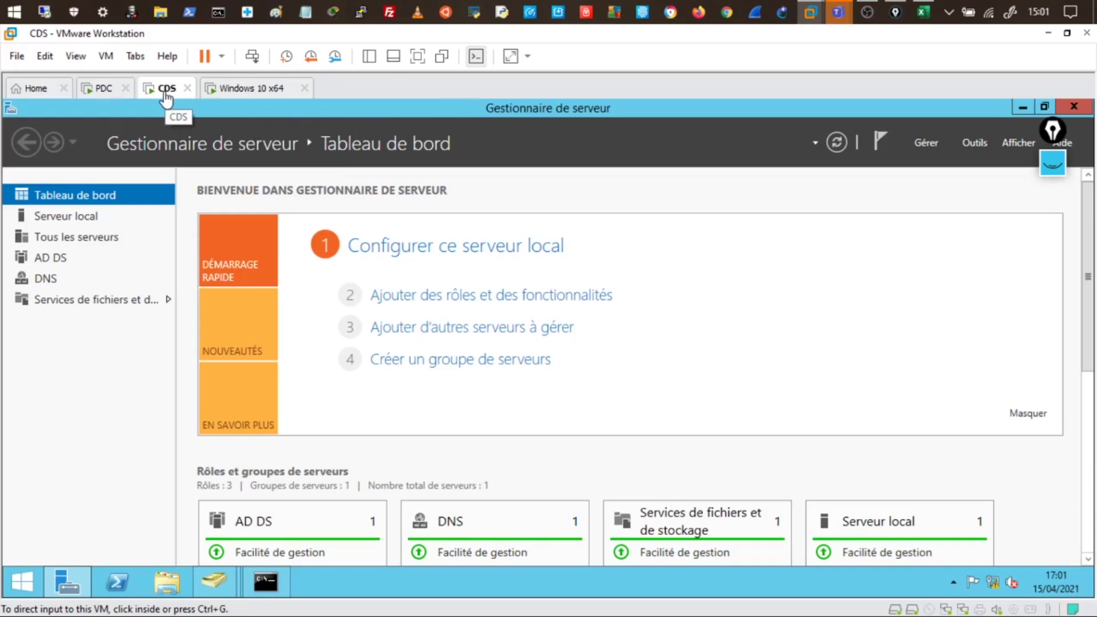
{"action": "left_click", "coordinate": [103, 91]}
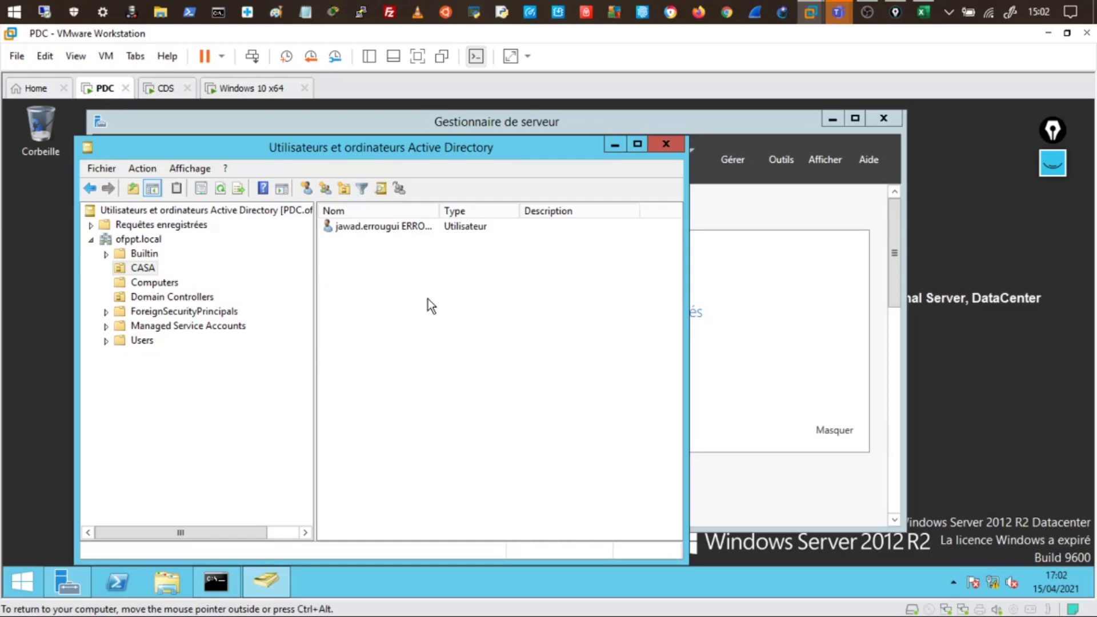
Bring the Teams meeting with its chat to the front, shifted up and right
{"action": "mouse_move", "coordinate": [834, 12]}
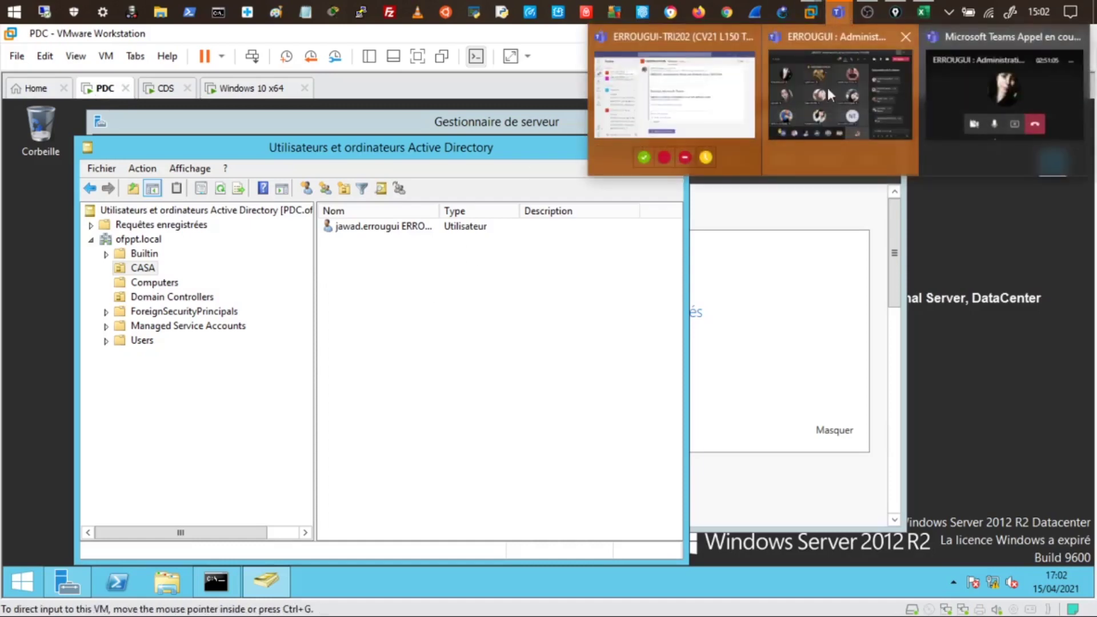
{"action": "left_click", "coordinate": [828, 94]}
{"action": "left_click_drag", "start_coordinate": [693, 87], "coordinate": [727, 69]}
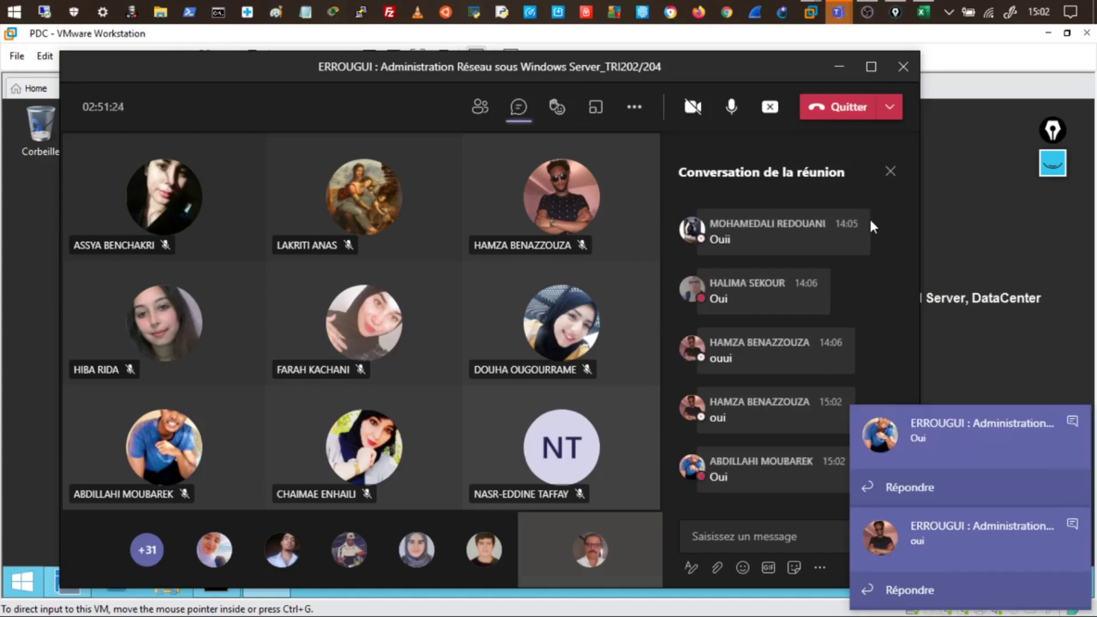
{"action": "mouse_move", "coordinate": [872, 227]}
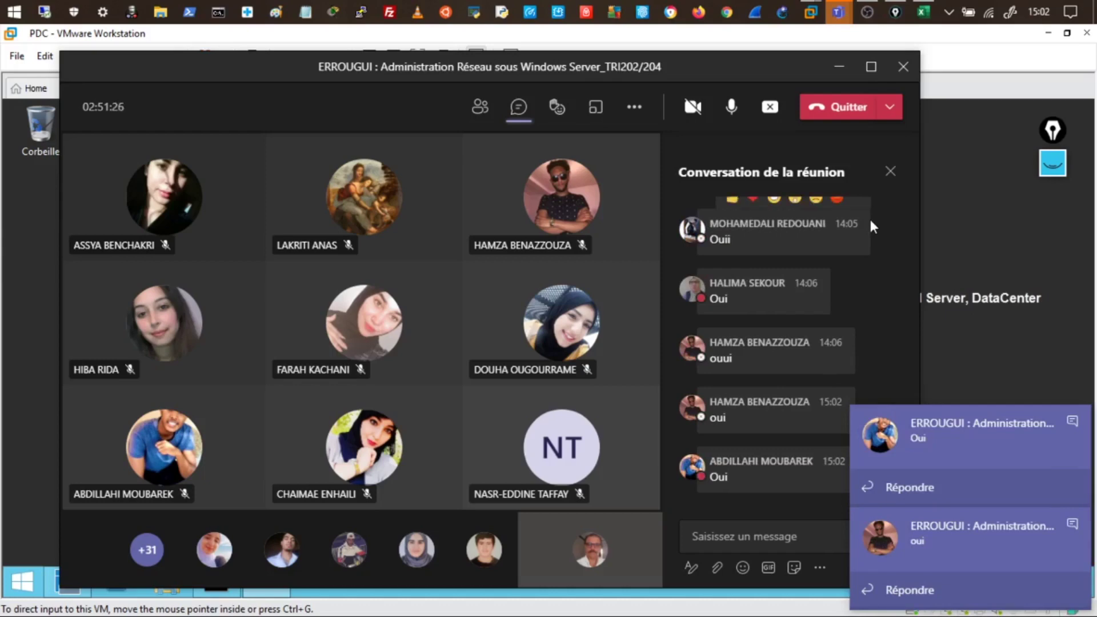